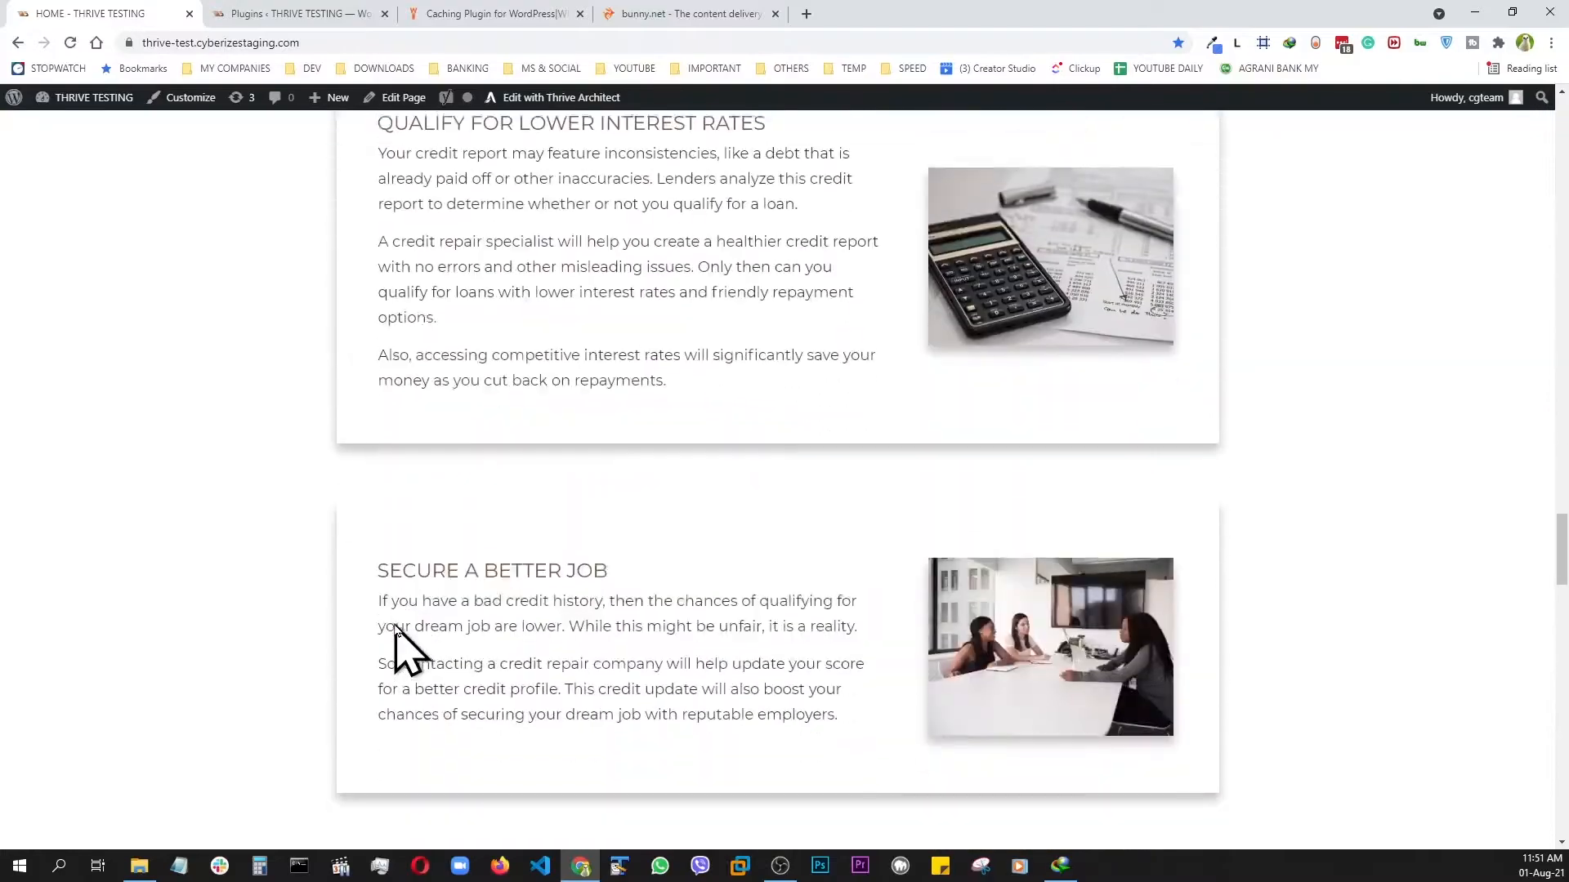
# Look through the test site's home, Areas We Serve and Contact pages, including the home page's full content
pyautogui.scroll(-7, 396, 629)
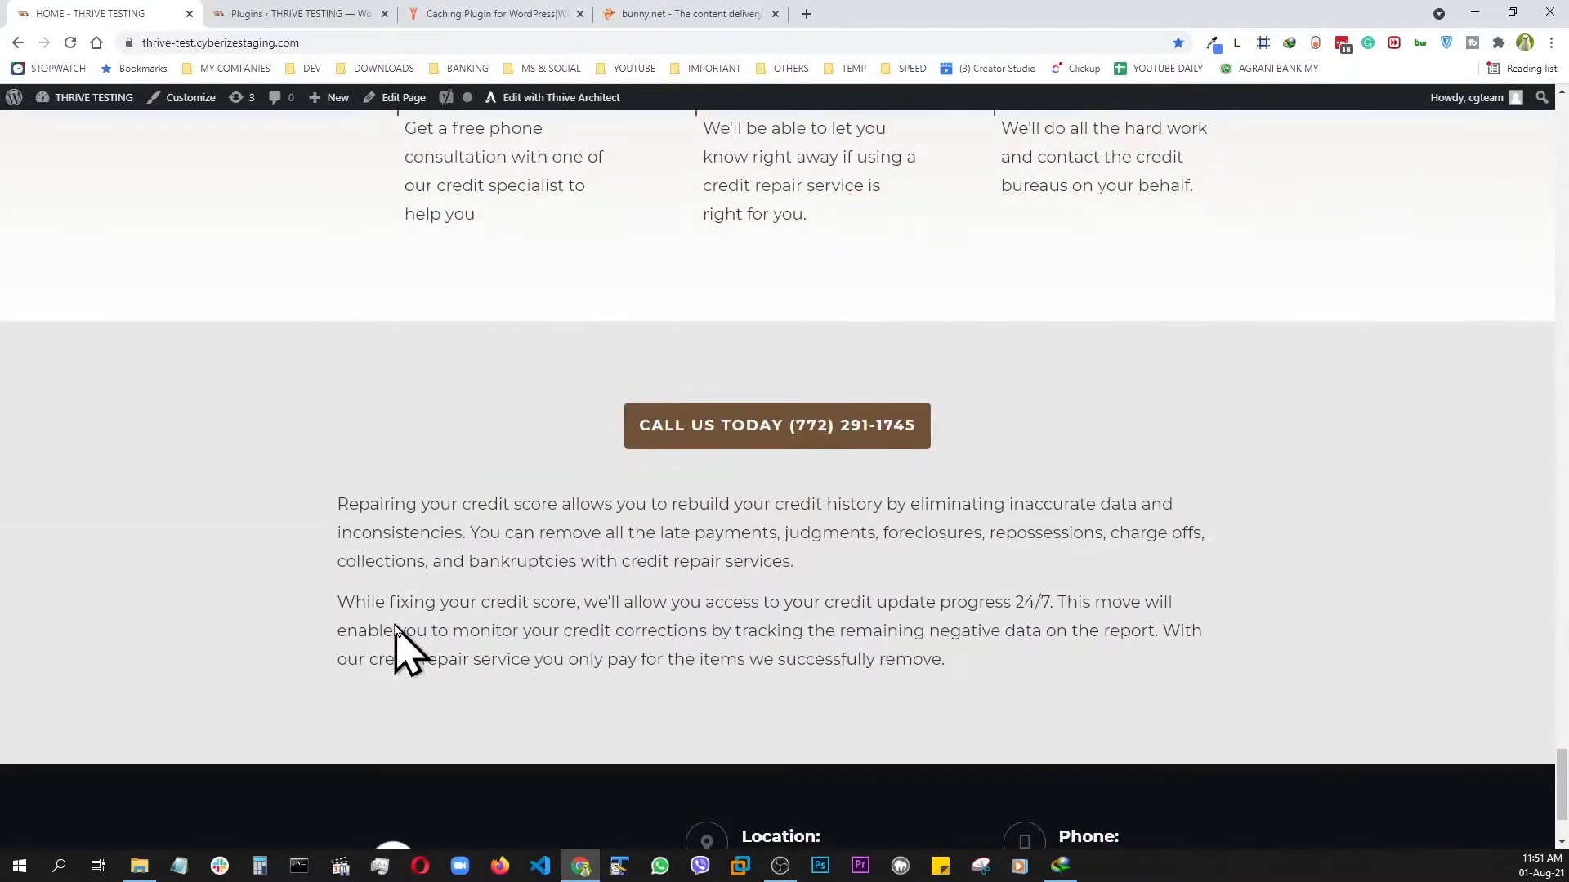
pyautogui.scroll(13, 395, 629)
pyautogui.scroll(20, 395, 629)
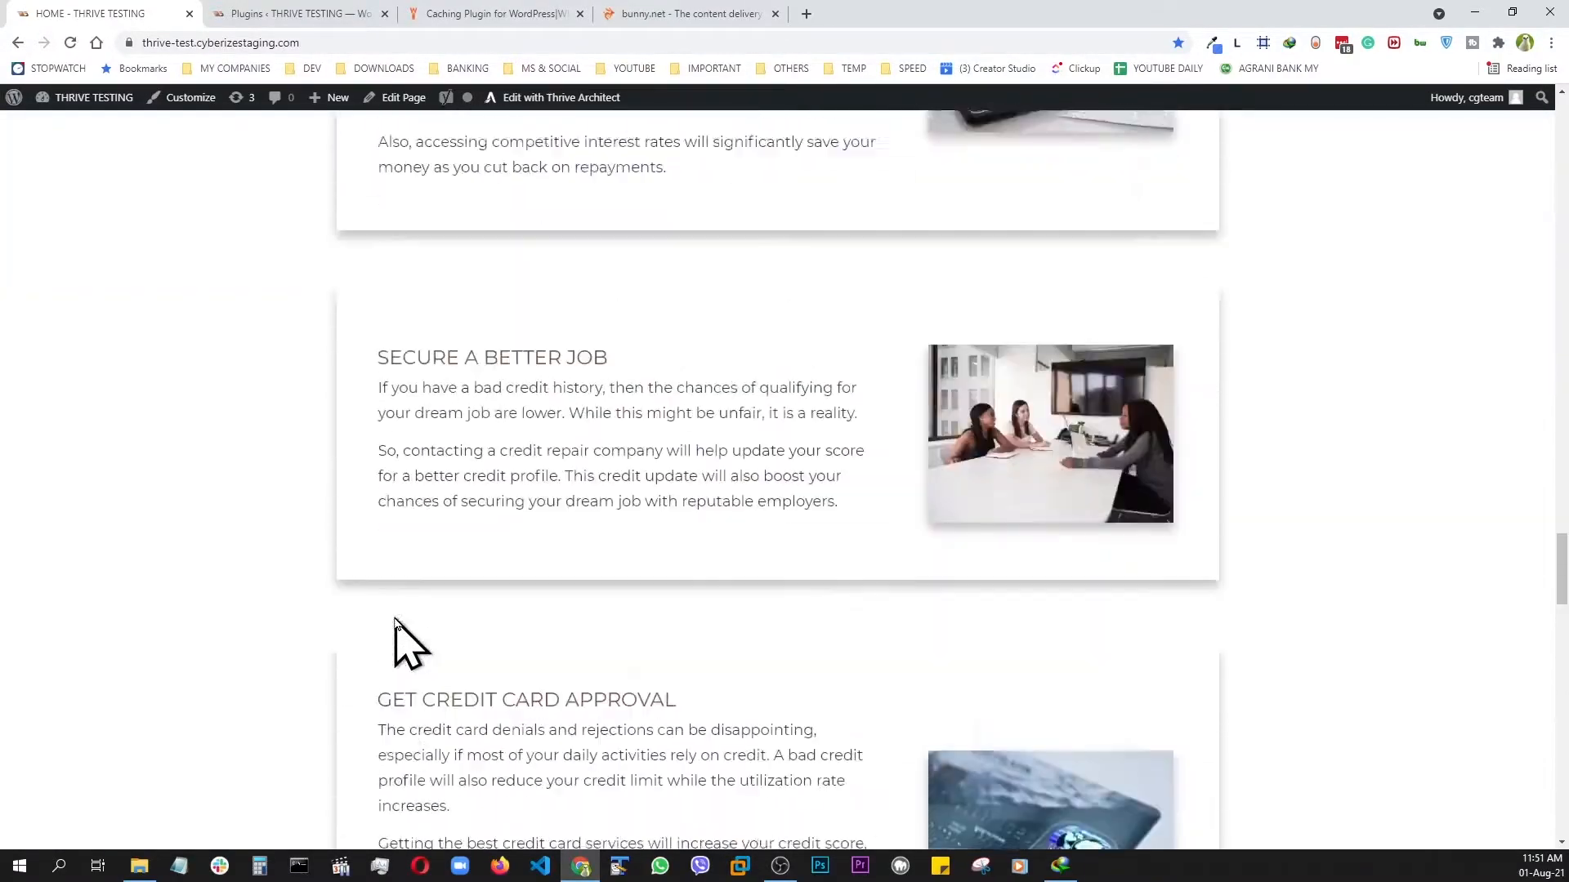
pyautogui.scroll(20, 395, 629)
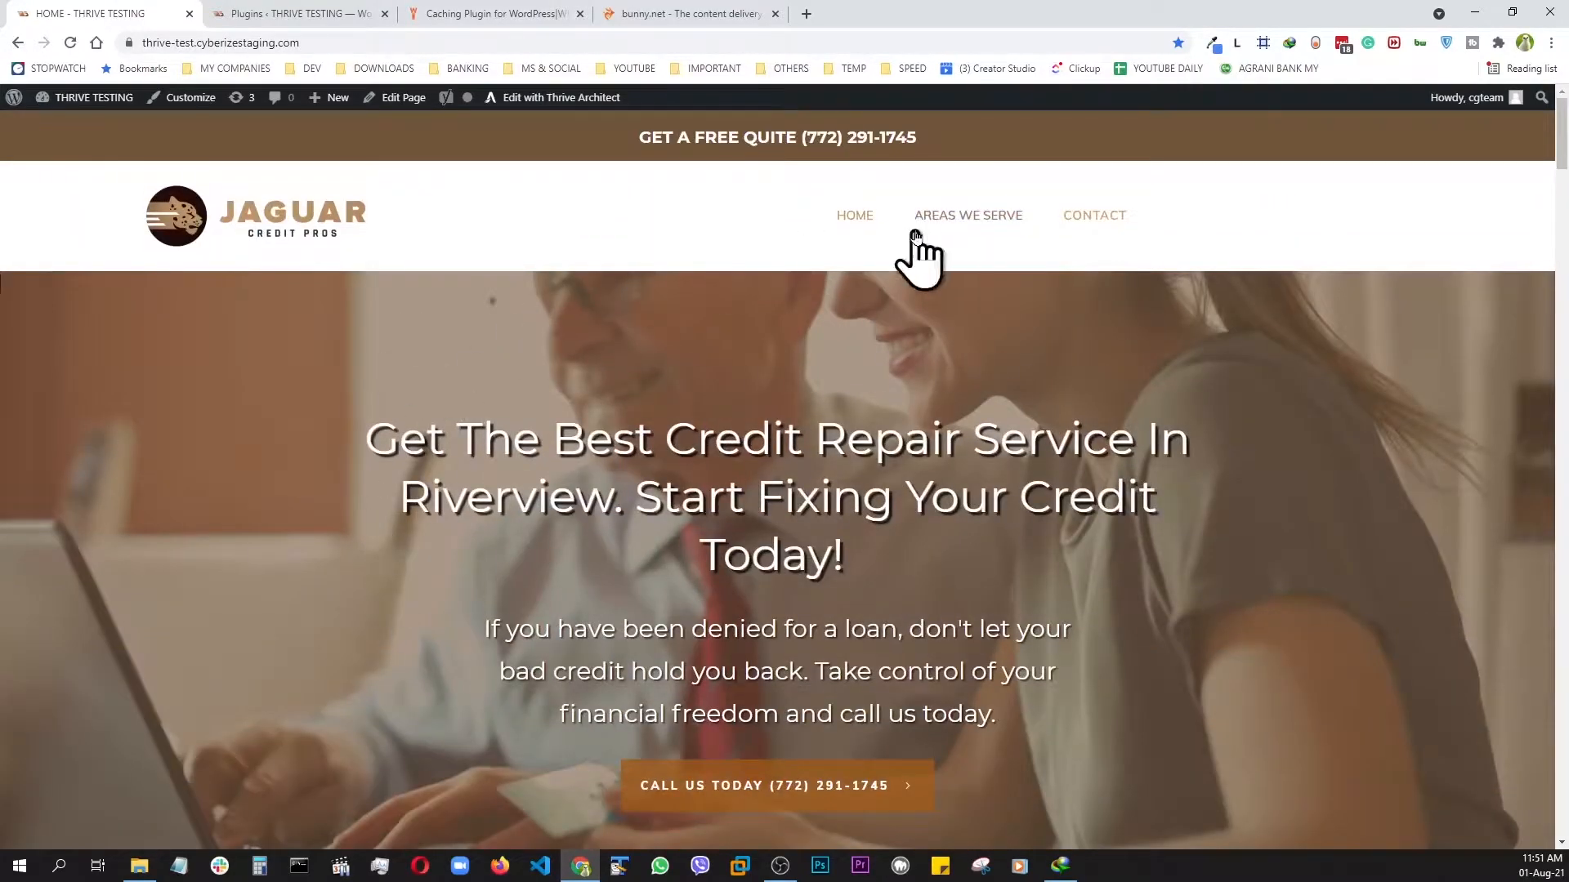
pyautogui.click(934, 217)
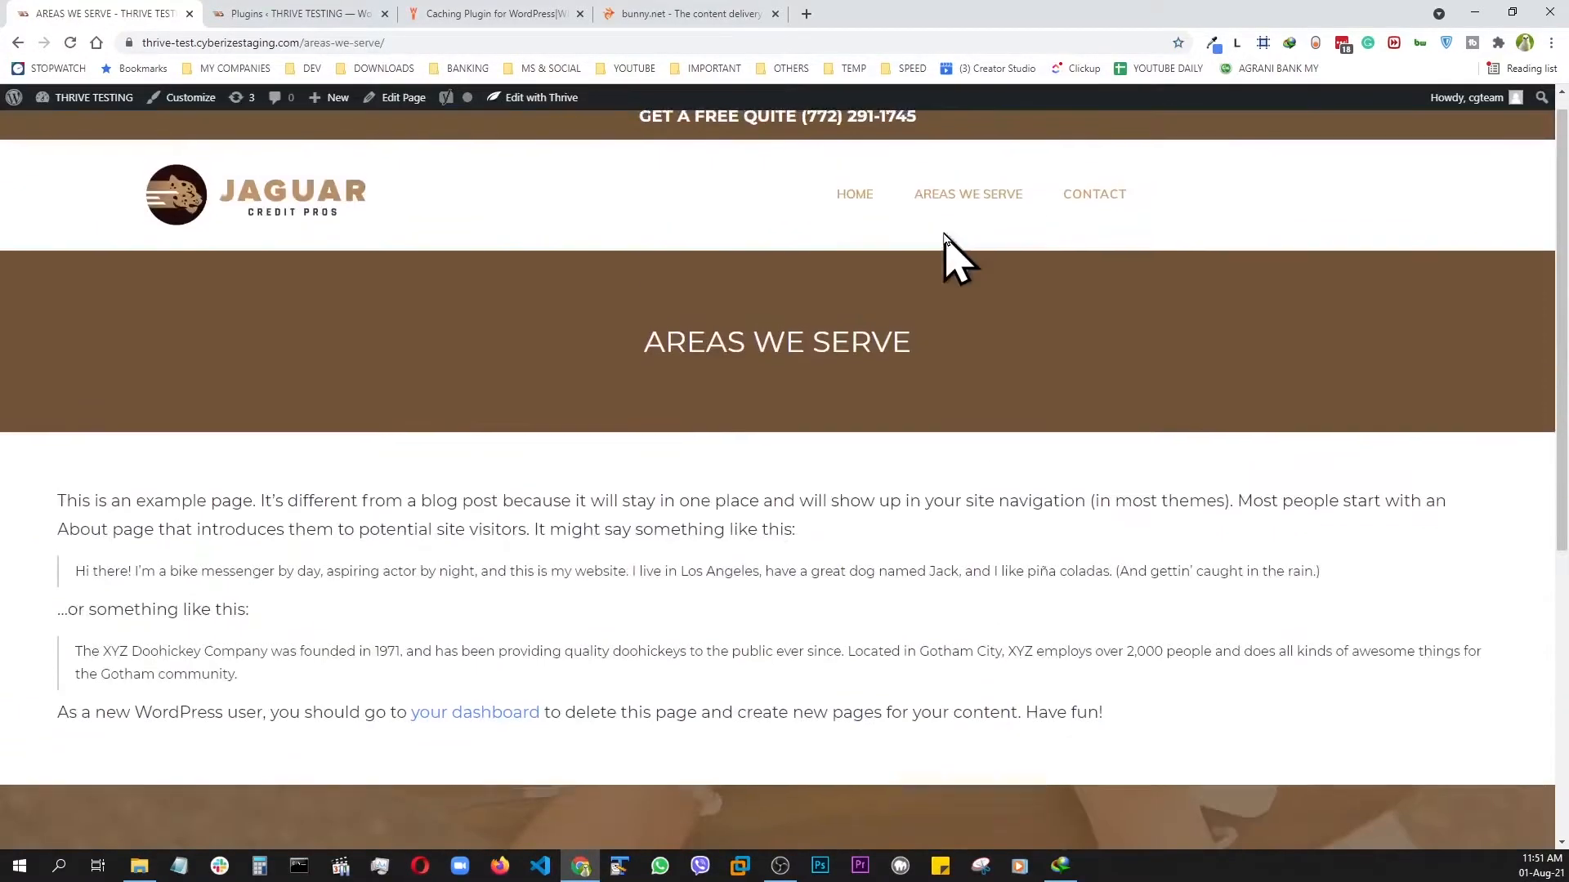
pyautogui.click(1099, 235)
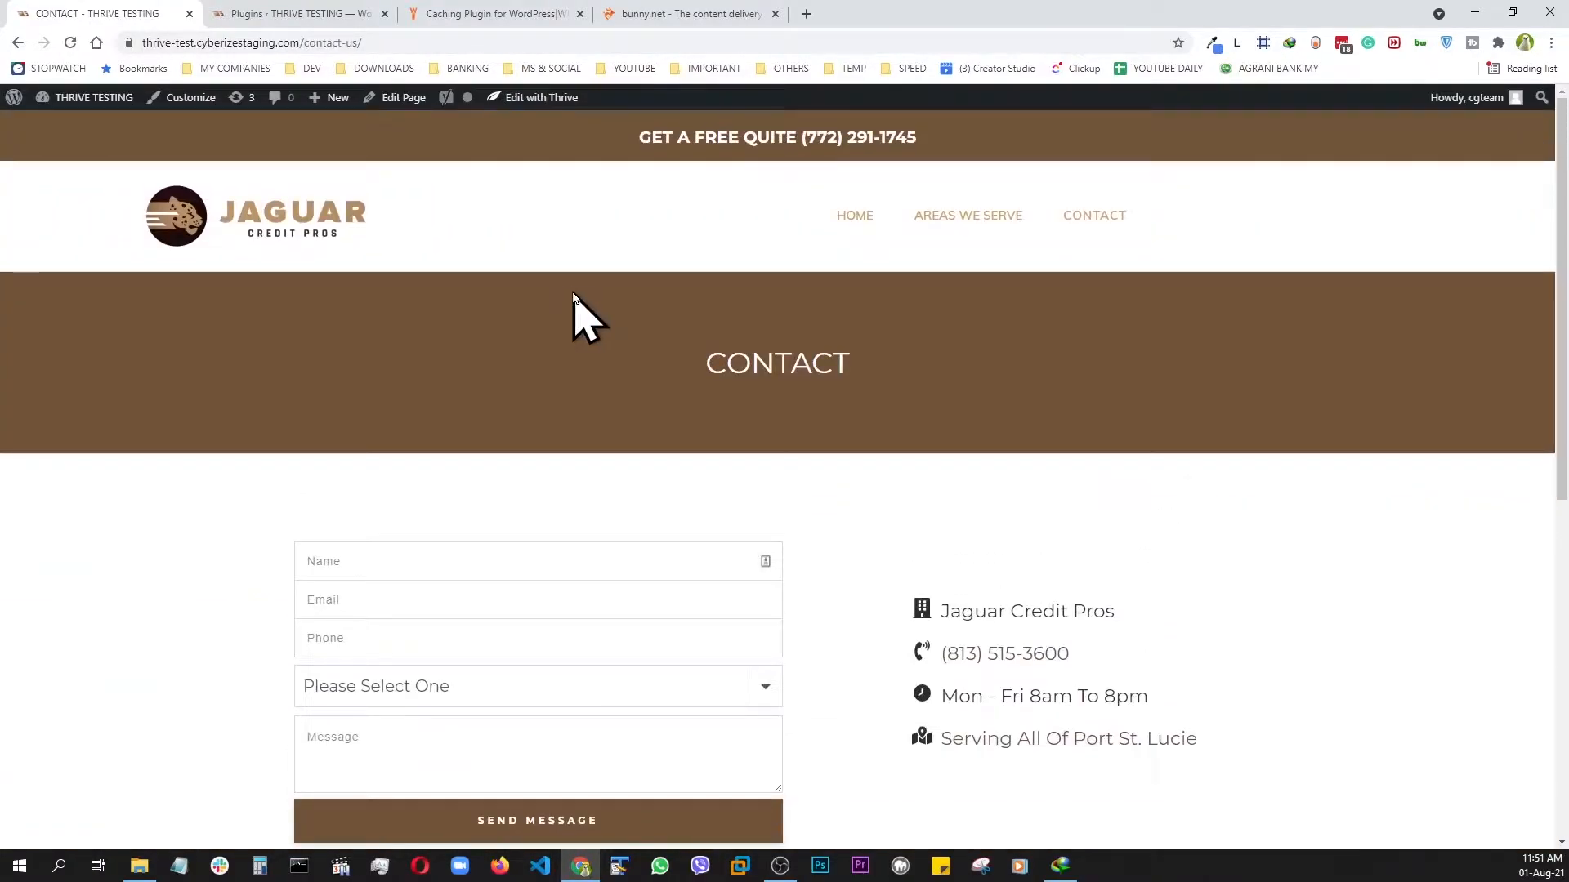
pyautogui.click(216, 230)
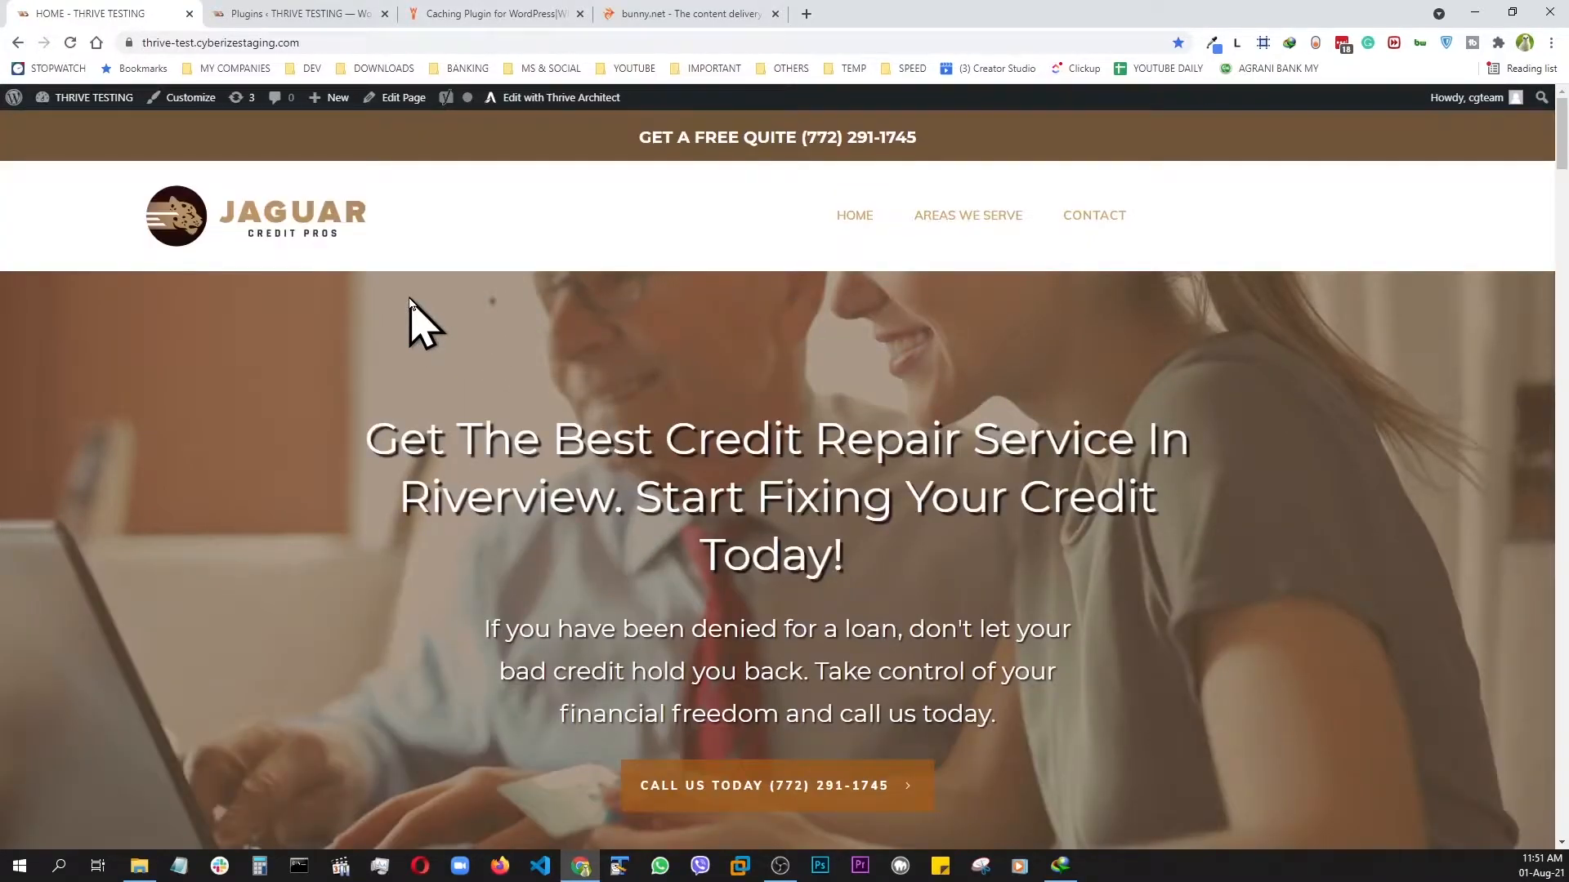
pyautogui.scroll(-15, 1191, 480)
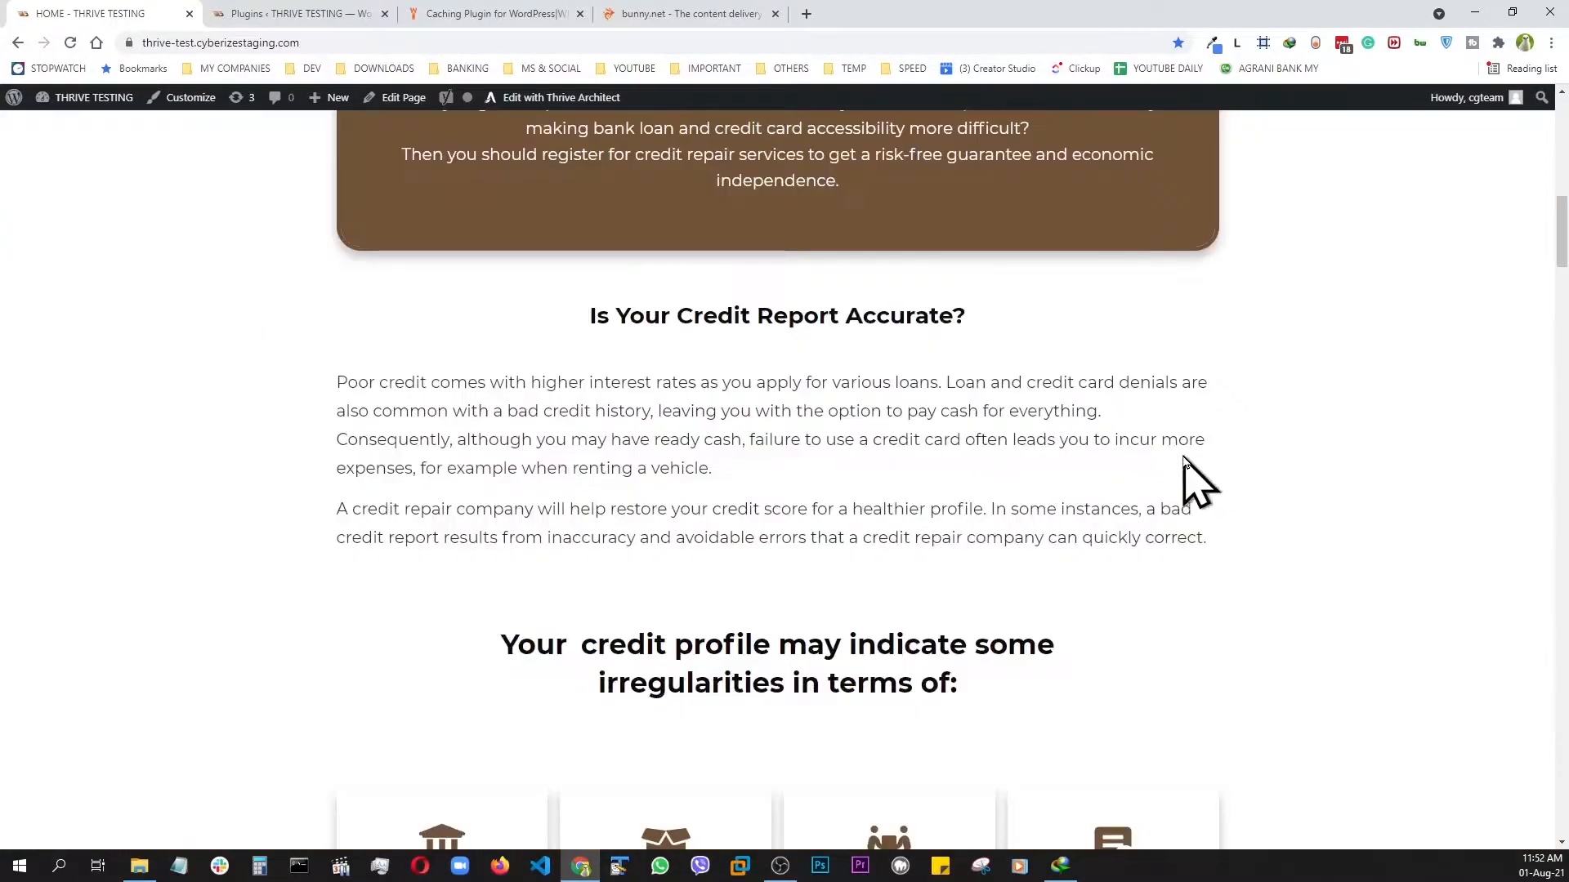
pyautogui.scroll(-3, 1191, 480)
pyautogui.scroll(4, 1191, 479)
pyautogui.scroll(-9, 1190, 479)
pyautogui.scroll(-8, 1190, 480)
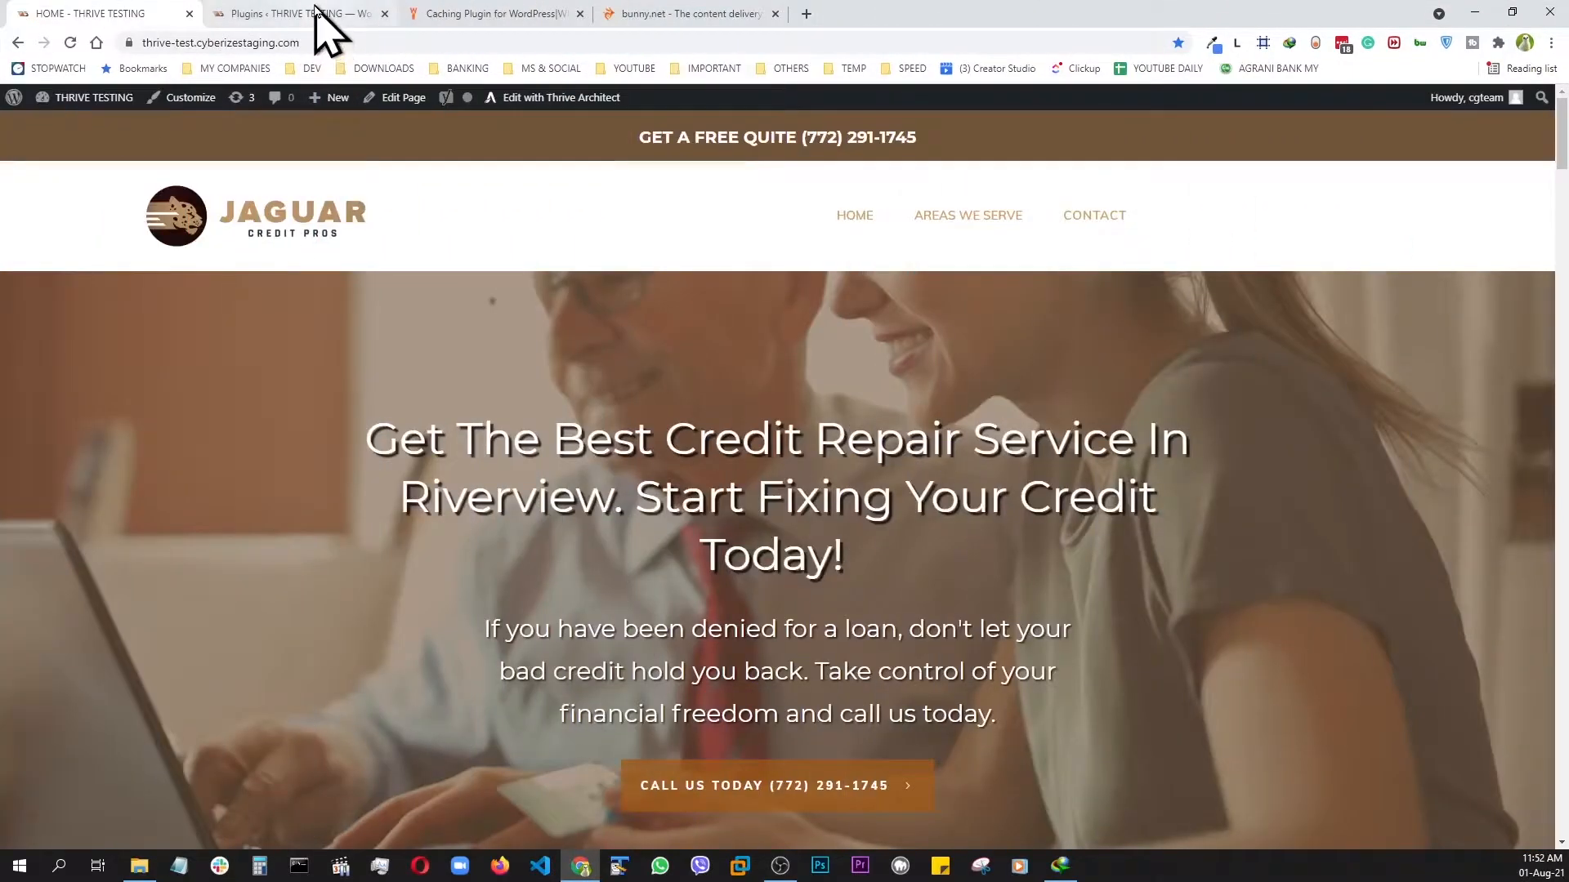
# Review the full list of installed plugins in the THRIVE TESTING WordPress admin
pyautogui.click(321, 23)
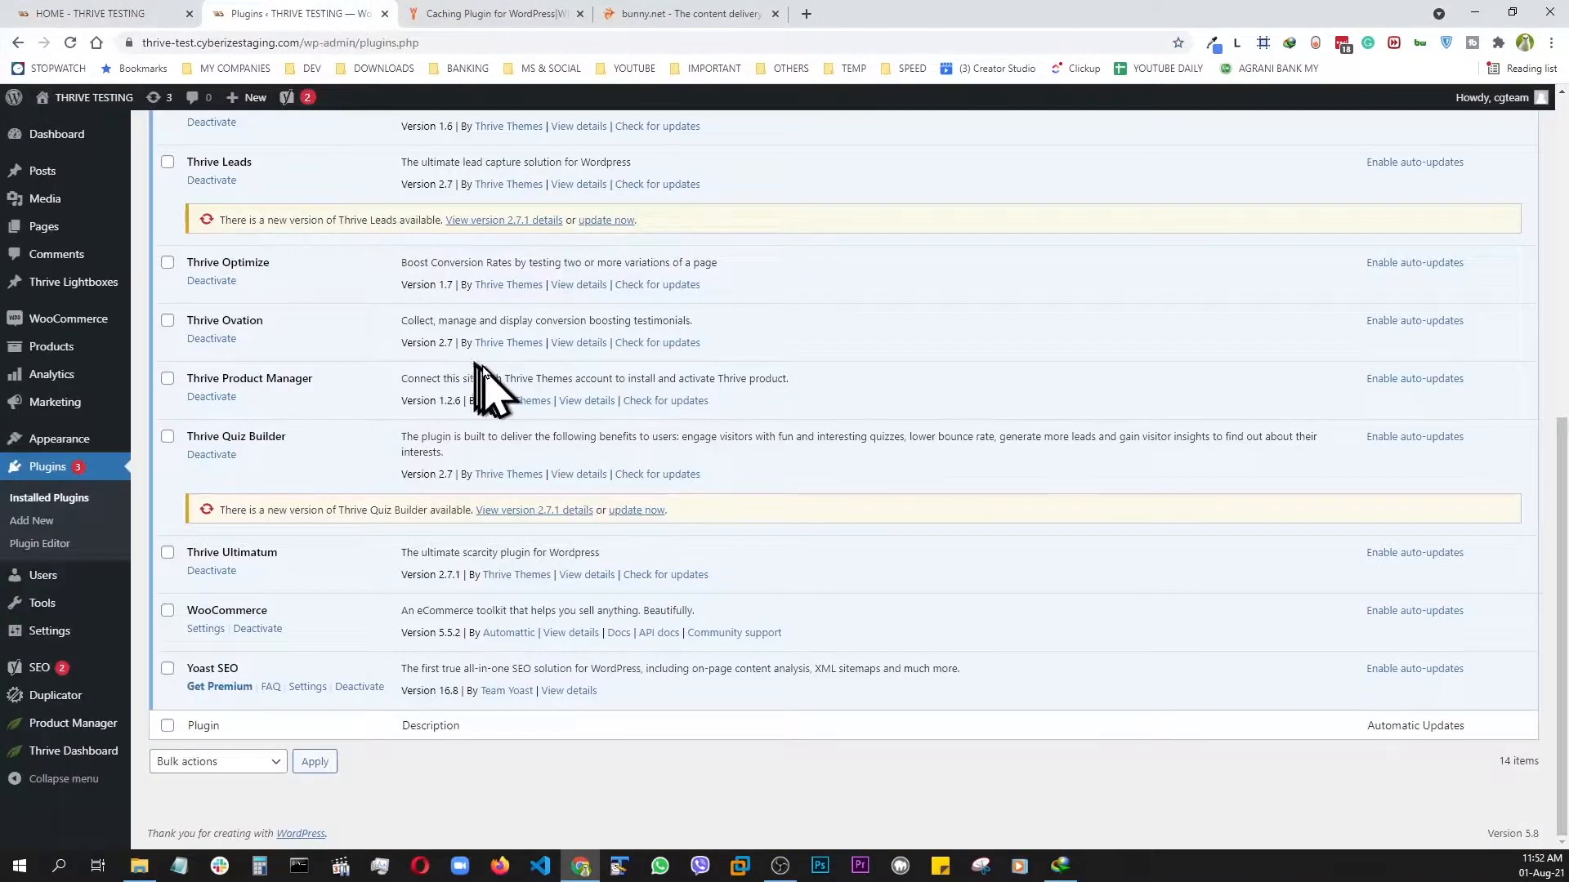
pyautogui.scroll(7, 491, 390)
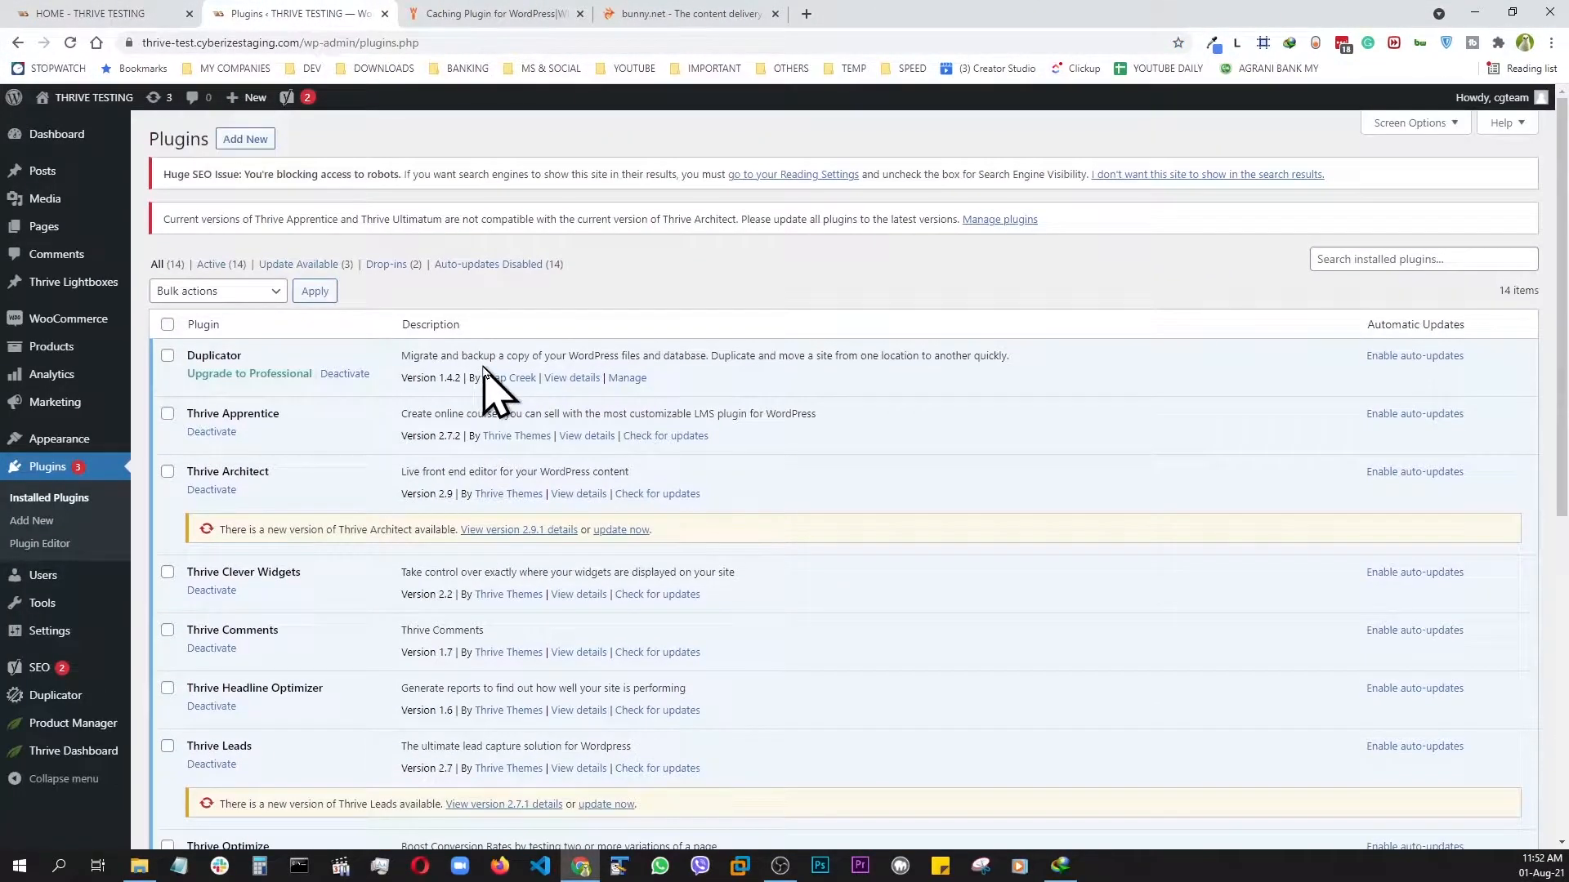
pyautogui.scroll(-8, 490, 391)
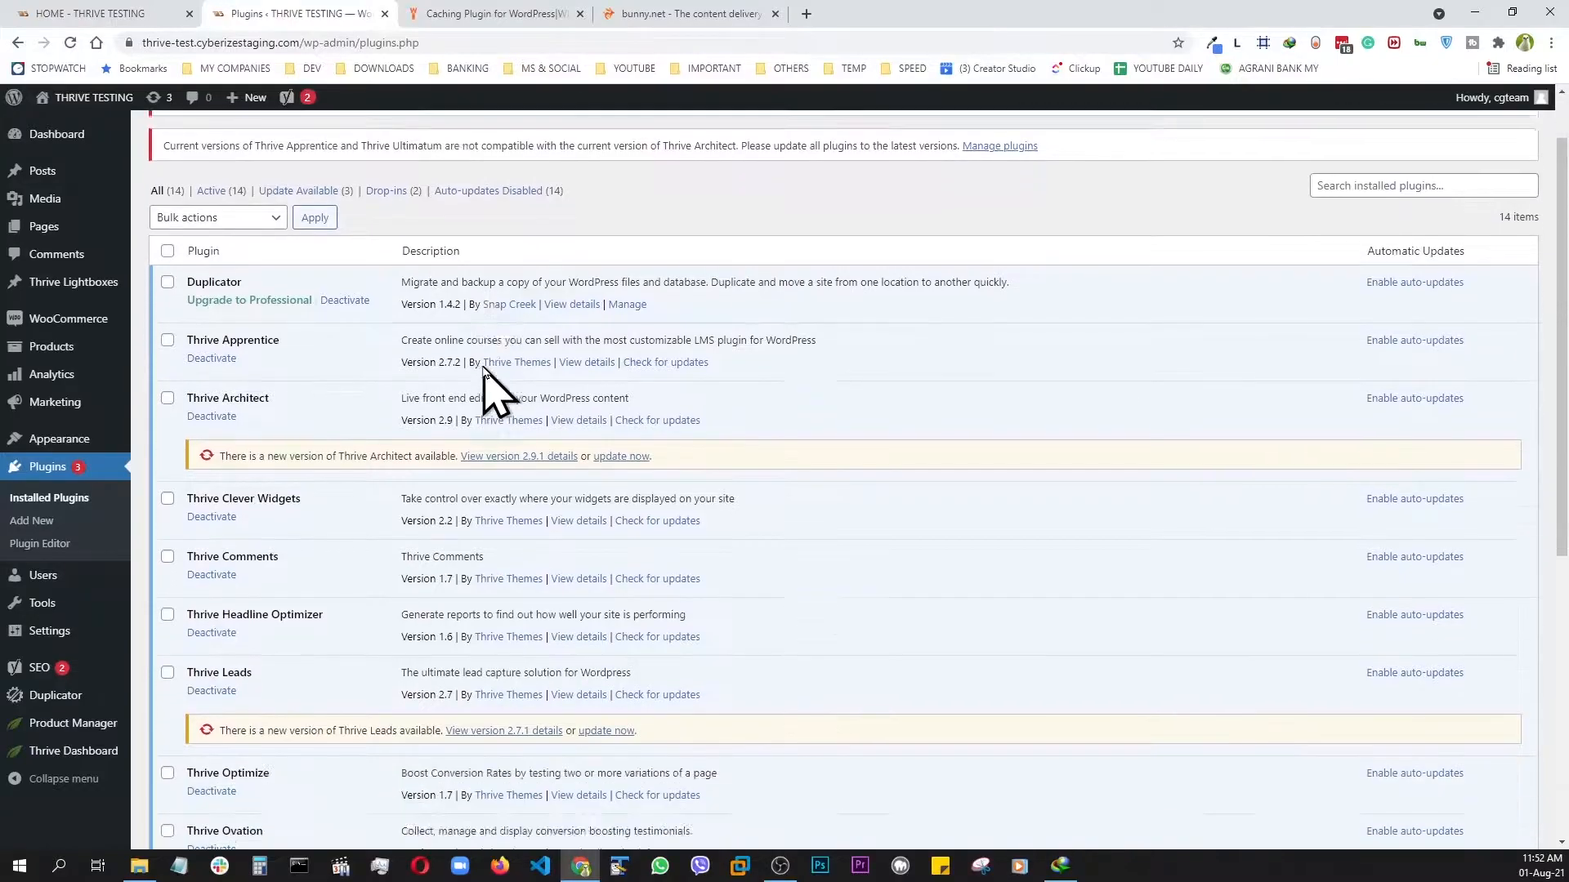
pyautogui.scroll(7, 490, 391)
pyautogui.scroll(2, 491, 391)
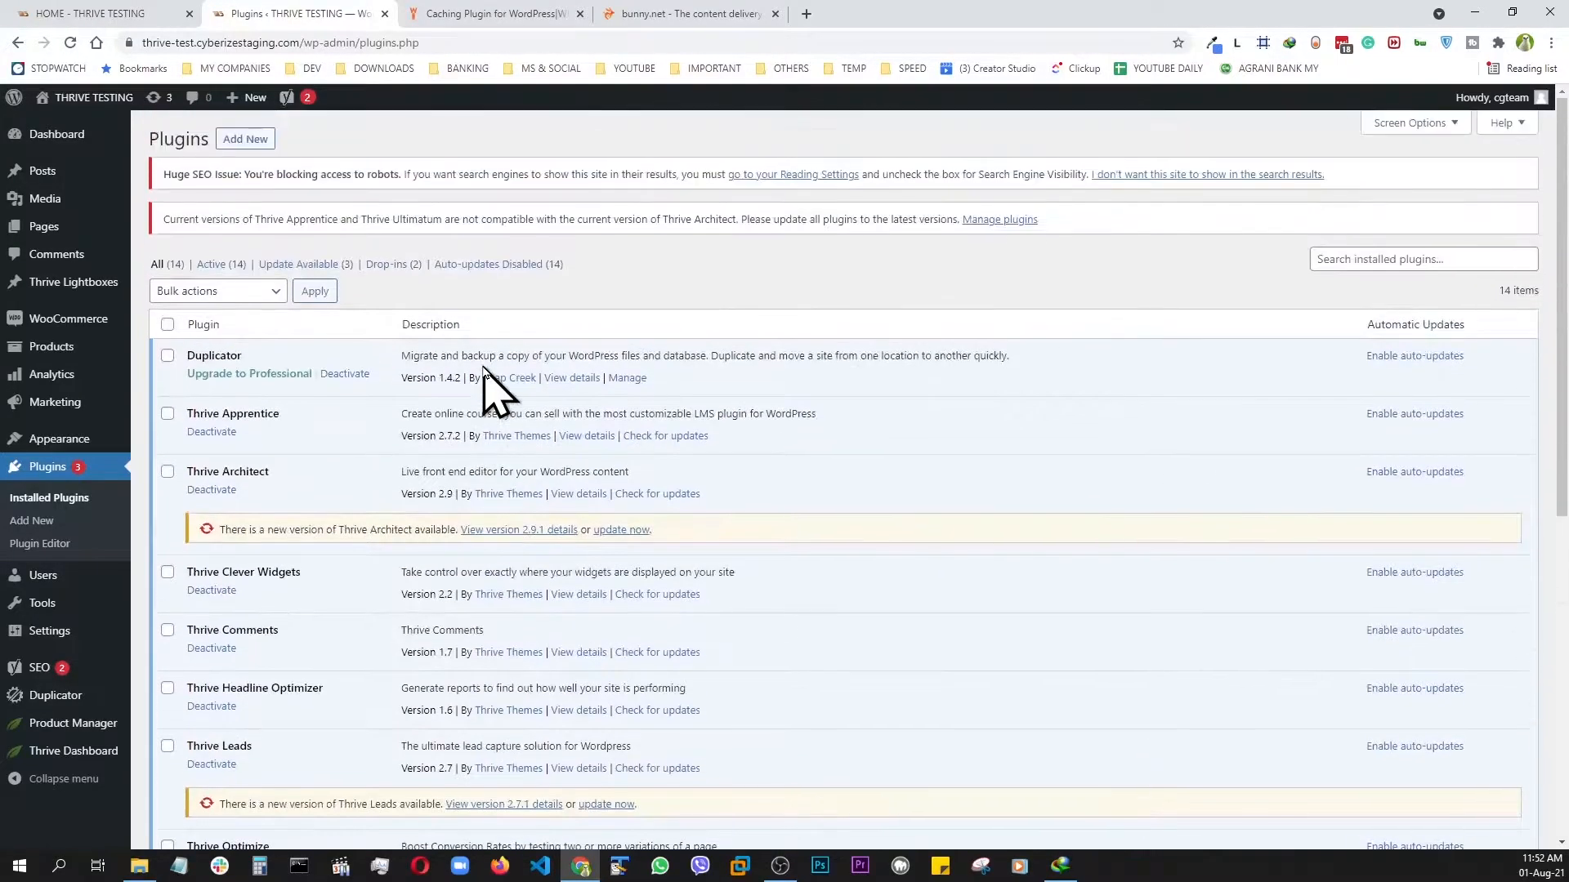
pyautogui.scroll(-8, 491, 390)
pyautogui.scroll(8, 507, 493)
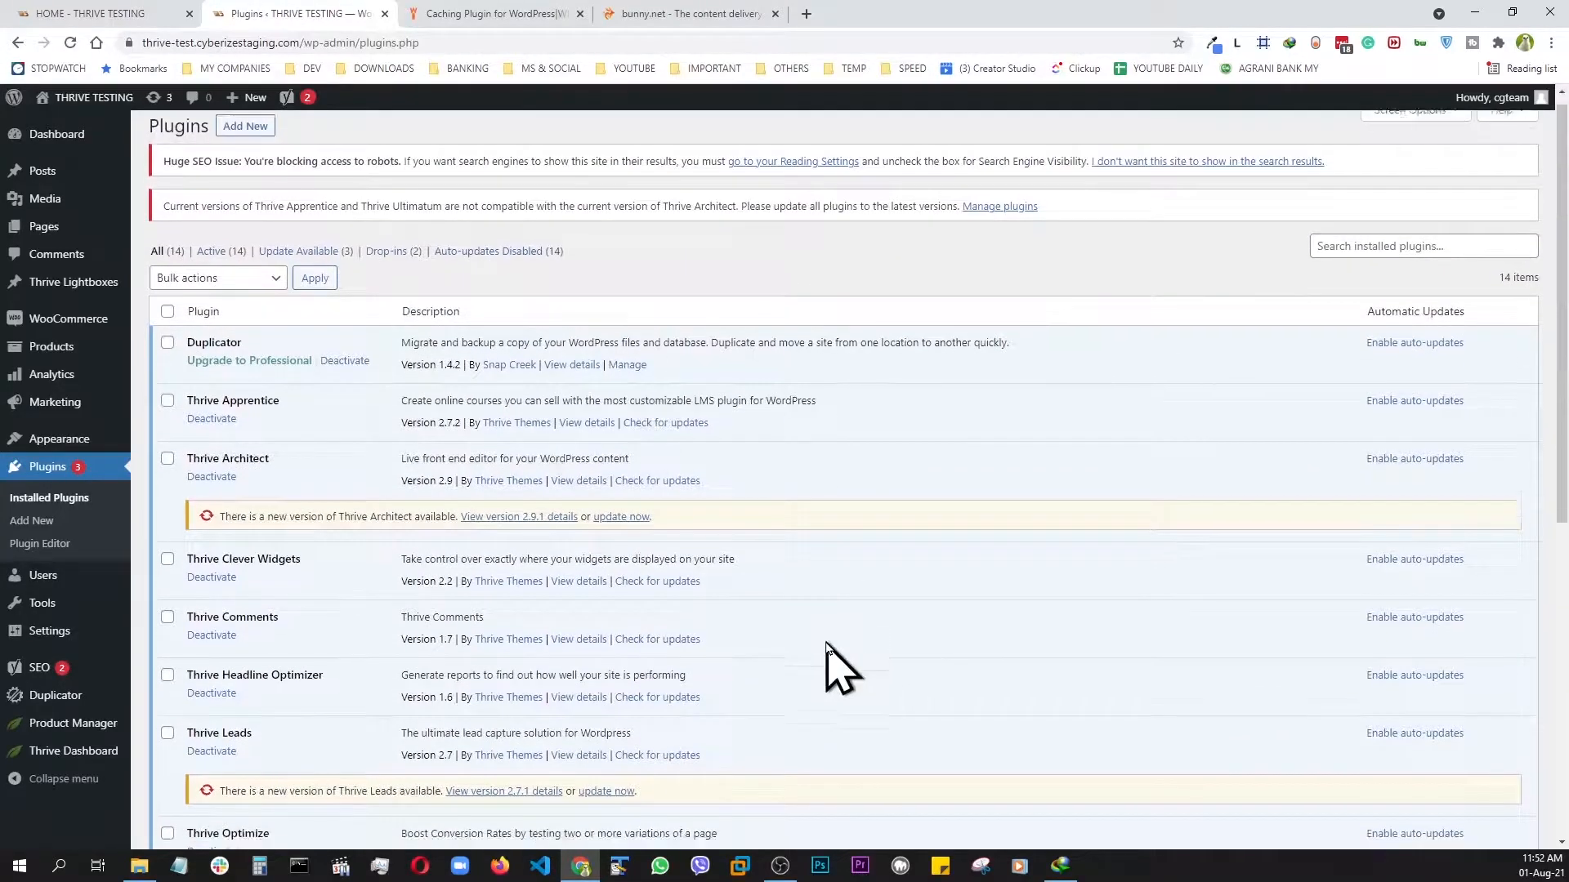
pyautogui.scroll(-8, 827, 646)
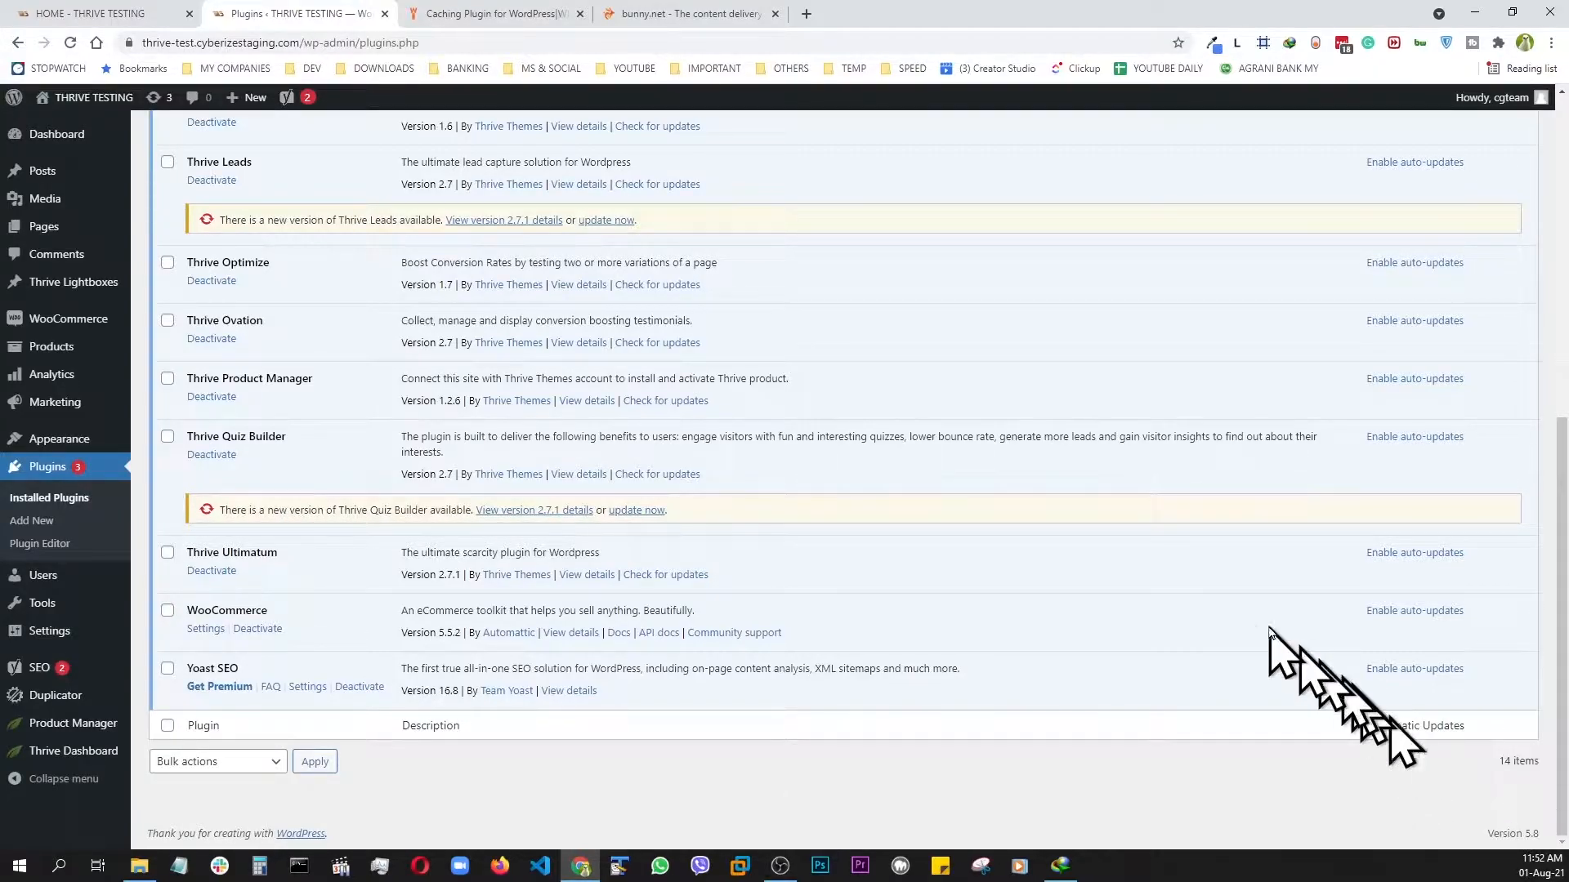
pyautogui.scroll(8, 1234, 631)
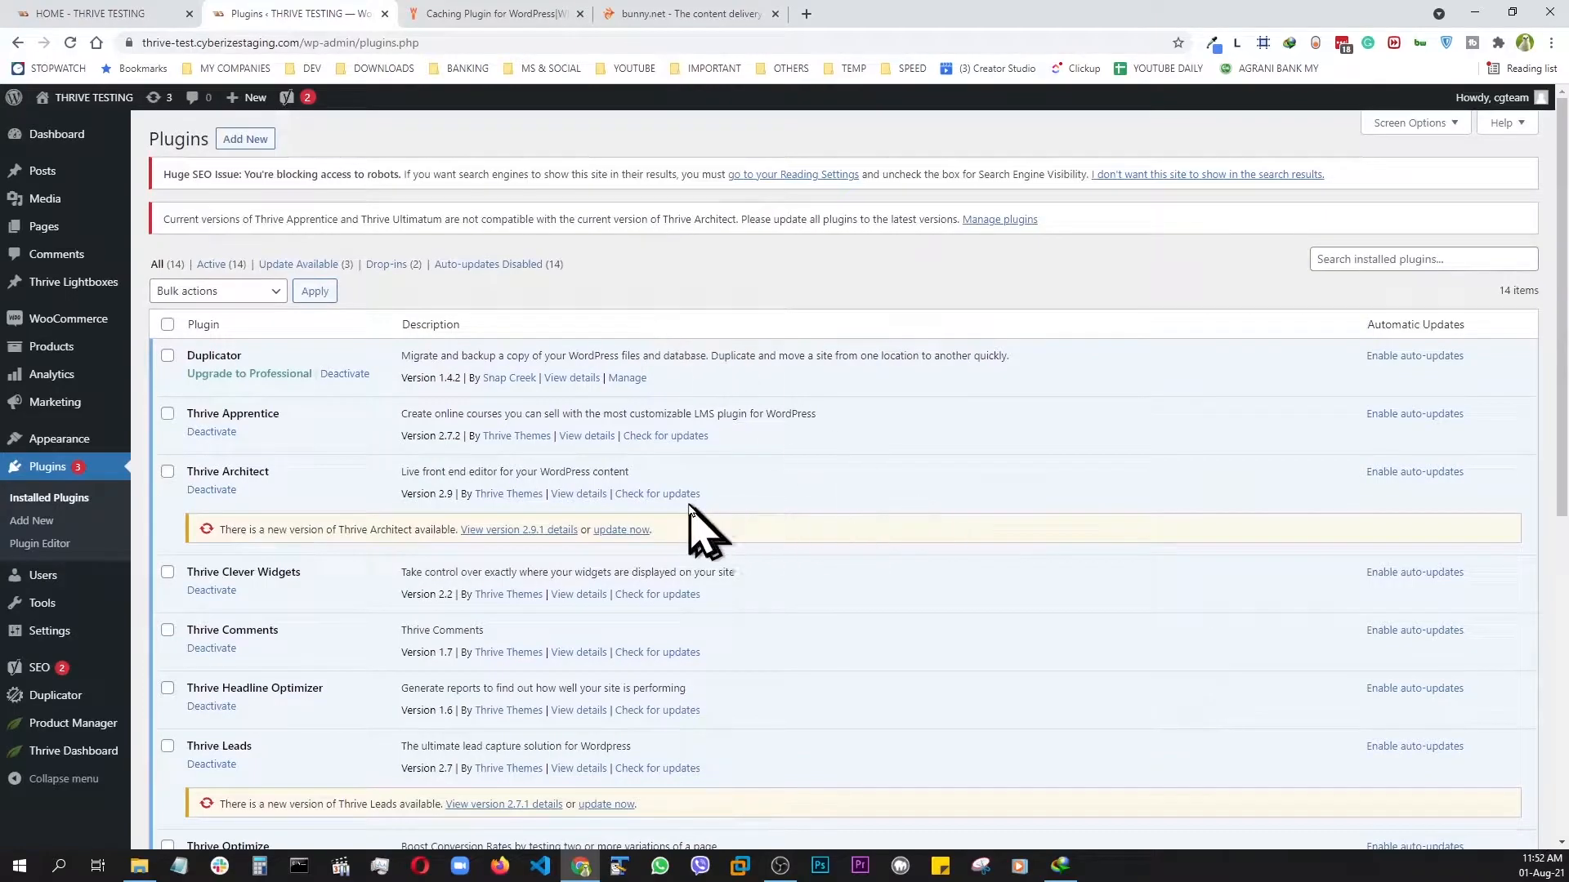
# Look over the test site's home page again, and view the WP Rocket and bunny.net websites
pyautogui.click(131, 15)
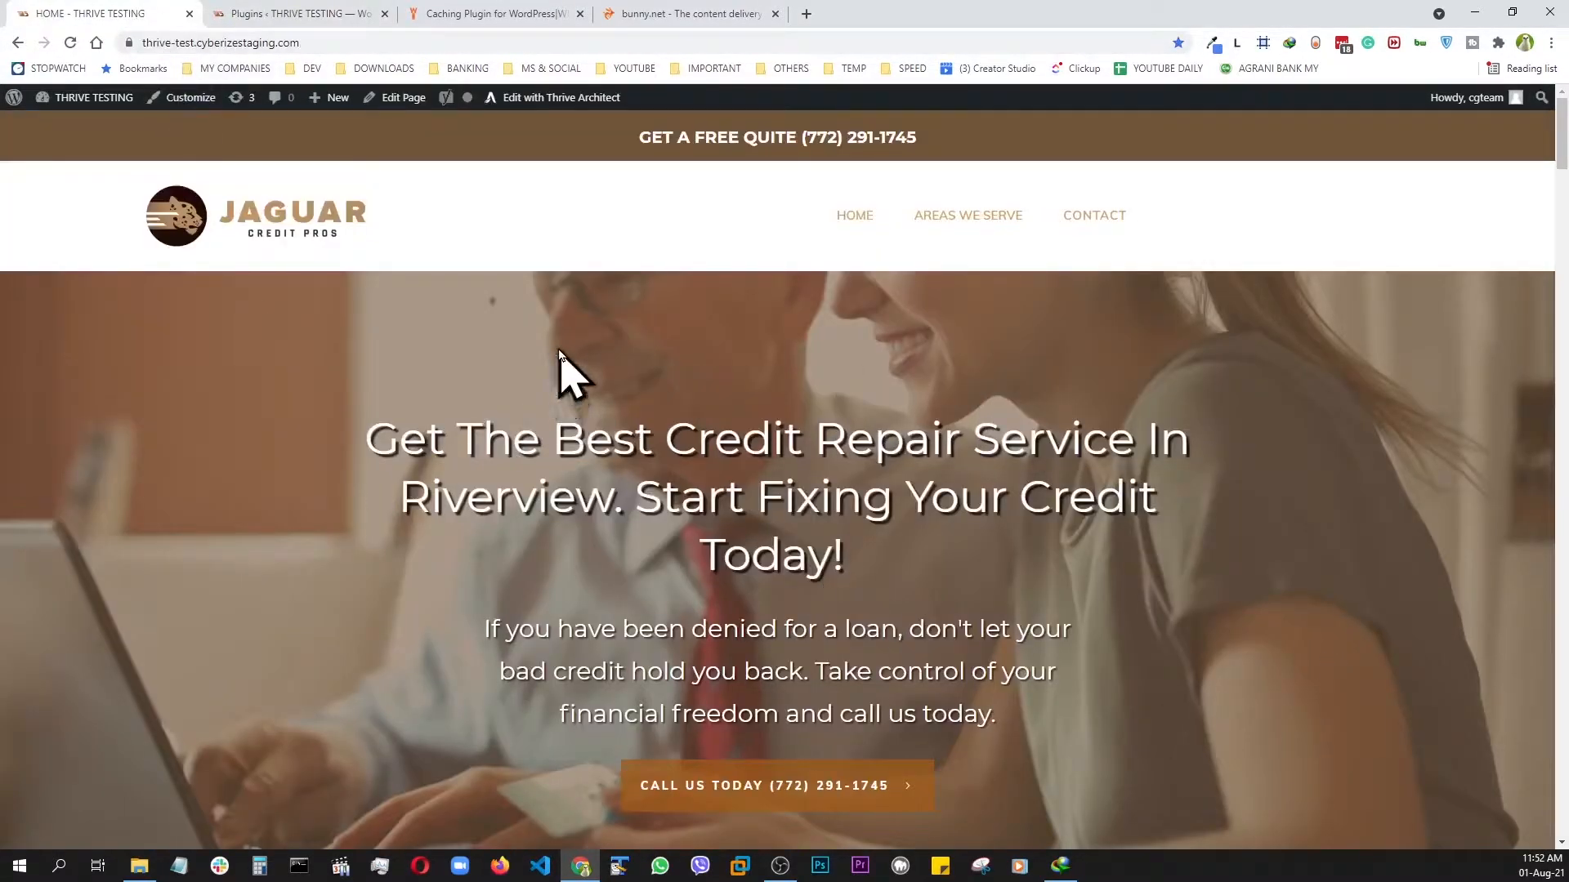
pyautogui.scroll(-10, 563, 359)
pyautogui.scroll(3, 651, 363)
pyautogui.scroll(10, 650, 362)
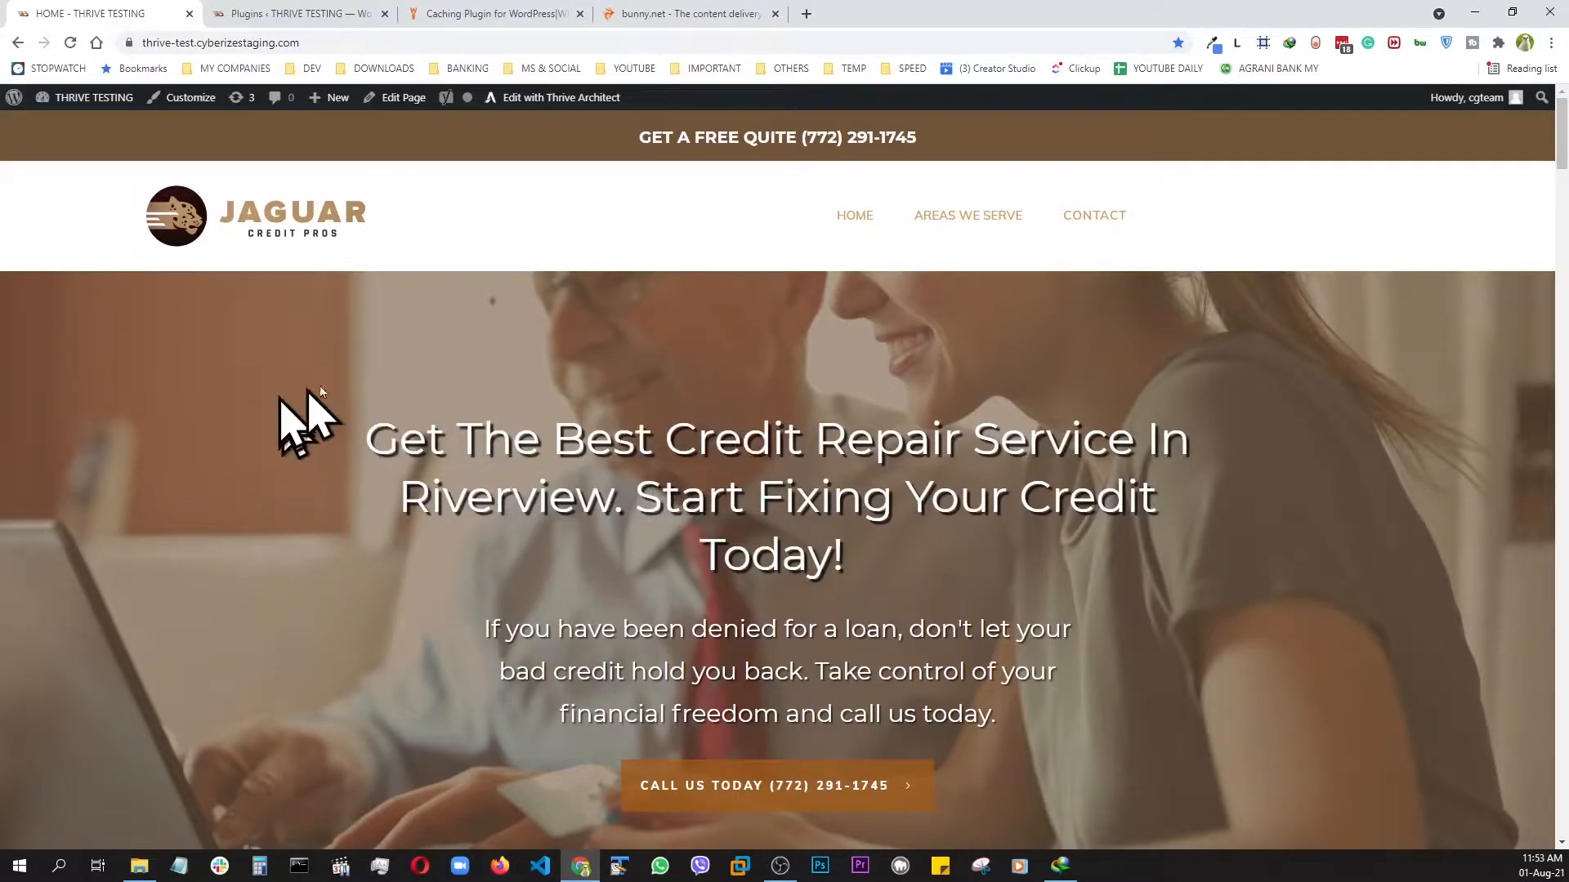
pyautogui.scroll(-1, 1200, 433)
pyautogui.scroll(1, 1199, 434)
pyautogui.click(511, 14)
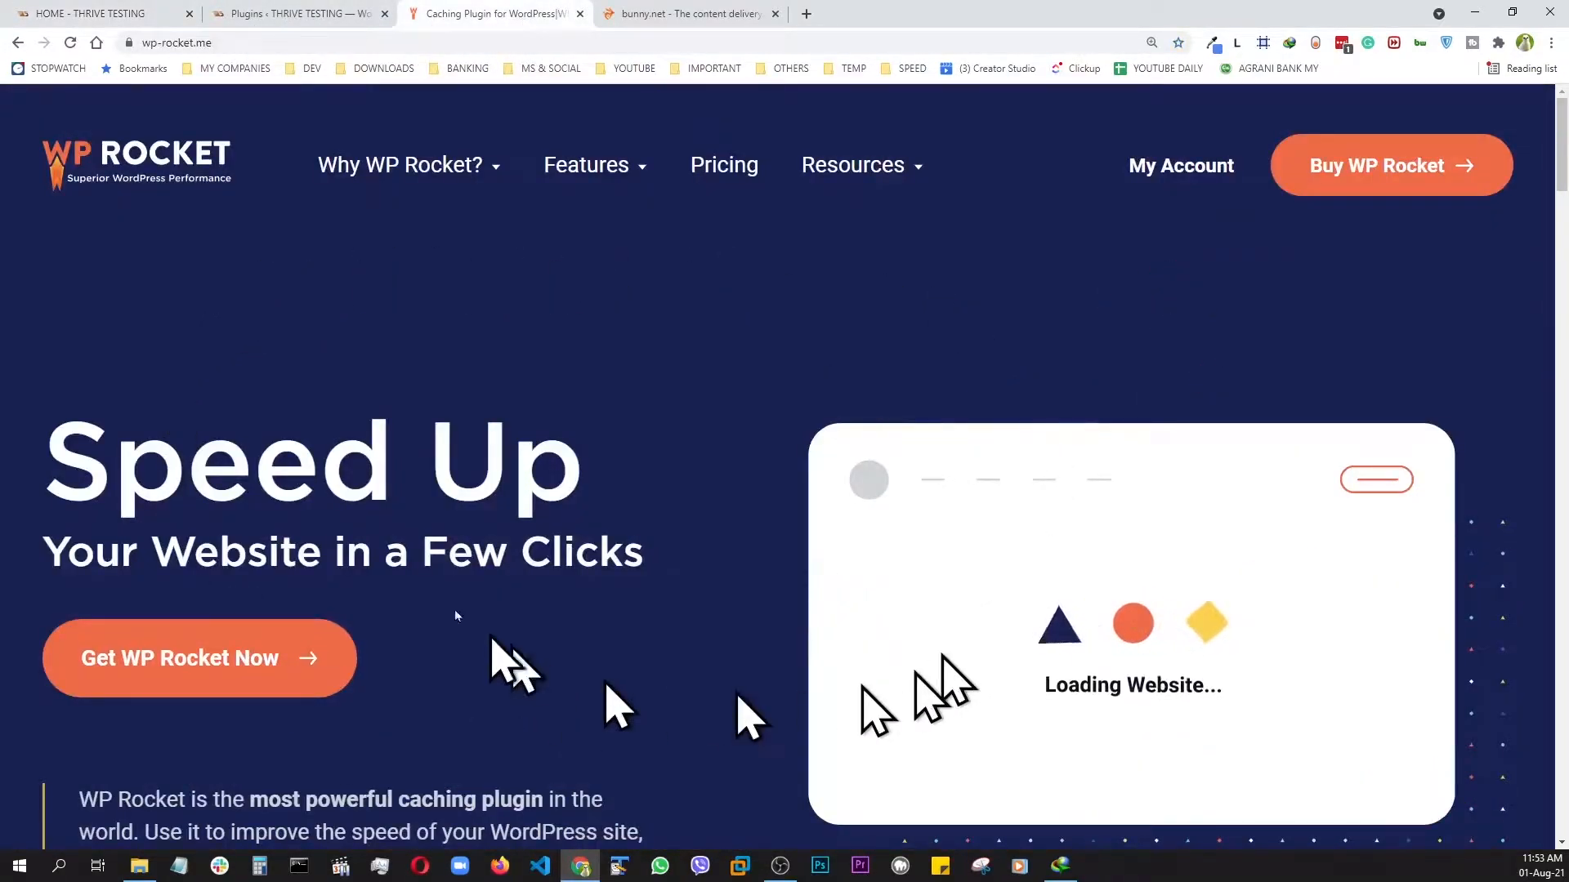
pyautogui.click(625, 14)
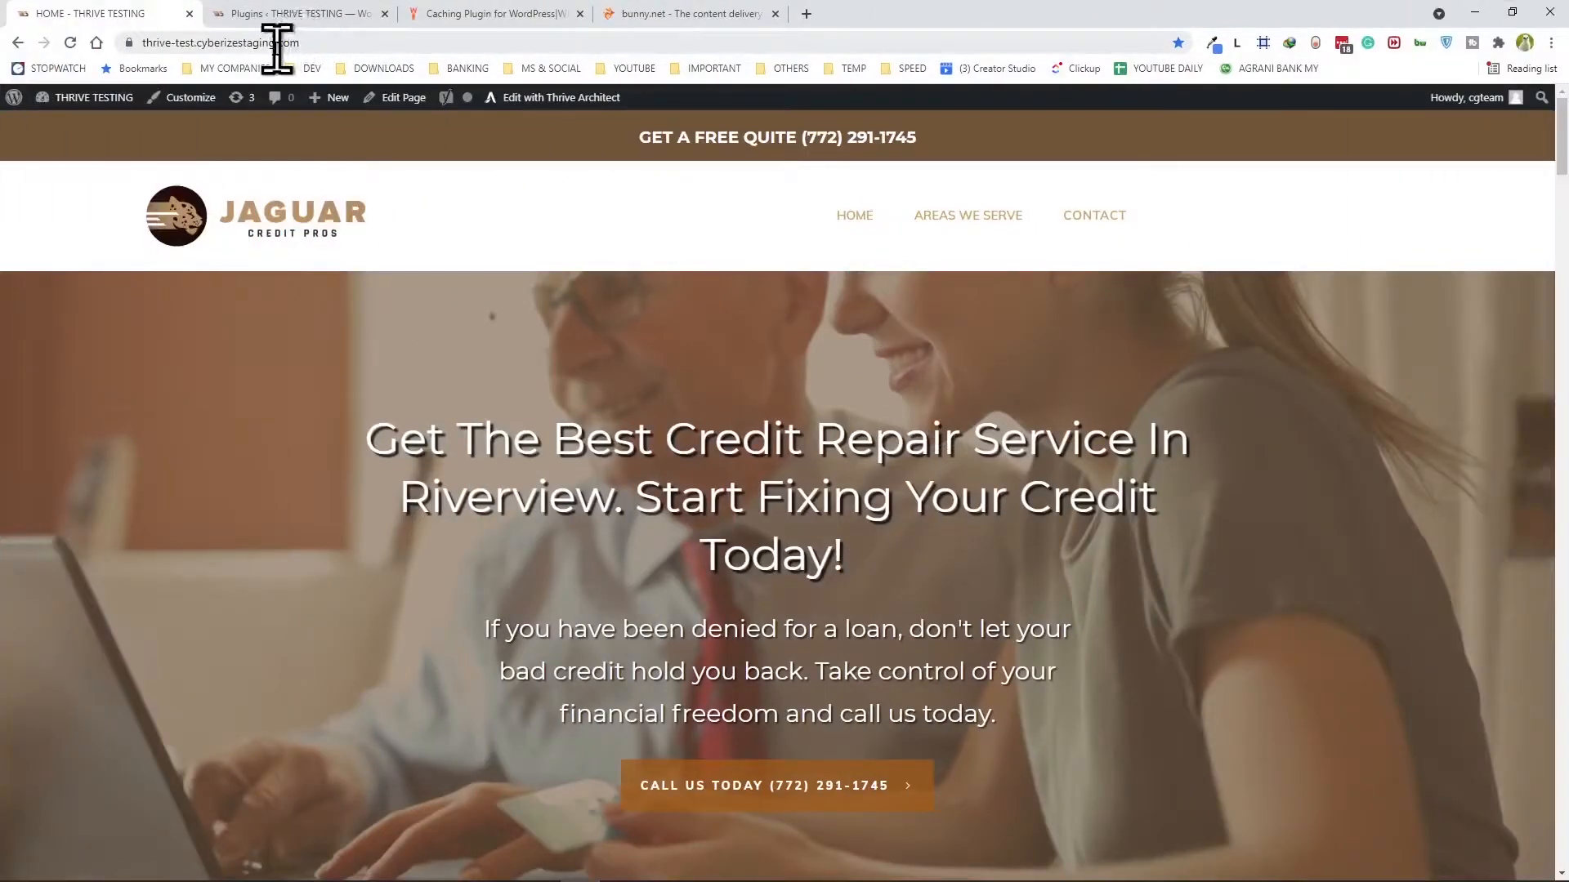
pyautogui.click(277, 47)
pyautogui.rightClick(277, 48)
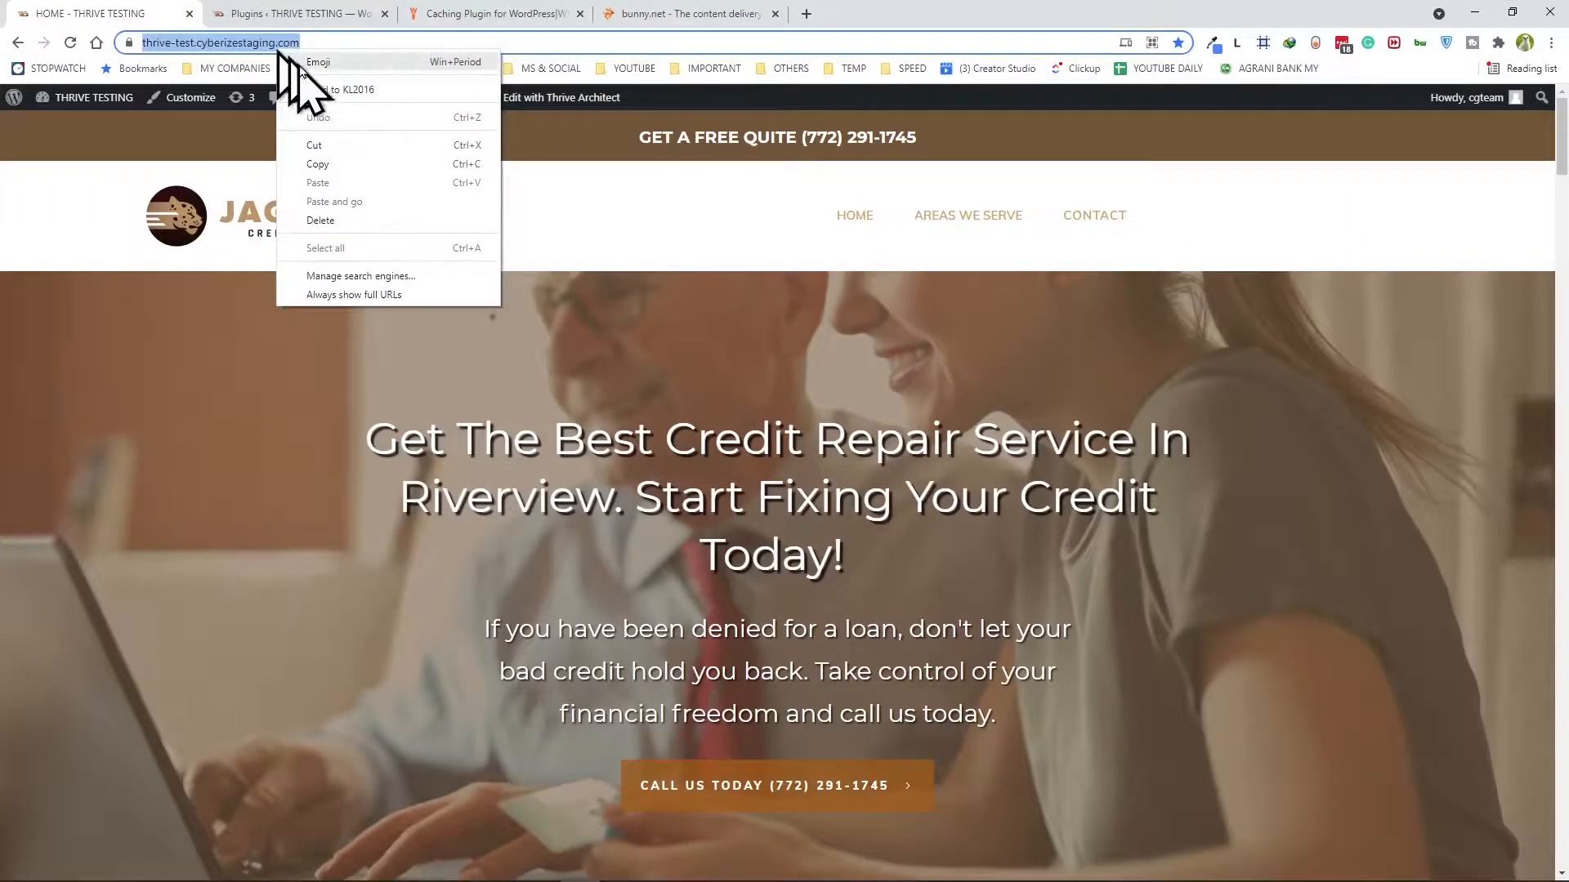
pyautogui.click(319, 163)
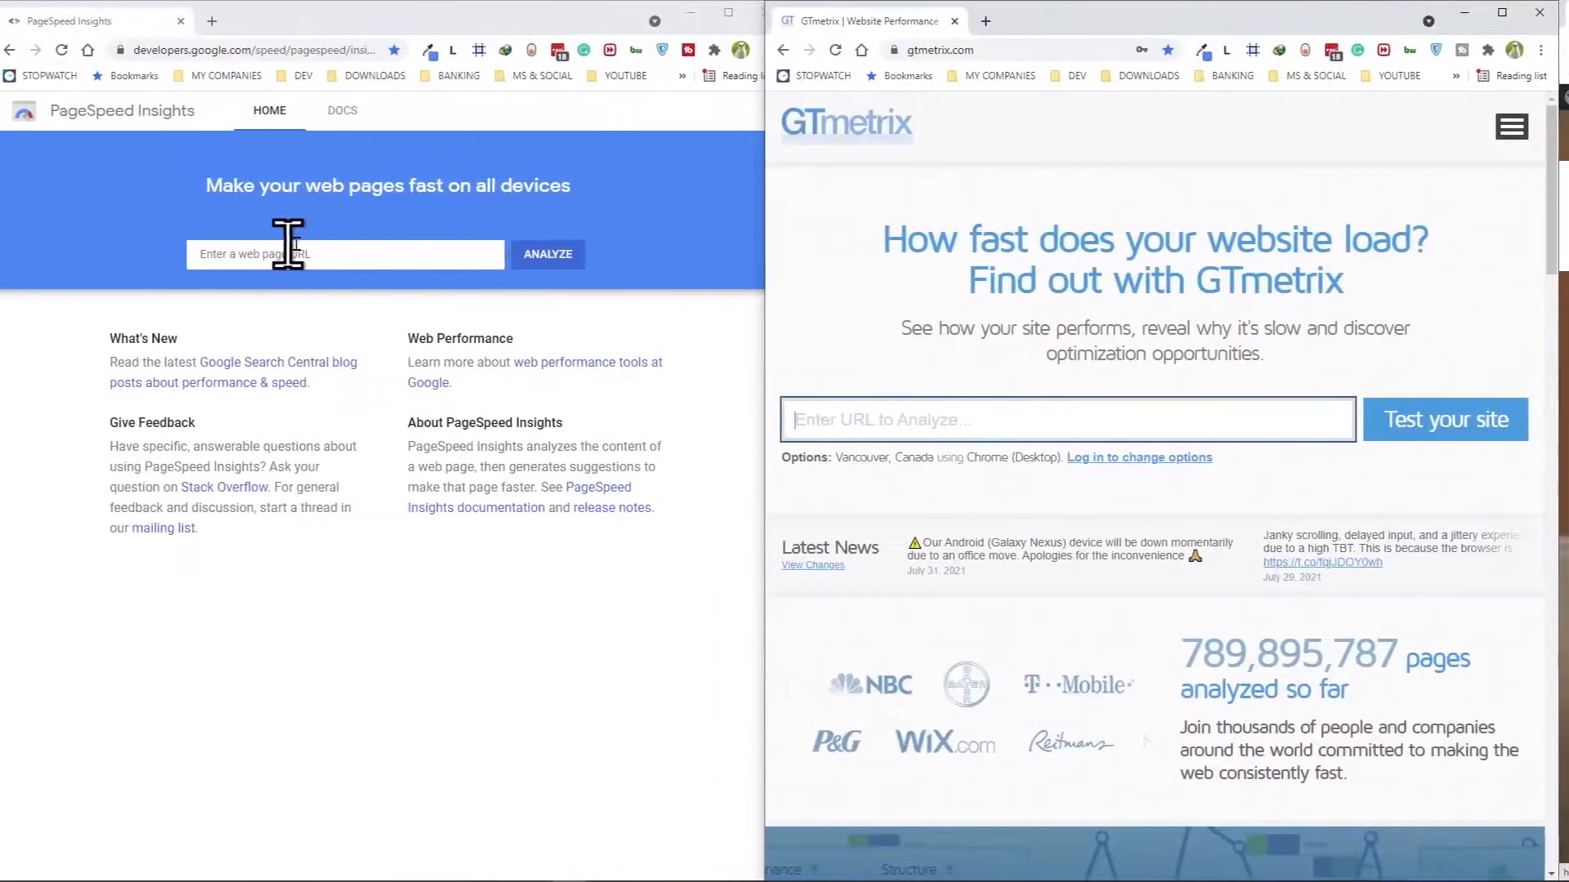
pyautogui.click(255, 249)
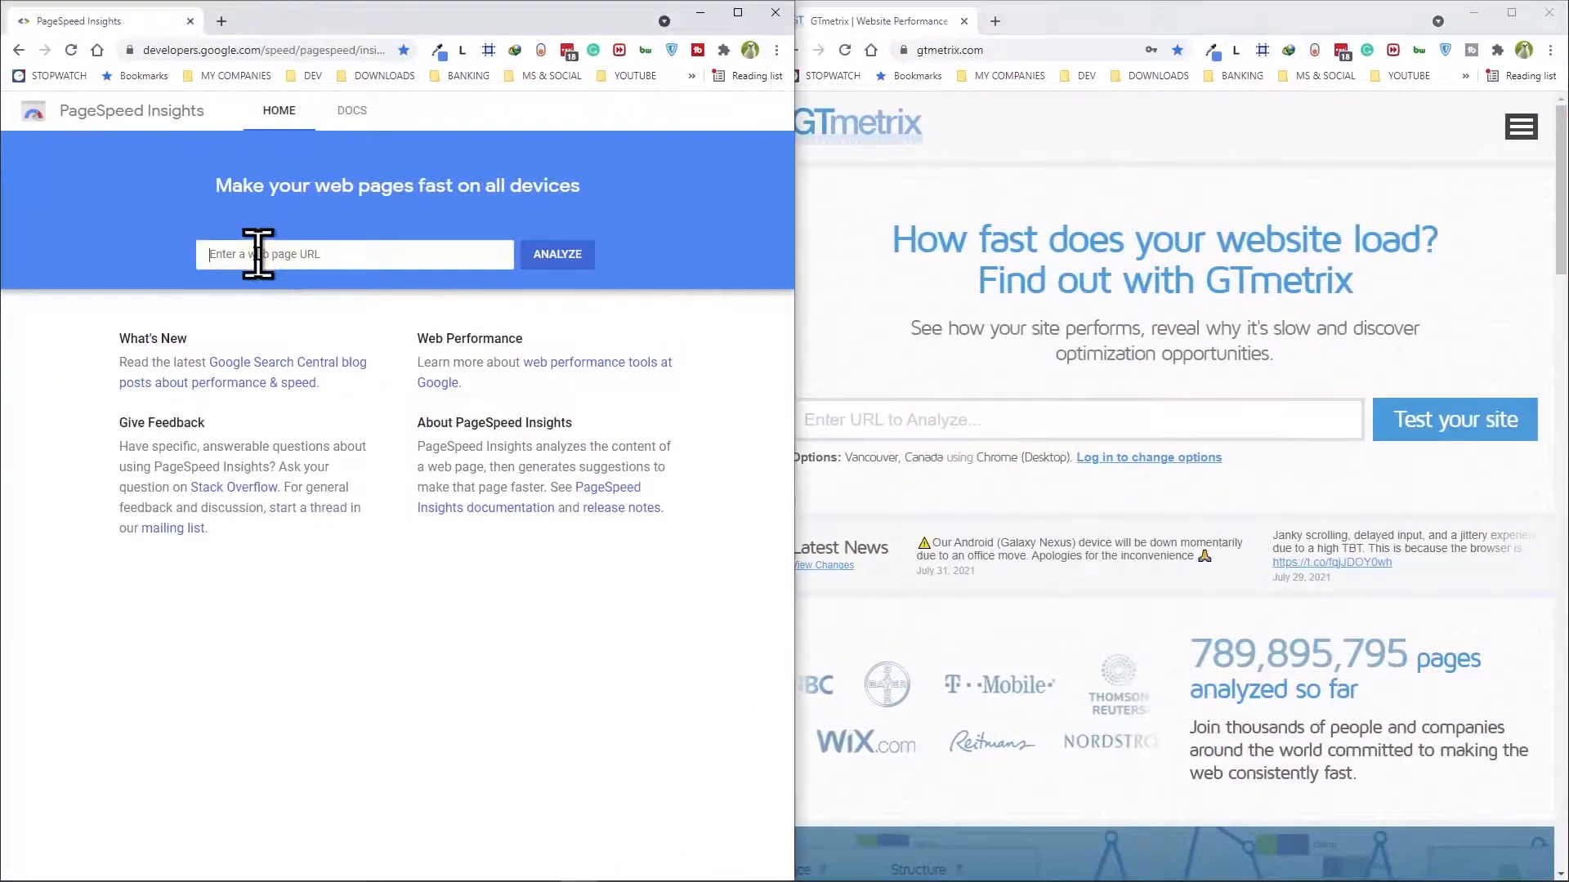
pyautogui.rightClick(259, 254)
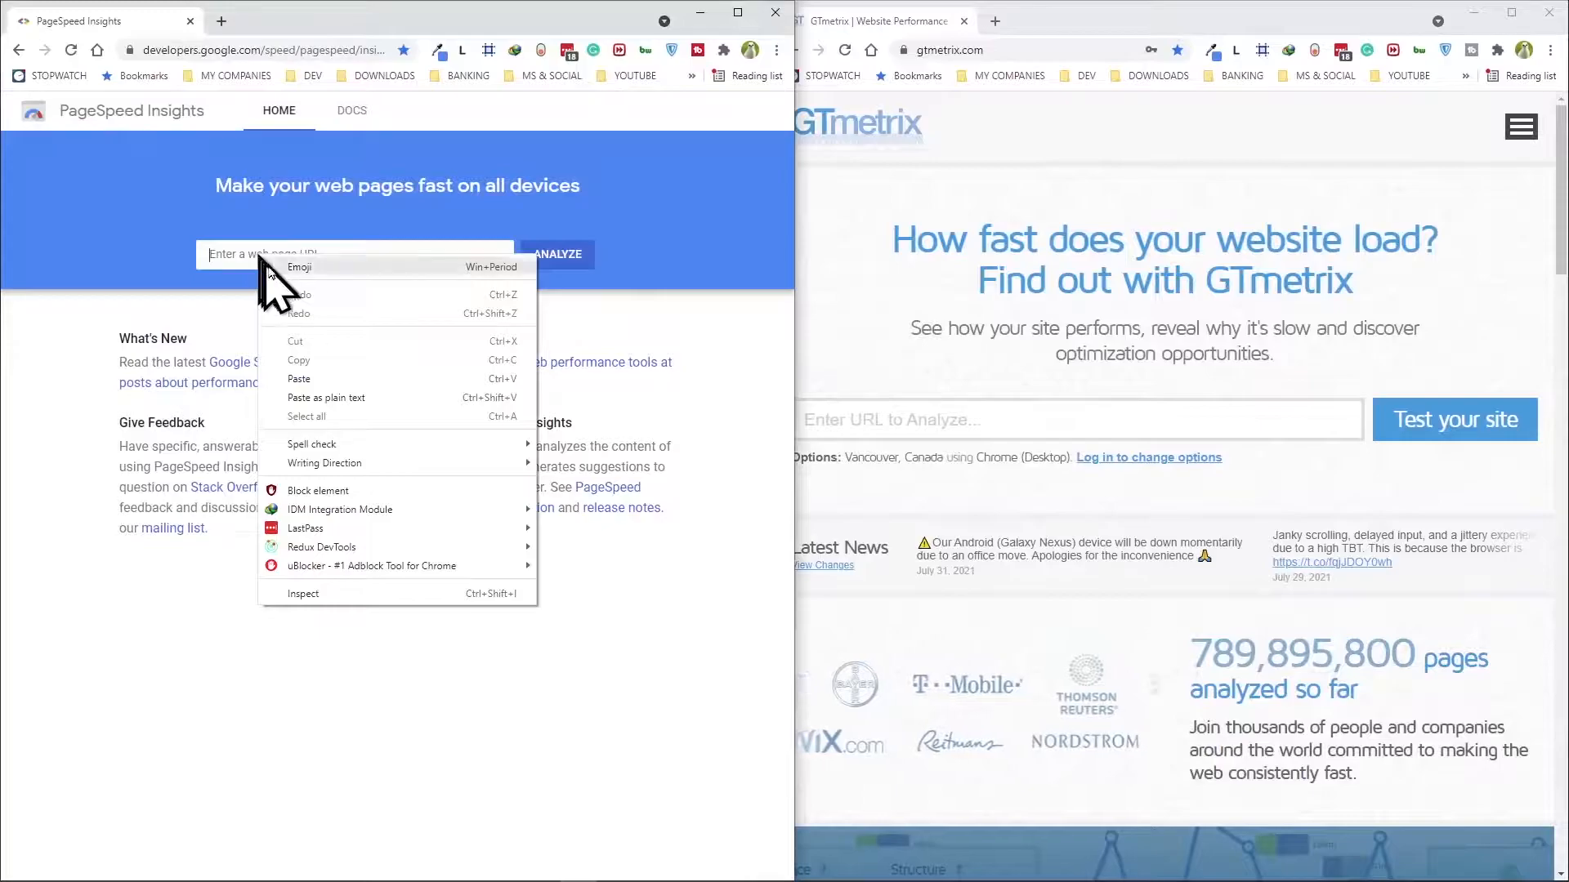
pyautogui.click(327, 379)
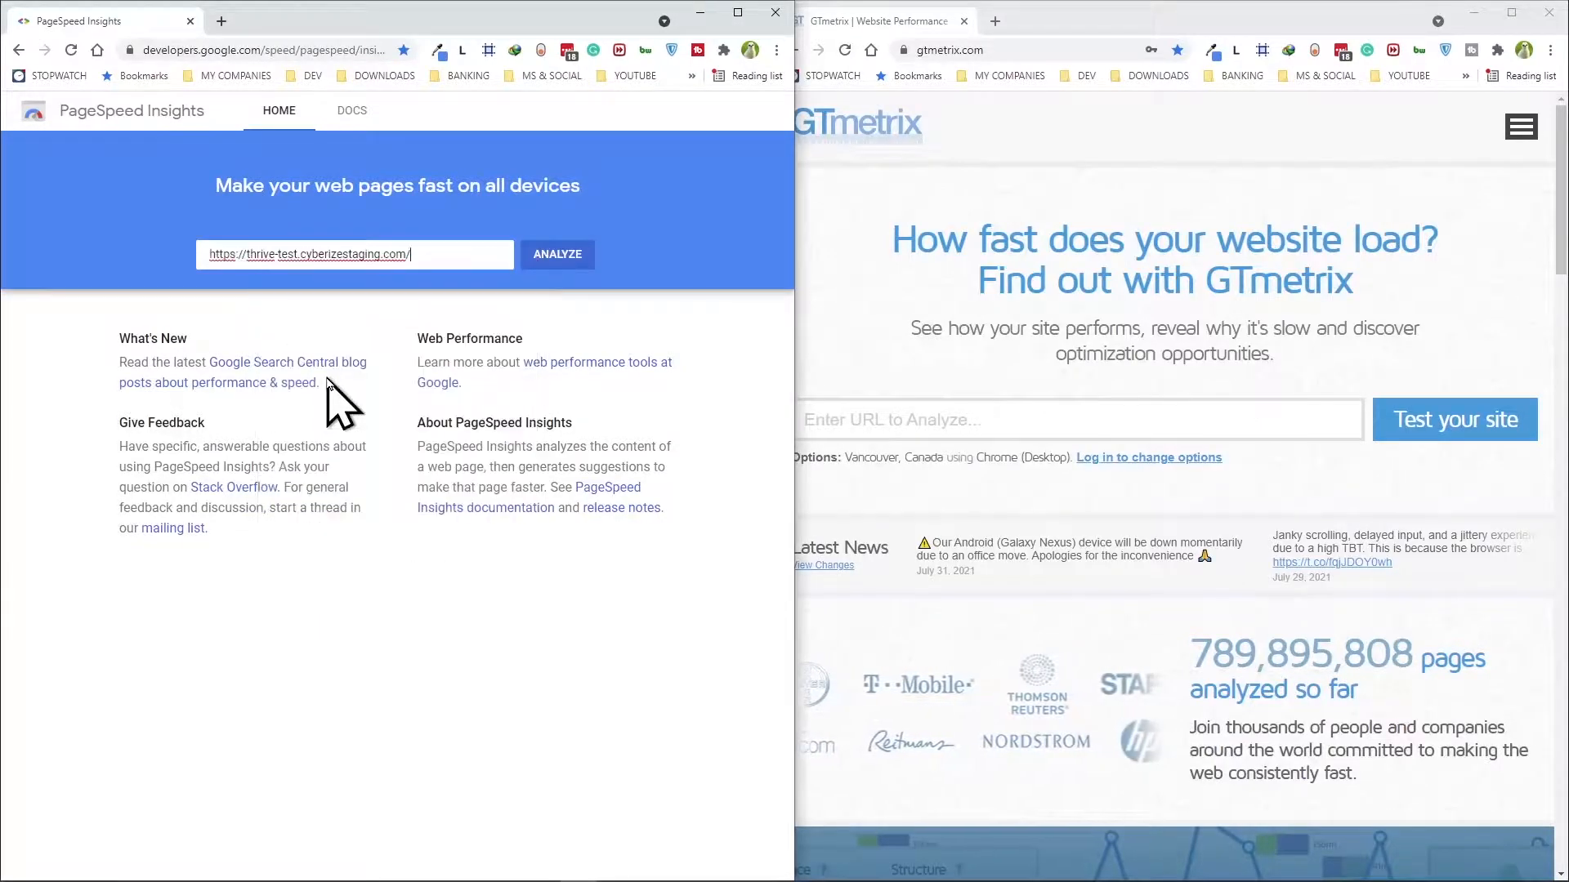
pyautogui.click(570, 263)
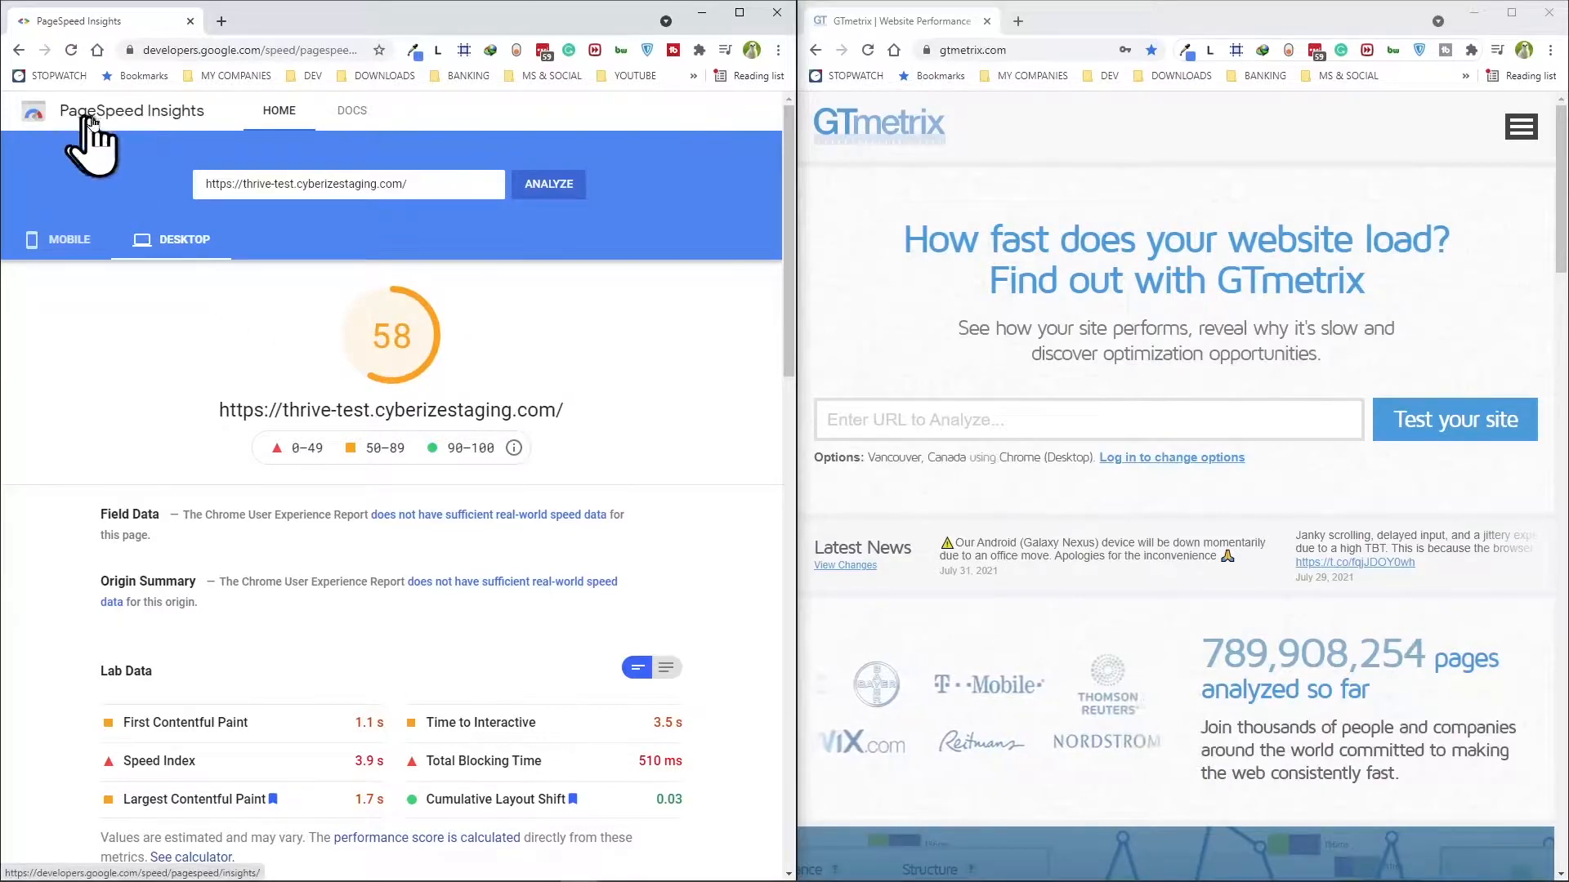
# Compare the mobile and desktop PageSpeed Insights results for the test site
pyautogui.click(68, 245)
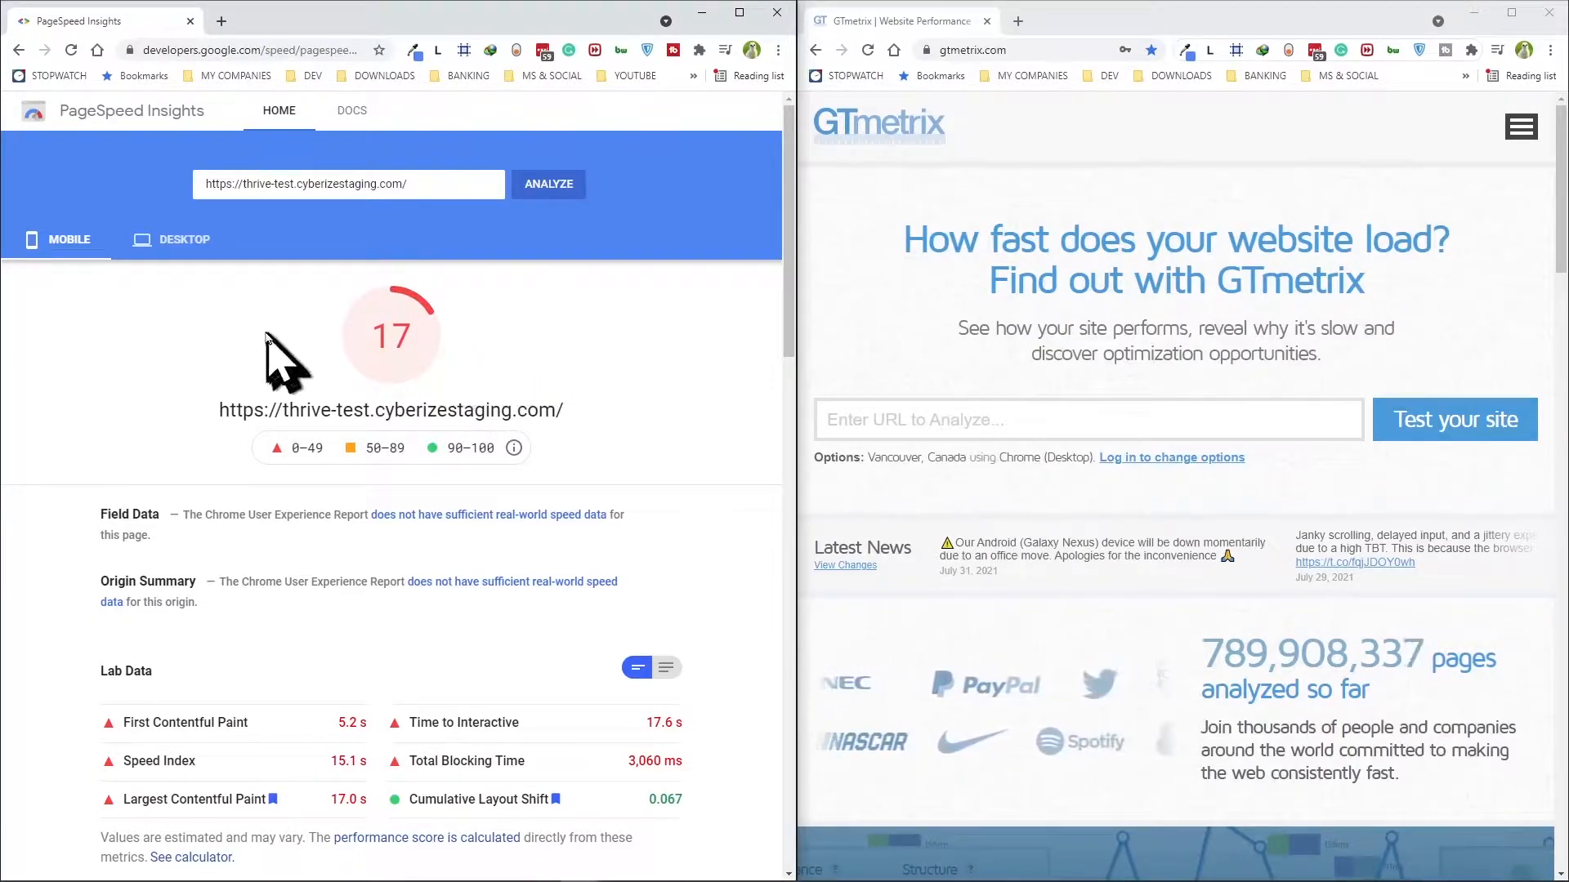
pyautogui.click(182, 240)
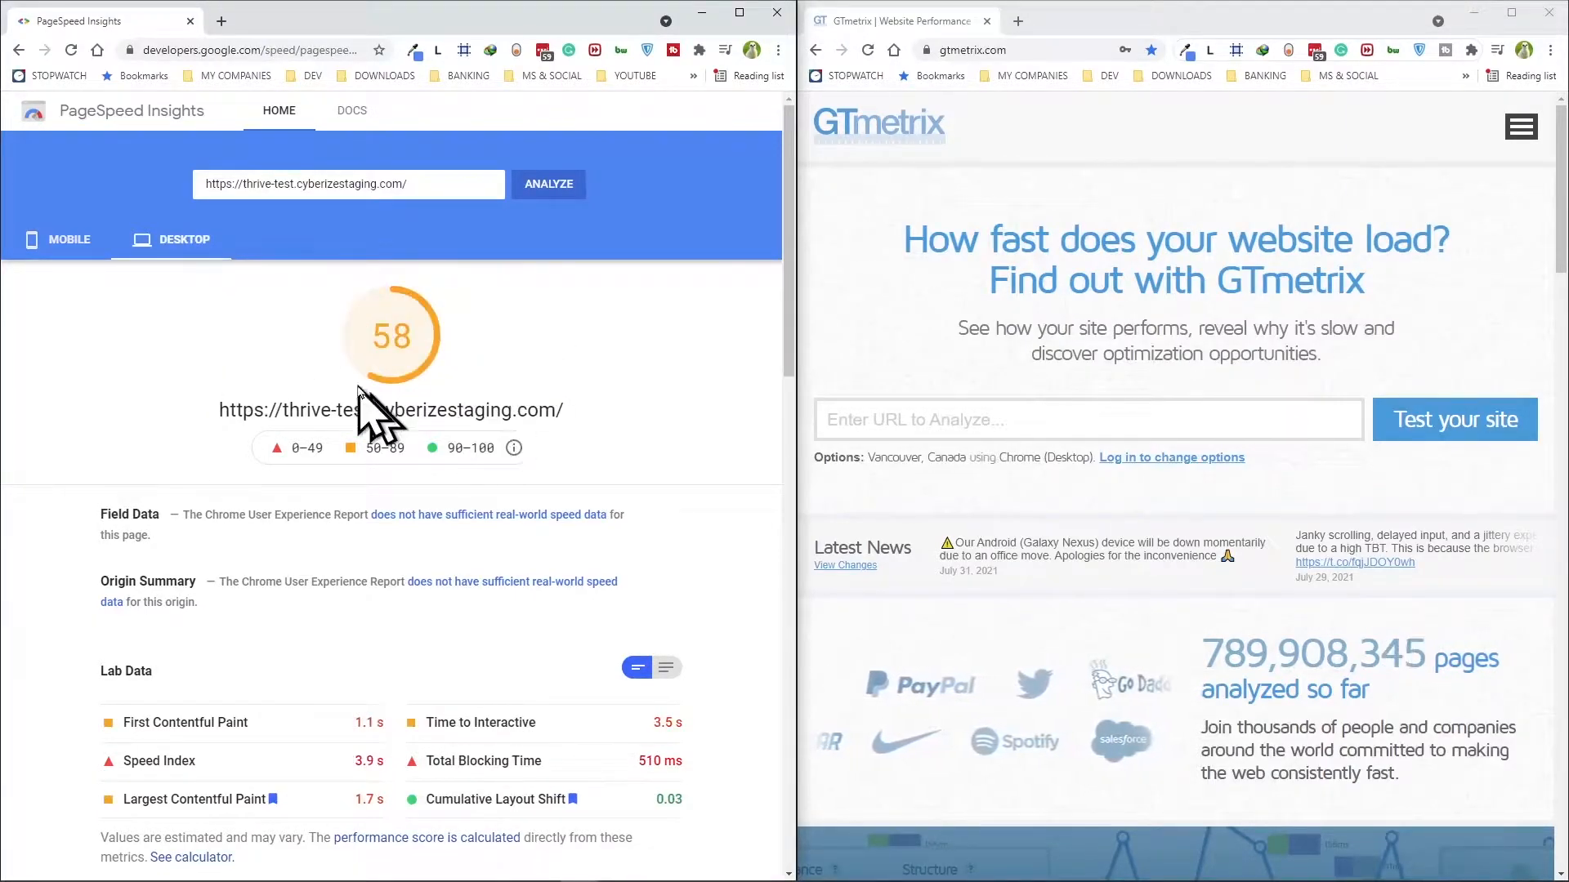
pyautogui.click(64, 259)
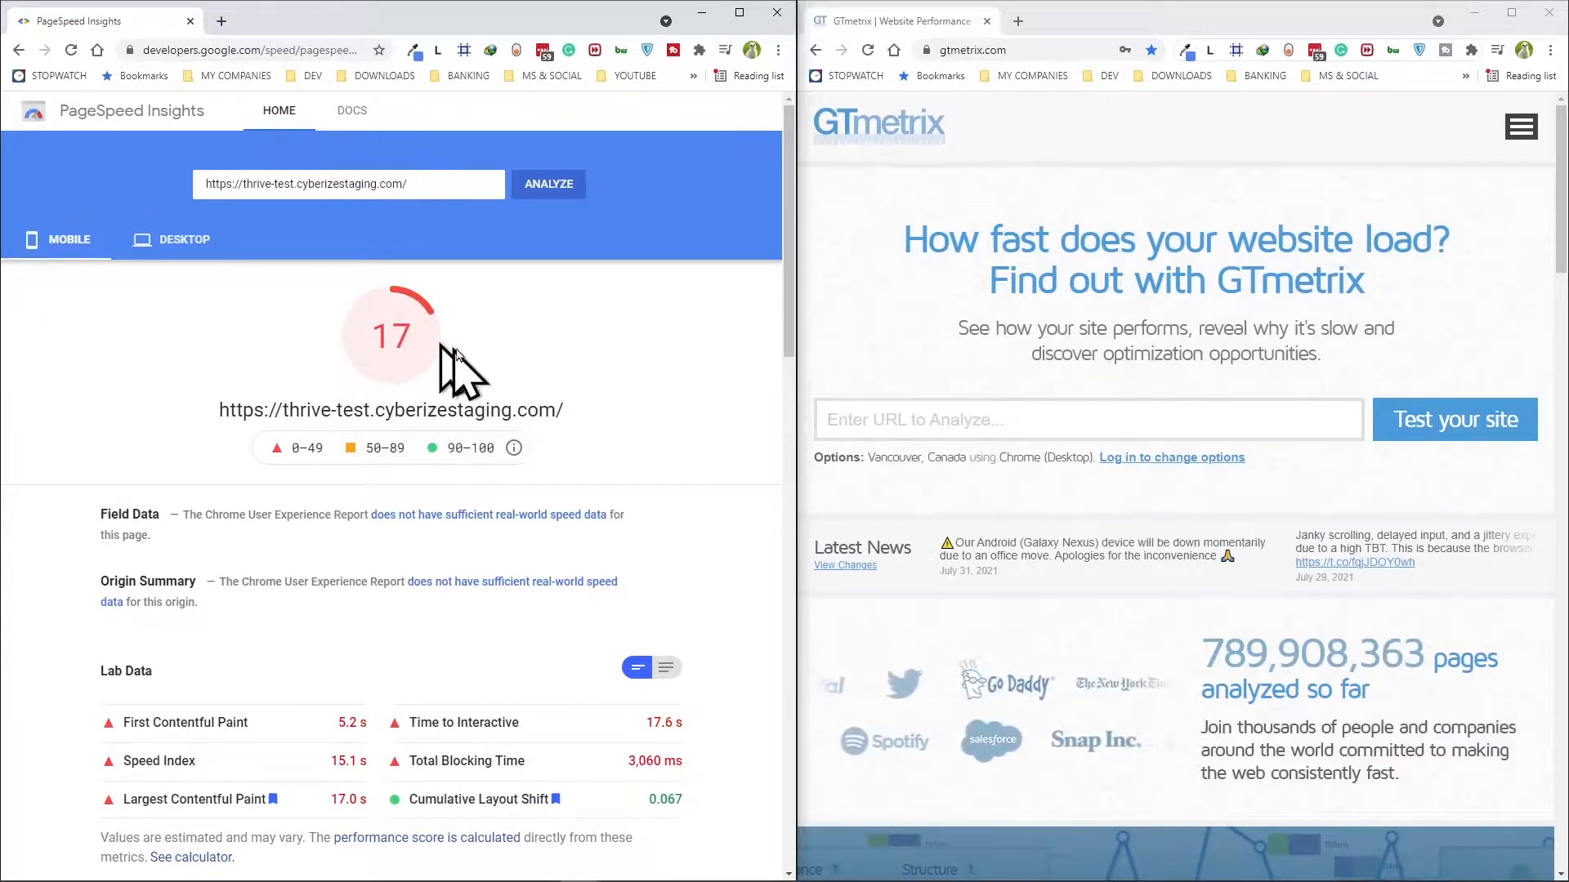
pyautogui.click(189, 243)
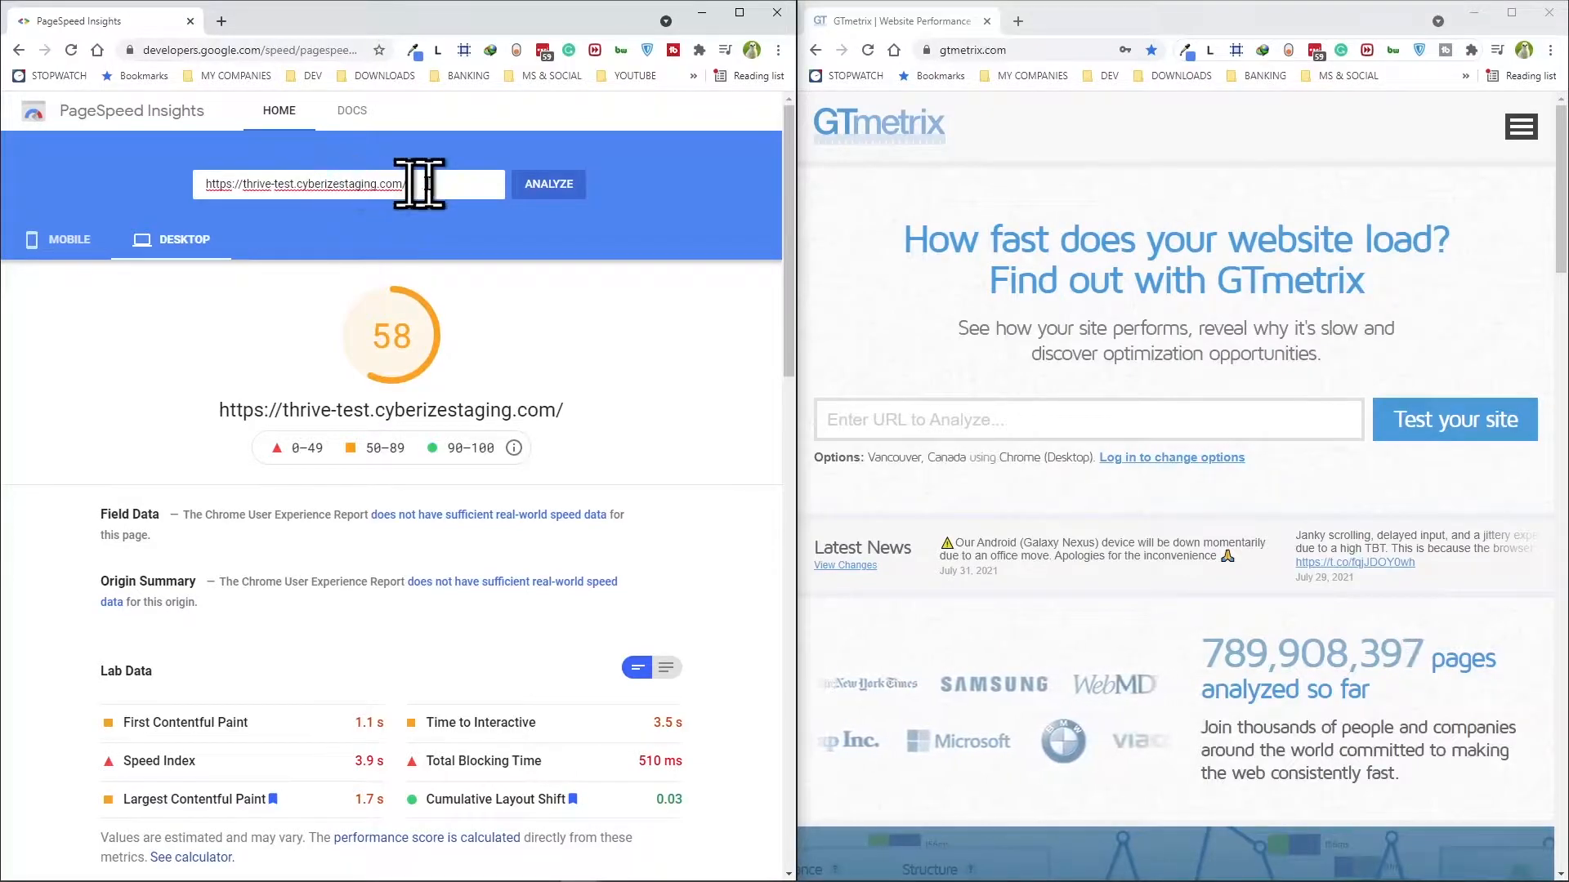
pyautogui.moveTo(425, 185); pyautogui.dragTo(223, 176)
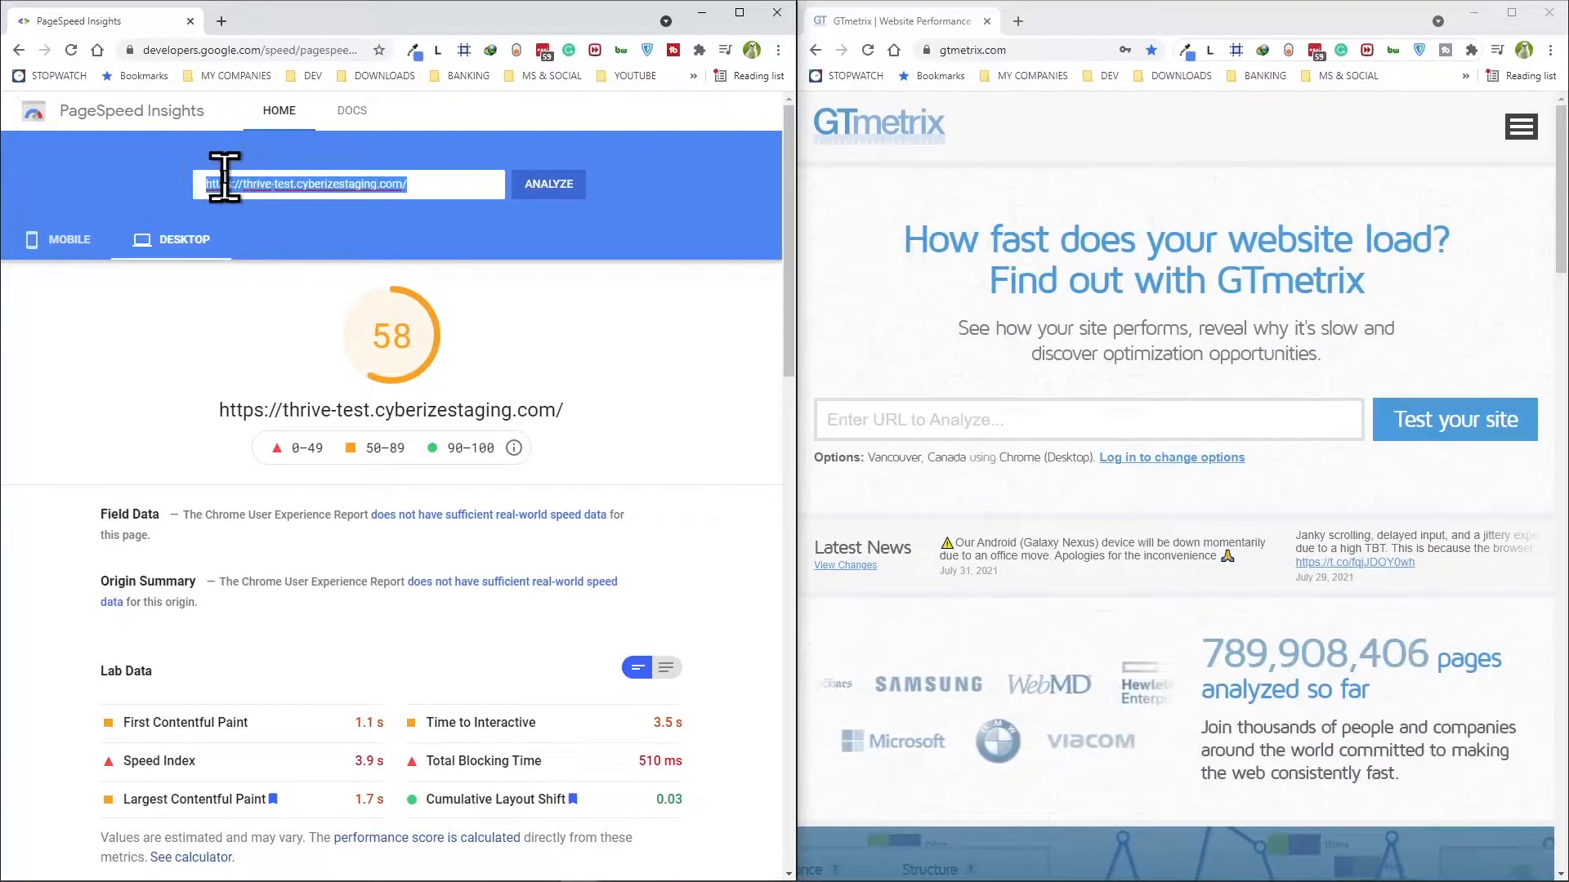
pyautogui.rightClick(225, 178)
pyautogui.click(280, 259)
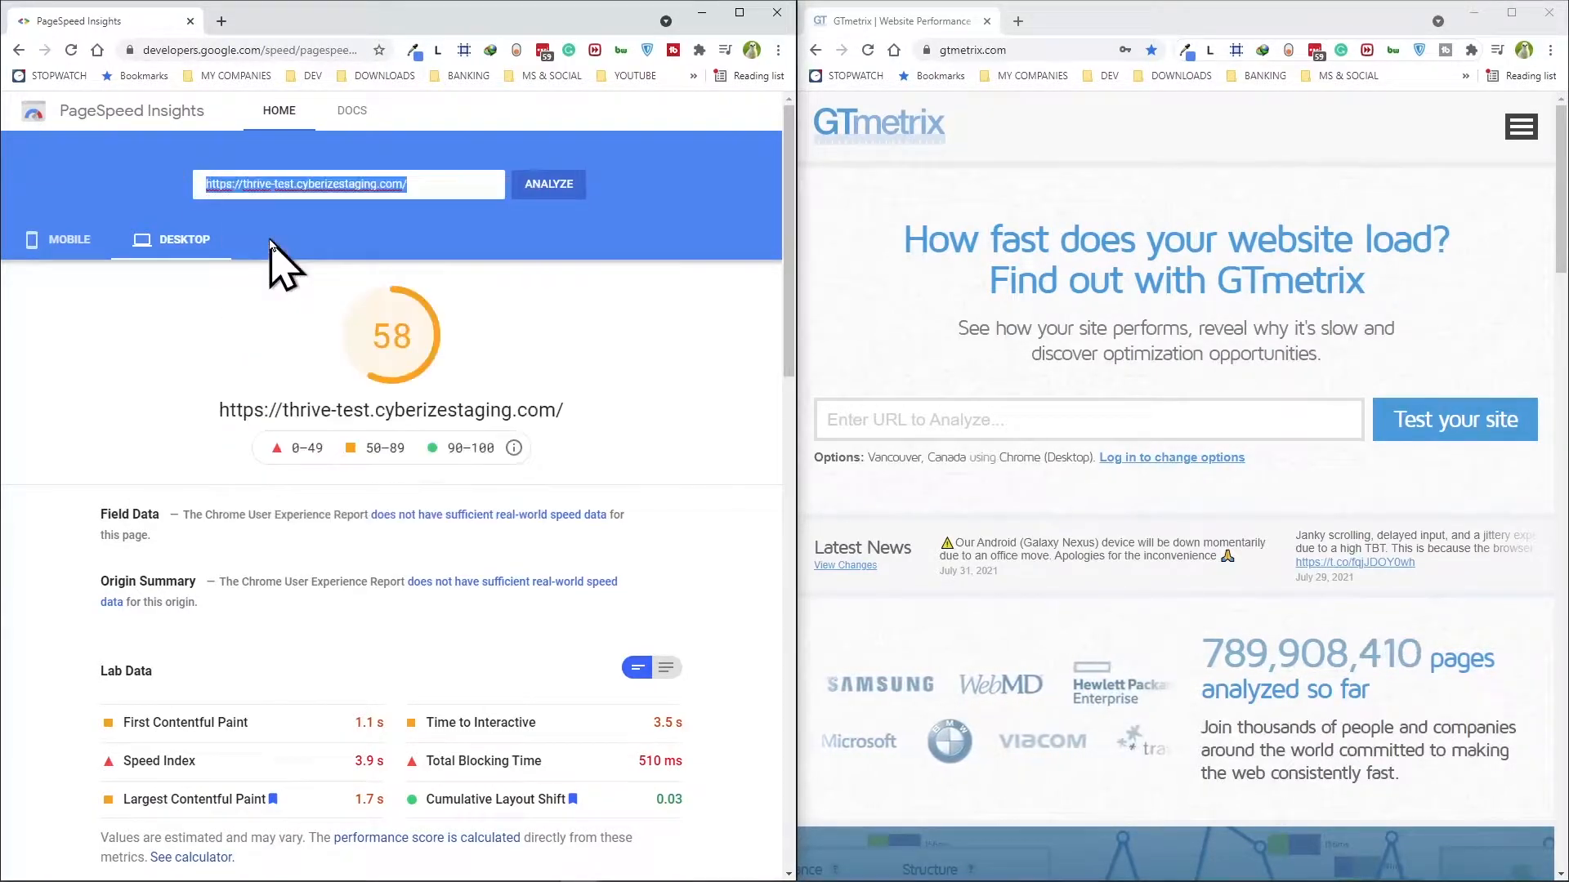
pyautogui.click(1028, 423)
pyautogui.rightClick(1021, 421)
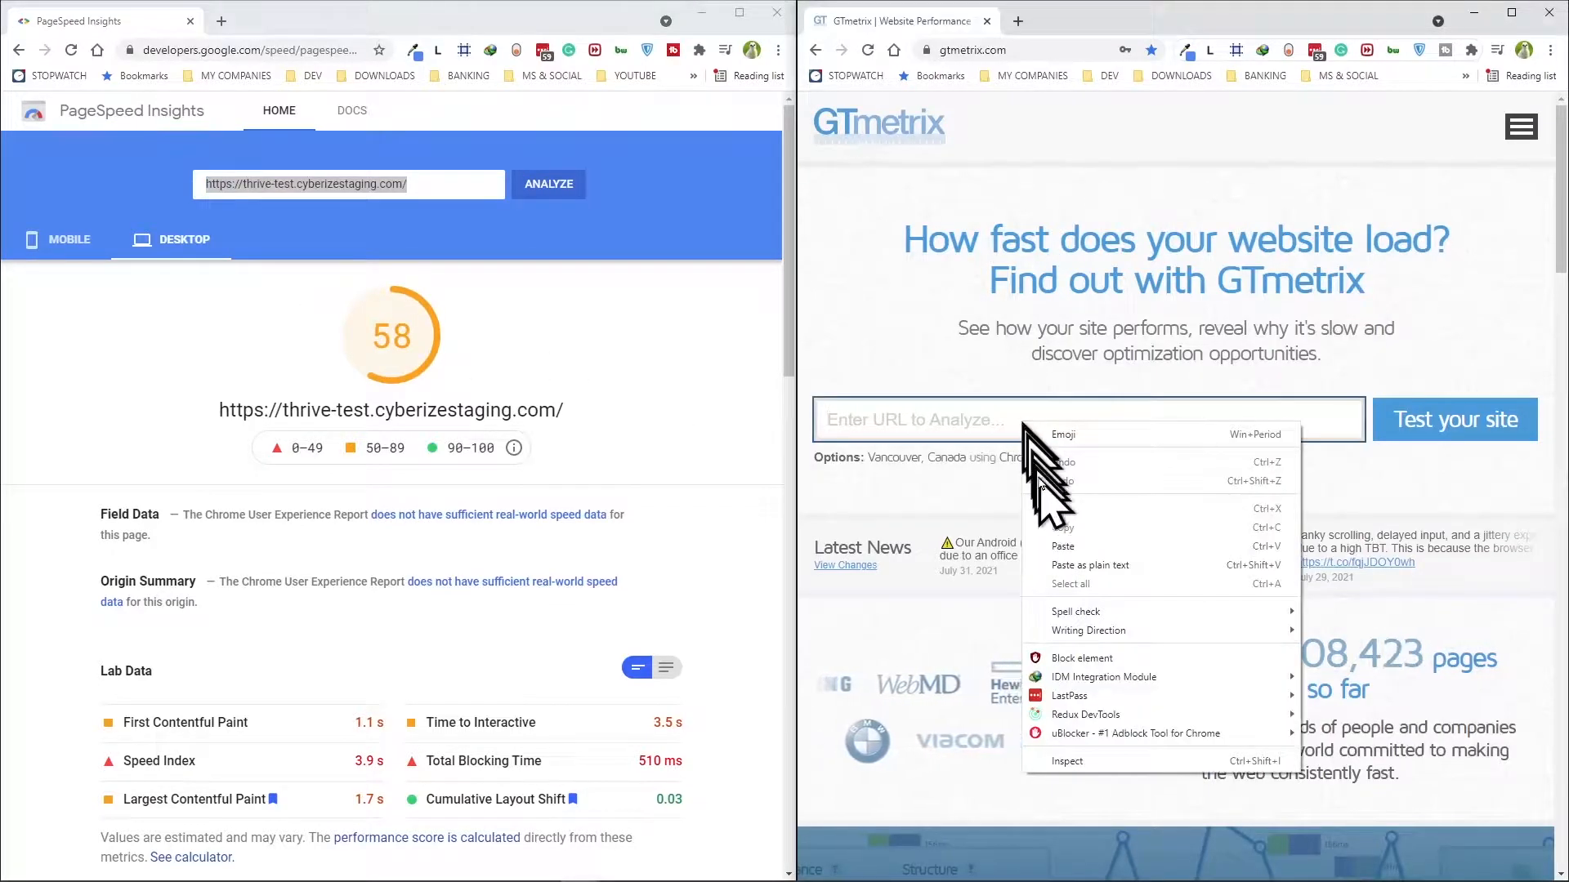
pyautogui.click(1064, 547)
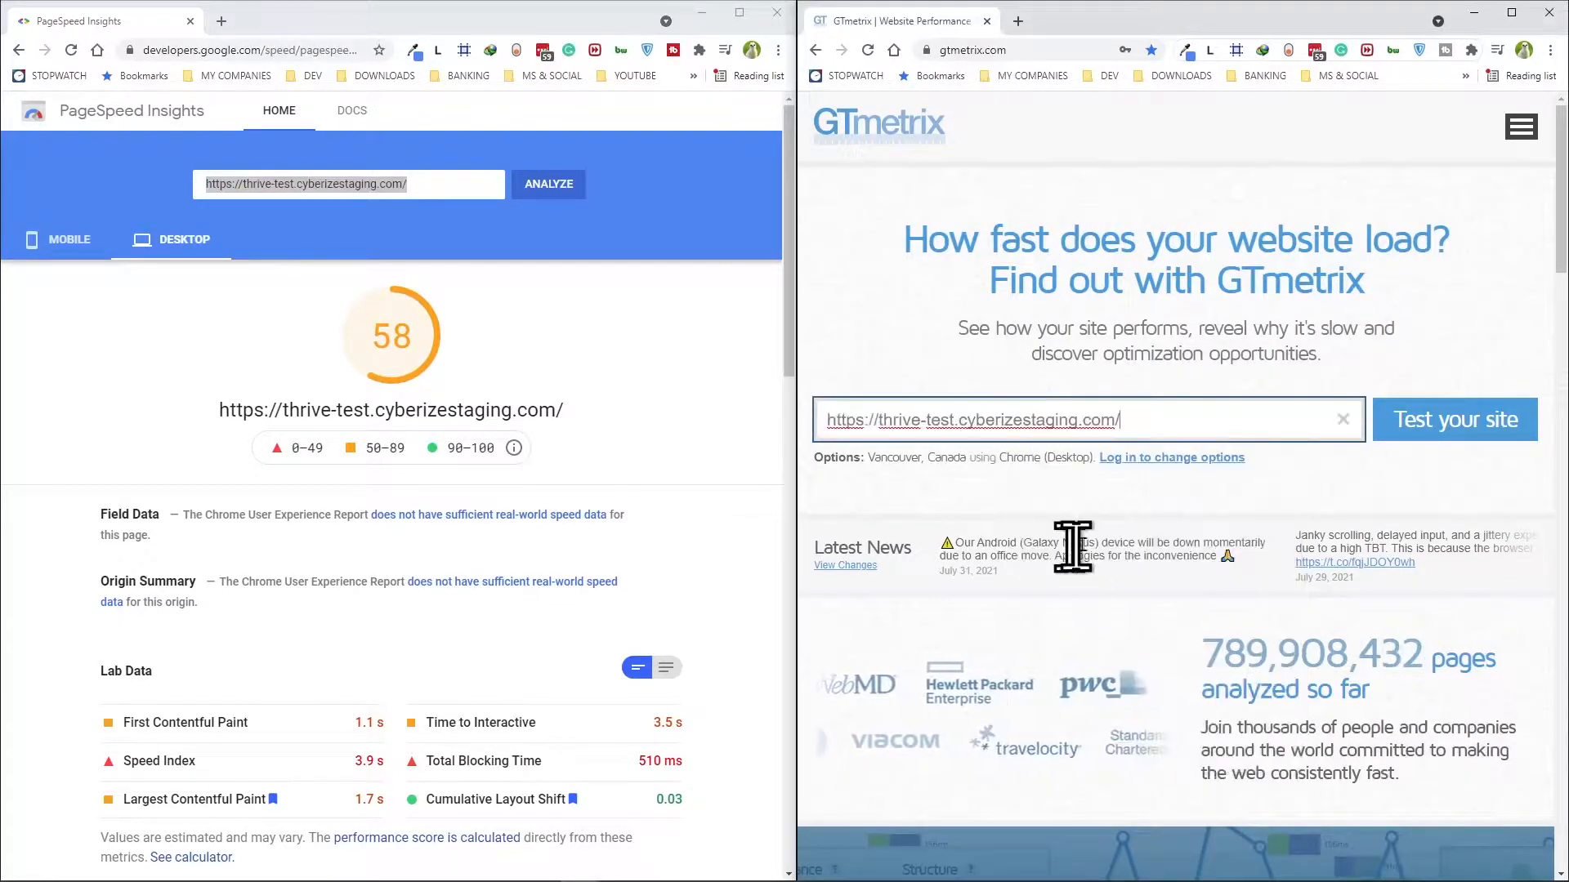
pyautogui.click(1447, 433)
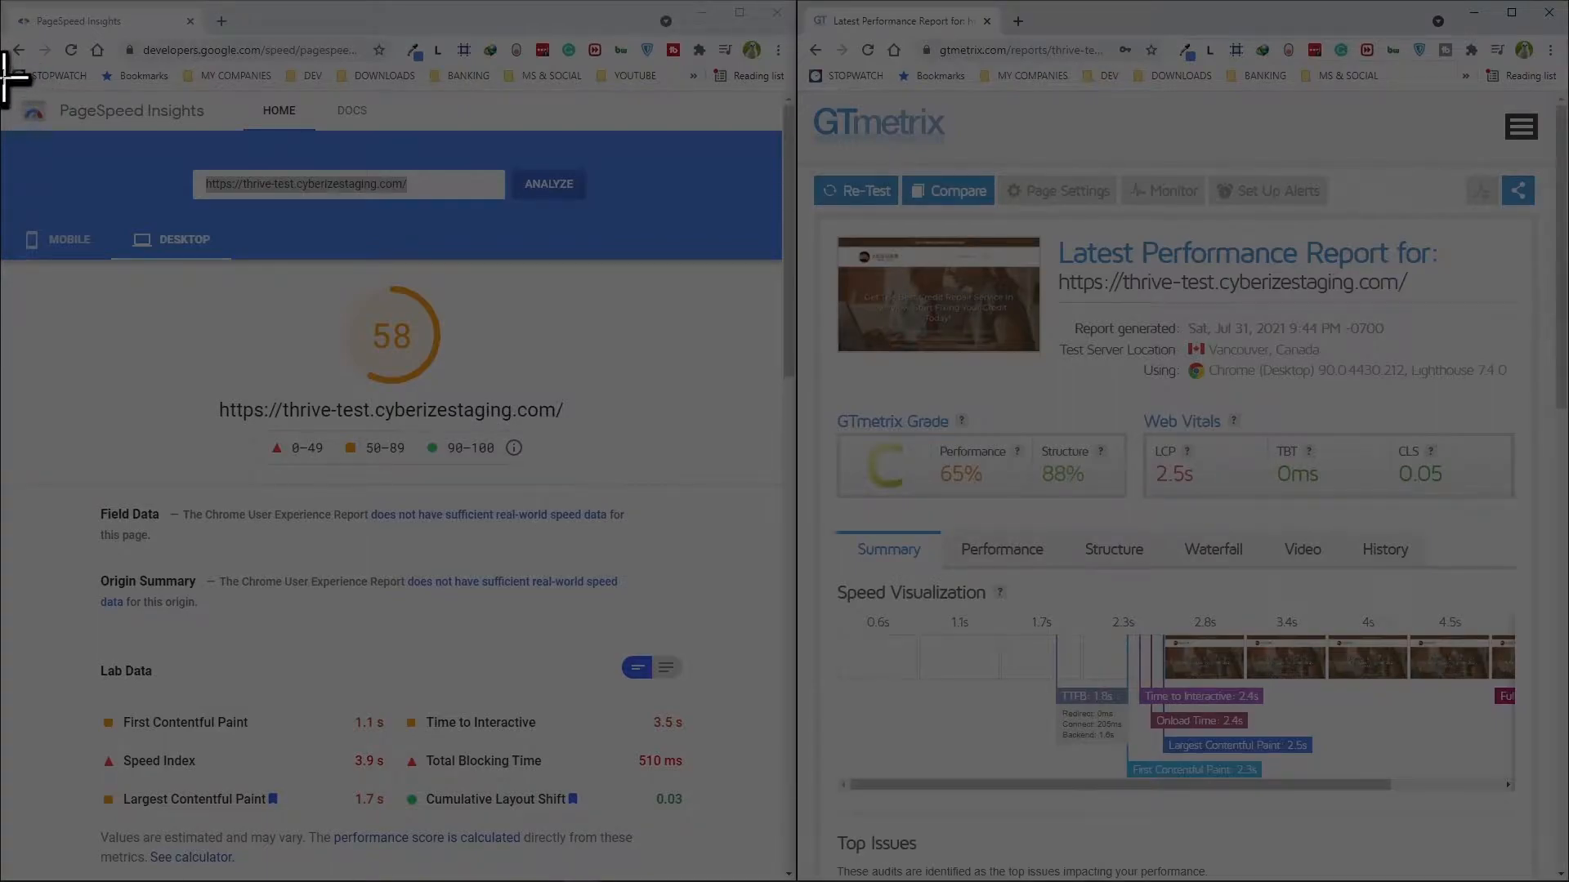
pyautogui.moveTo(4, 75); pyautogui.dragTo(1559, 876)
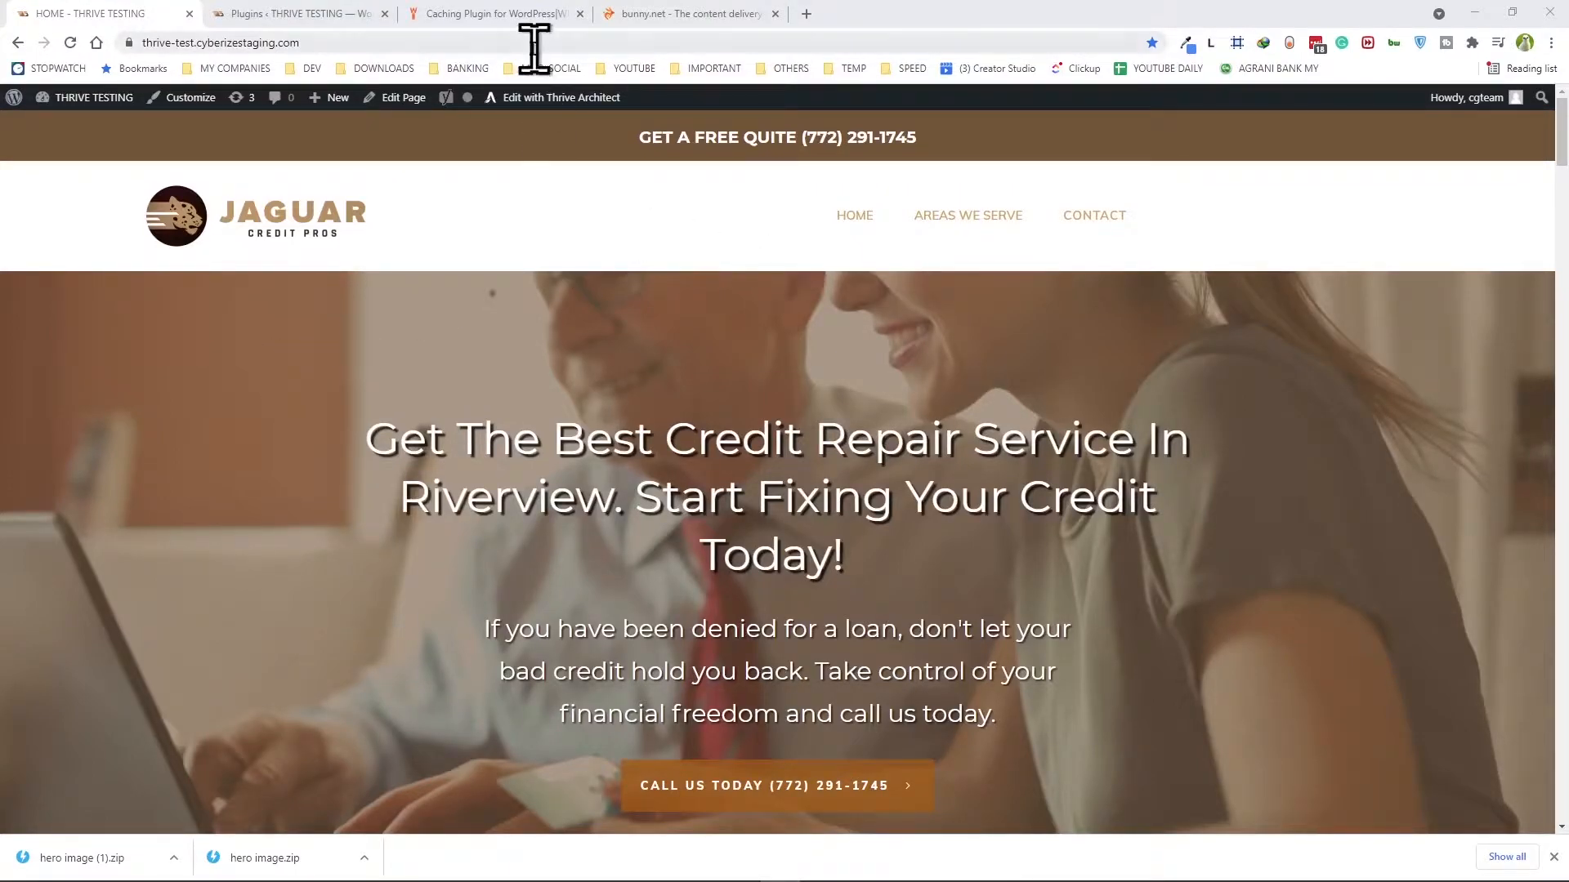
# View the WP Rocket website and locate the downloaded wp-rocket_3.9.0.5.zip in the Downloads folder
pyautogui.click(515, 14)
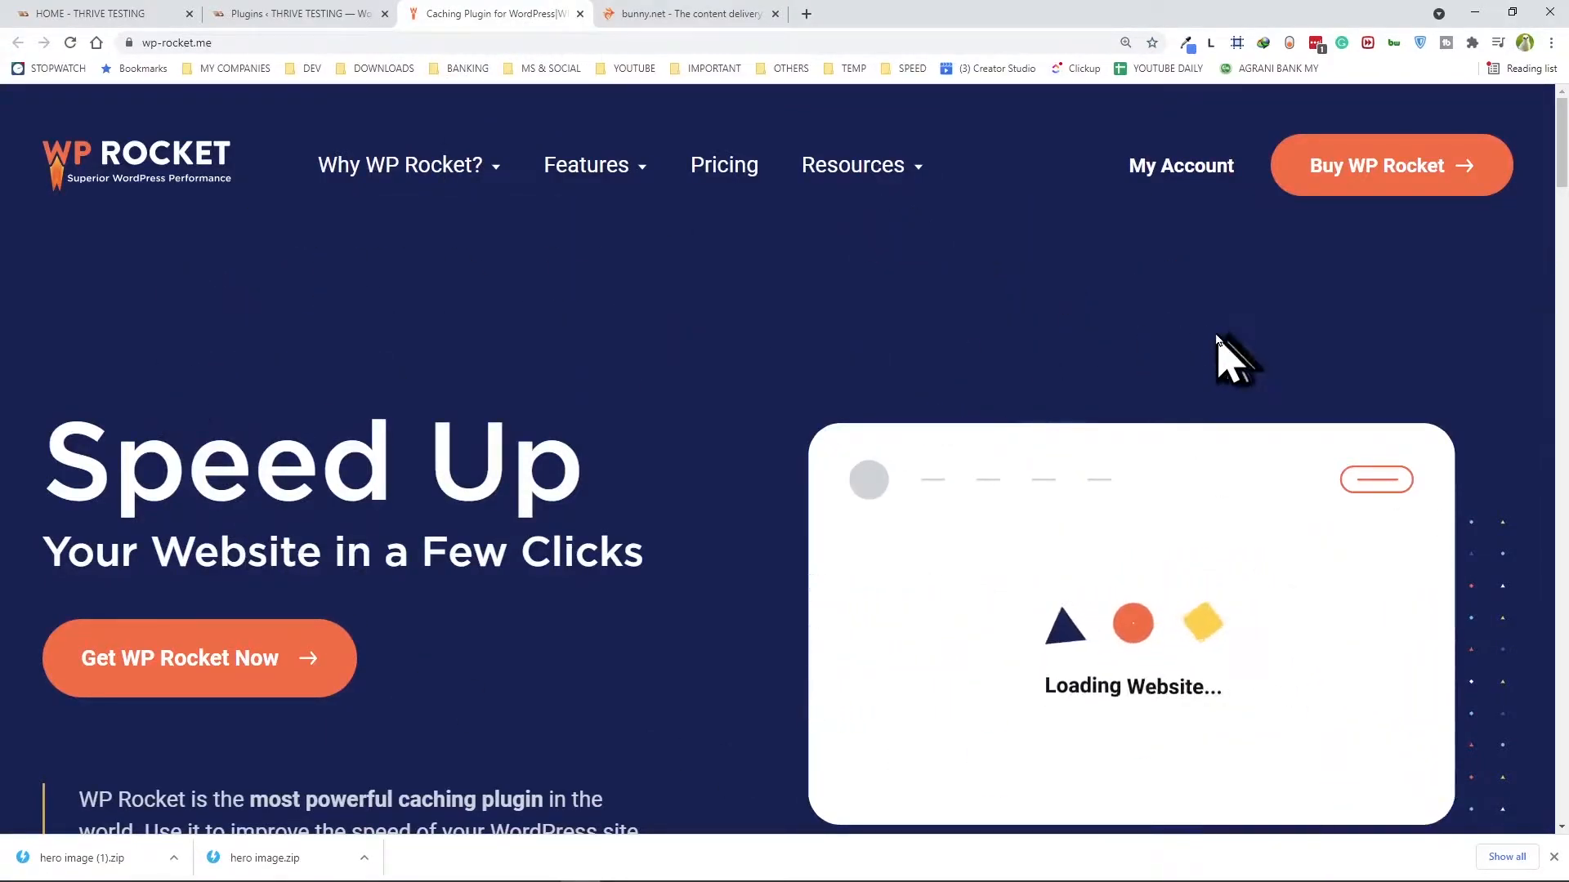
pyautogui.moveTo(1568, 98); pyautogui.dragTo(1216, 173)
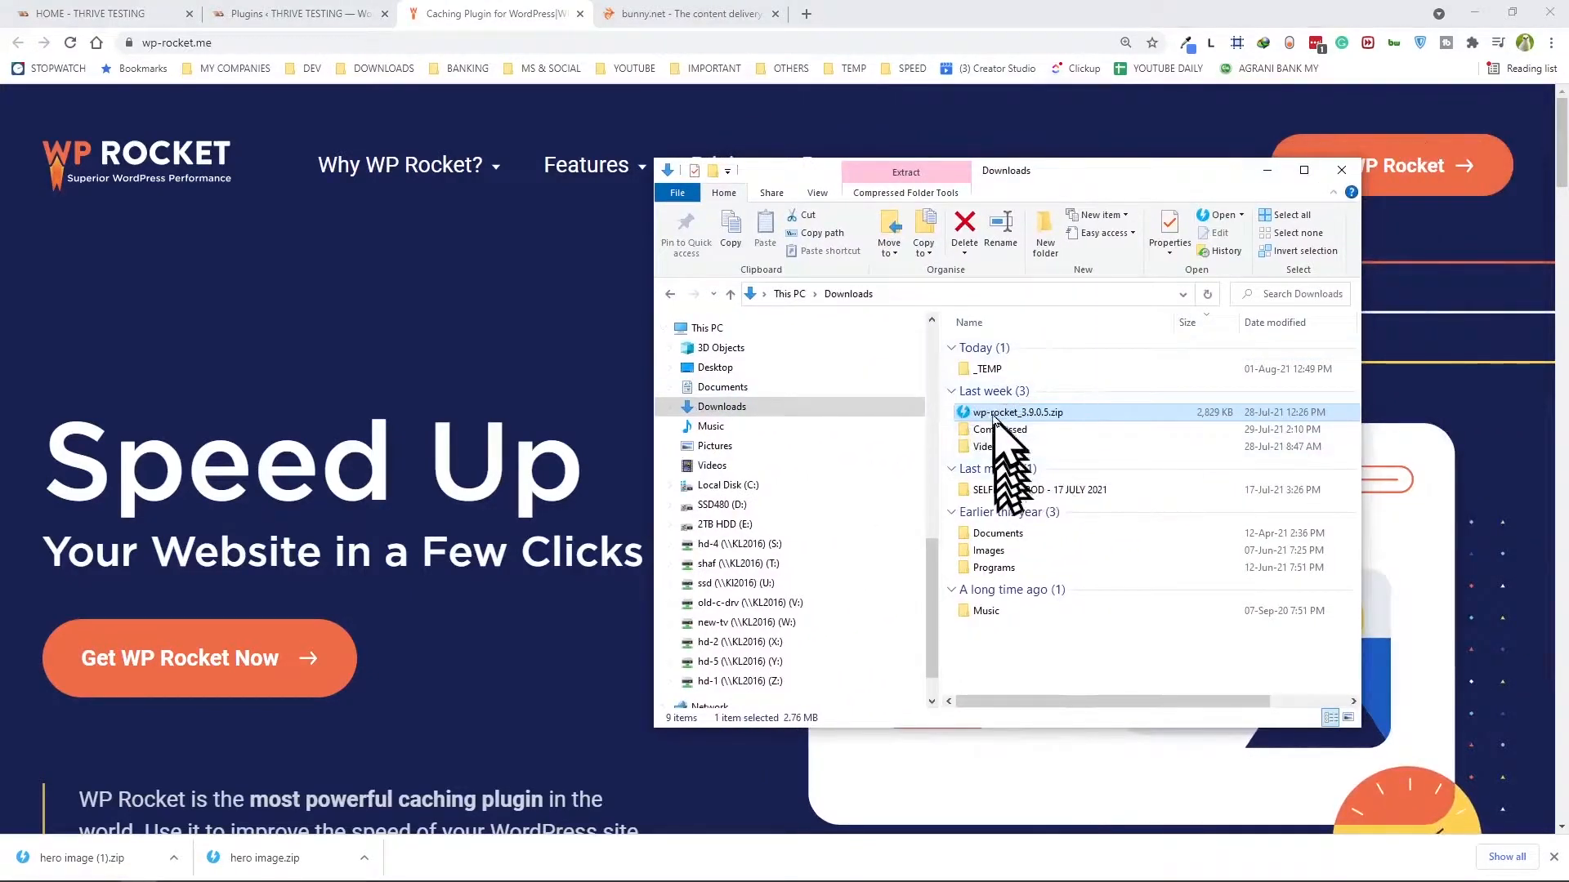
pyautogui.moveTo(1074, 172); pyautogui.dragTo(1568, 229)
pyautogui.moveTo(564, 167)
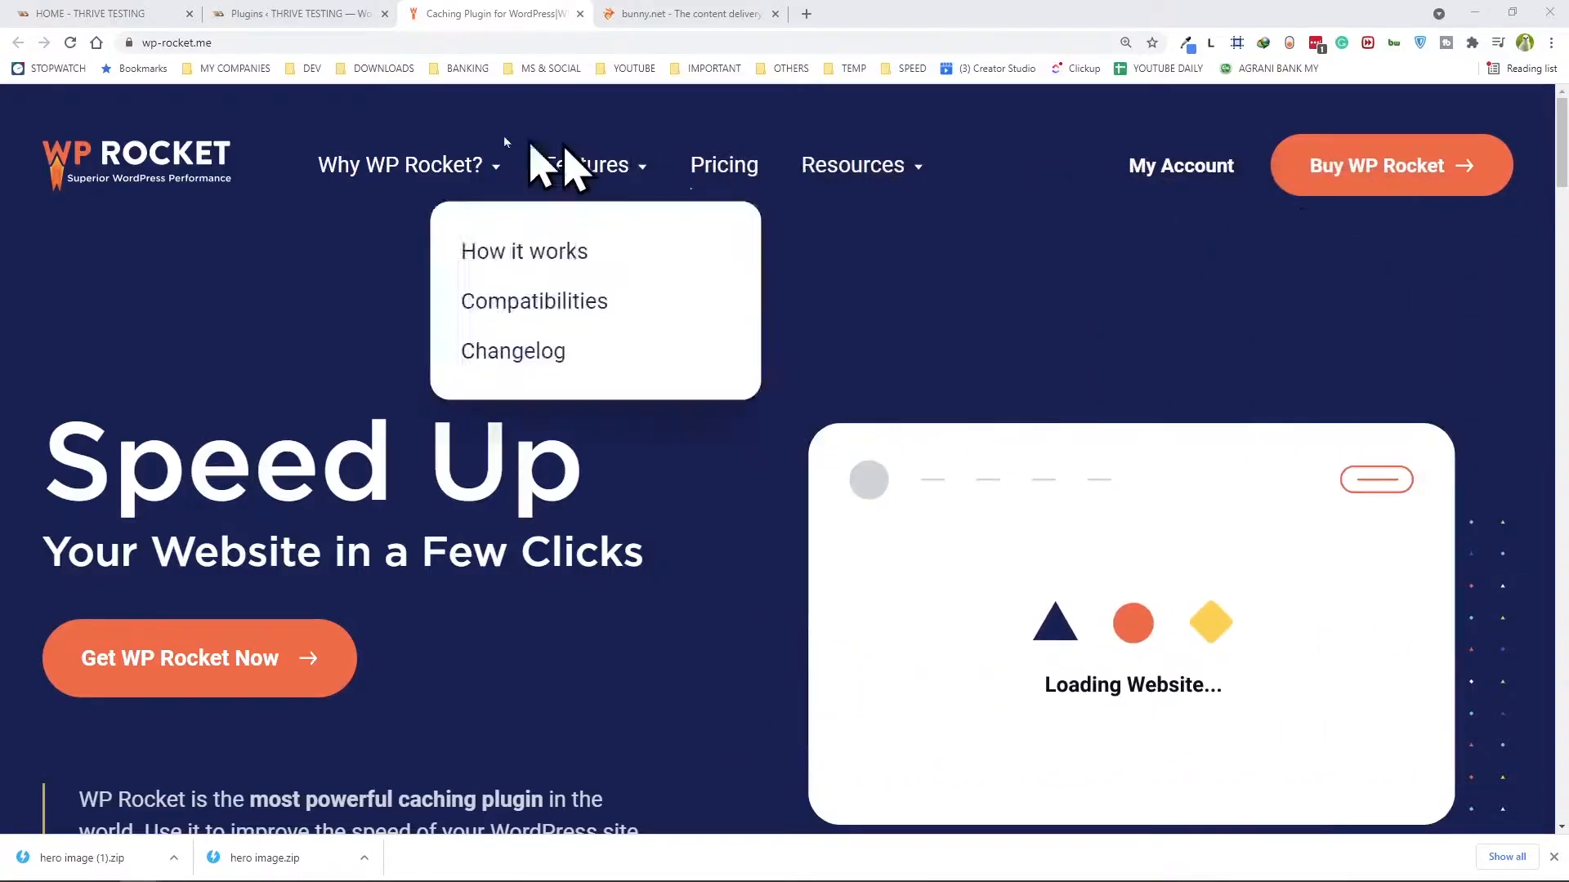
# Upload, install and activate the wp-rocket_3.9.0.5.zip plugin on the WordPress test site
pyautogui.click(310, 13)
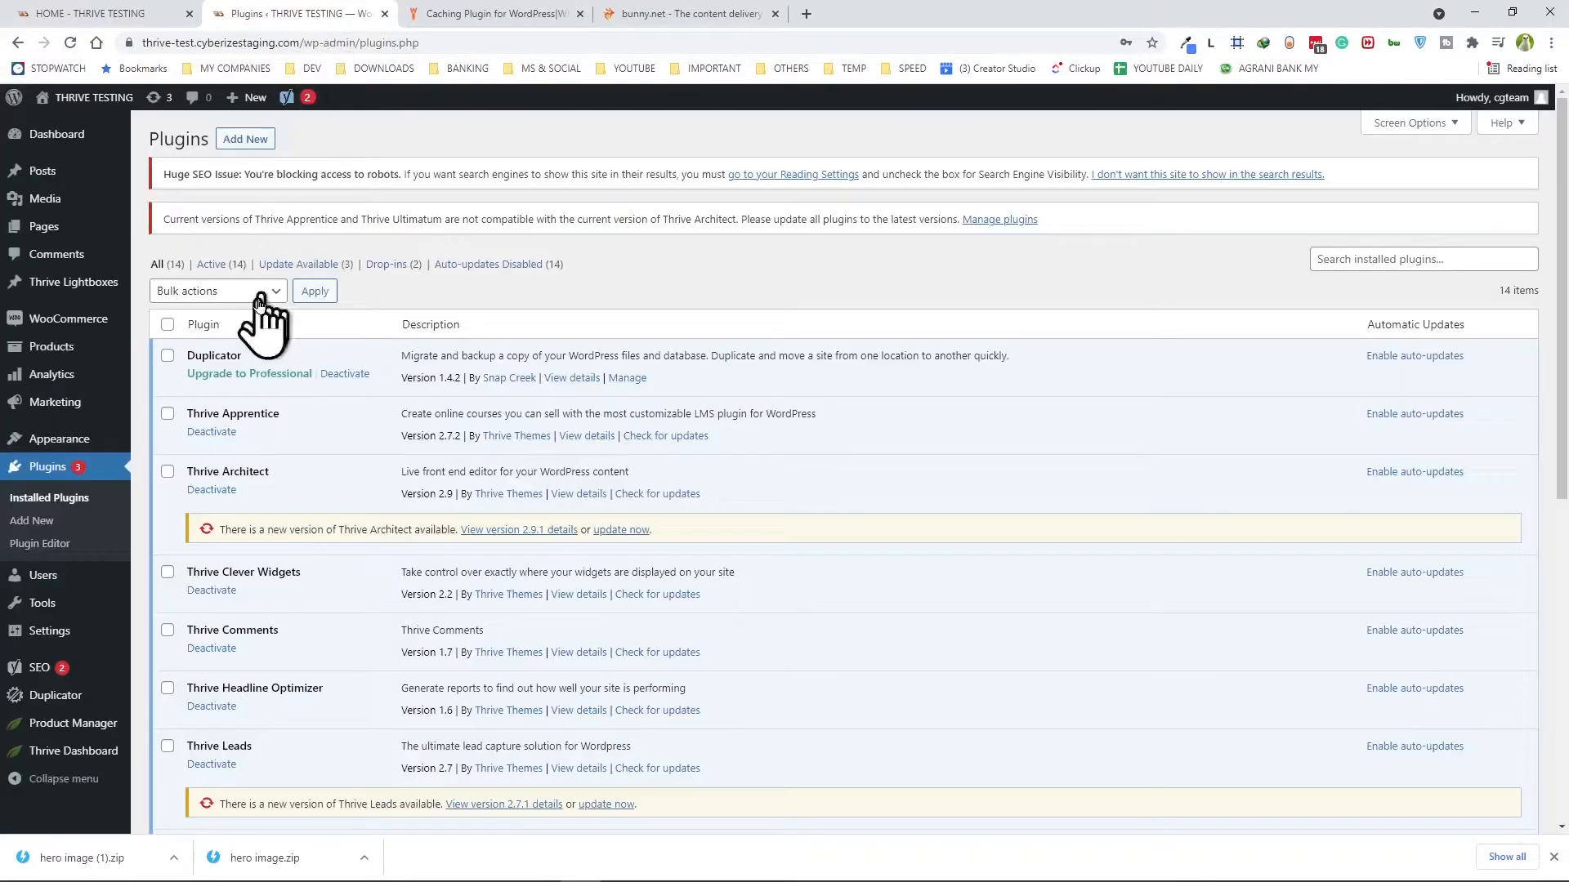
pyautogui.click(242, 144)
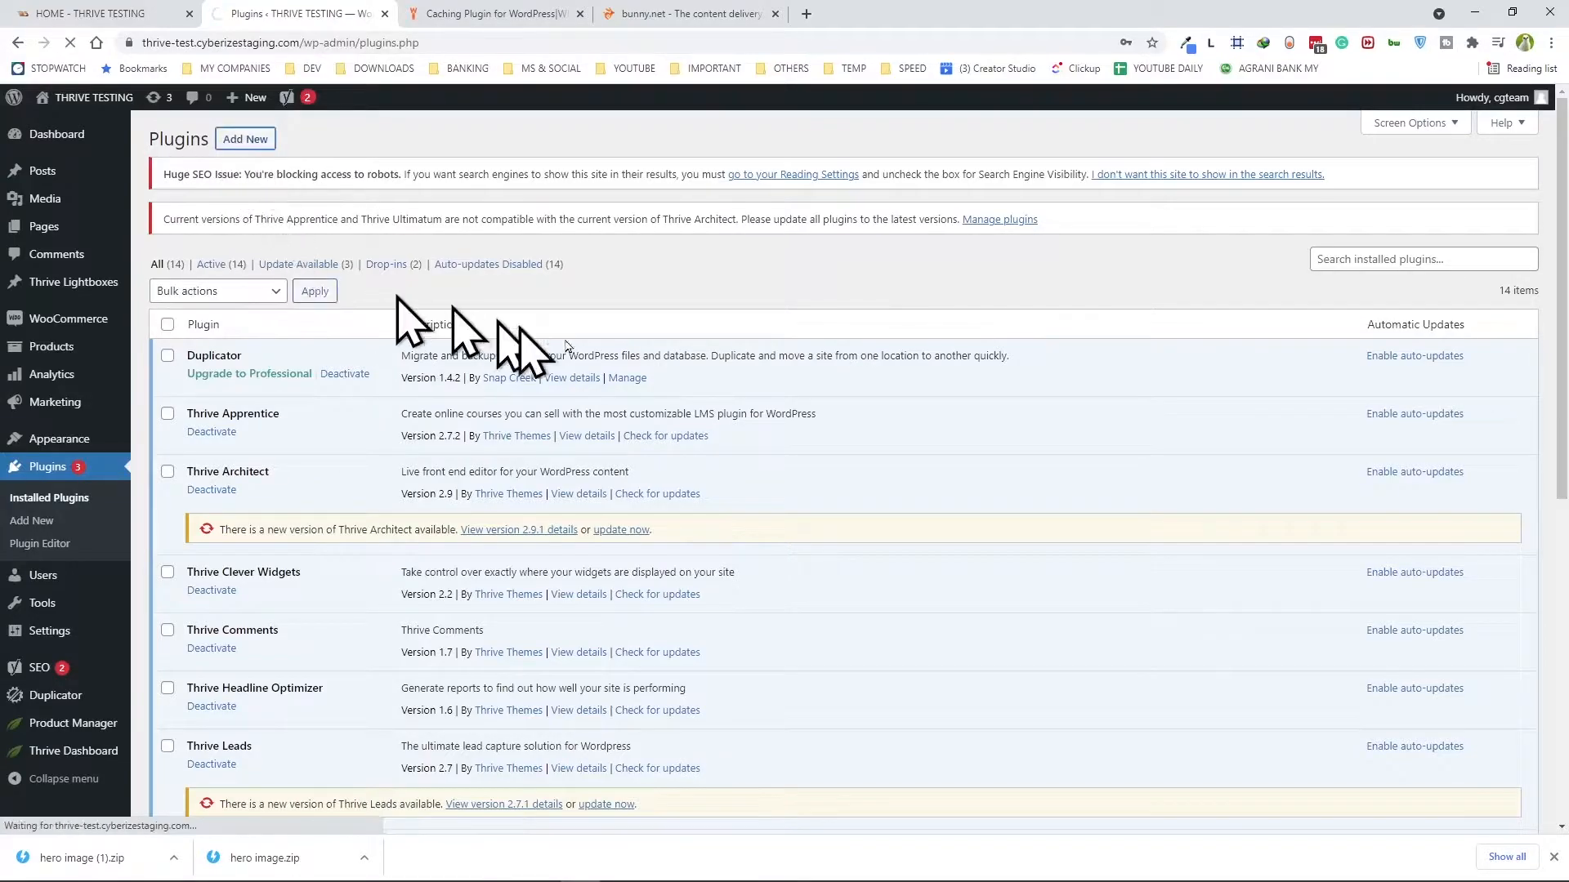
pyautogui.click(320, 143)
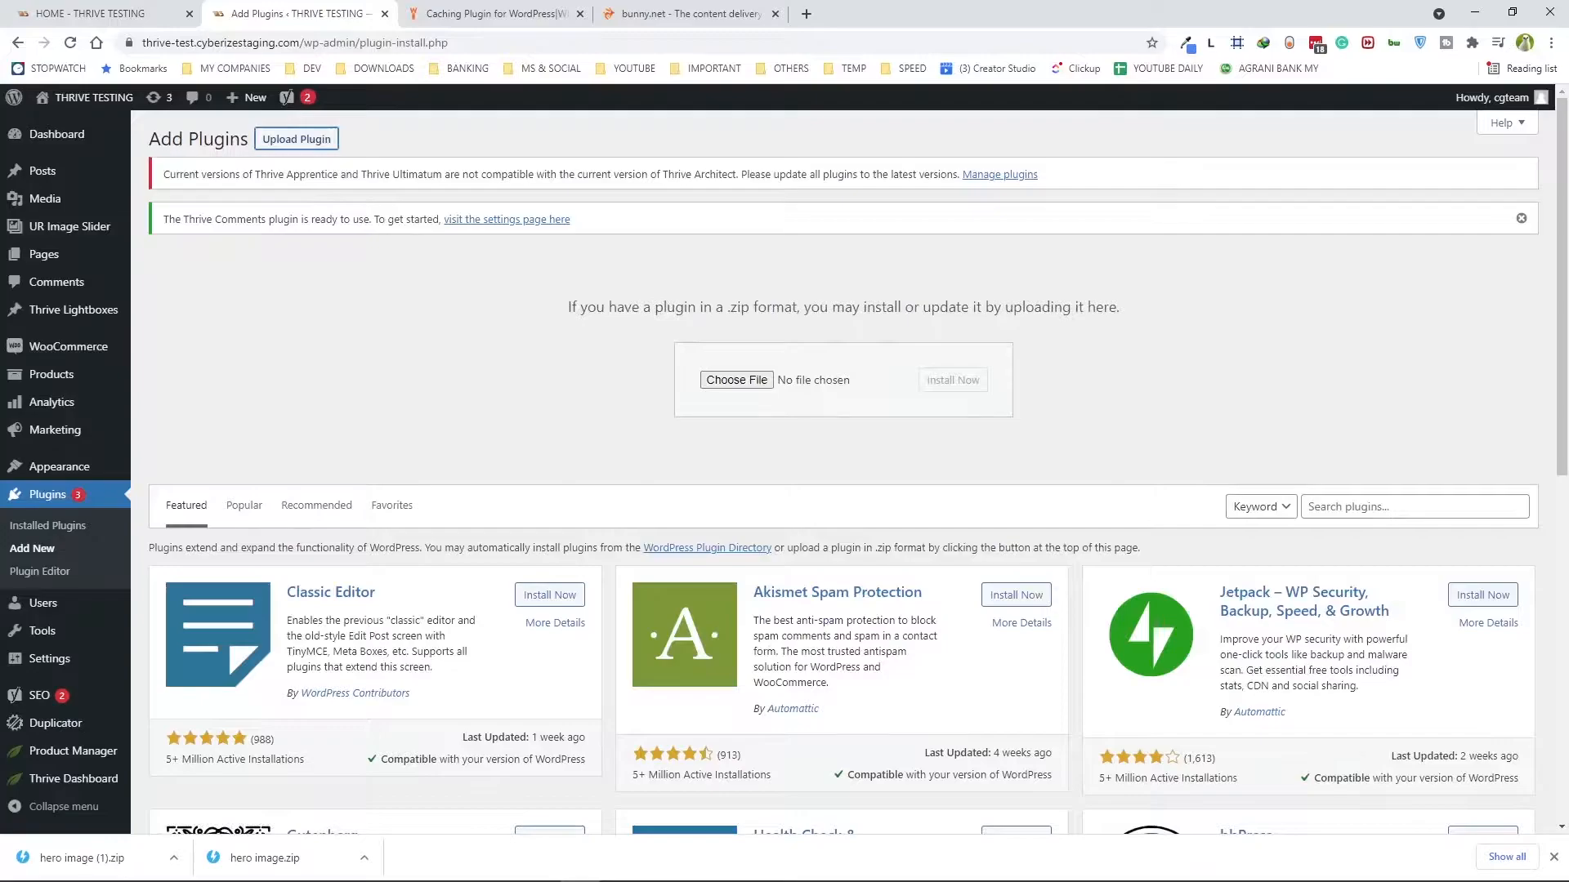
pyautogui.moveTo(1568, 376); pyautogui.dragTo(746, 393)
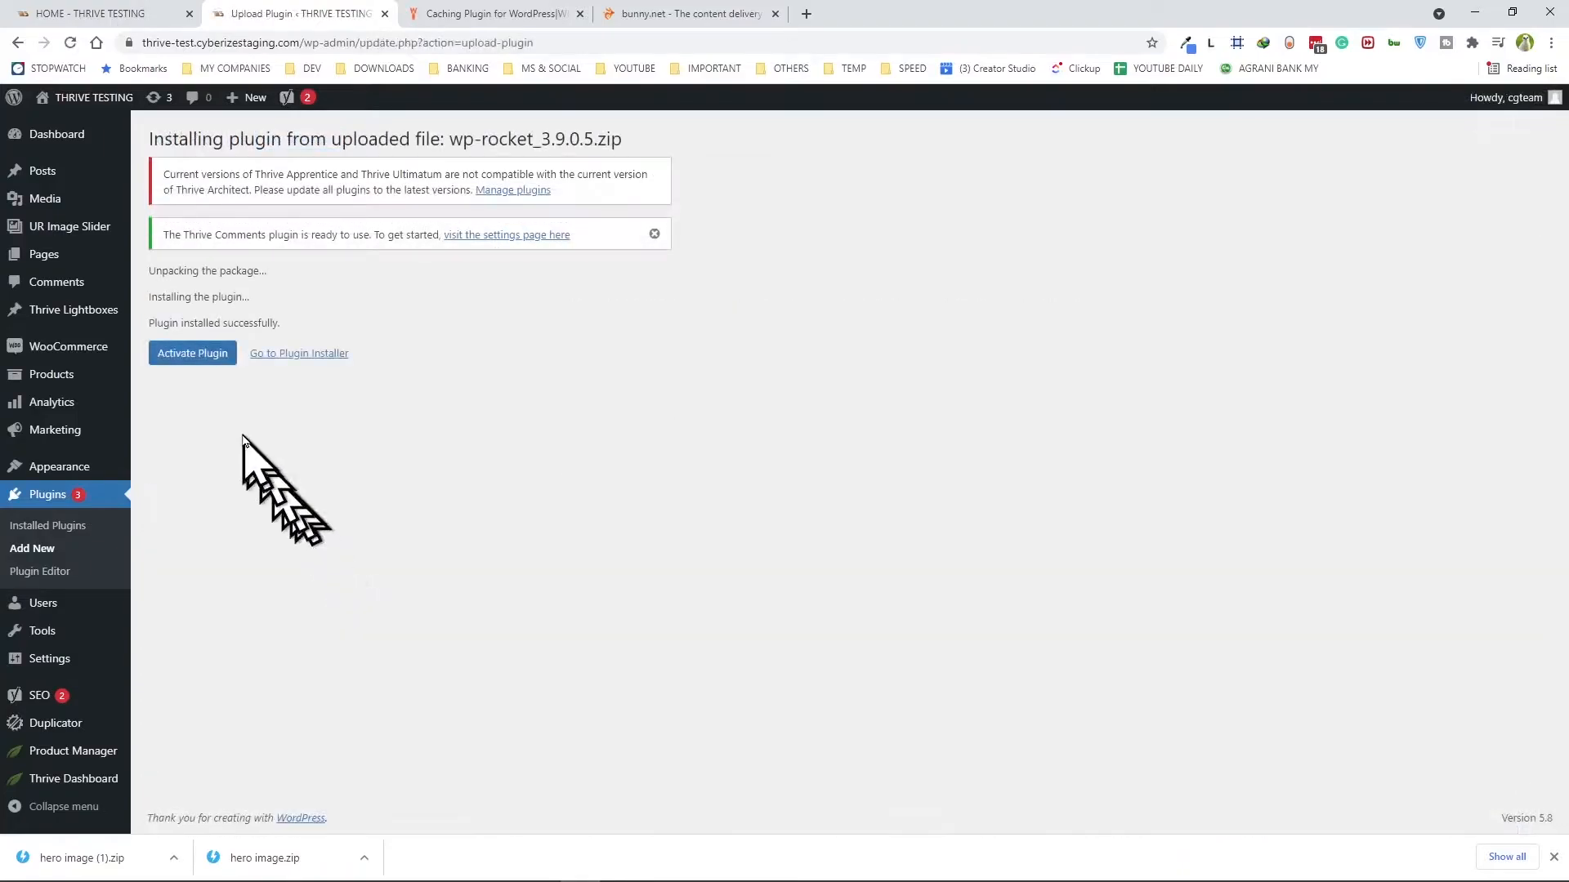
pyautogui.click(183, 357)
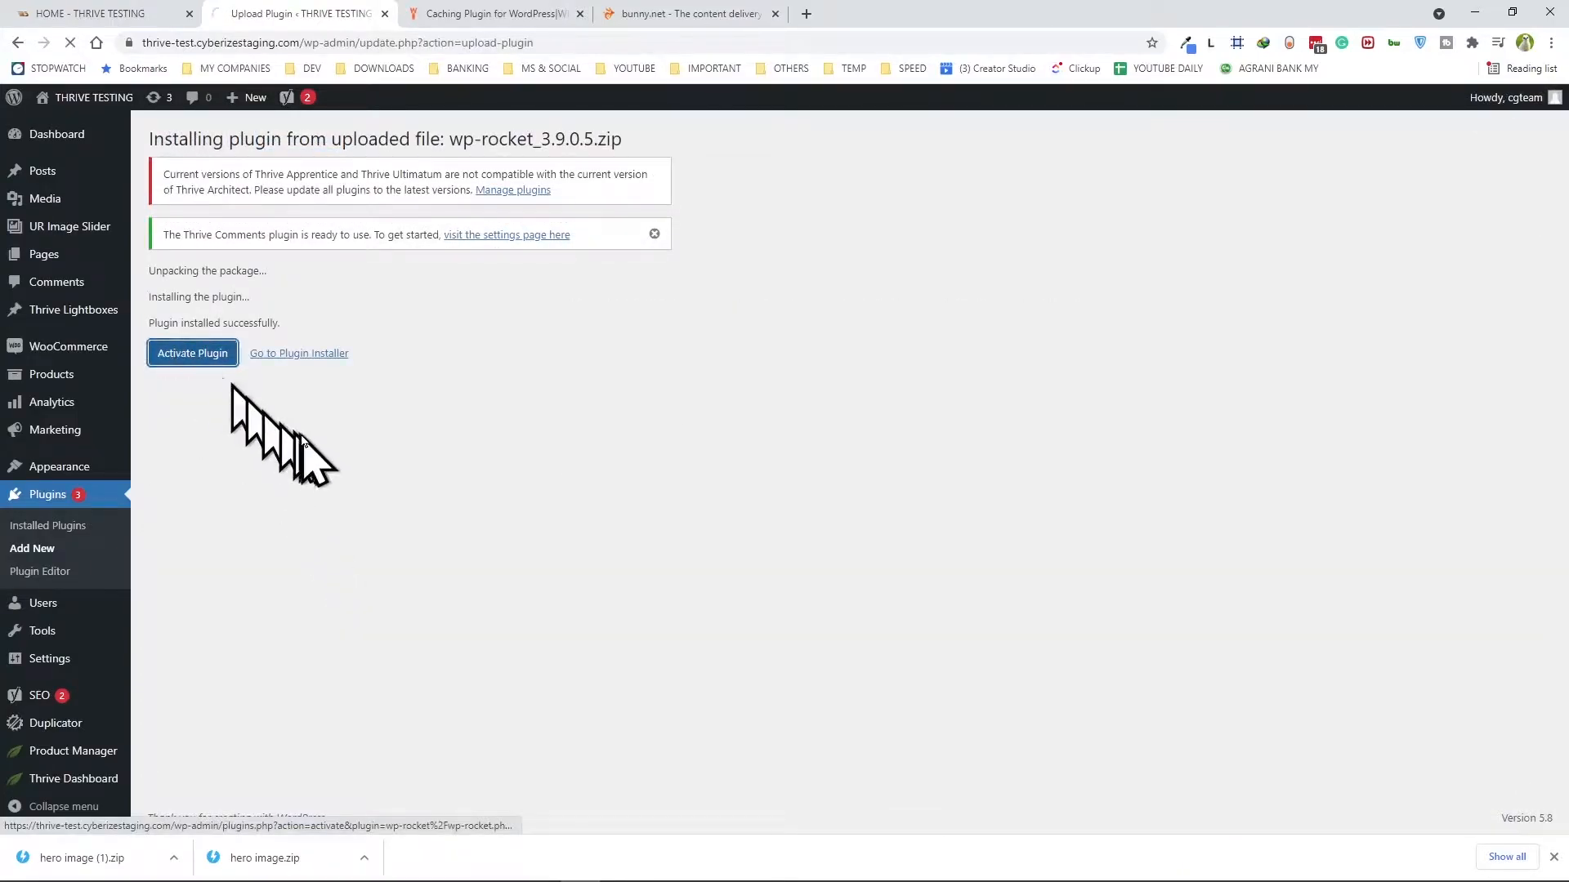
pyautogui.scroll(-3, 315, 450)
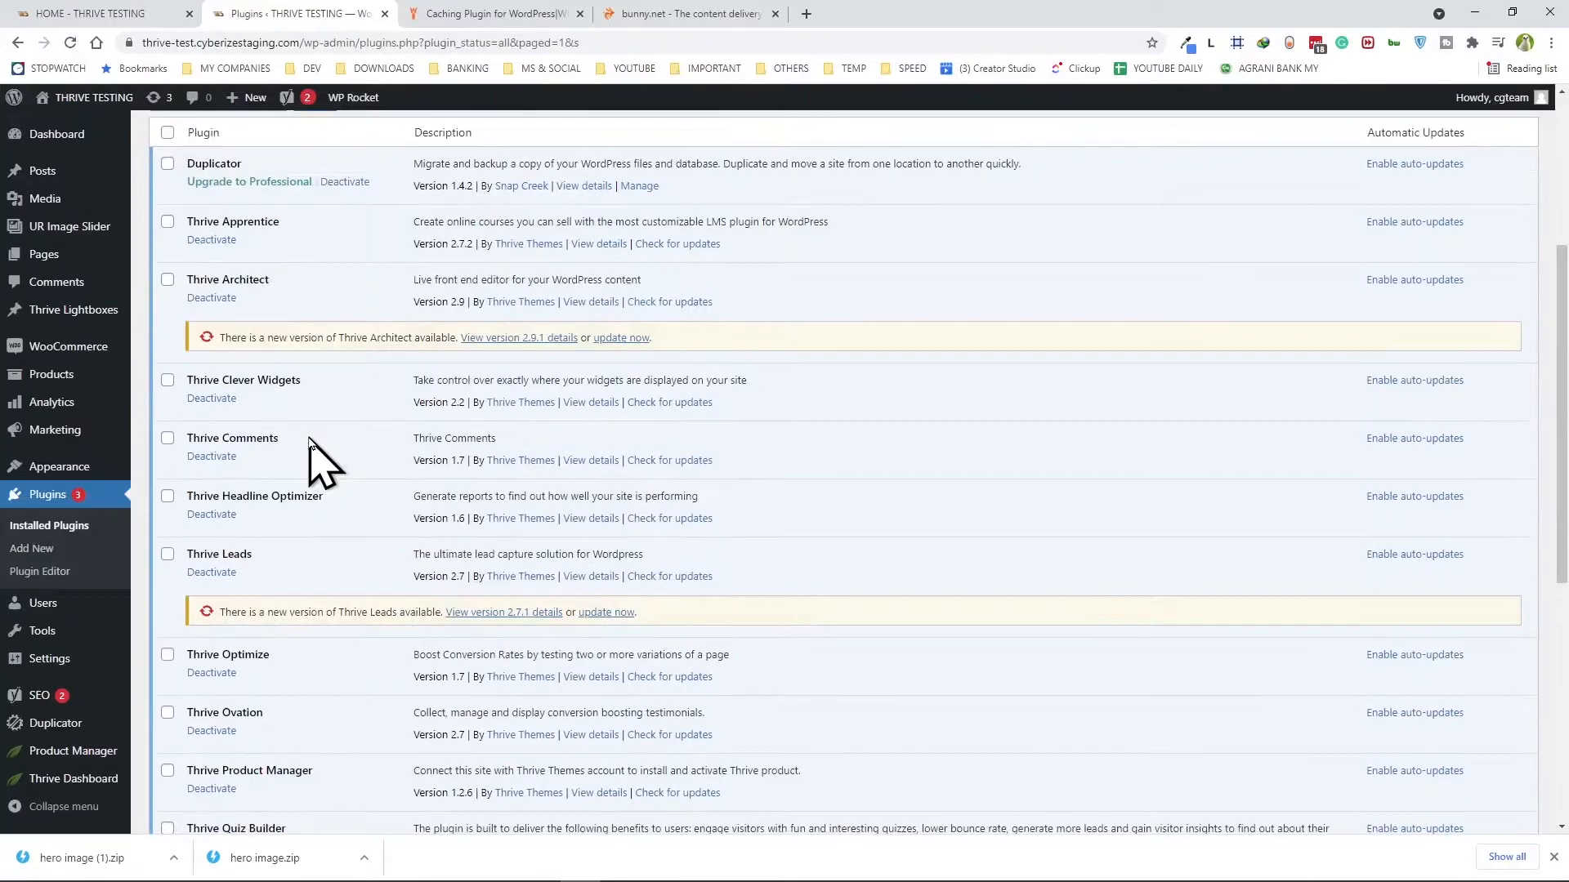
pyautogui.scroll(4, 309, 451)
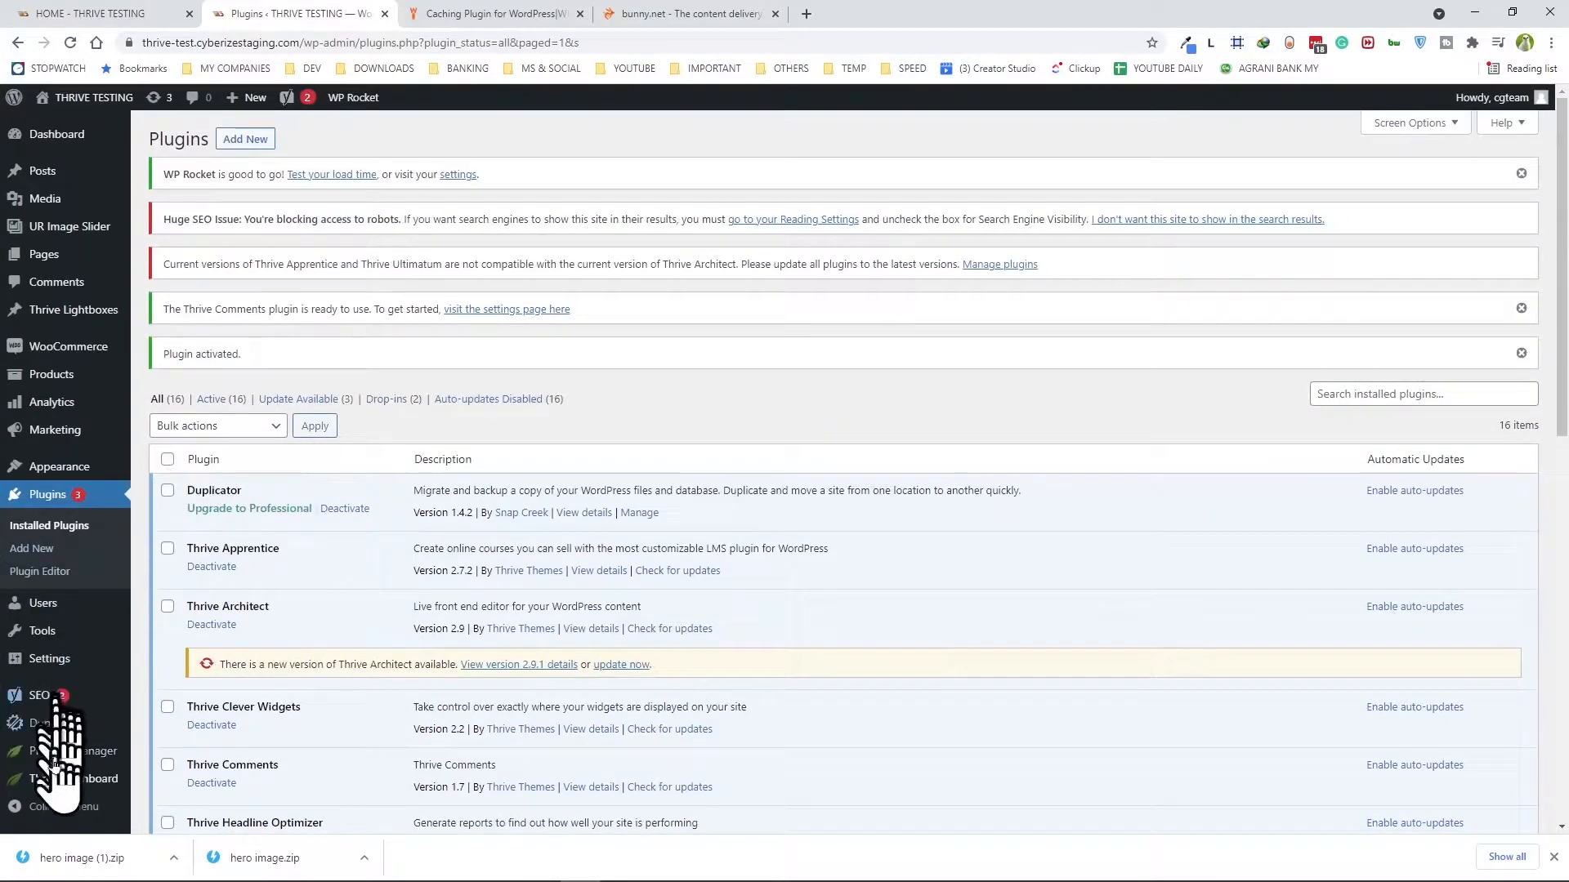
# Open WP Rocket's Cache settings, enable separate cache files for mobile devices and review the user cache and cache lifespan options
pyautogui.moveTo(59, 672)
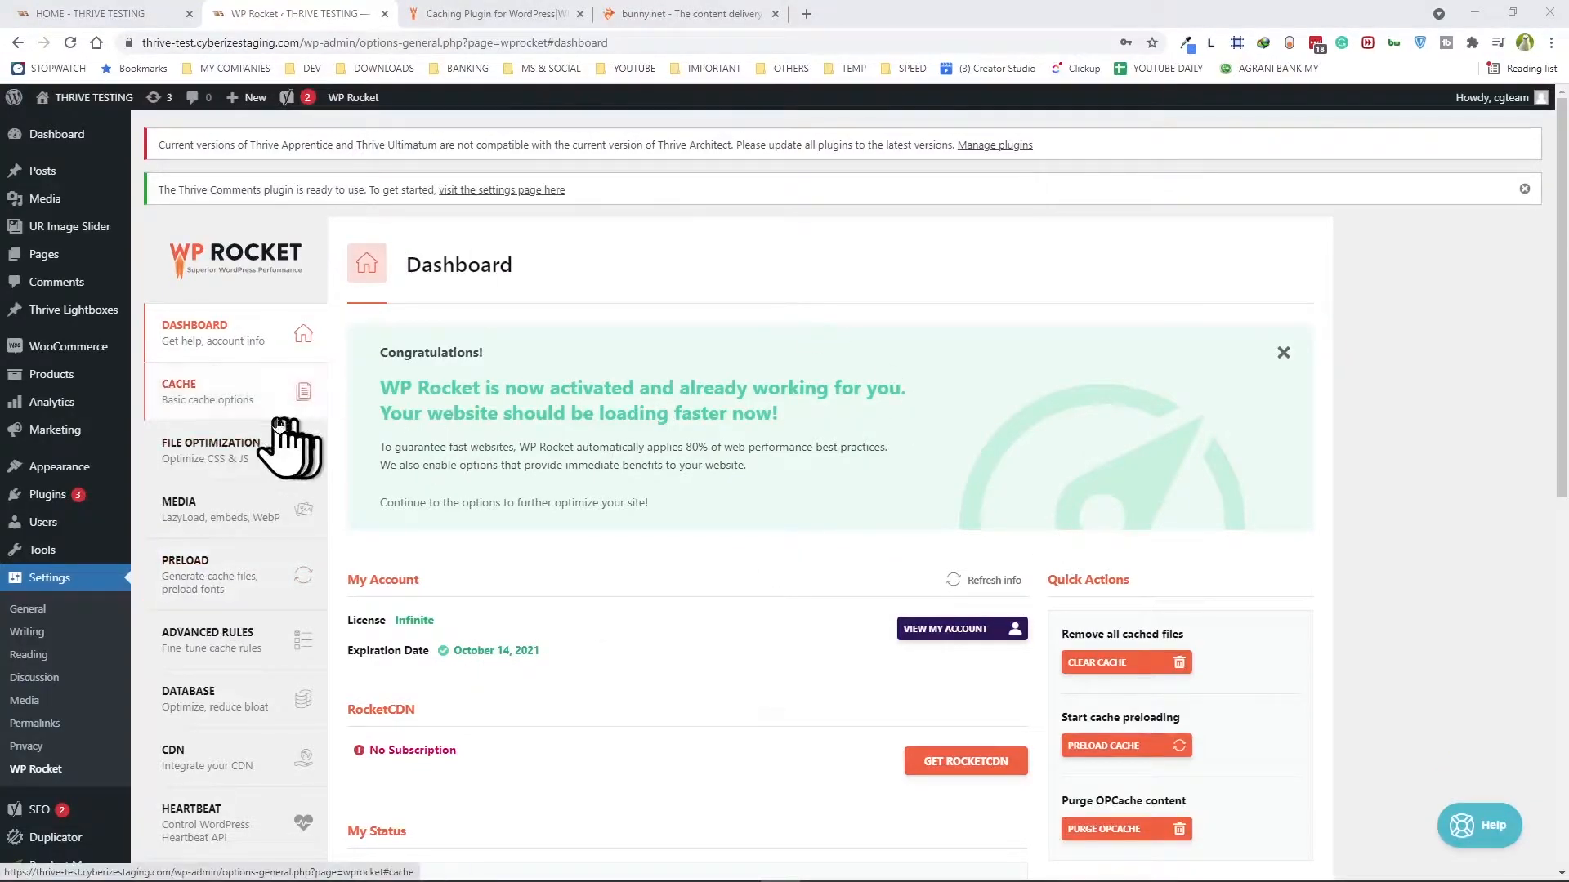
pyautogui.click(211, 397)
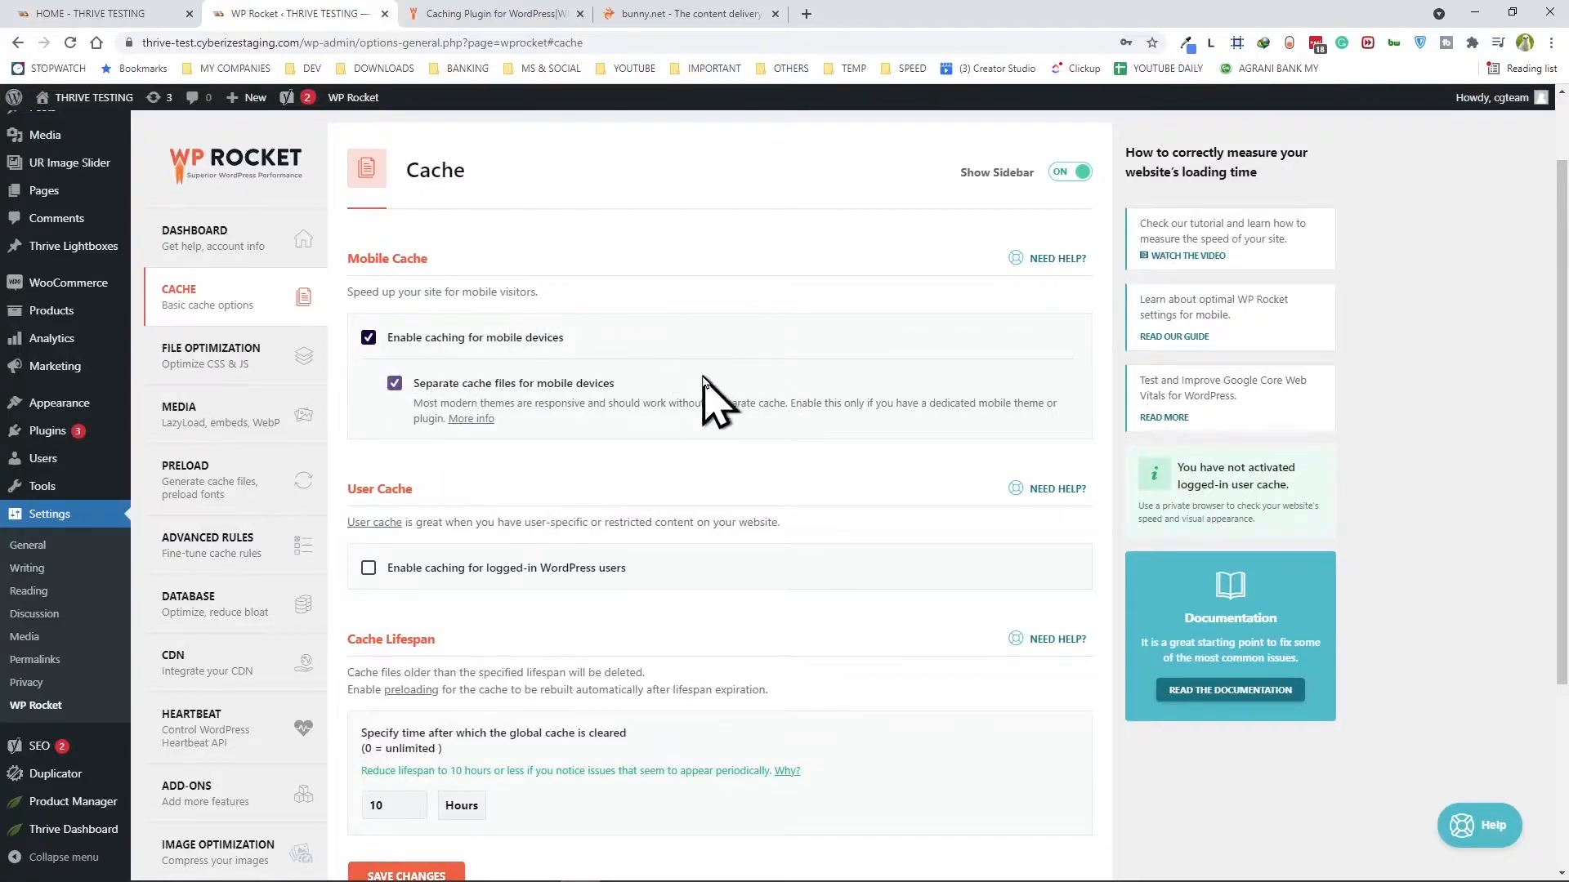
pyautogui.scroll(-3, 701, 390)
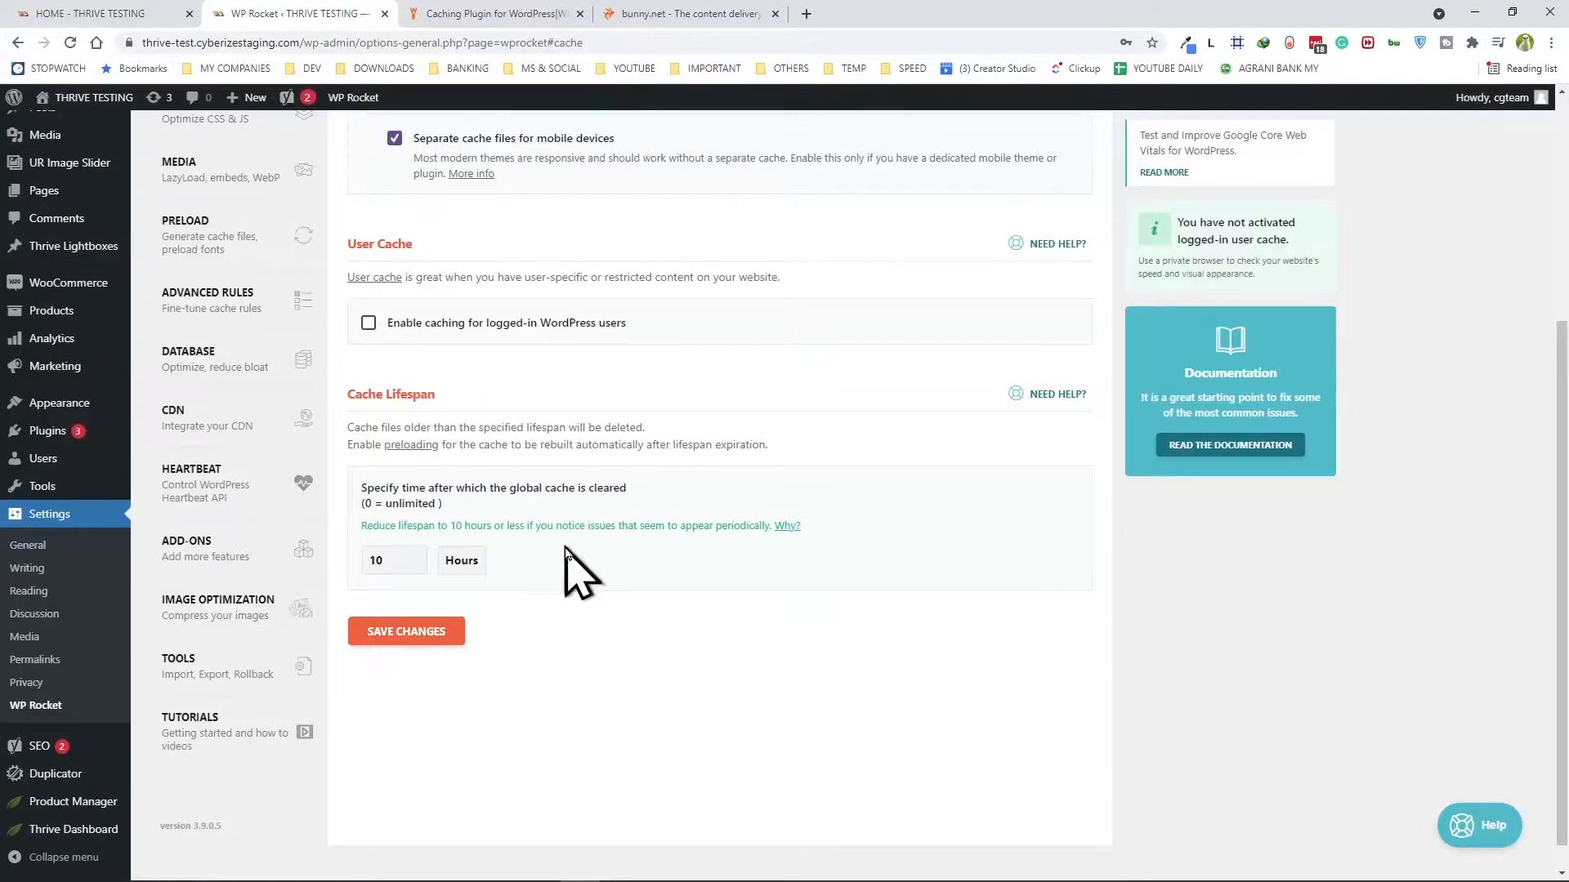
pyautogui.scroll(3, 497, 526)
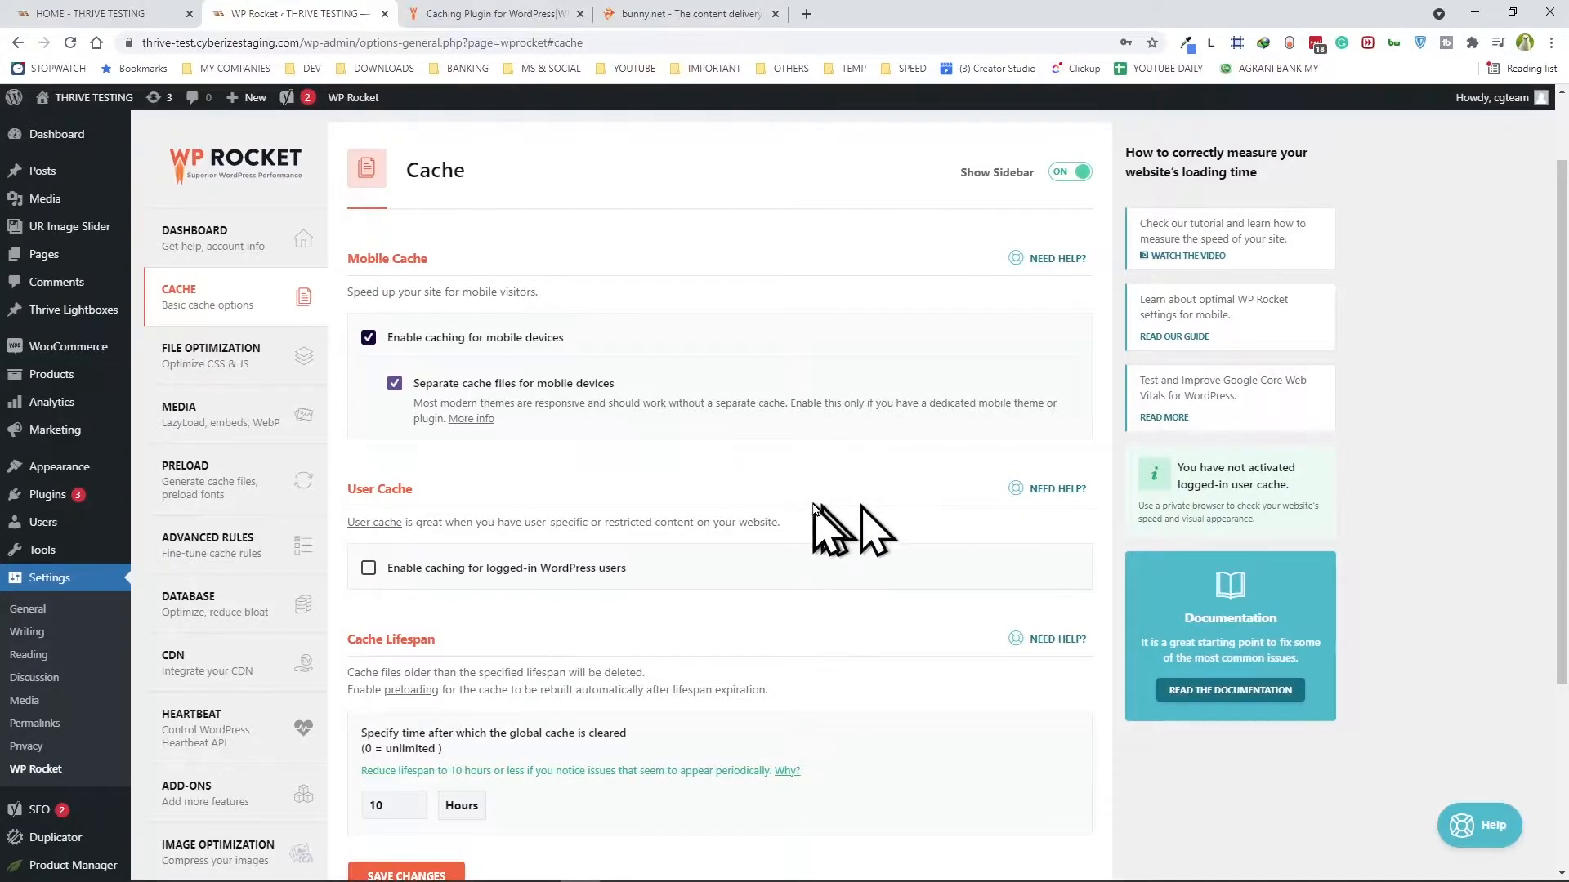
# In the File Optimization settings, activate Minify CSS files and enable Optimize CSS delivery
pyautogui.click(217, 356)
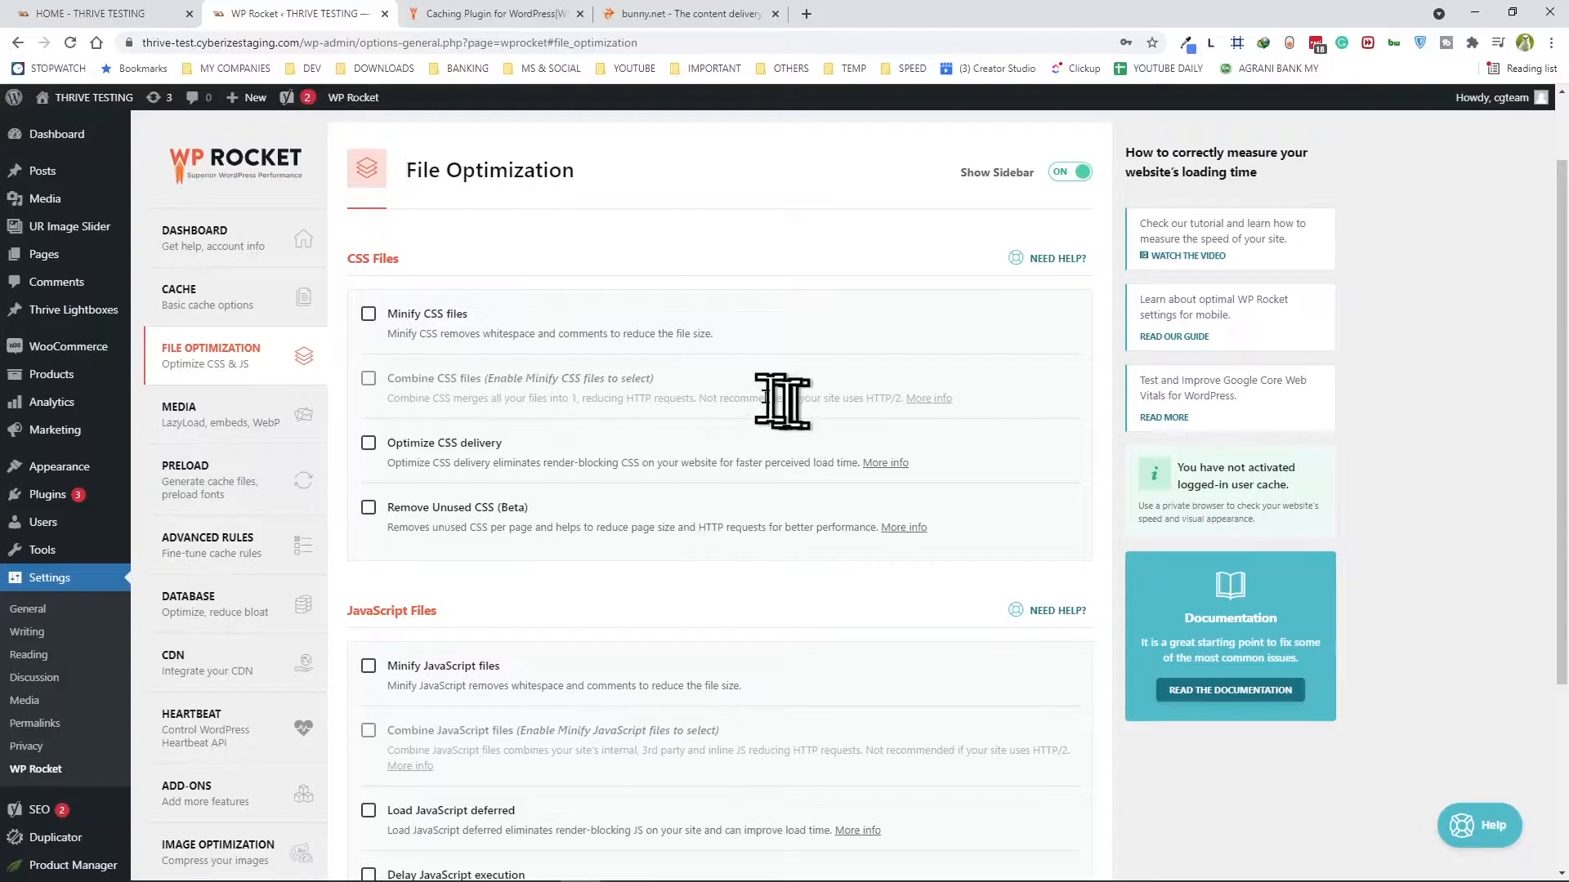
pyautogui.click(367, 315)
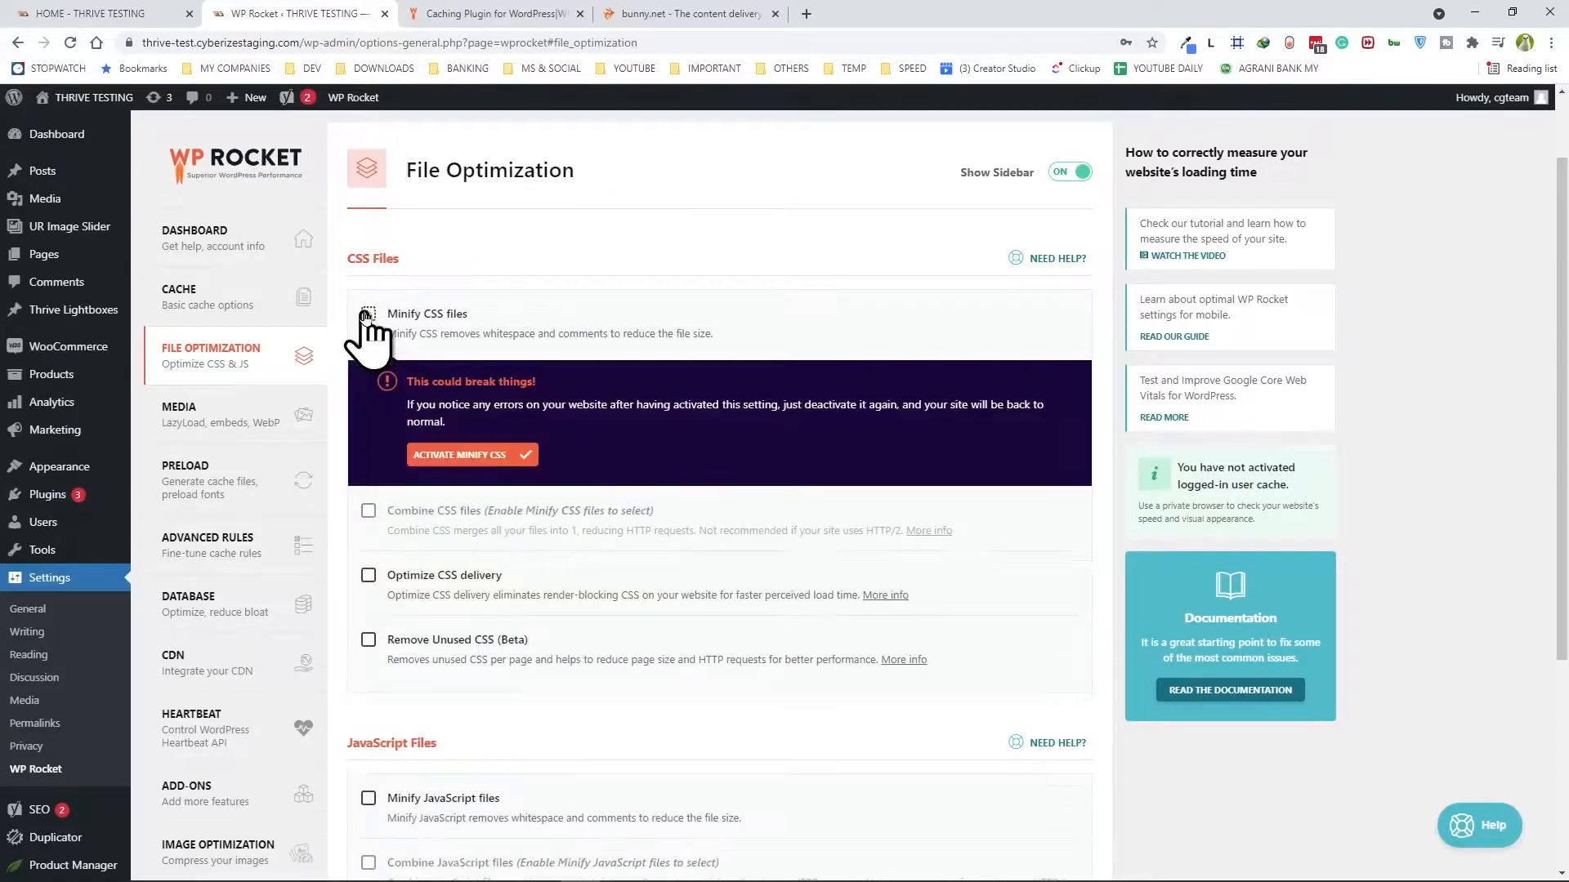
pyautogui.click(458, 449)
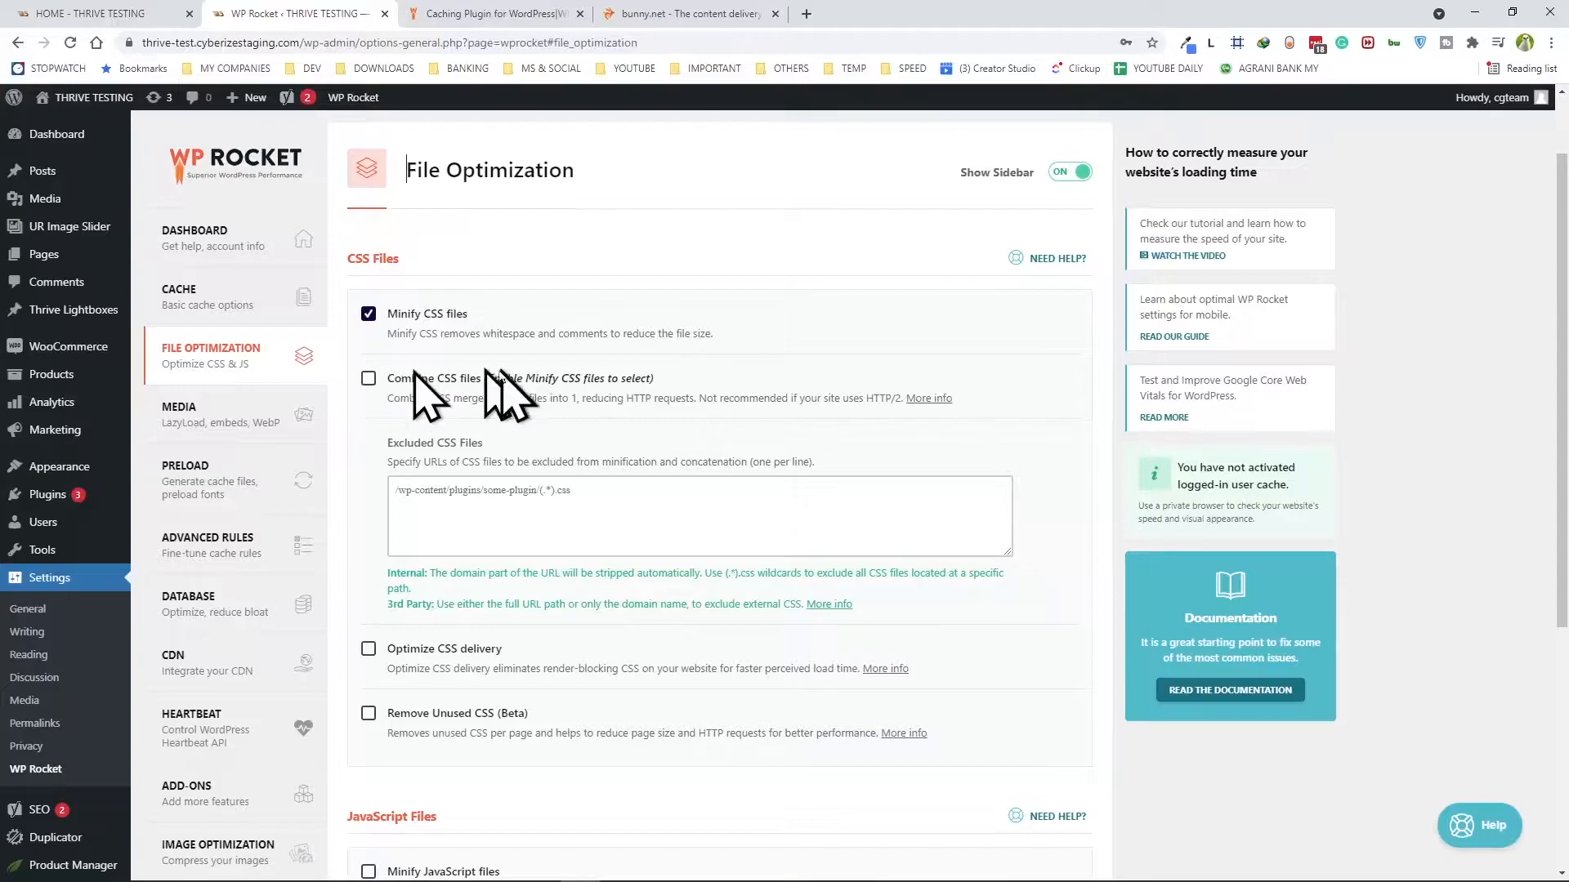
pyautogui.scroll(-2, 468, 392)
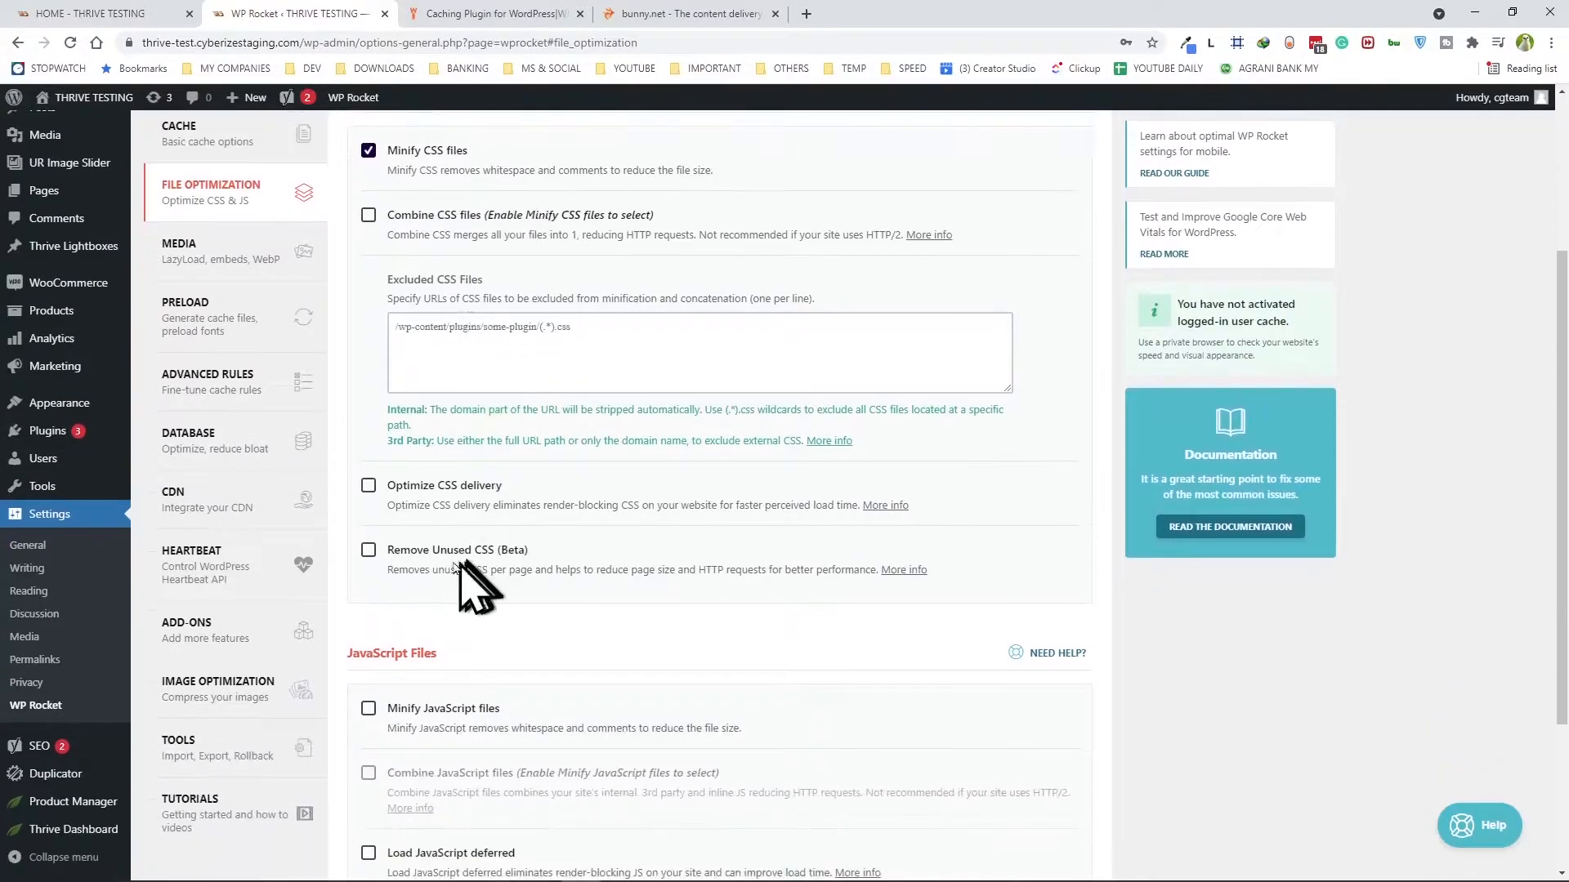
pyautogui.click(369, 488)
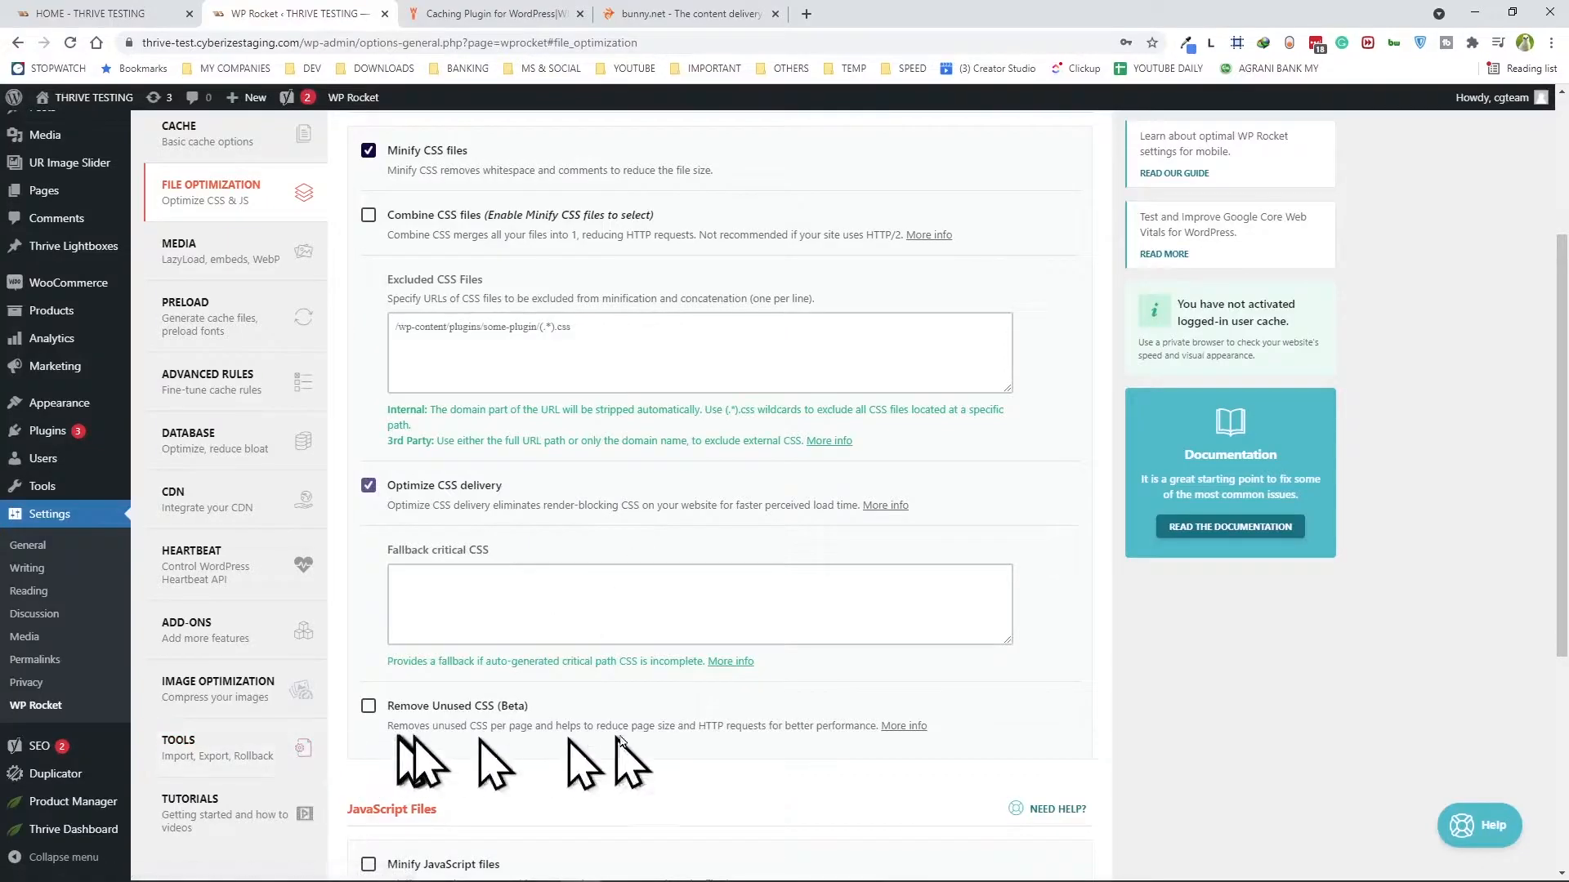
# Activate Minify JavaScript files and enable Load JavaScript deferred, leaving Combine JavaScript files off
pyautogui.scroll(-2, 465, 670)
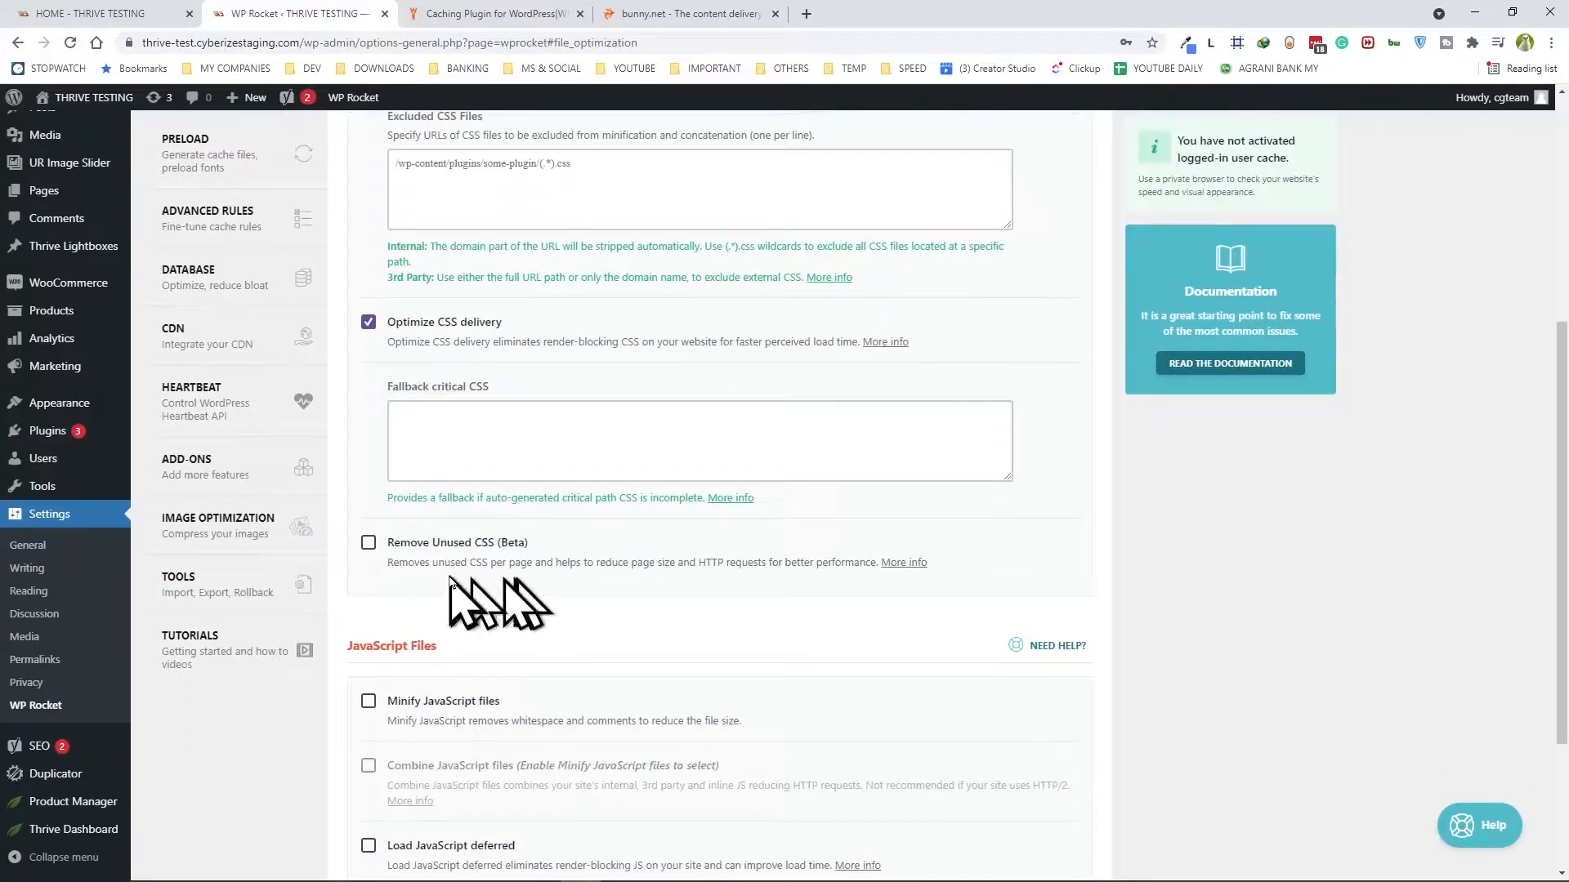
pyautogui.scroll(-2, 527, 580)
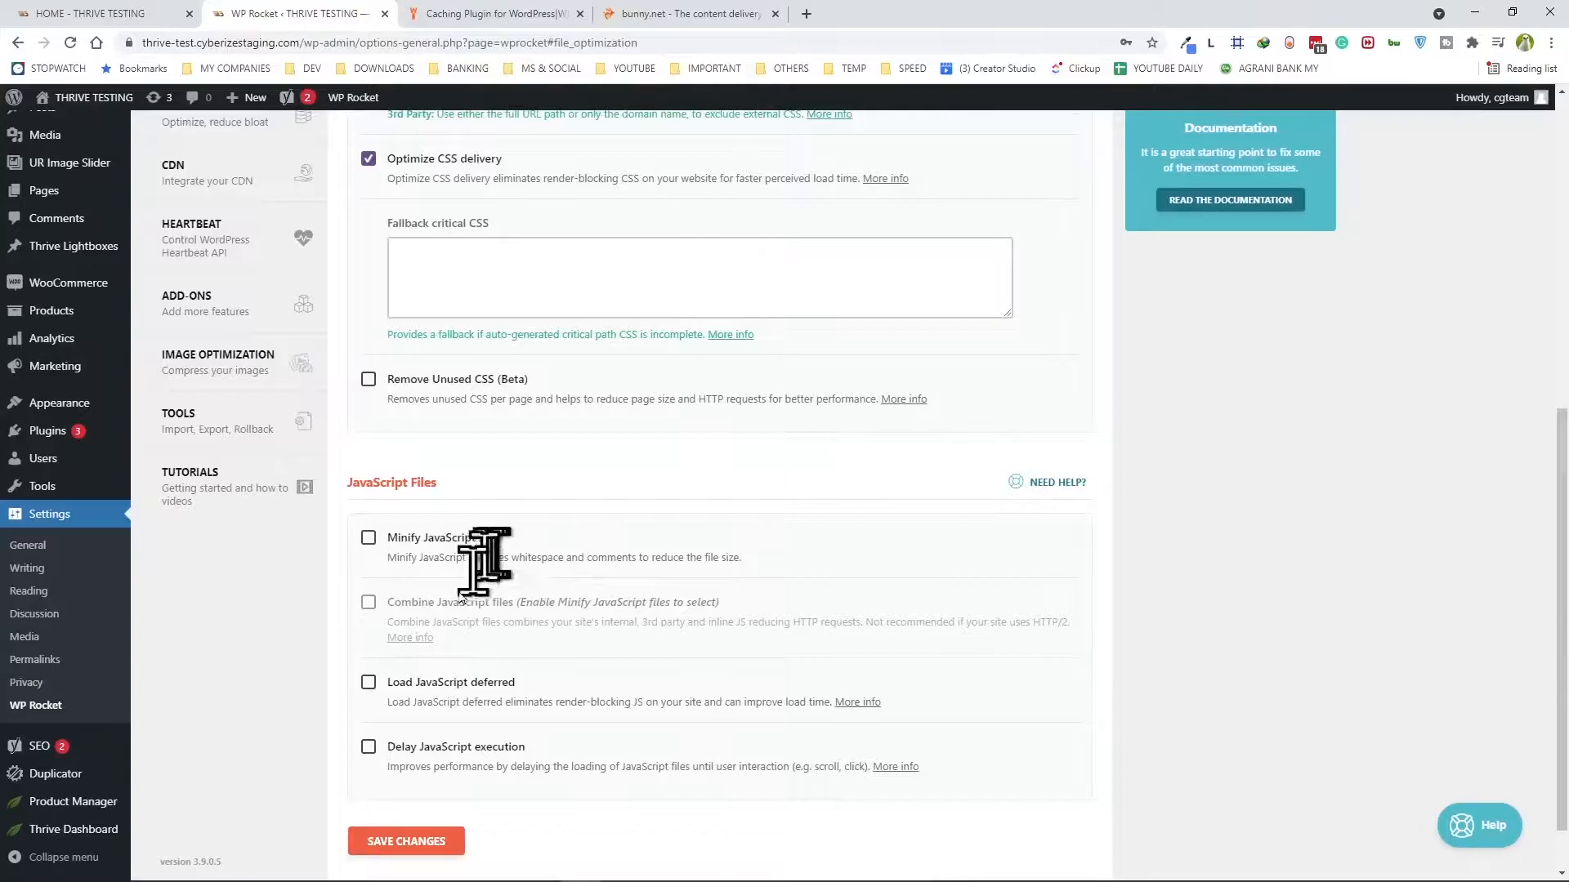
pyautogui.click(369, 539)
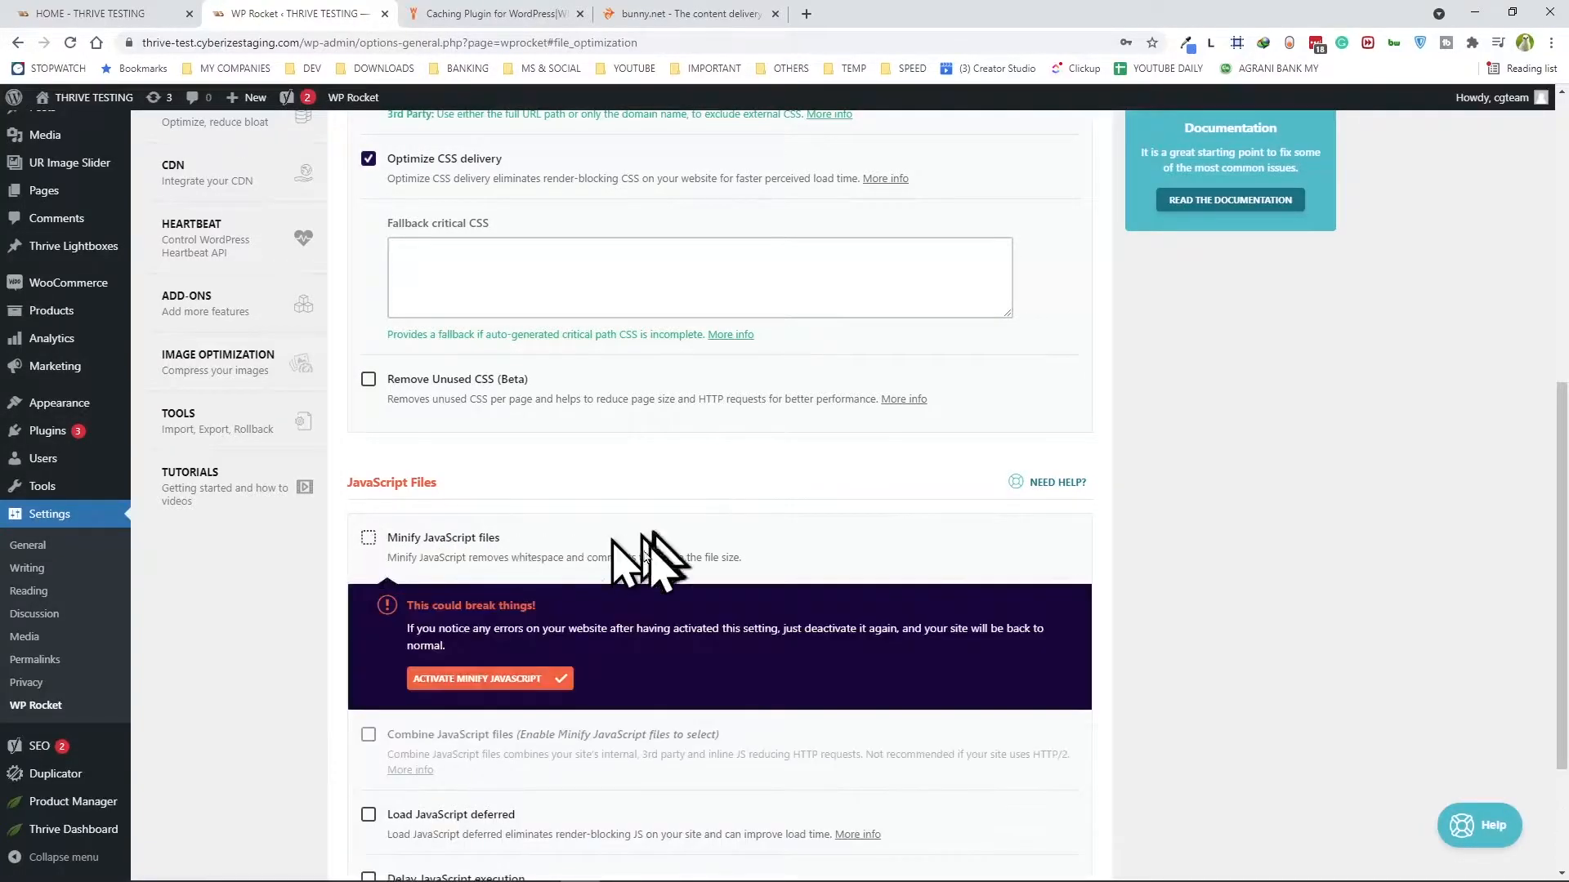
pyautogui.click(490, 677)
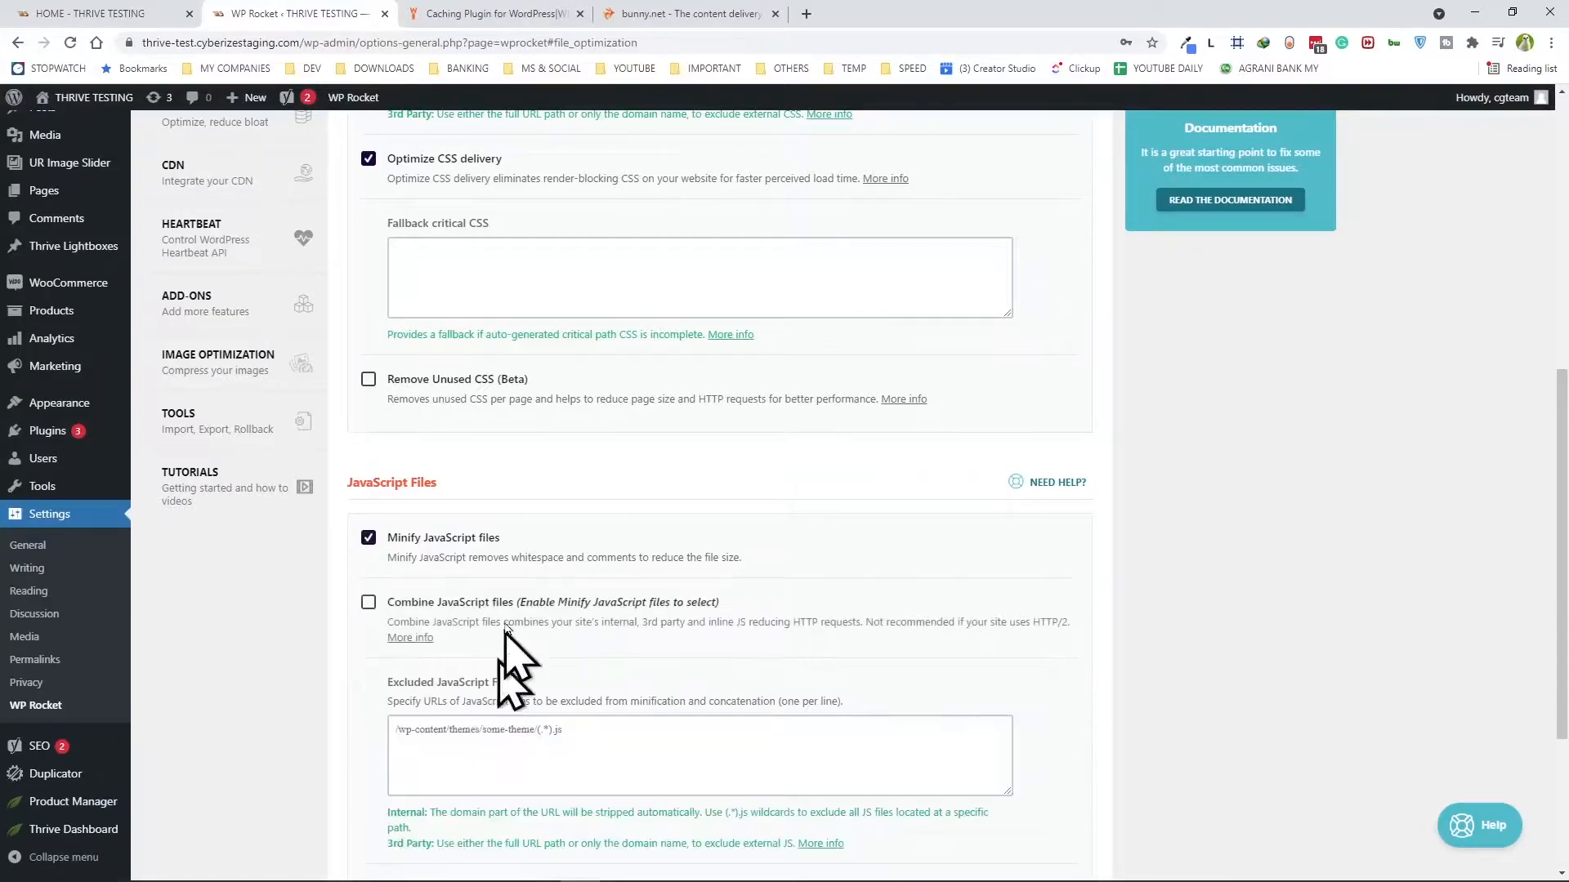
pyautogui.scroll(-2, 525, 613)
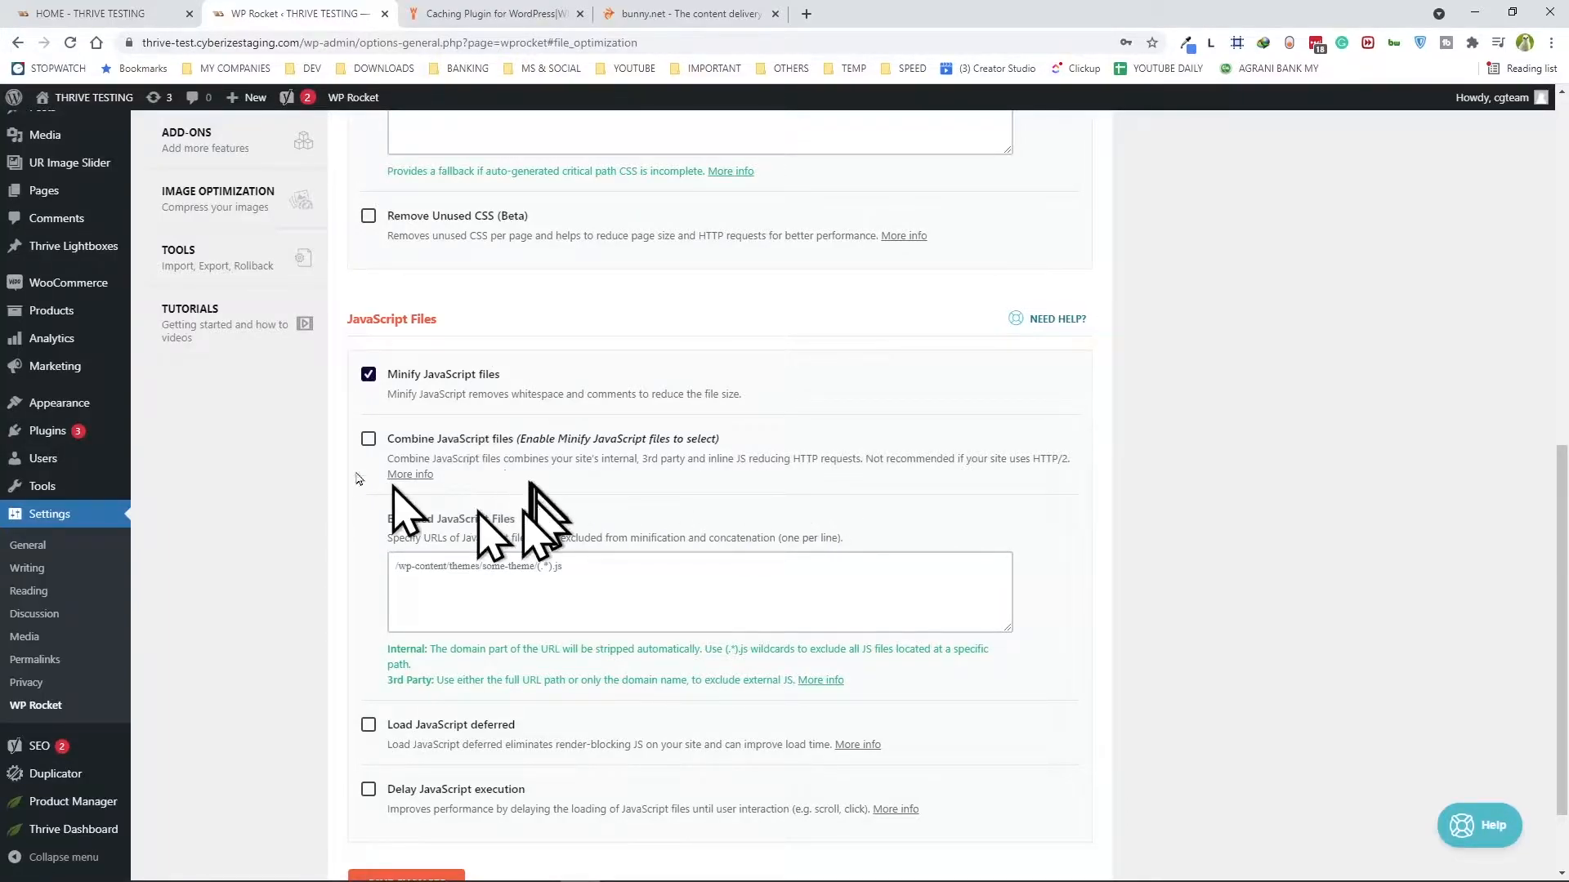
pyautogui.scroll(-2, 498, 462)
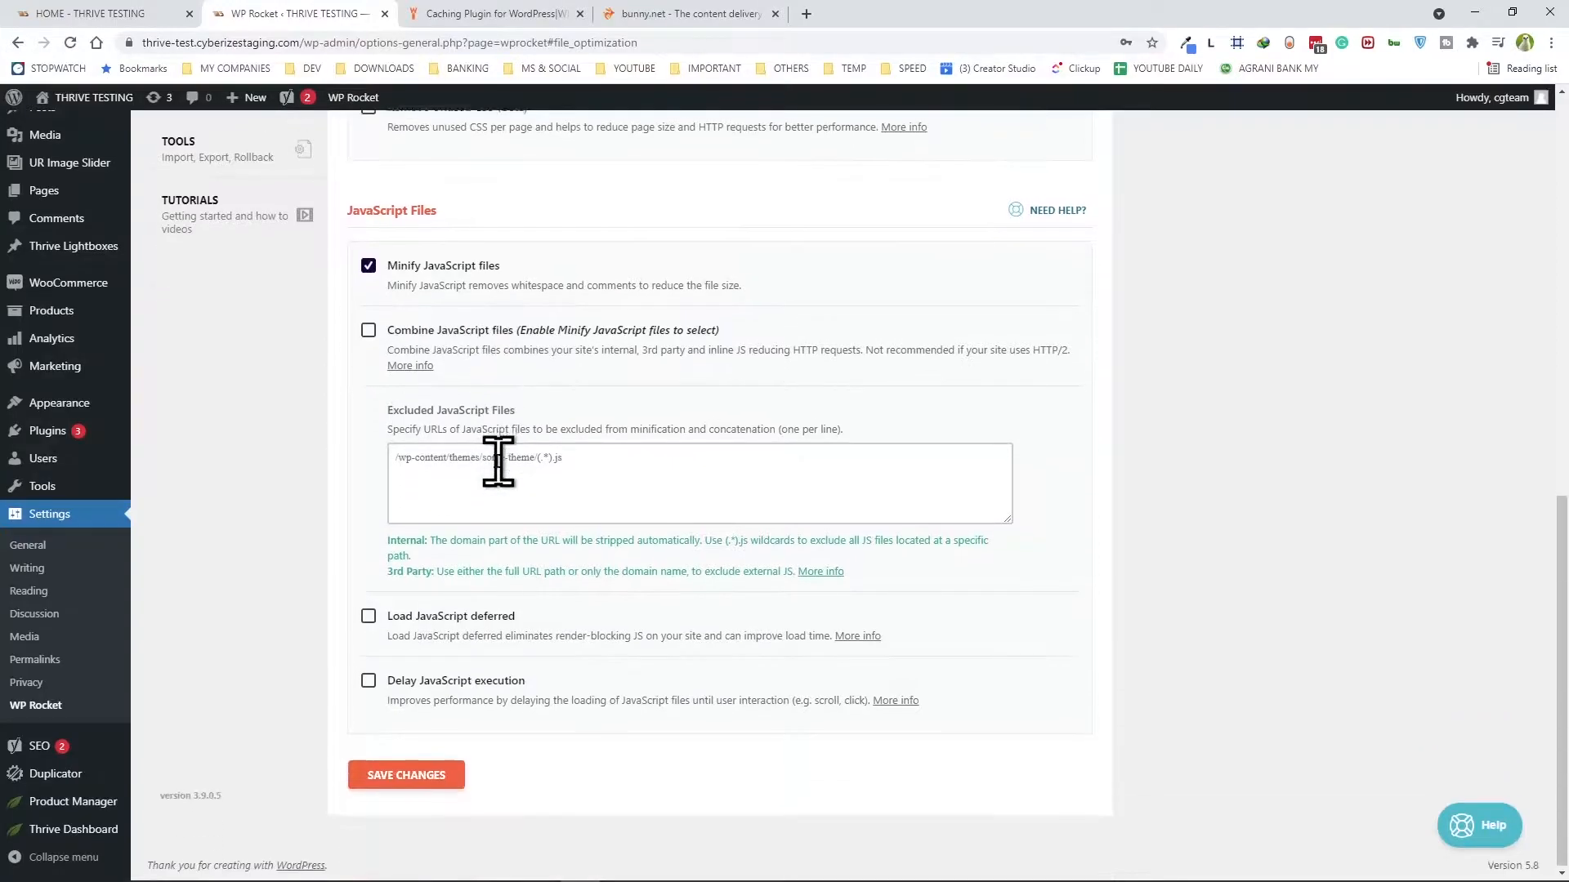
pyautogui.click(367, 616)
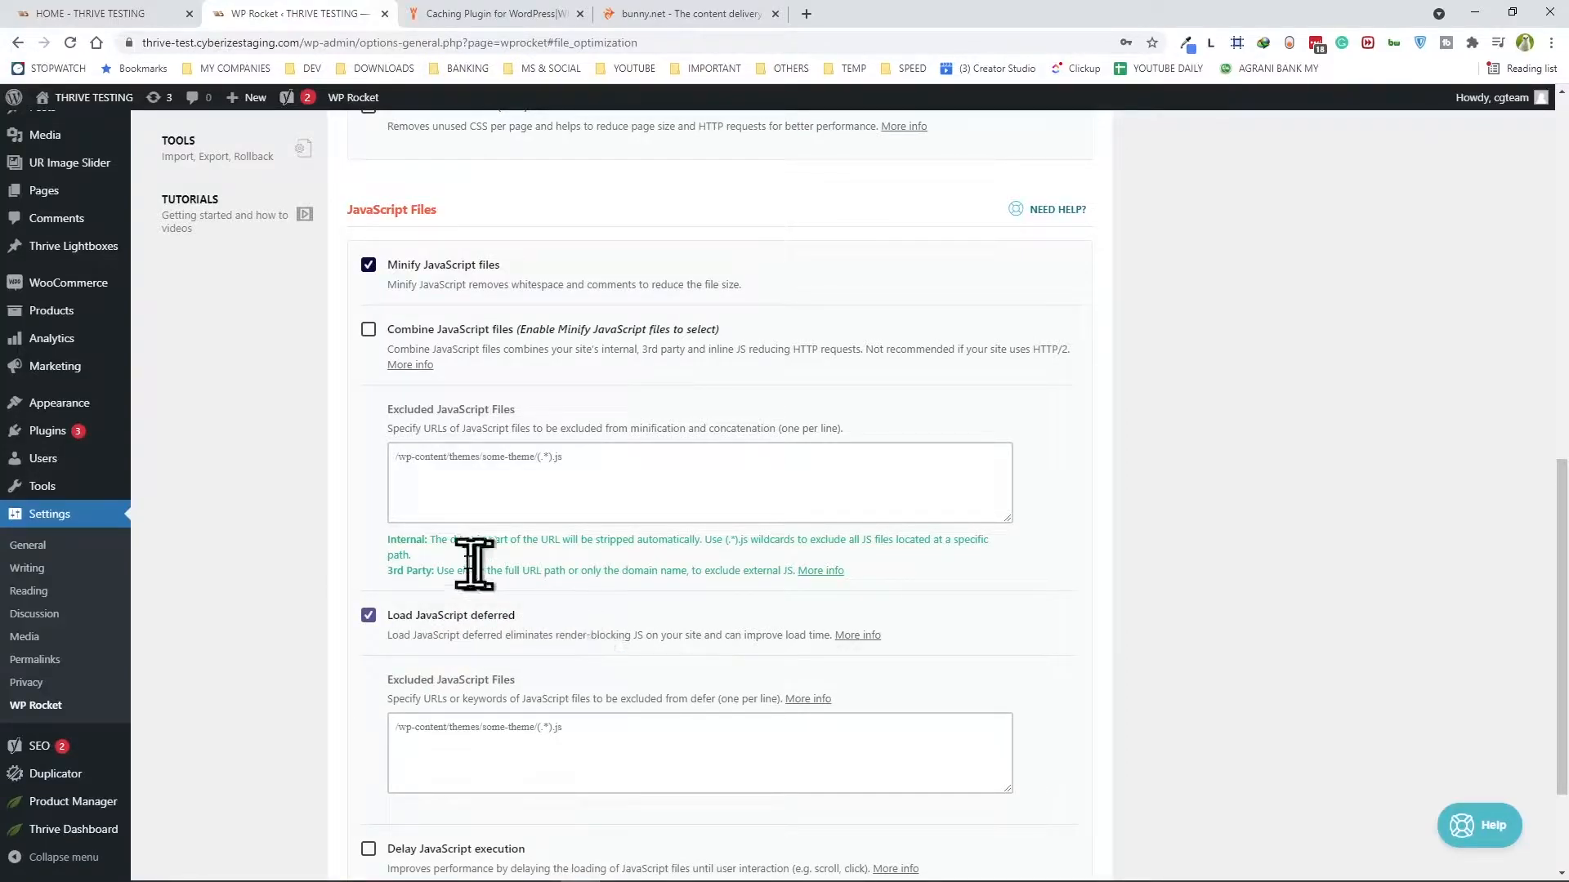
pyautogui.scroll(-2, 490, 573)
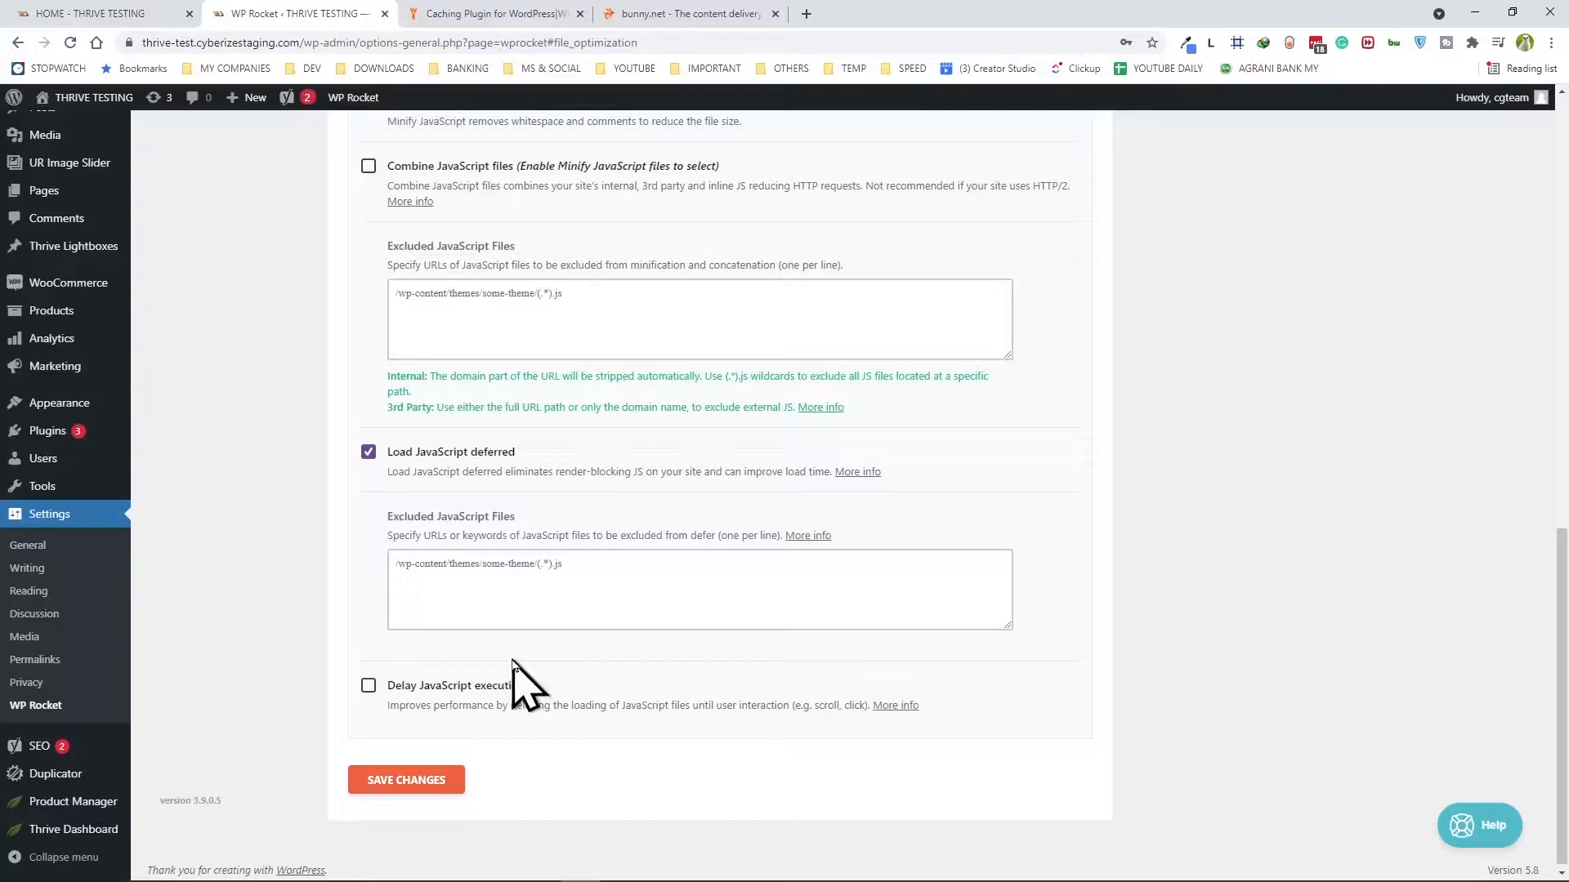
# In the Media settings, enable LazyLoad for images, iframes and videos, and replace YouTube iframes with a preview image
pyautogui.scroll(15, 513, 664)
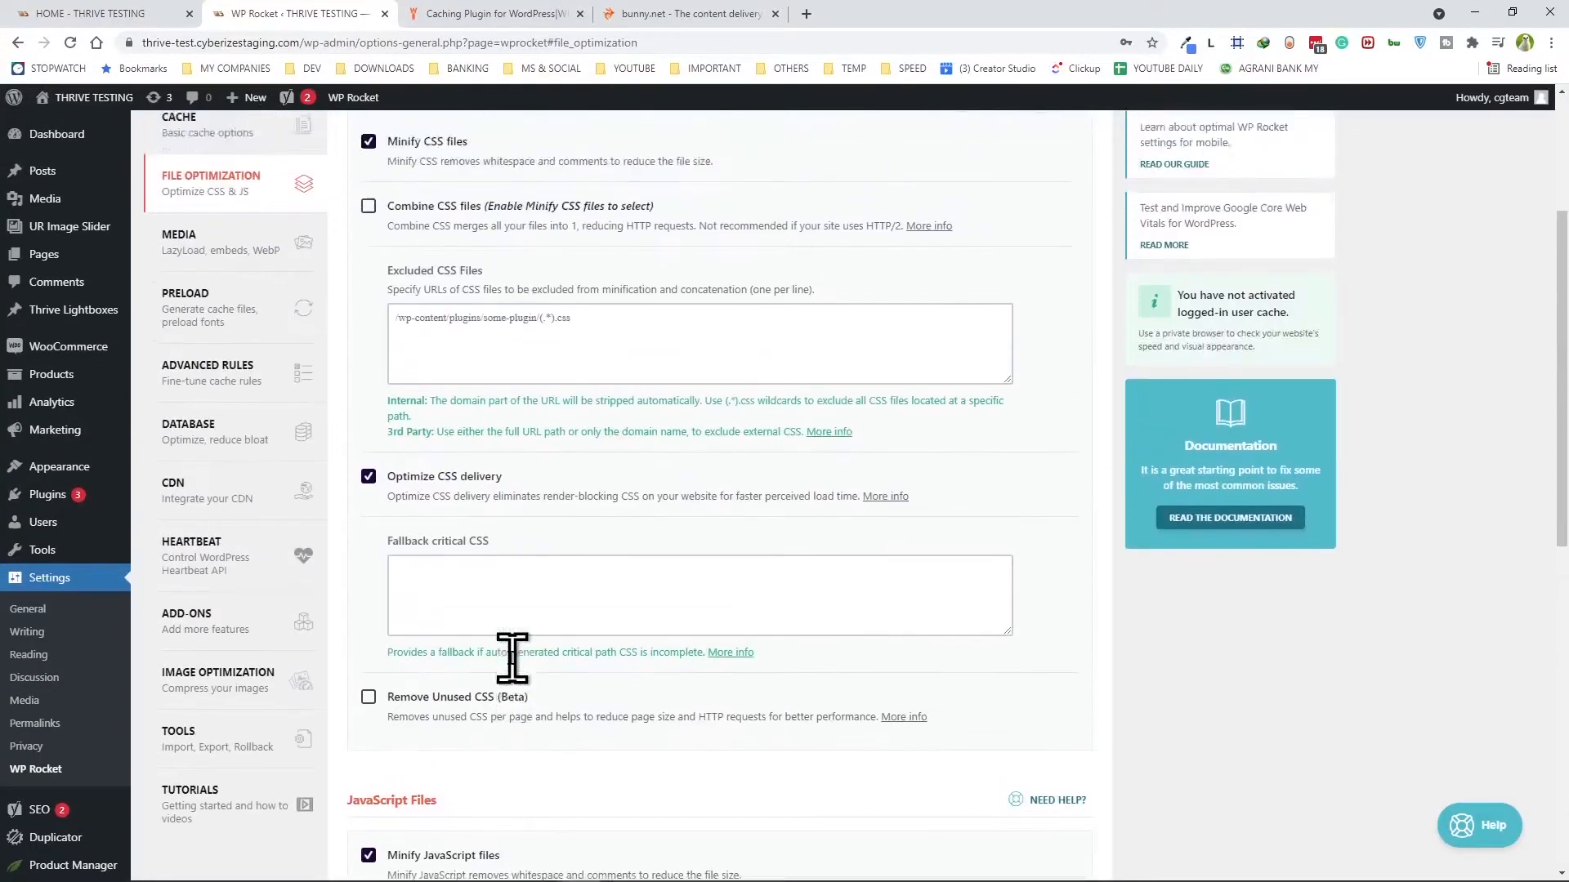
pyautogui.click(186, 389)
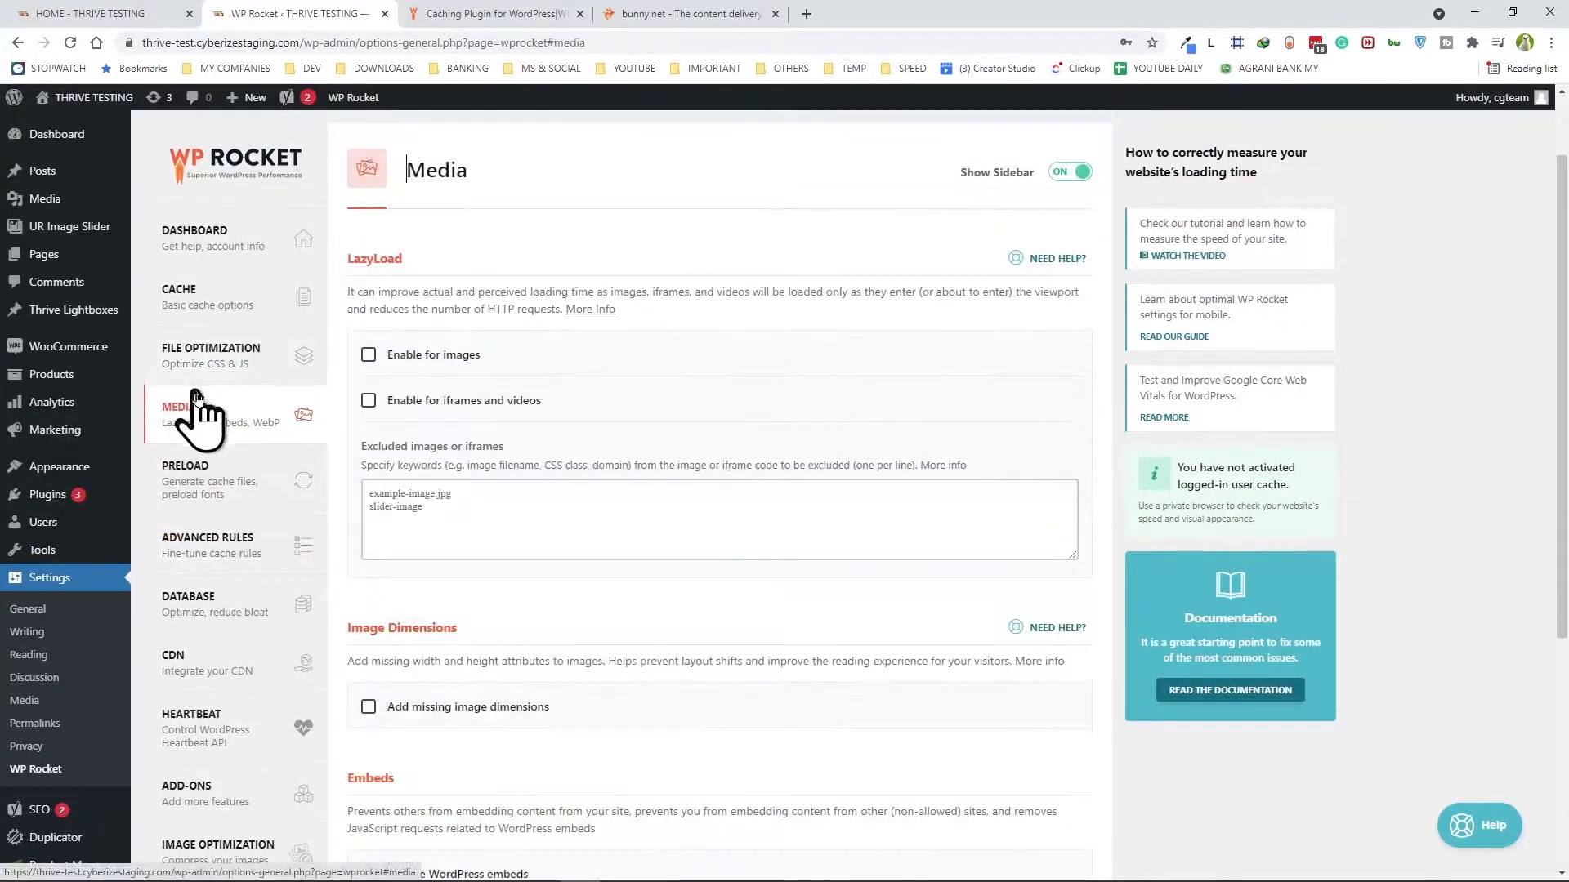
pyautogui.click(369, 355)
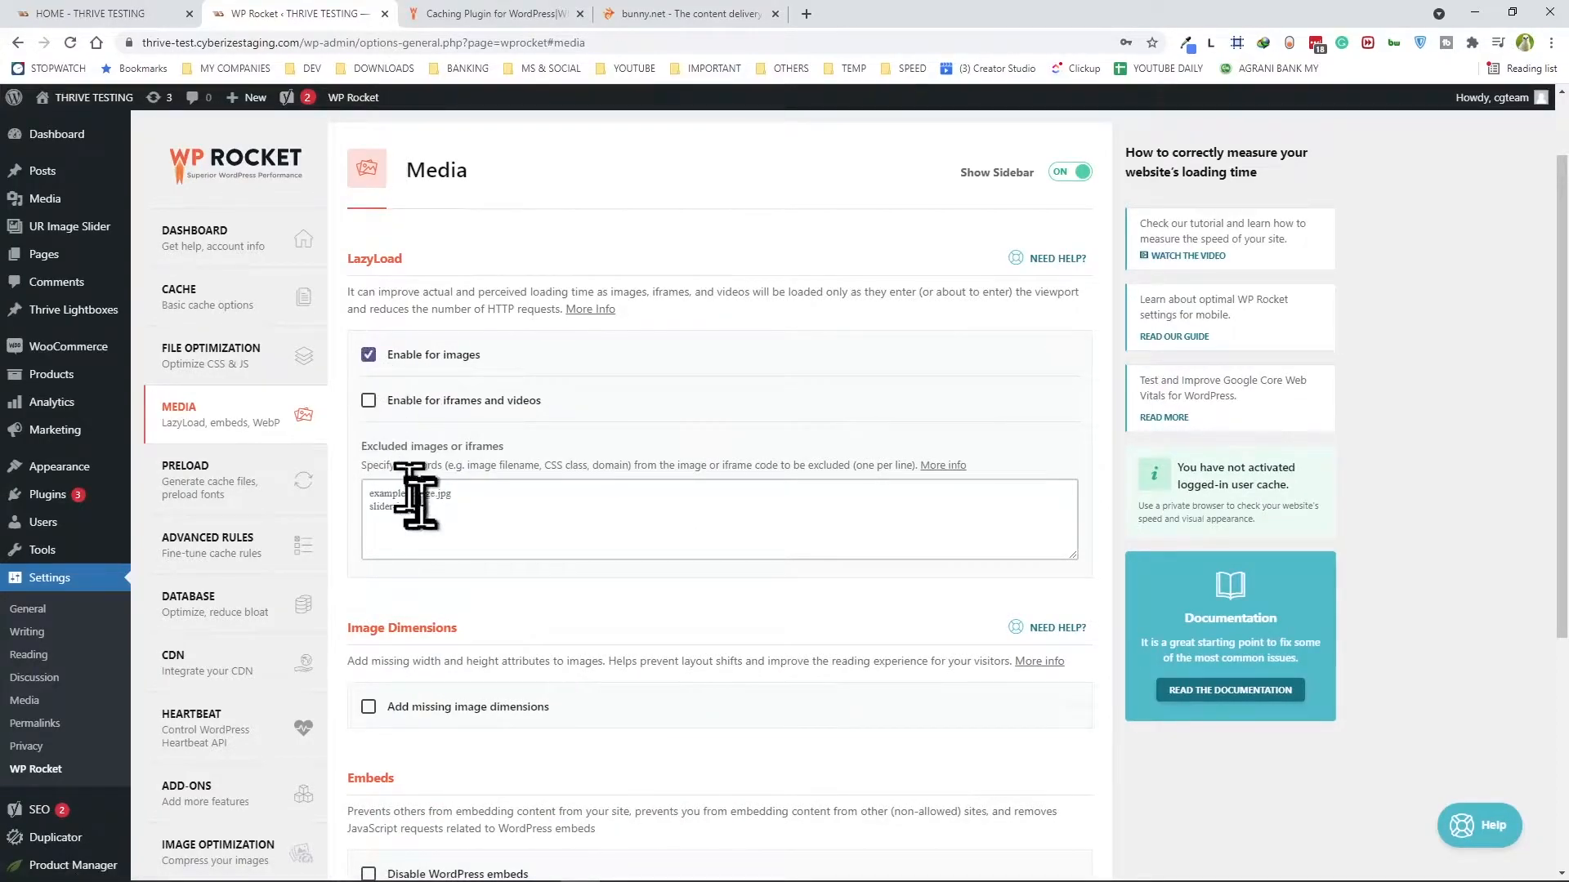
pyautogui.click(369, 402)
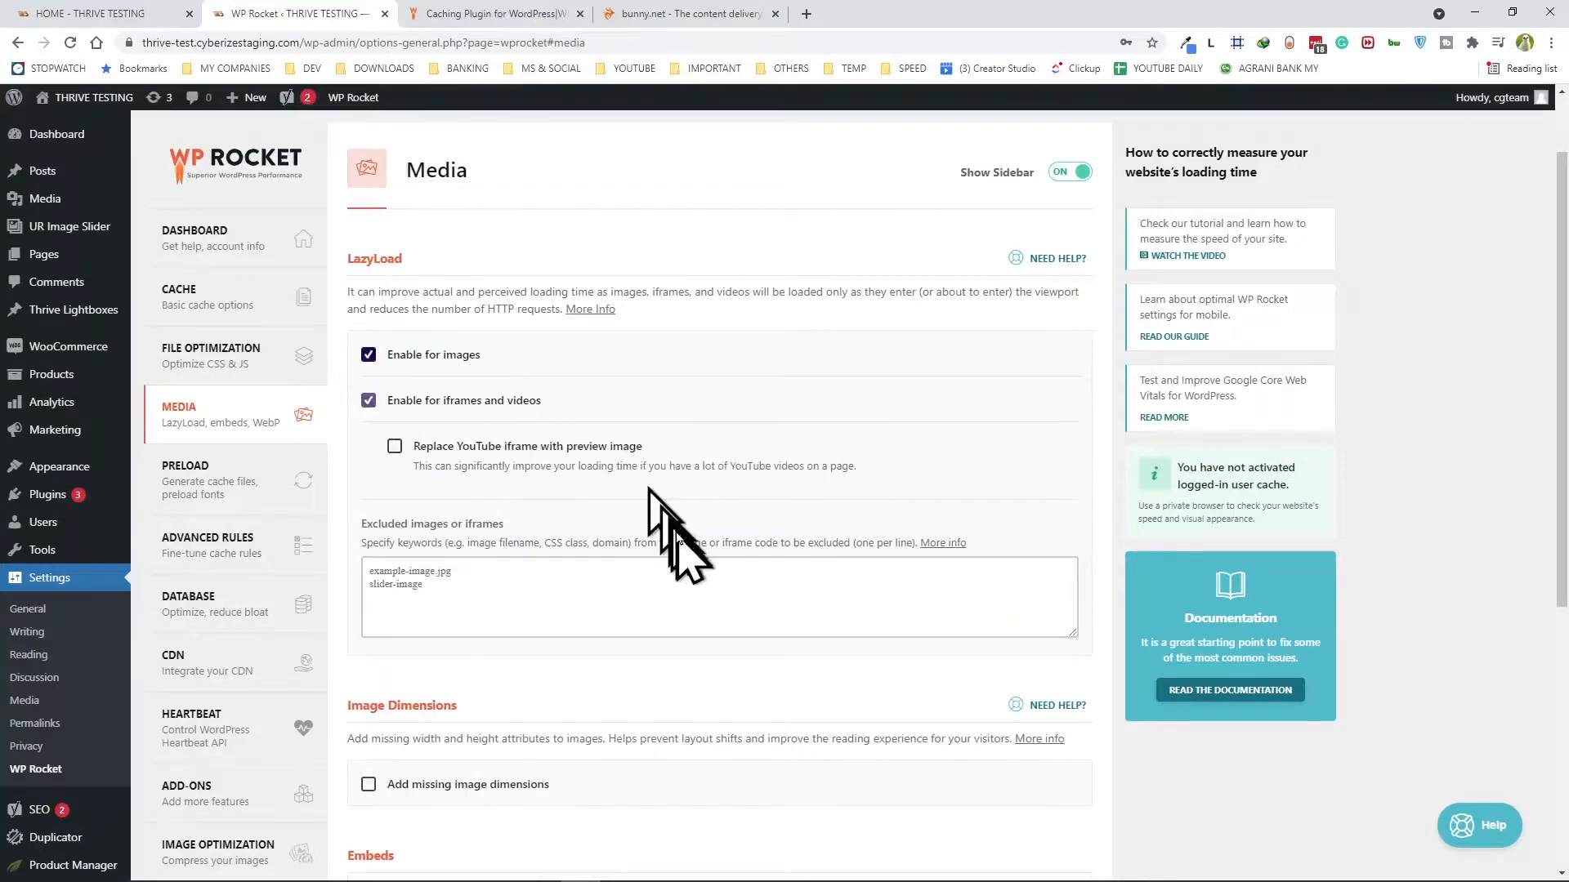
pyautogui.click(394, 447)
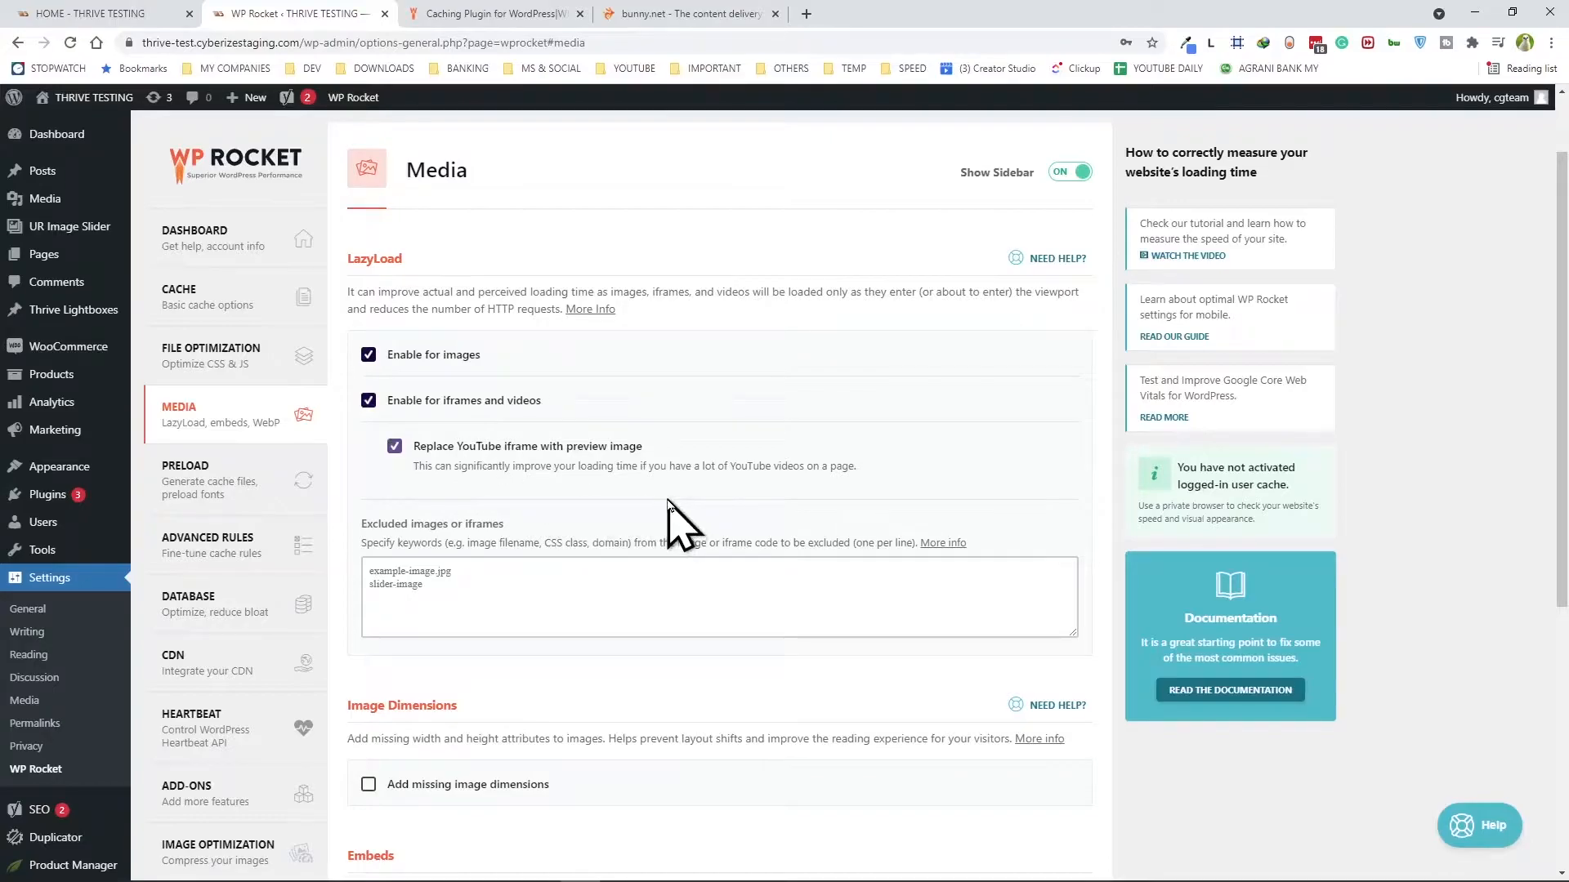
# Enable Add missing image dimensions in the Media settings
pyautogui.scroll(-4, 667, 497)
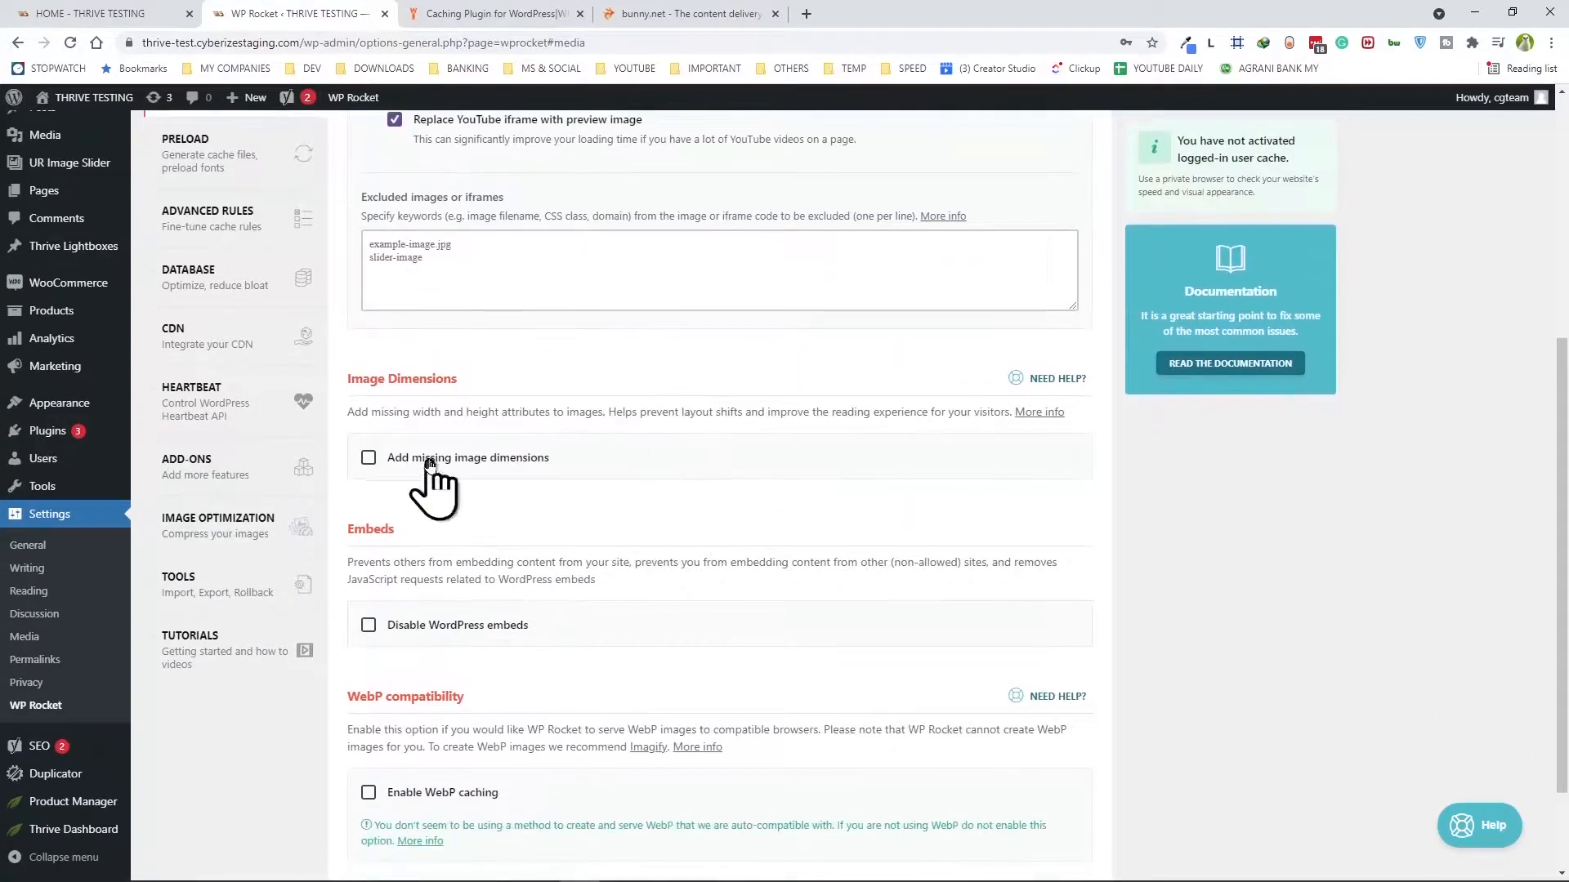
pyautogui.click(367, 459)
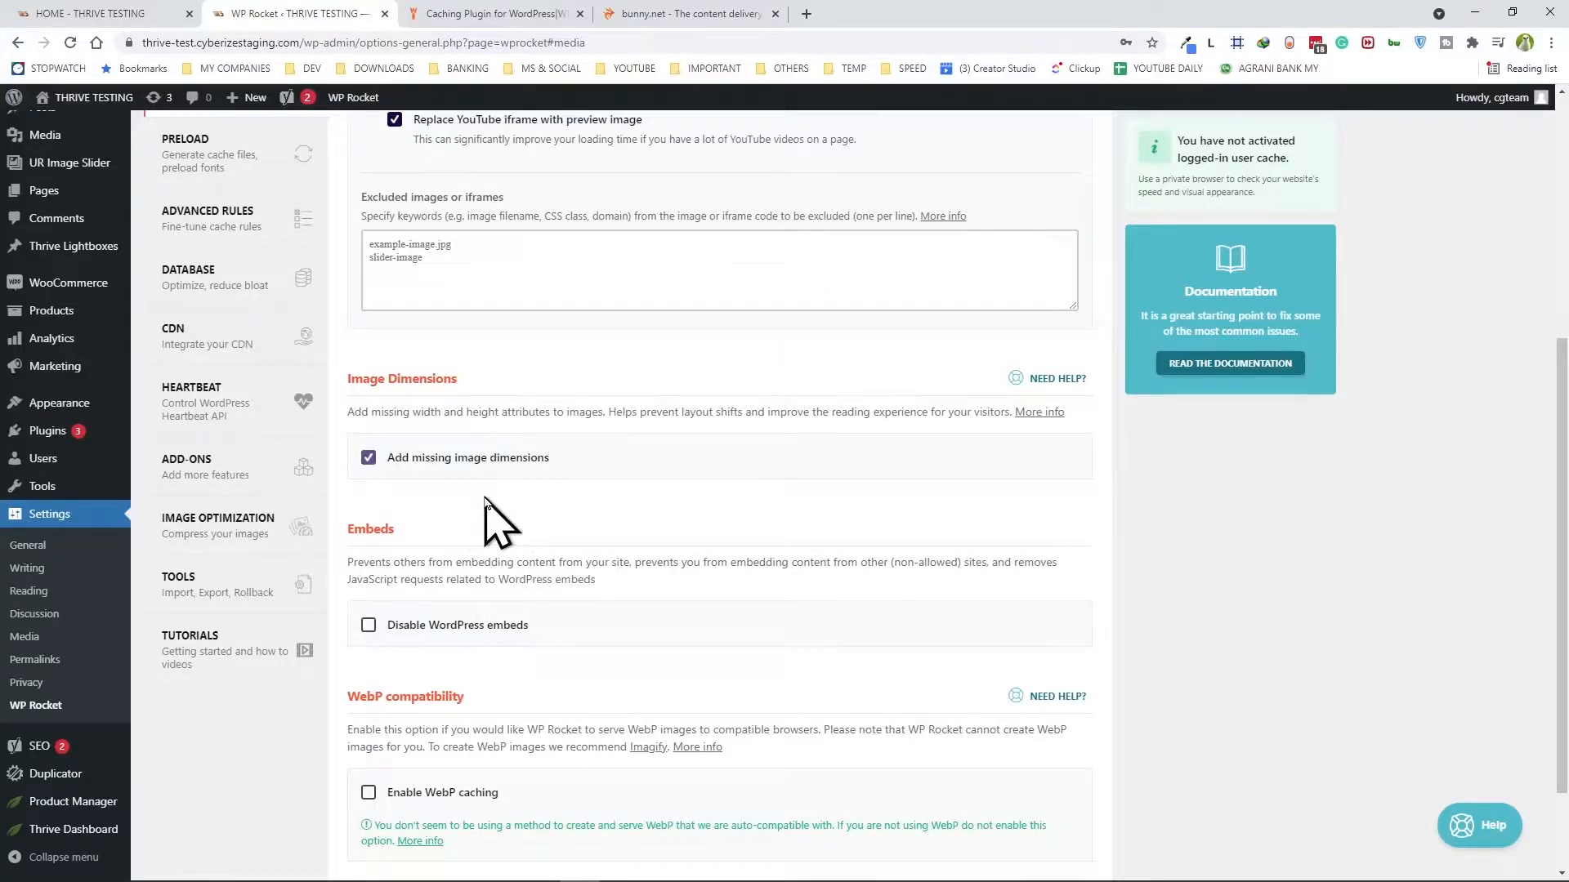
pyautogui.scroll(-2, 453, 539)
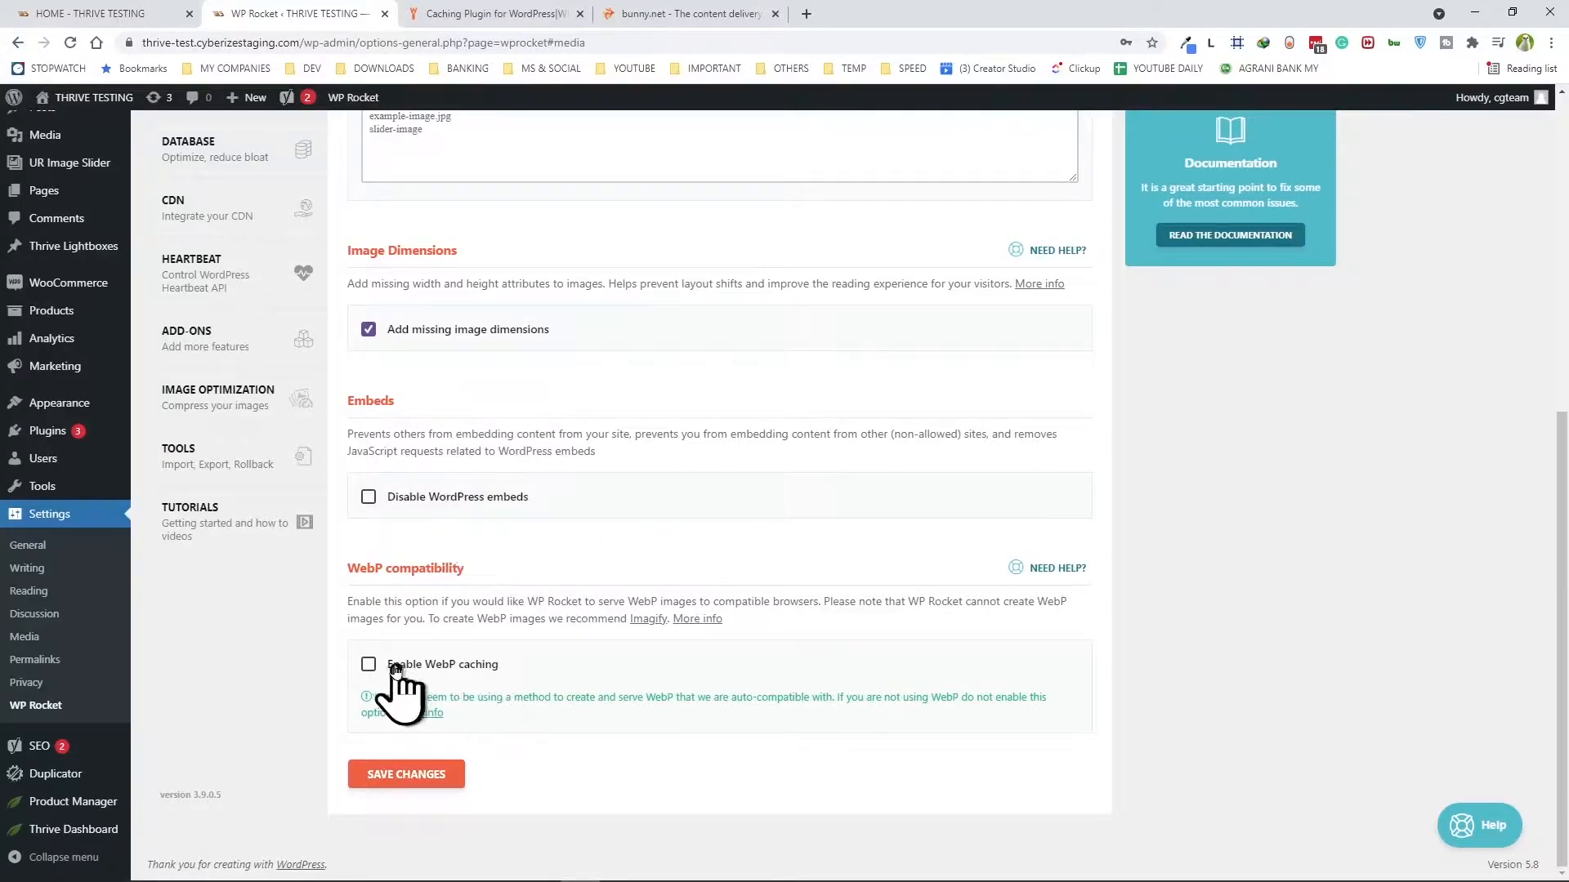
# Enable WebP caching in the Media settings and accept the notice about no compatible WebP plugin
pyautogui.click(369, 665)
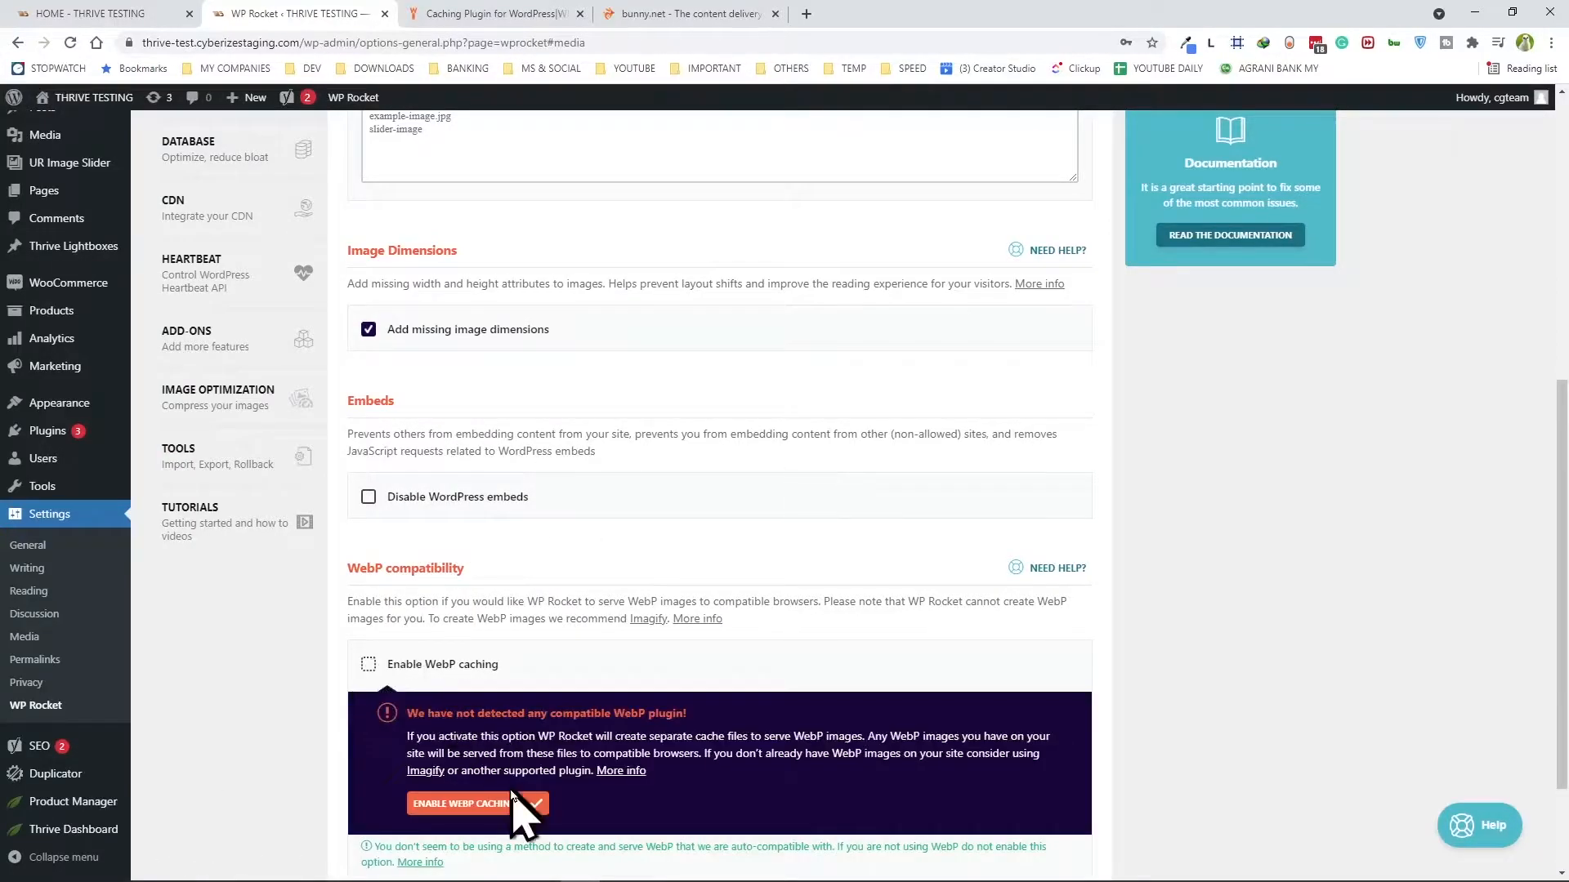
pyautogui.click(487, 805)
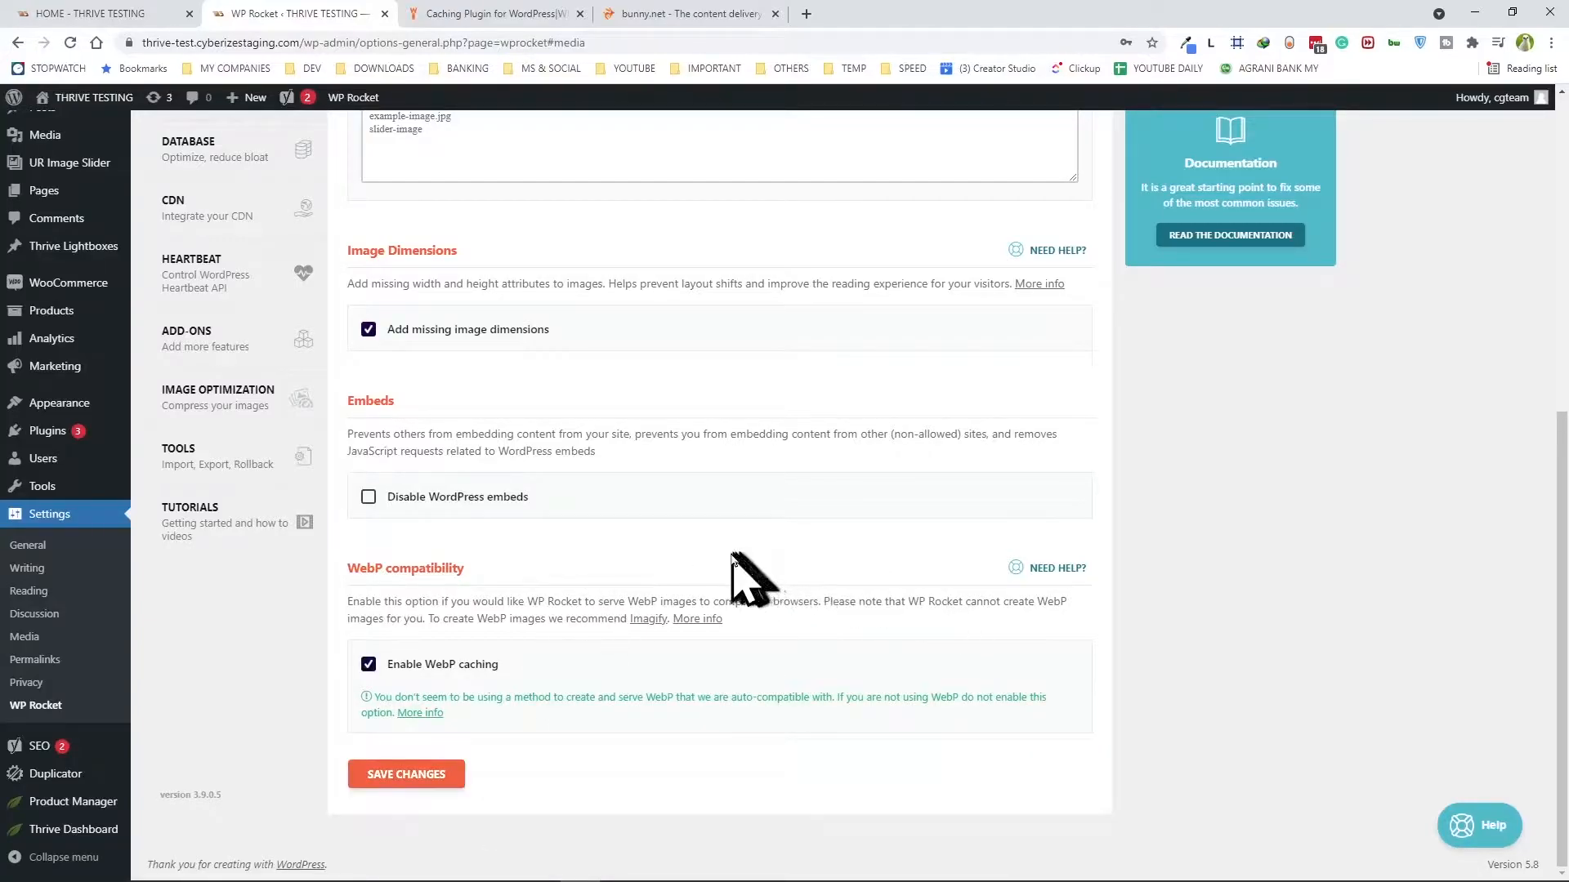
# In the Preload settings, activate sitemap-based cache preloading and include the Yoast SEO XML sitemap
pyautogui.scroll(6, 733, 554)
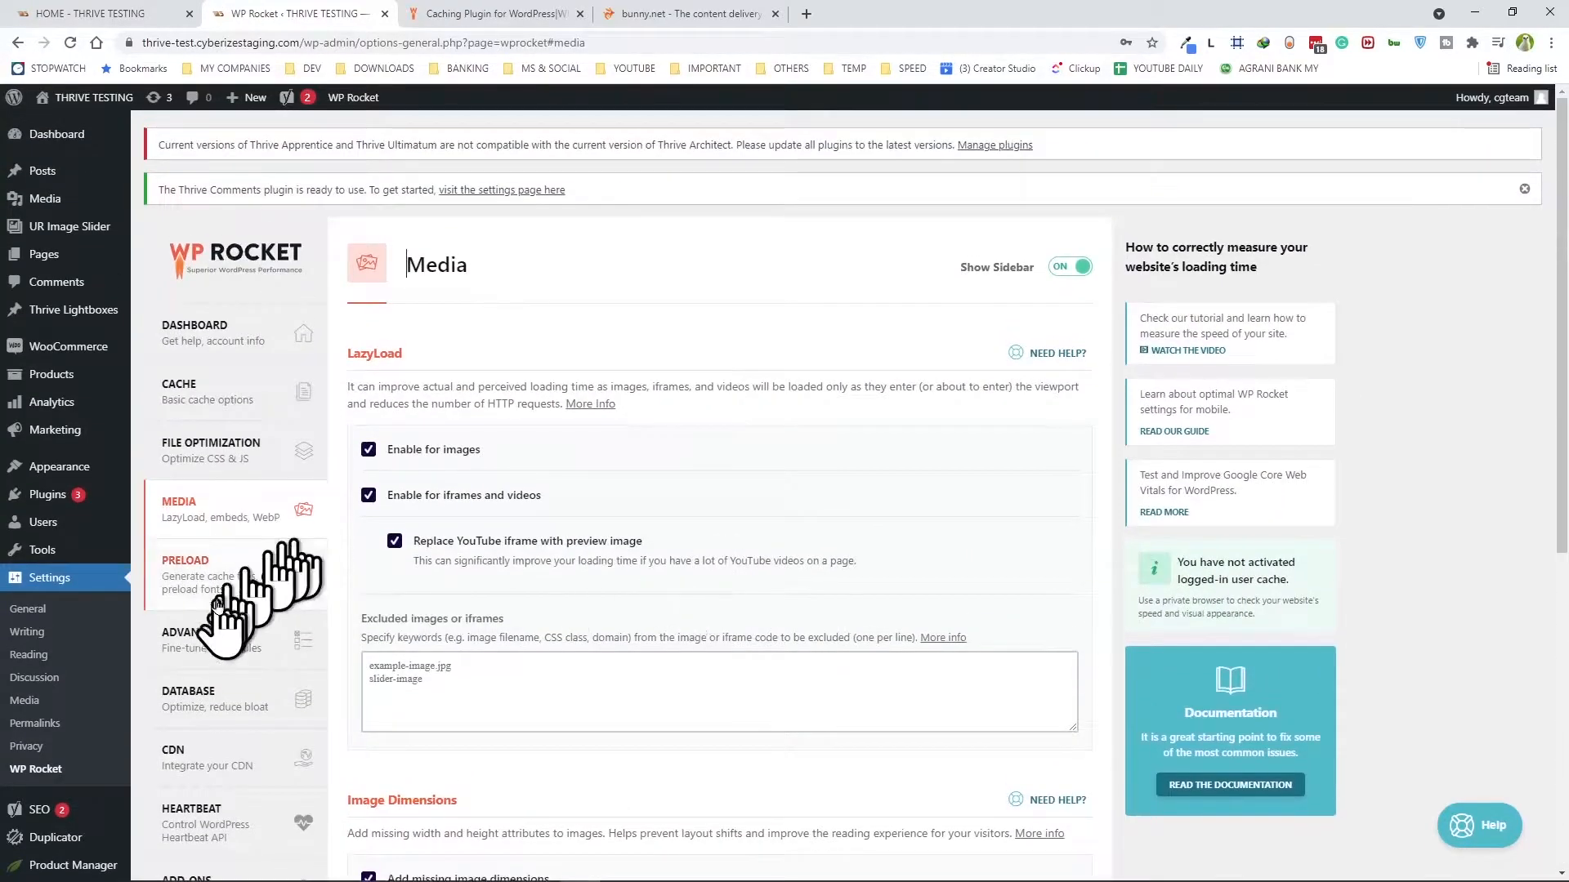
pyautogui.click(194, 584)
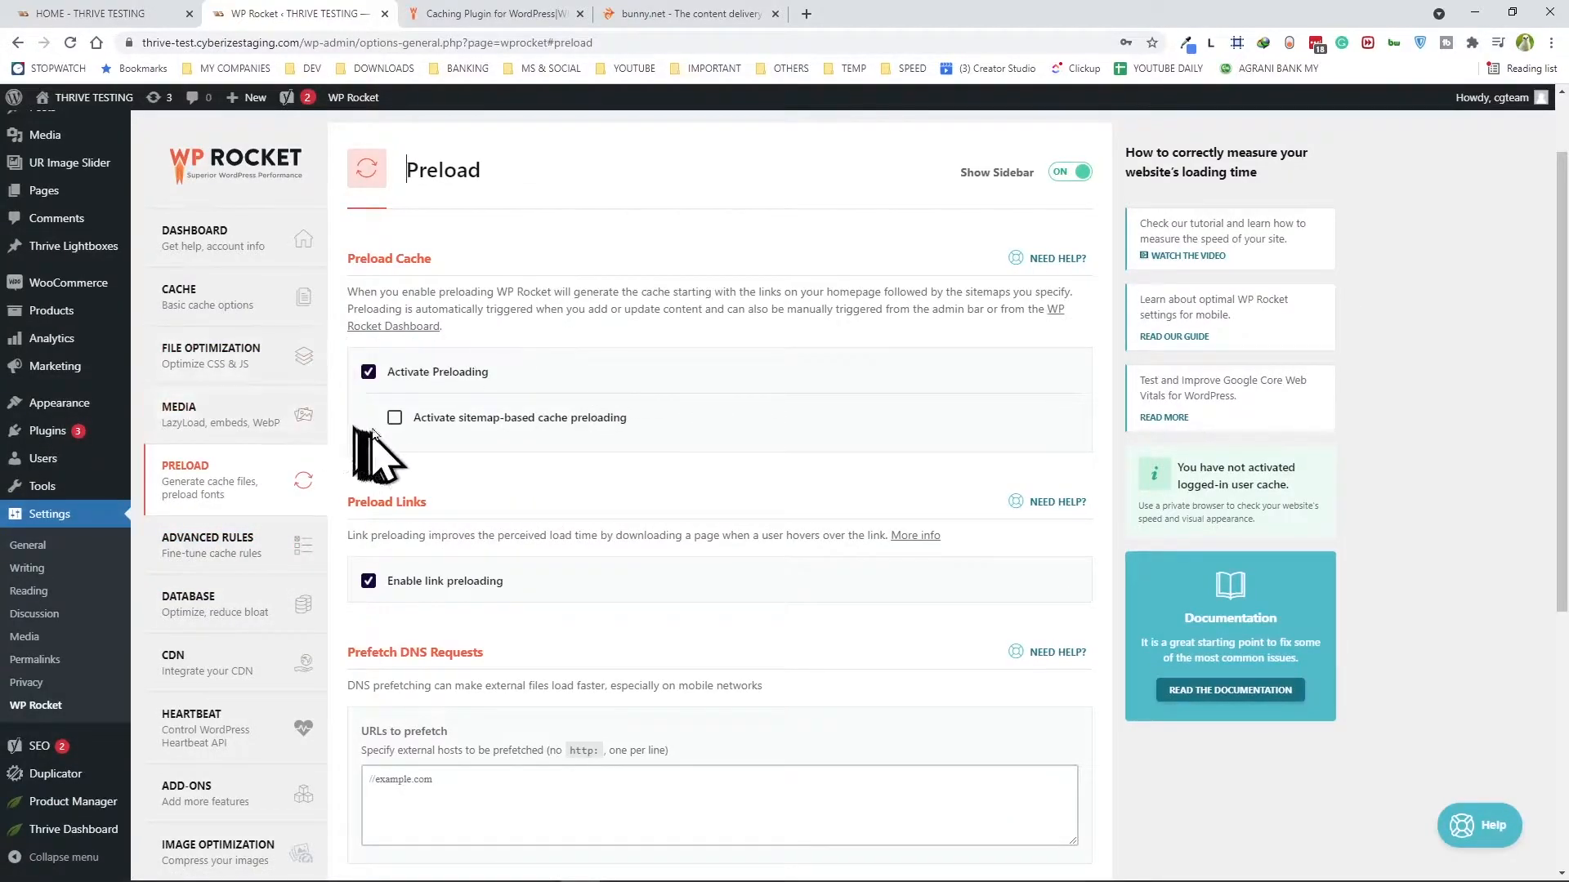
pyautogui.click(394, 419)
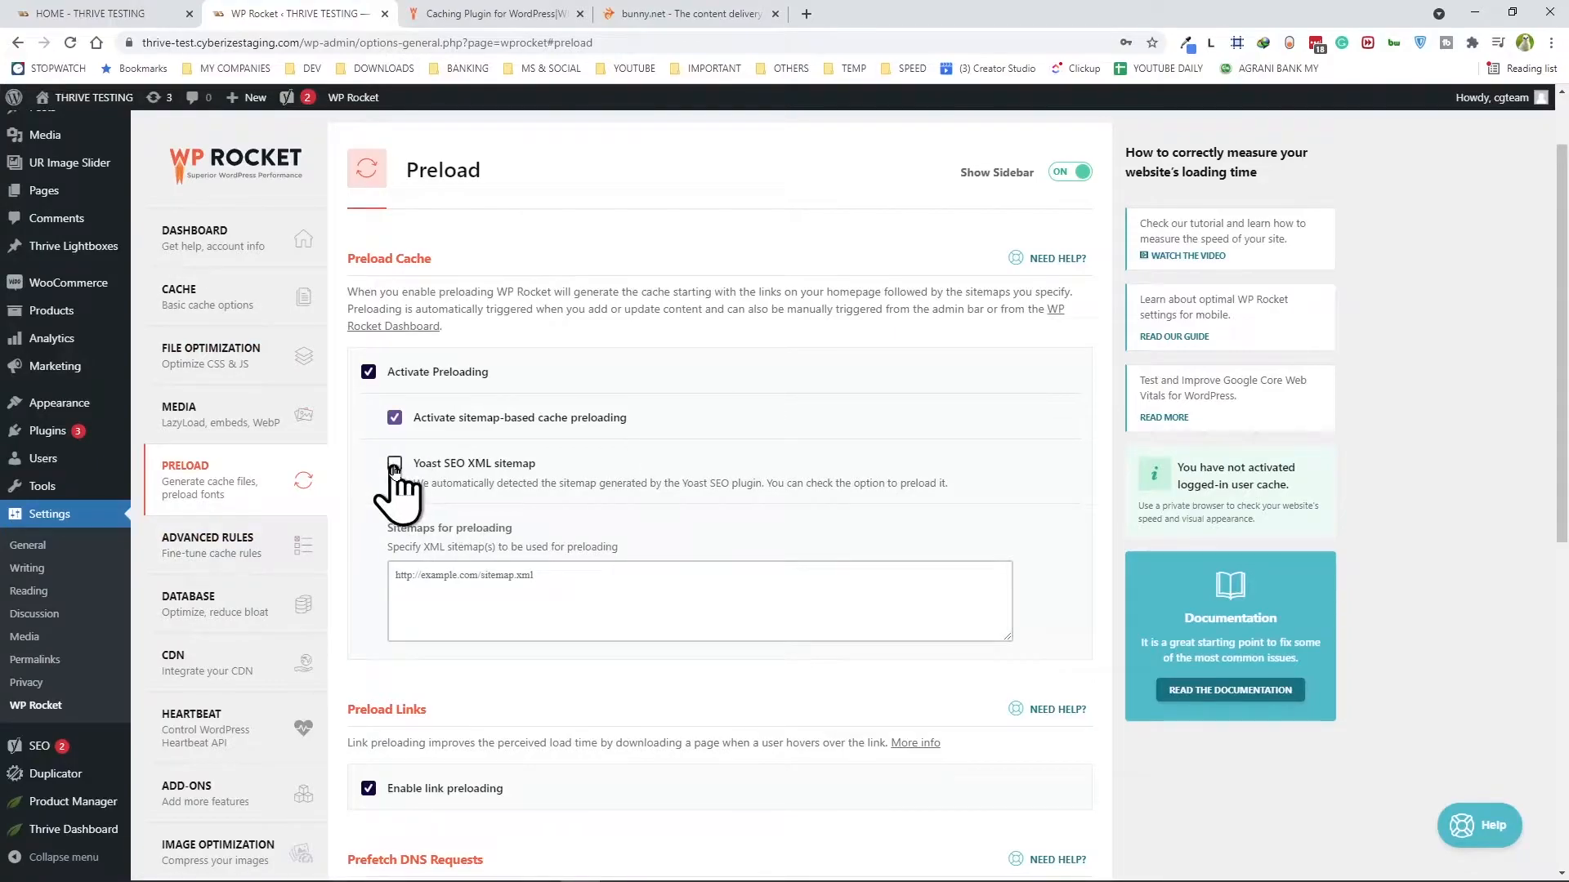
pyautogui.scroll(-4, 541, 527)
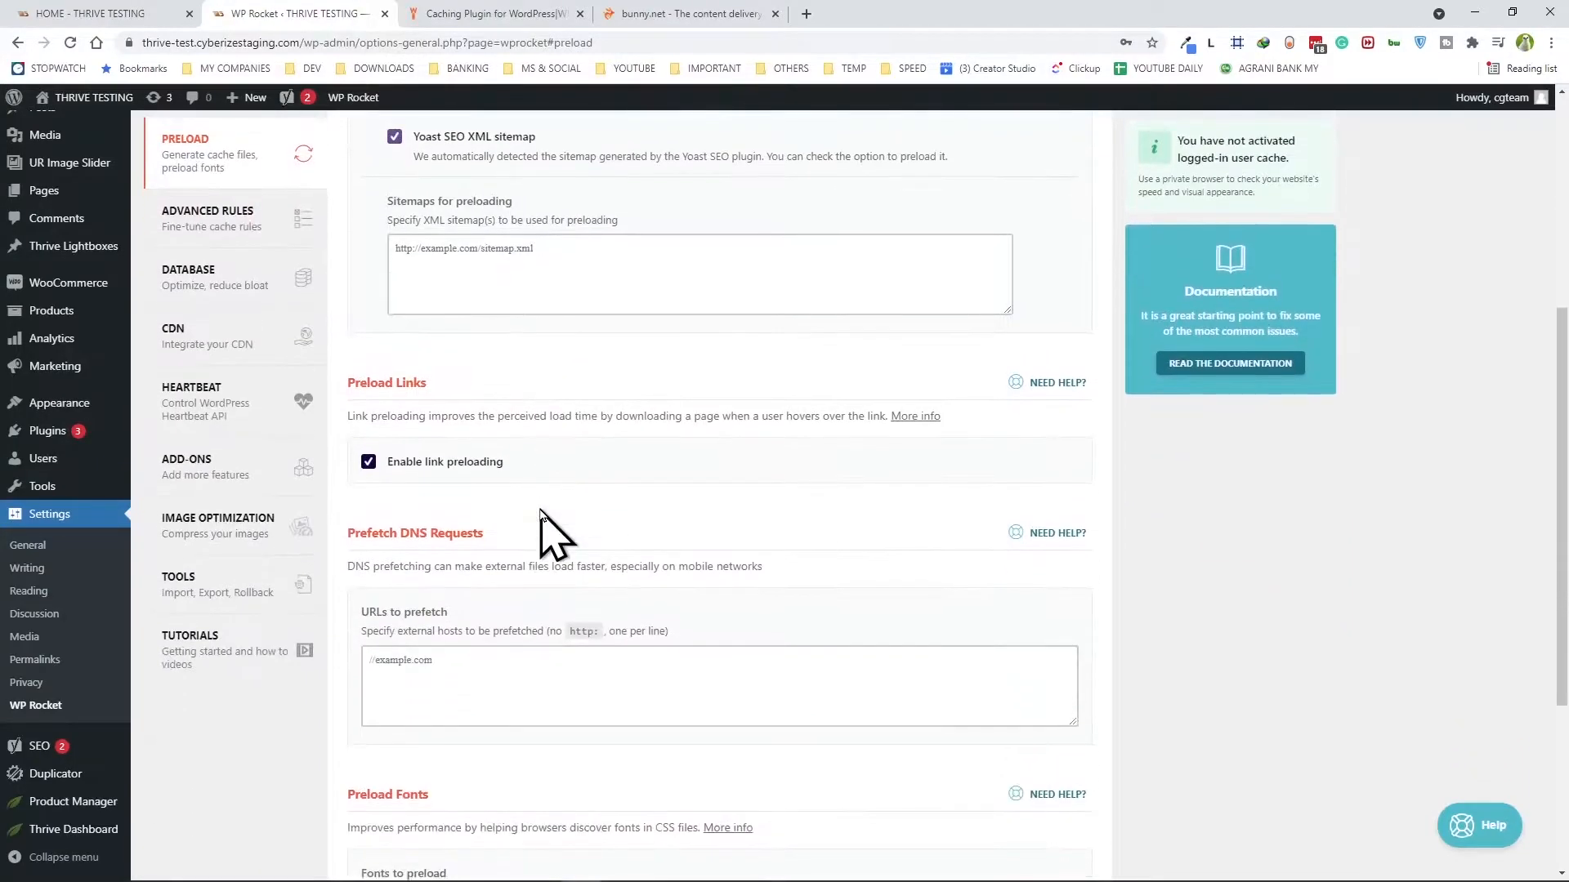
pyautogui.scroll(-4, 543, 455)
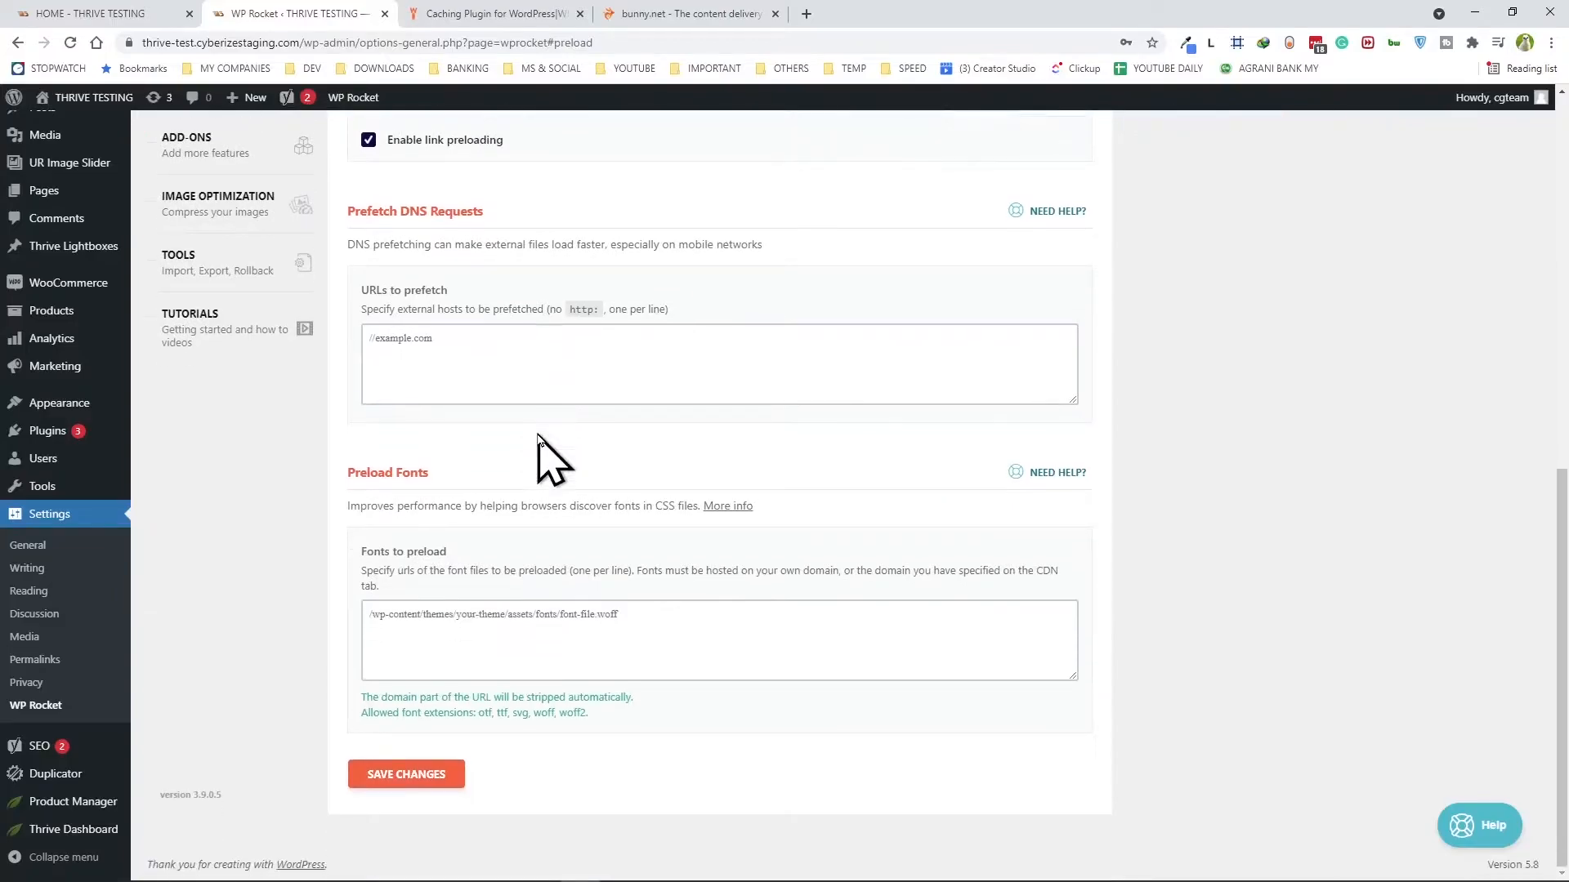
pyautogui.scroll(6, 540, 441)
pyautogui.scroll(-6, 540, 442)
pyautogui.scroll(8, 541, 455)
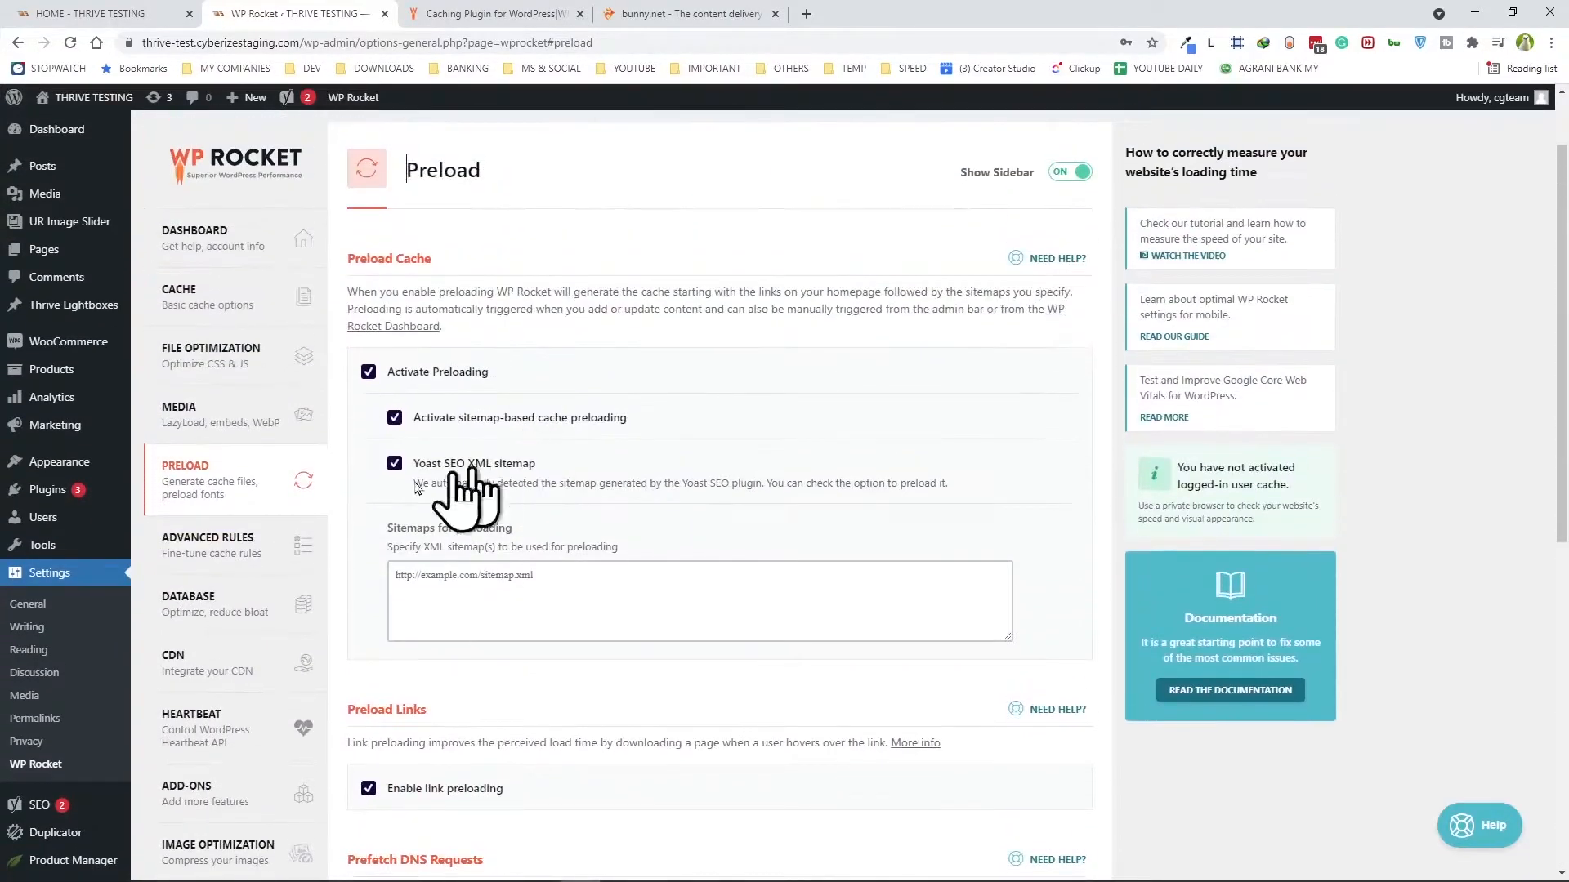
# Review the Advanced Rules settings for never-cached URLs, cookies and user agents, always-purged URLs and cached query strings
pyautogui.click(201, 548)
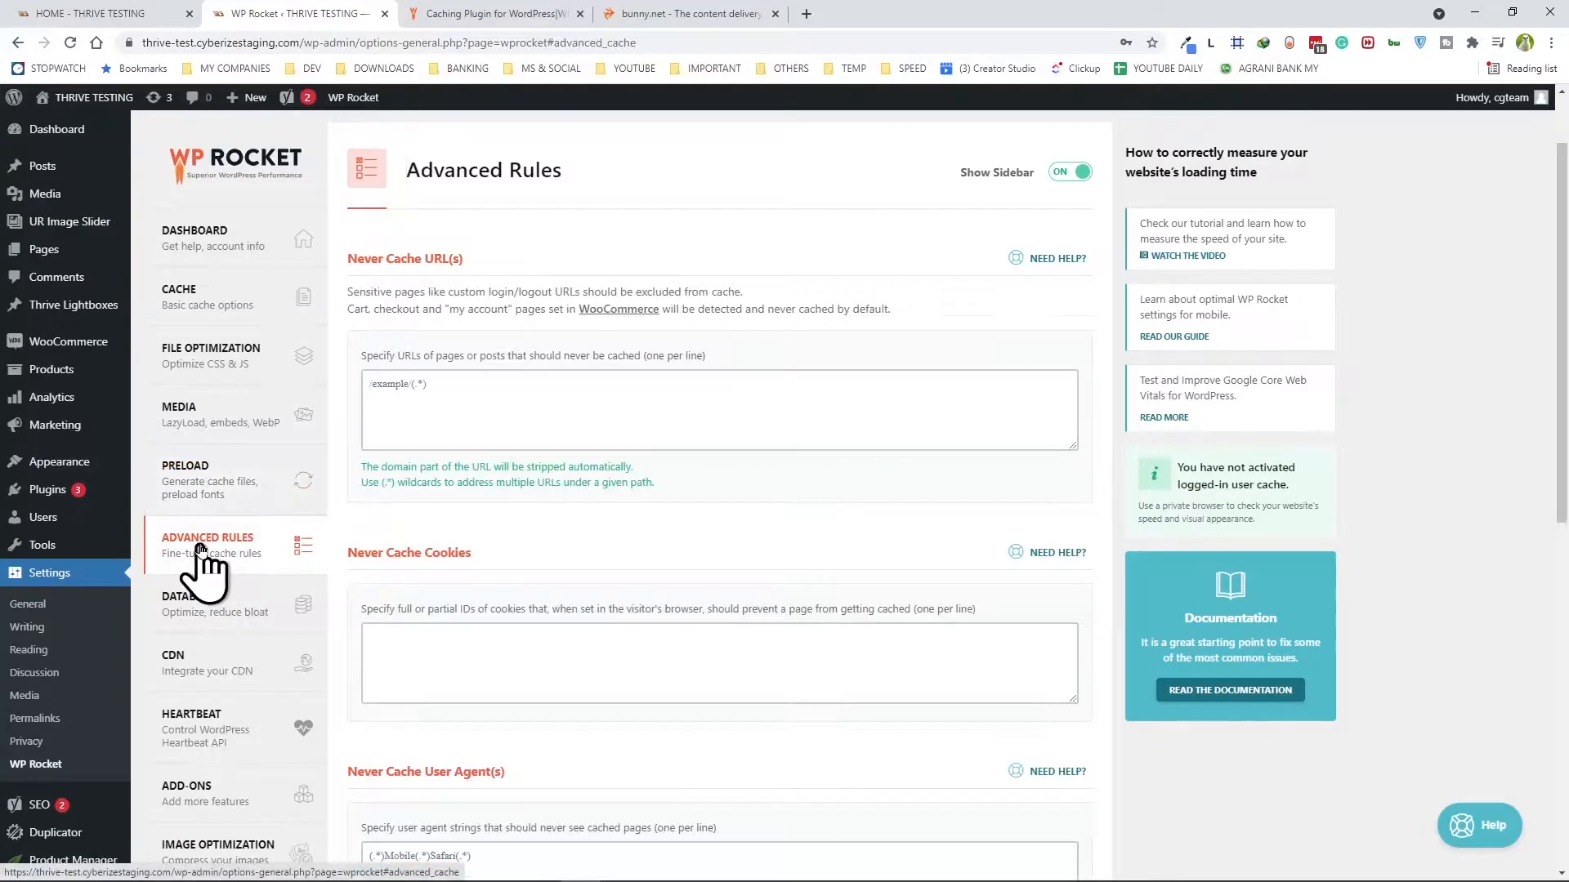
pyautogui.scroll(-9, 789, 255)
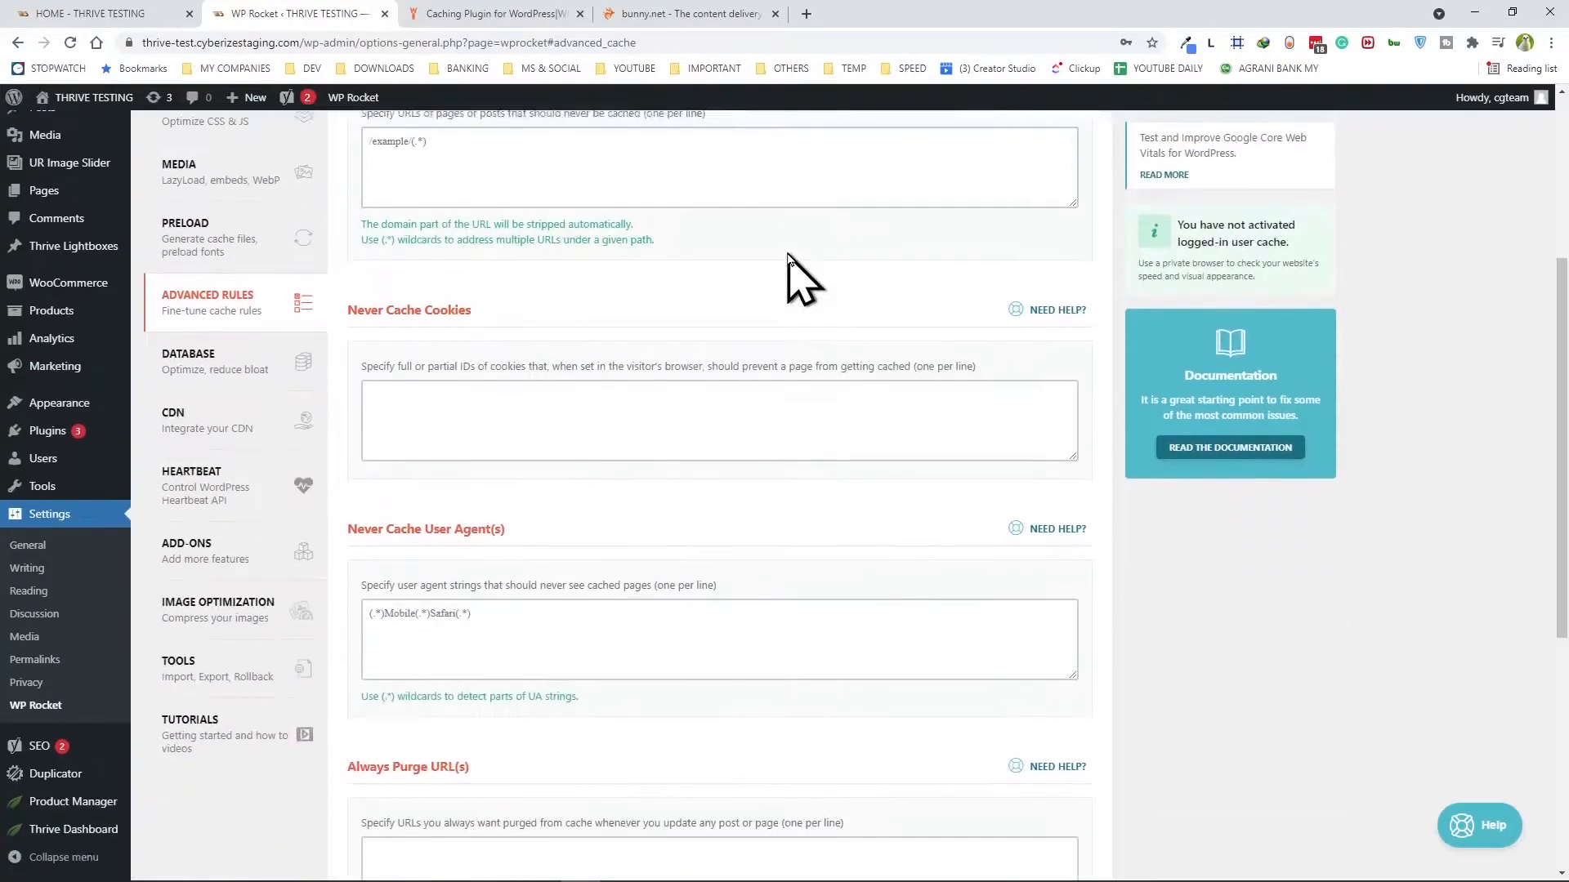
pyautogui.scroll(10, 789, 255)
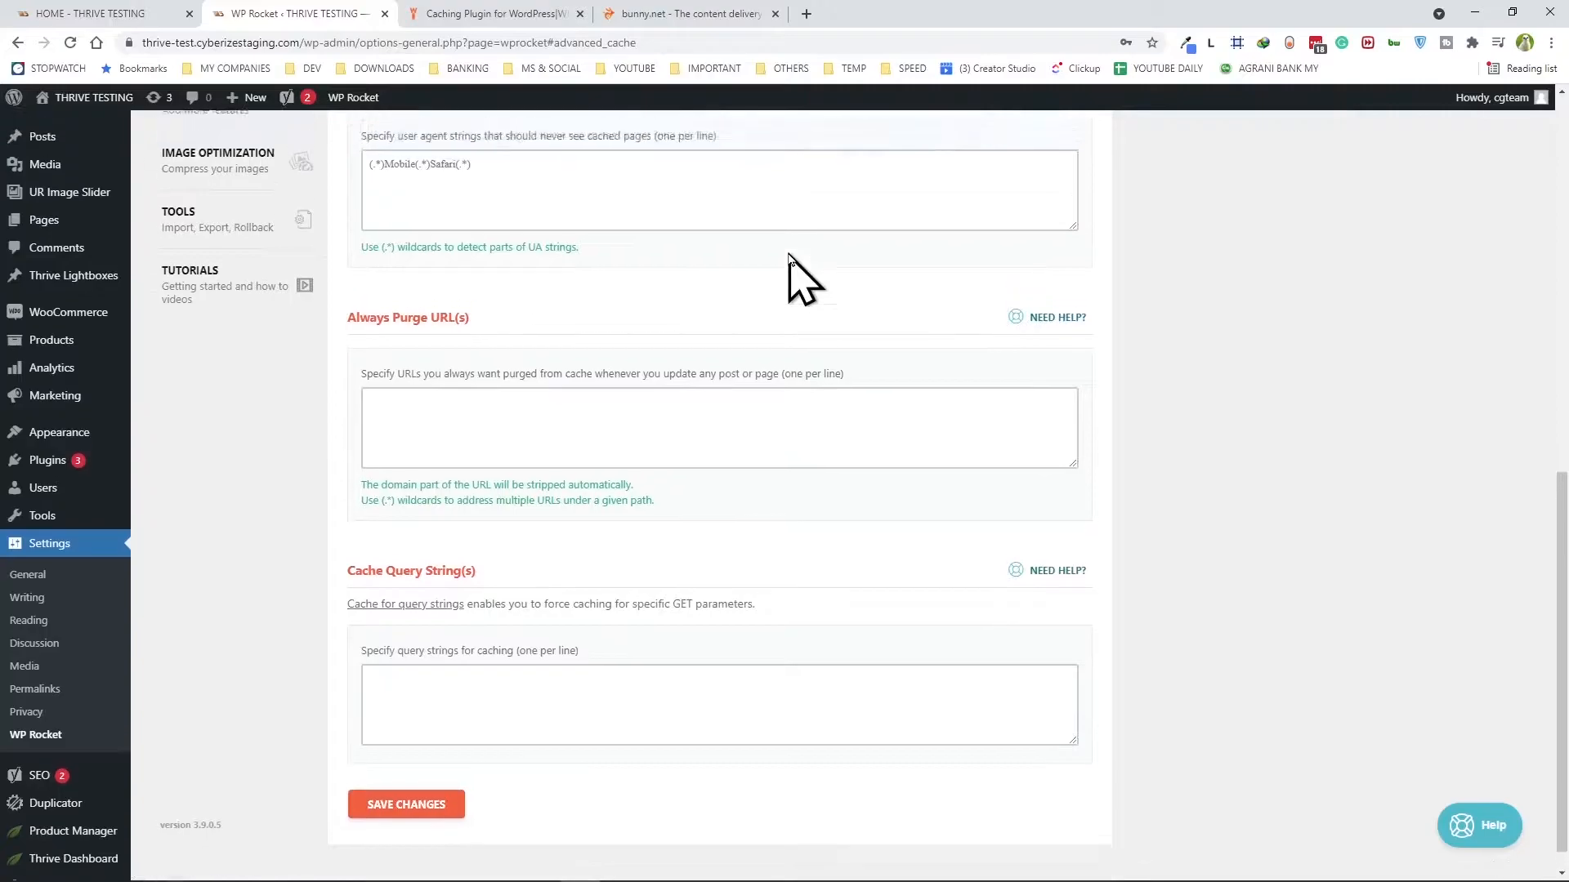
pyautogui.scroll(-4, 683, 480)
pyautogui.scroll(-6, 690, 498)
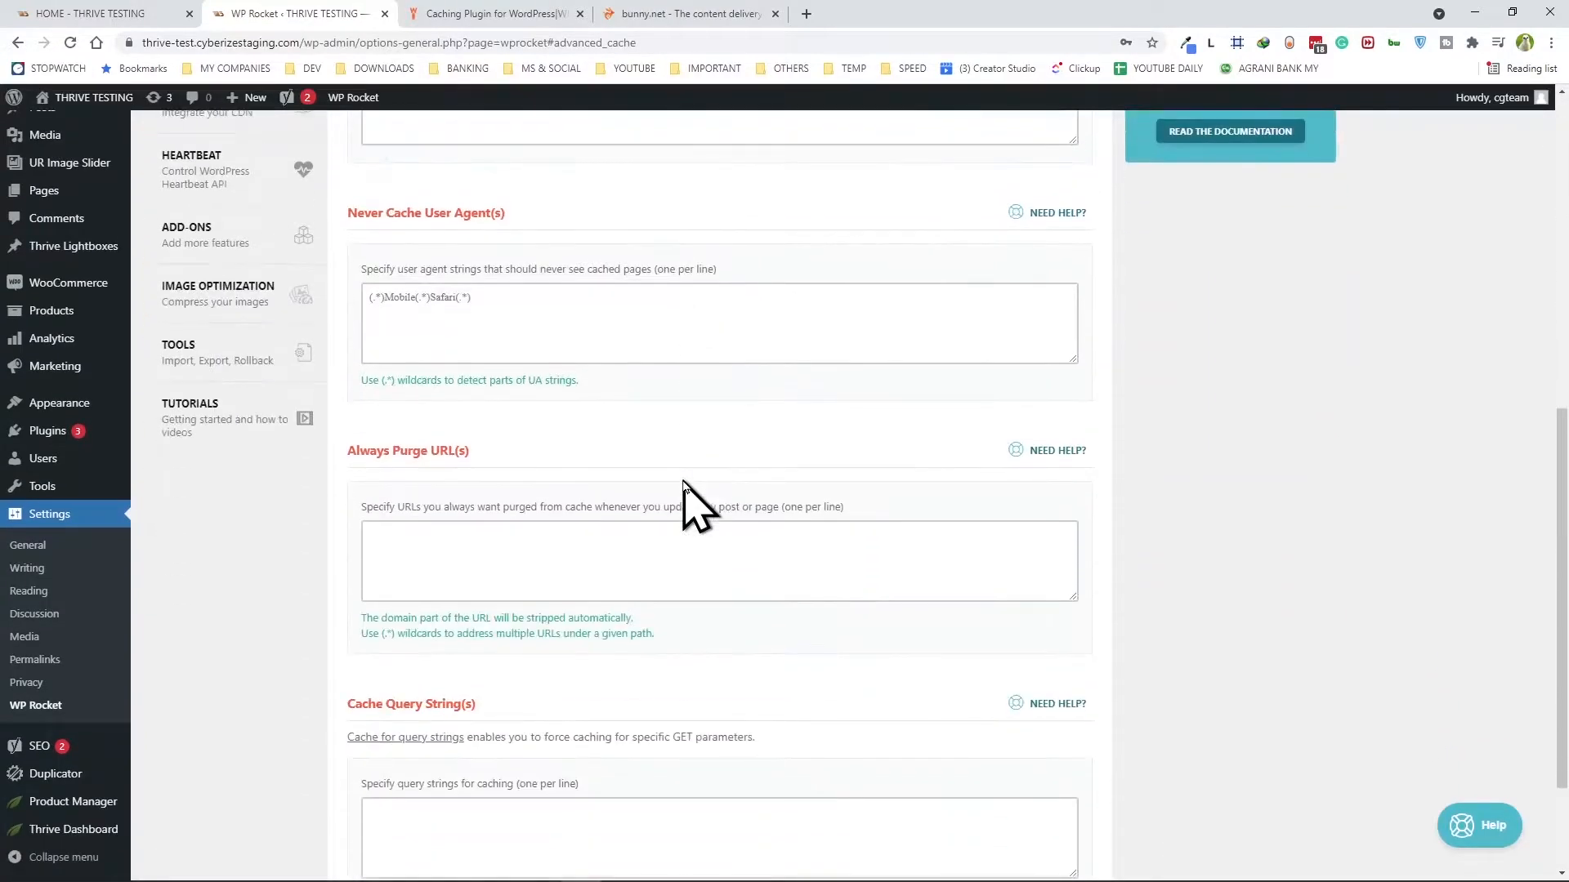
pyautogui.scroll(4, 690, 502)
pyautogui.scroll(6, 683, 480)
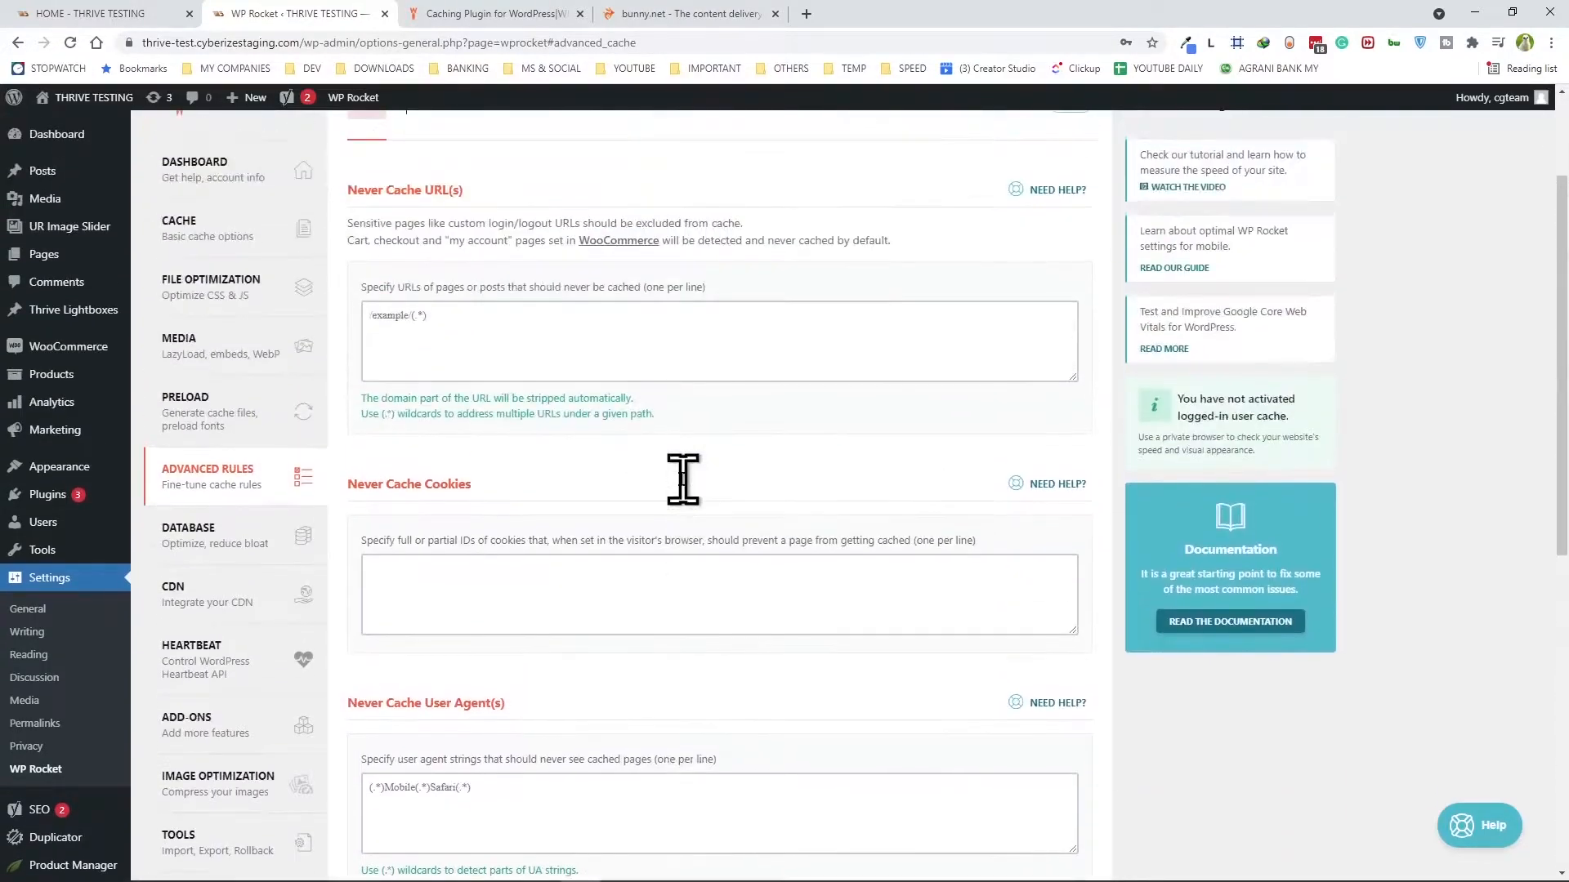
pyautogui.scroll(-4, 690, 494)
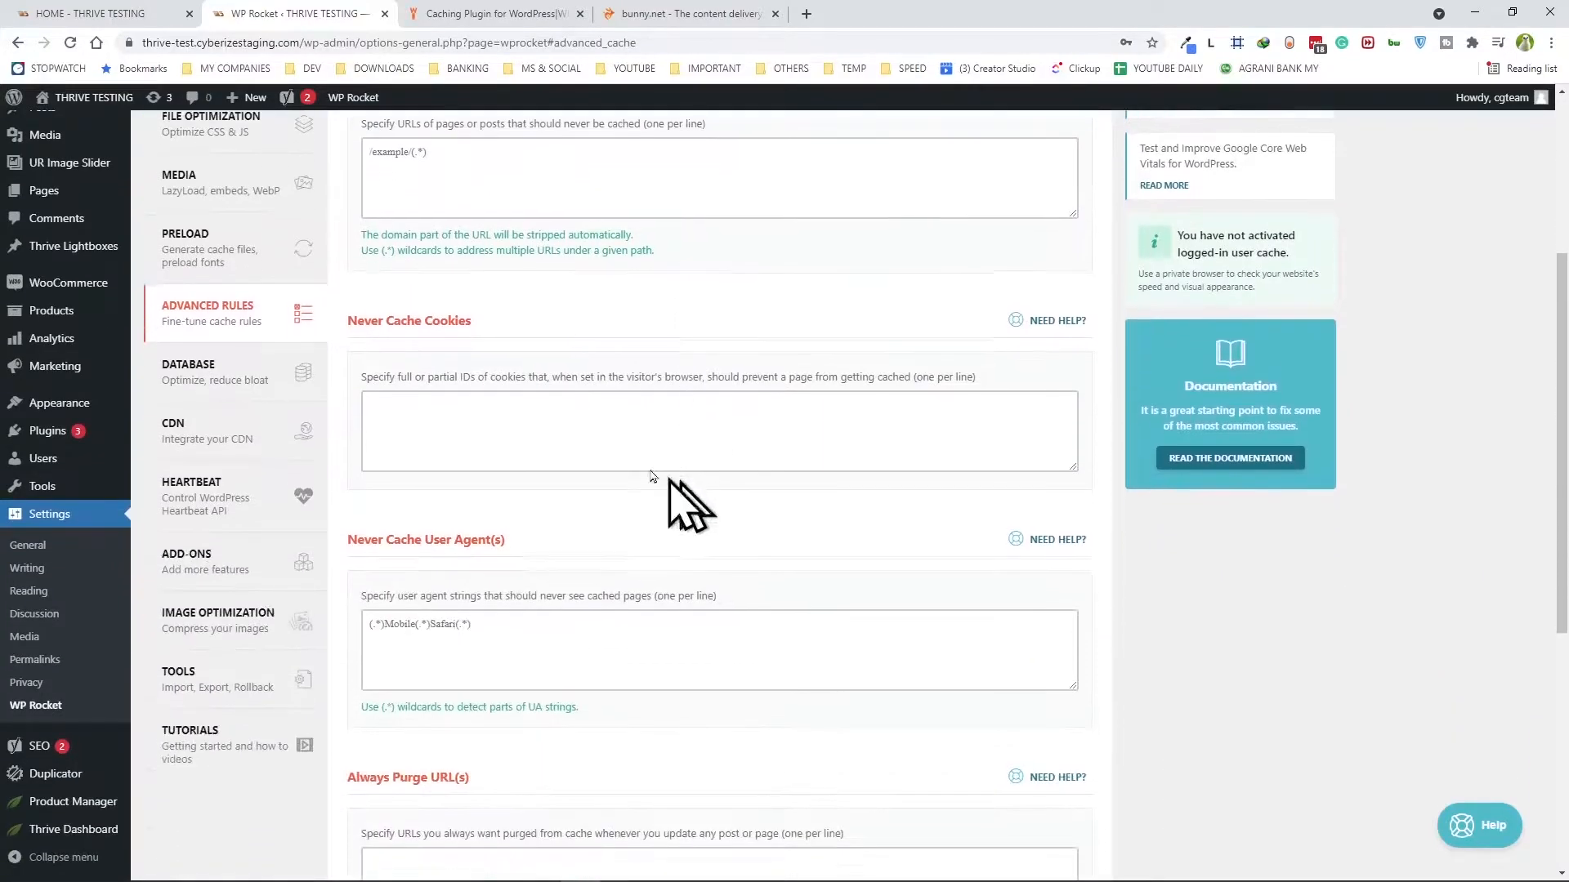
# In the Database settings, select Trashed Posts, Spam Comments, Trashed Comments and Expired transients for cleanup
pyautogui.click(211, 386)
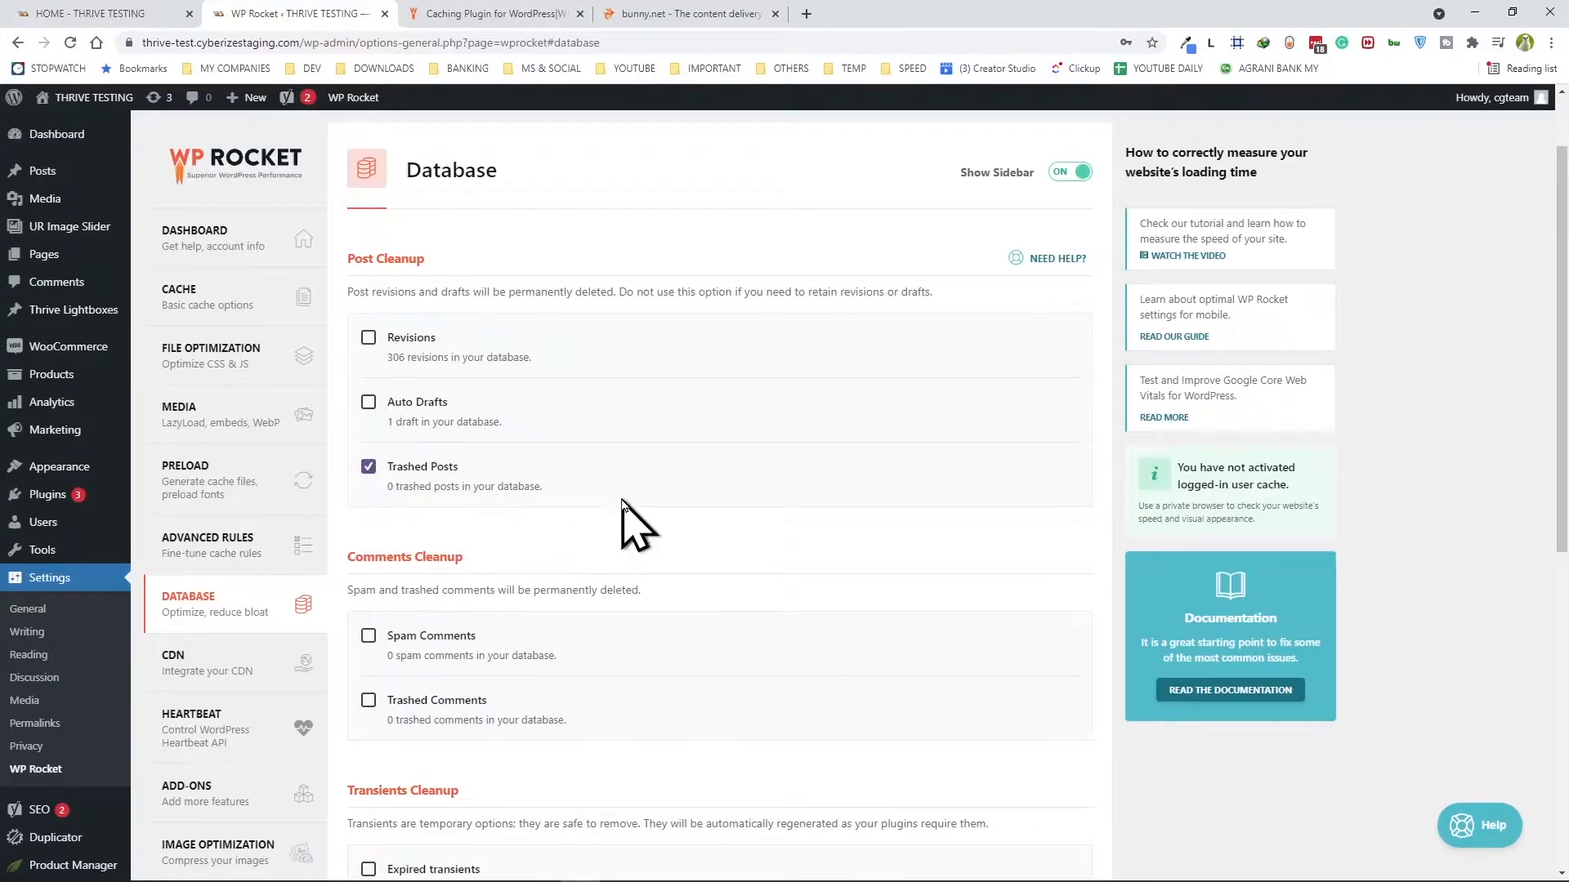
pyautogui.scroll(-3, 622, 502)
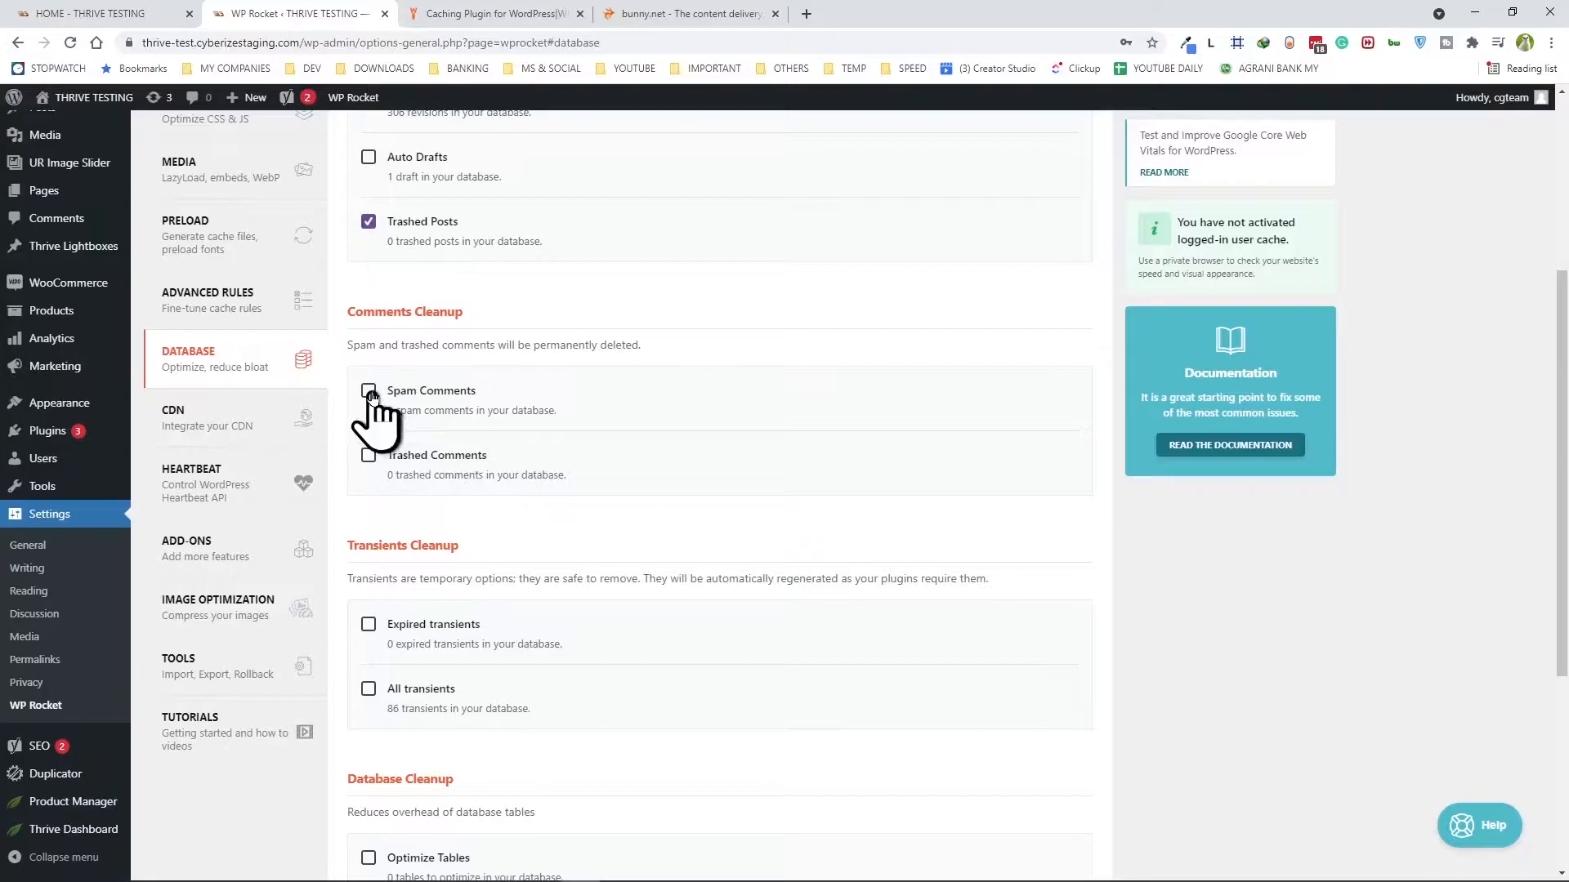
pyautogui.click(368, 457)
pyautogui.scroll(-3, 596, 519)
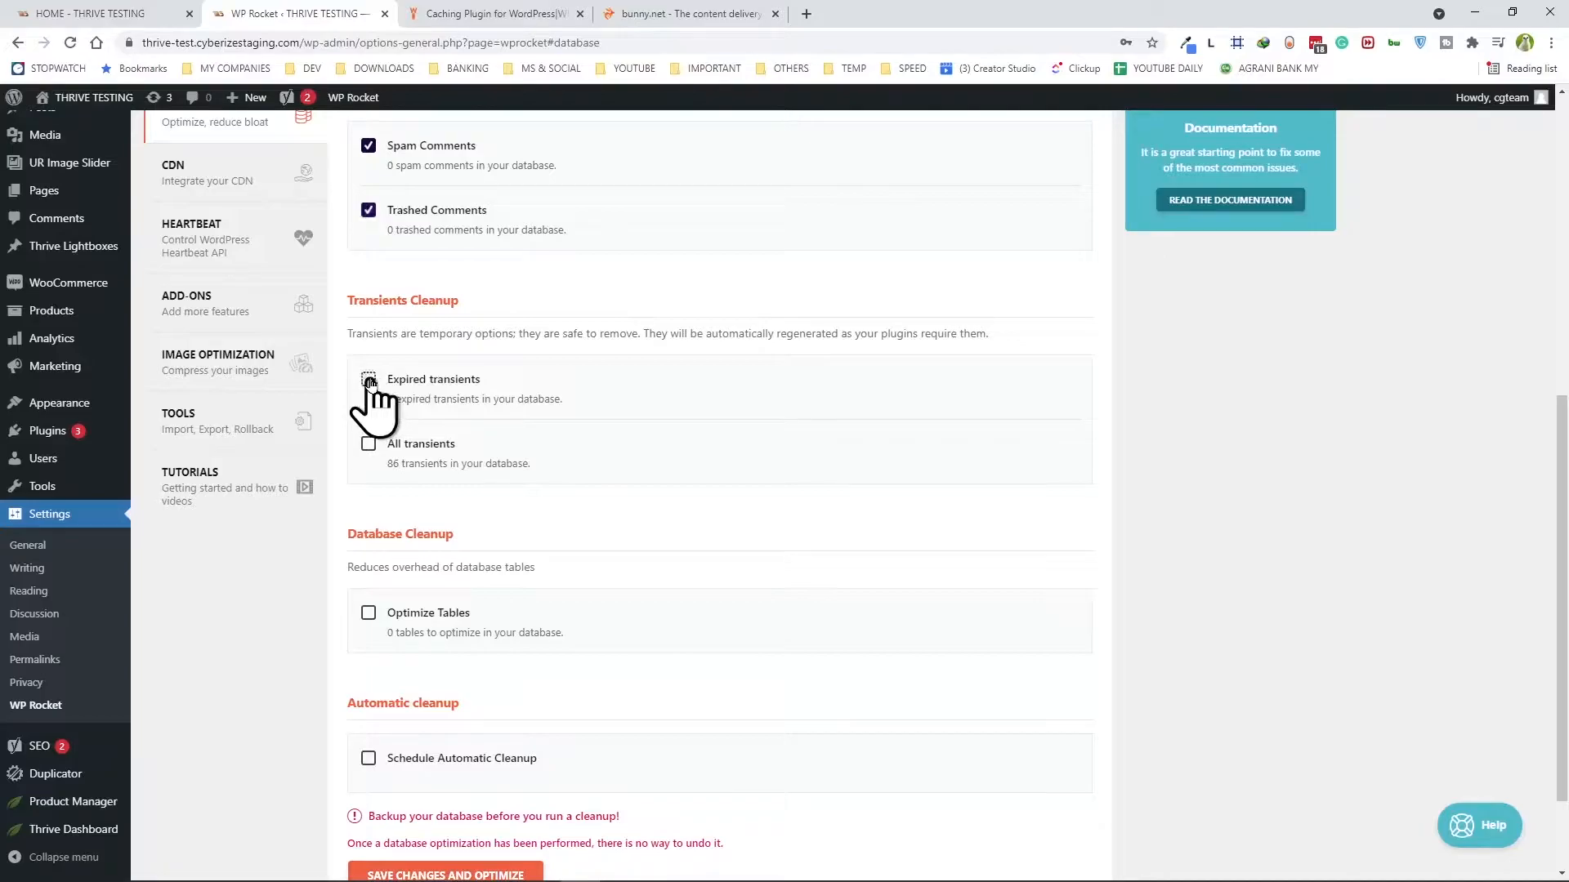
pyautogui.click(369, 380)
pyautogui.scroll(-2, 884, 427)
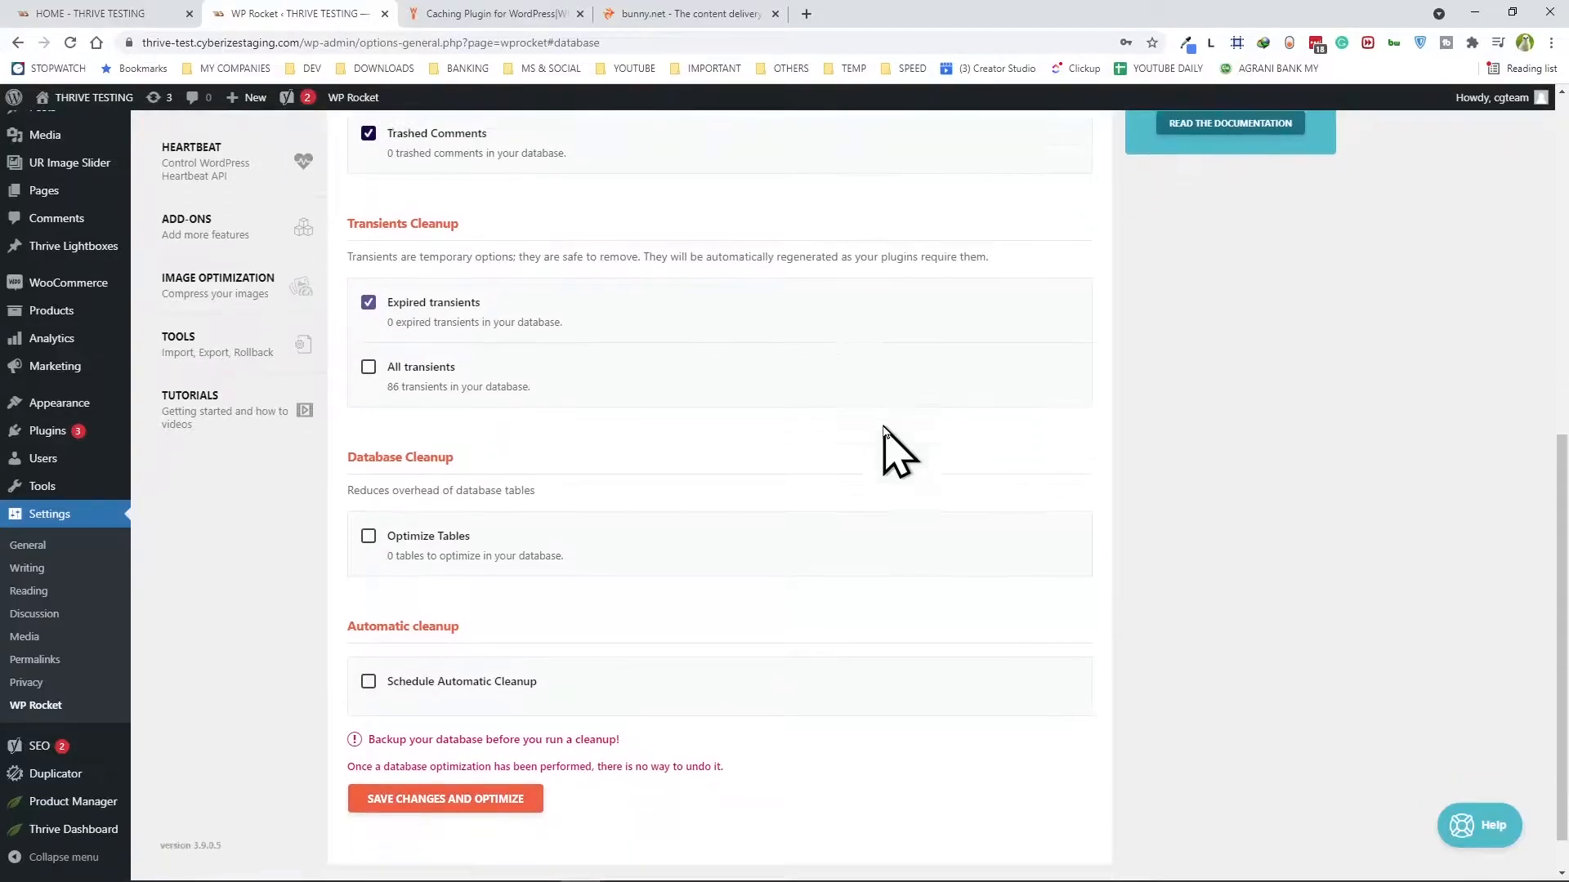
pyautogui.scroll(6, 884, 427)
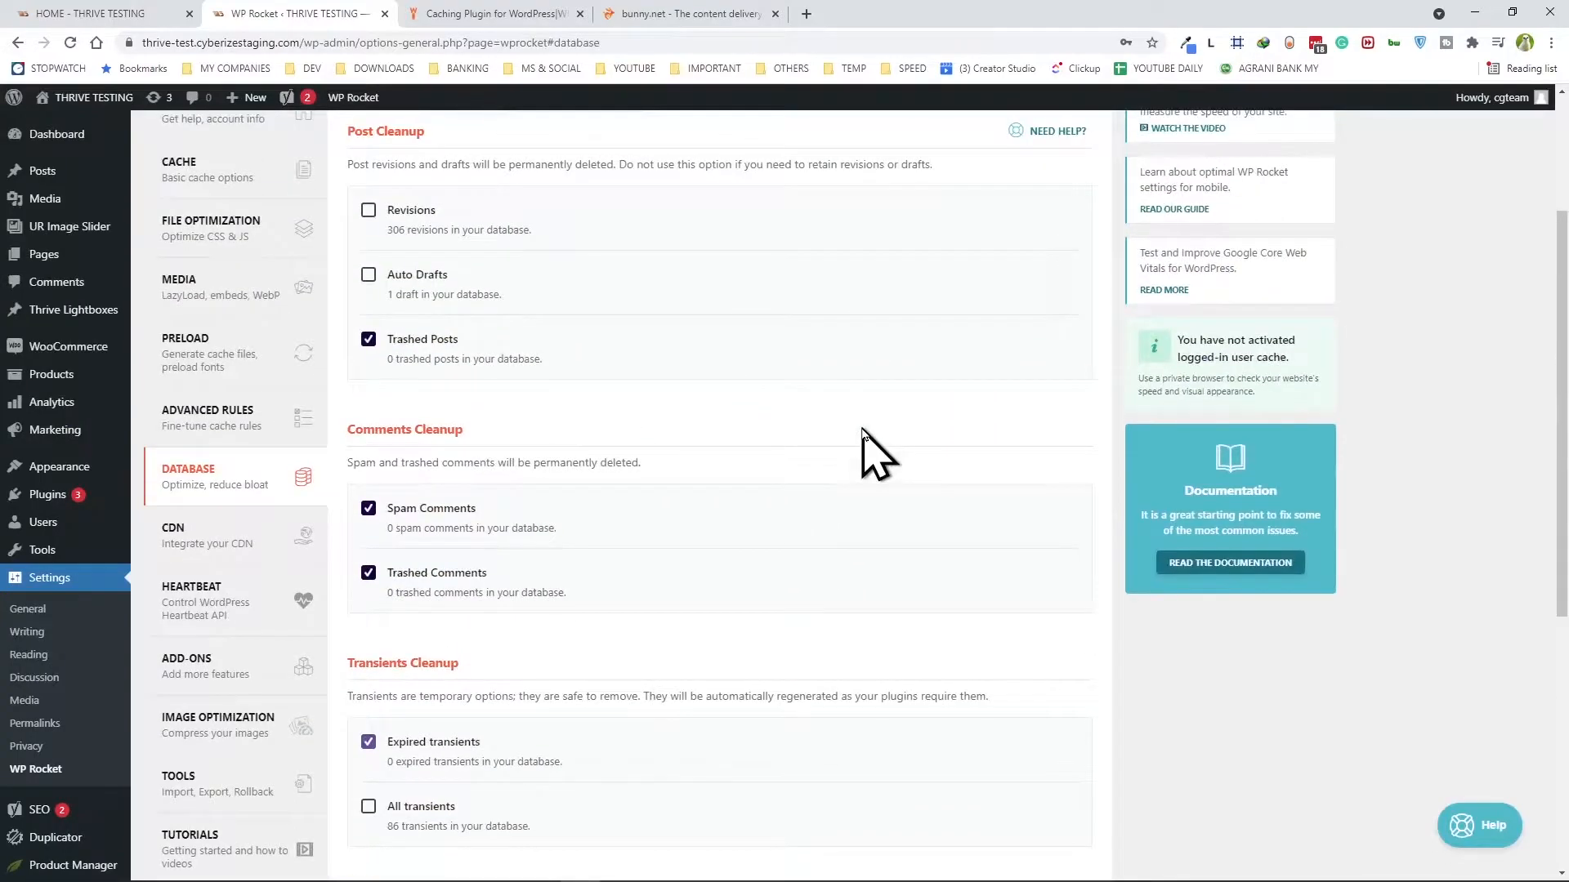
# Review the CDN settings and the Heartbeat activity options for backend, post editor and frontend
pyautogui.click(209, 539)
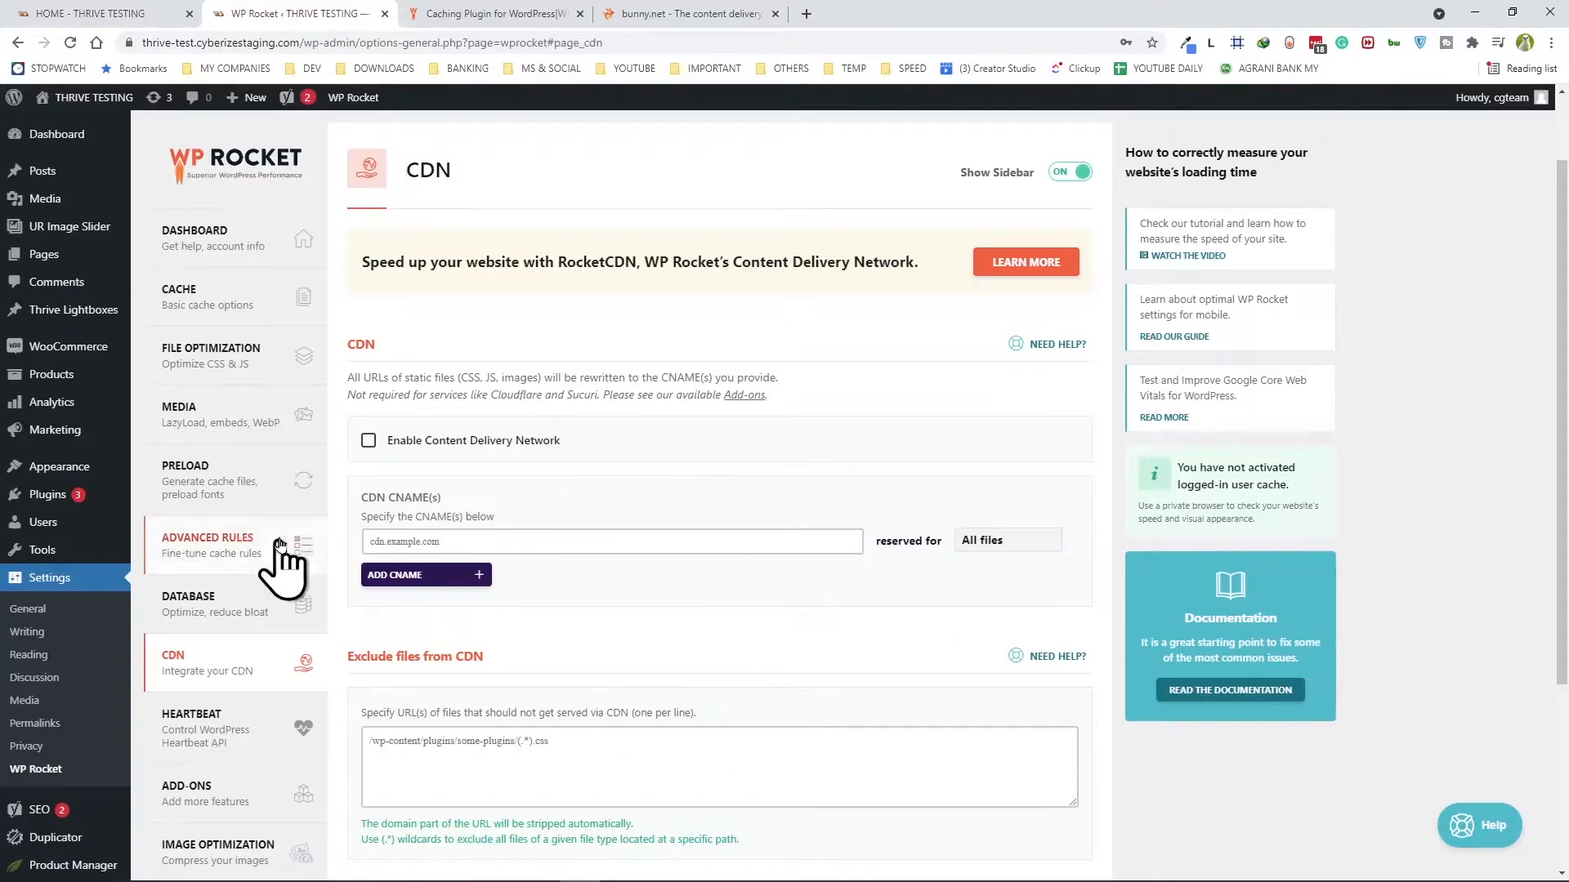
pyautogui.scroll(-2, 584, 613)
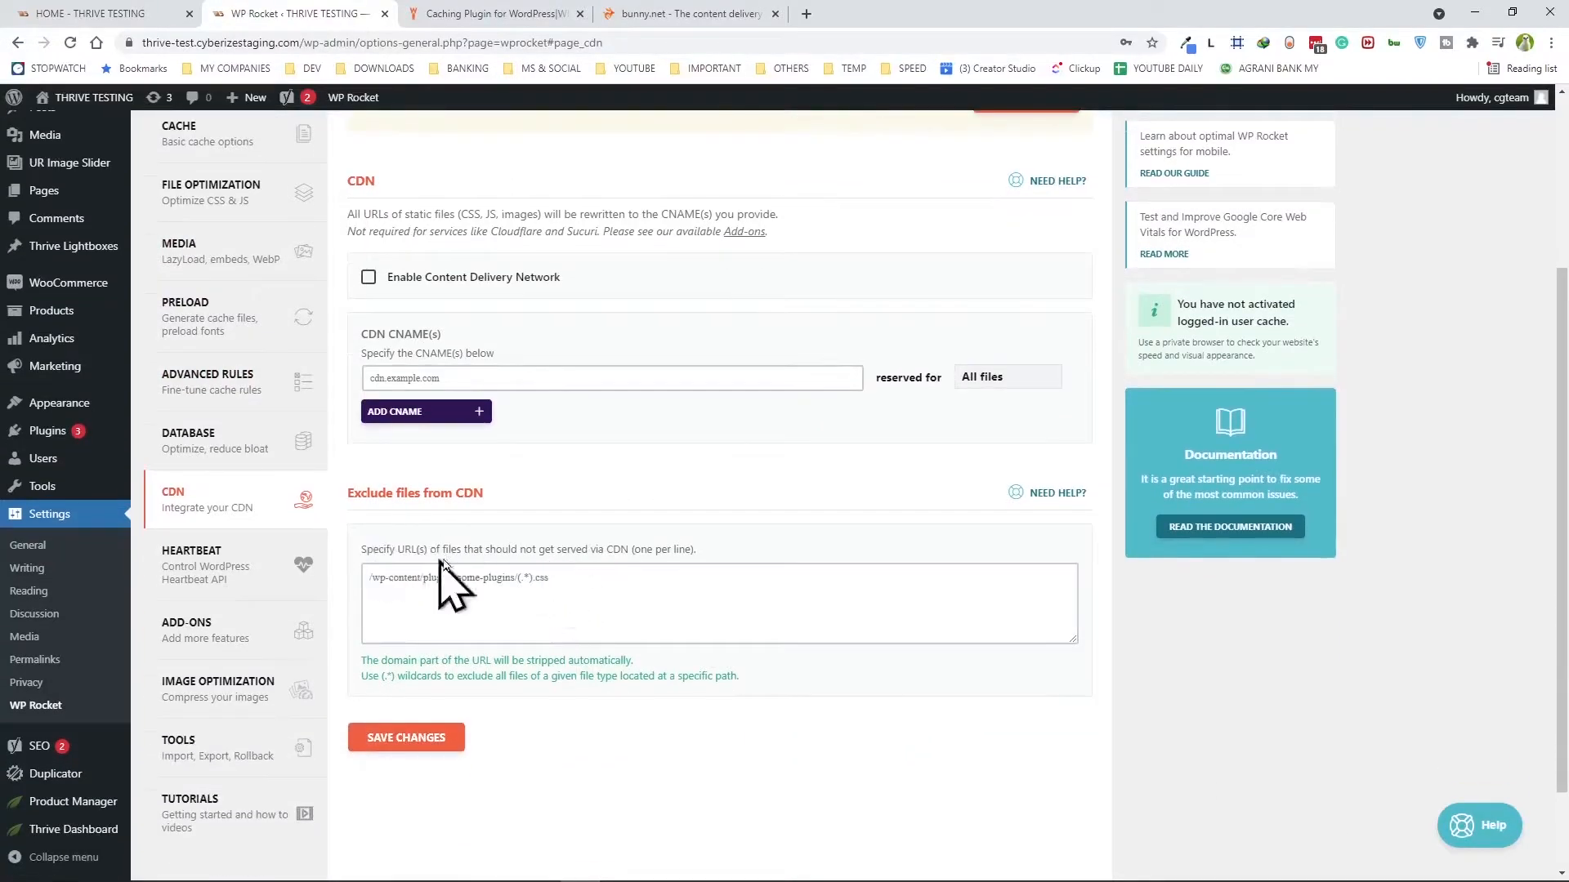
pyautogui.scroll(-1, 470, 555)
pyautogui.click(214, 466)
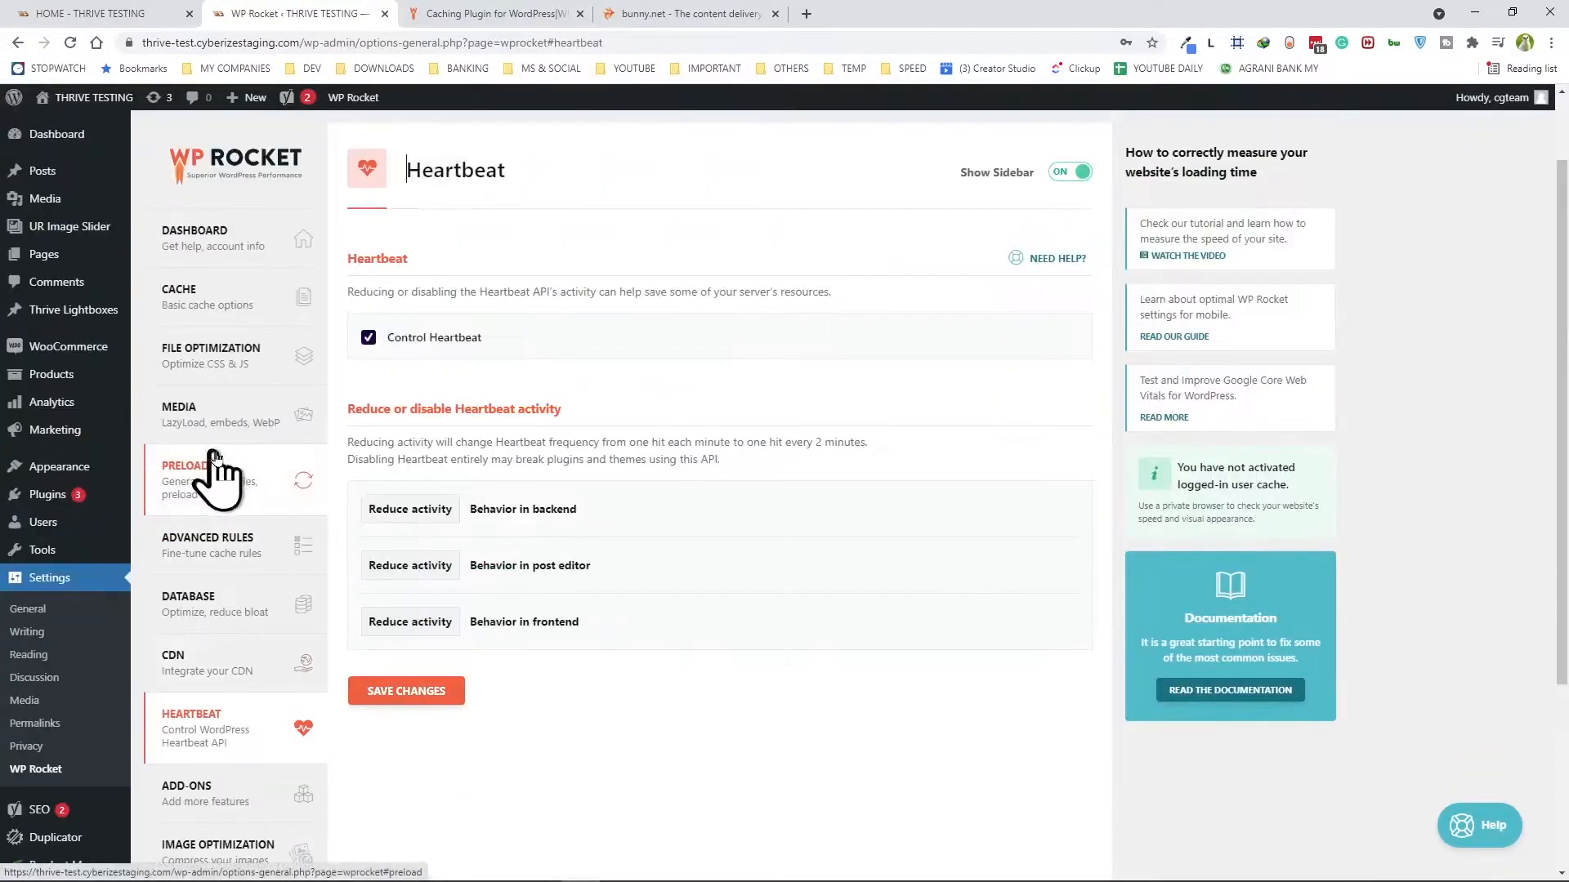
pyautogui.scroll(-2, 514, 438)
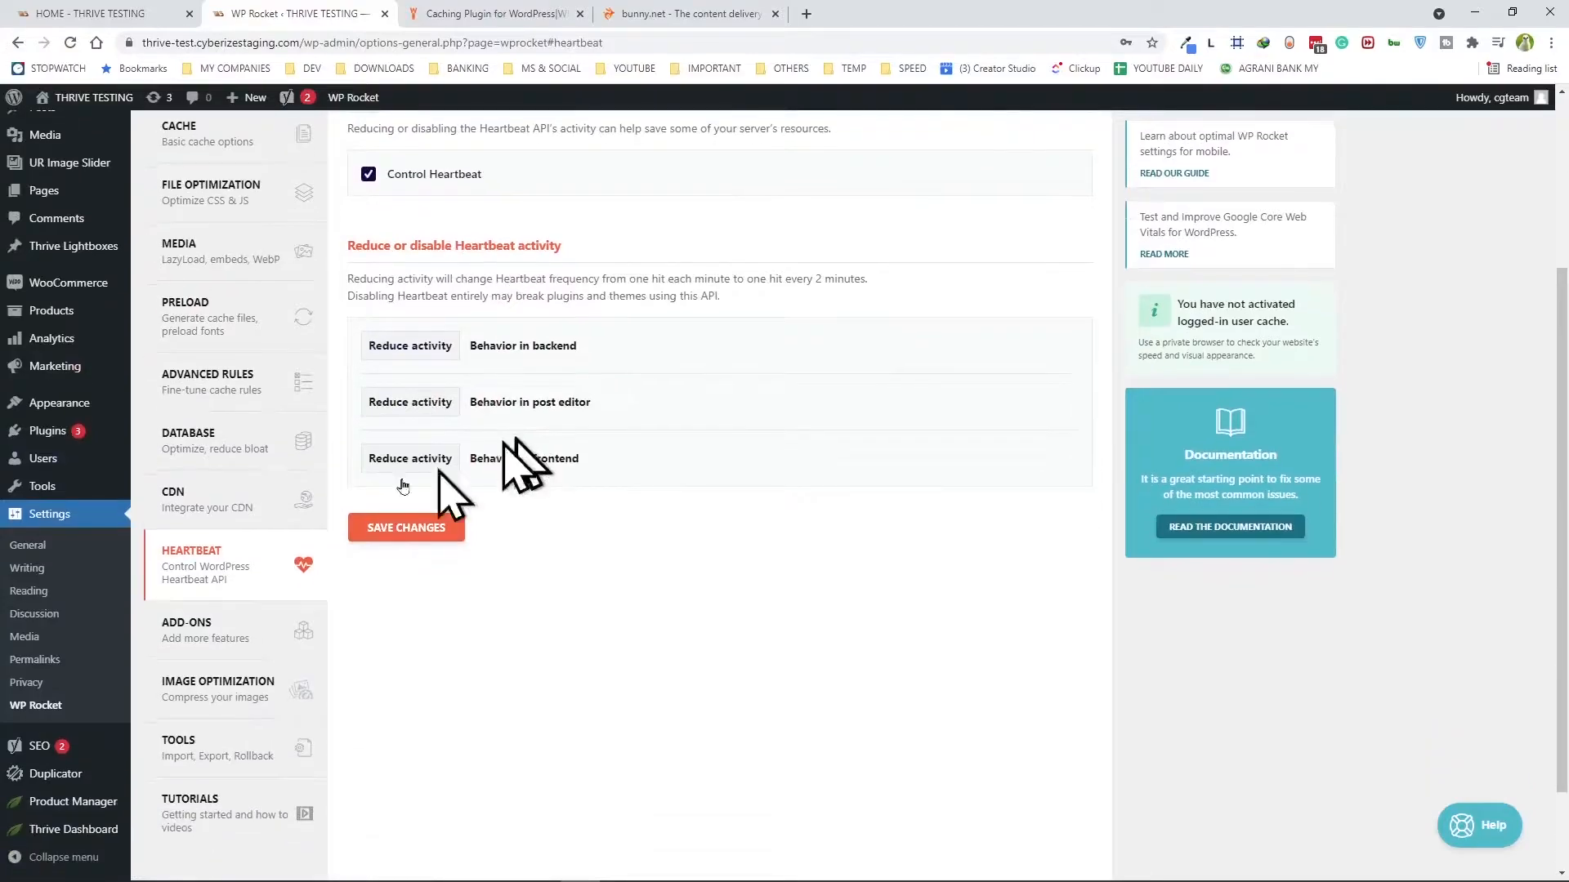
# Look over the Varnish, Cloudflare and Sucuri options in the Add-ons settings
pyautogui.click(192, 636)
pyautogui.scroll(-2, 621, 555)
pyautogui.scroll(-2, 621, 531)
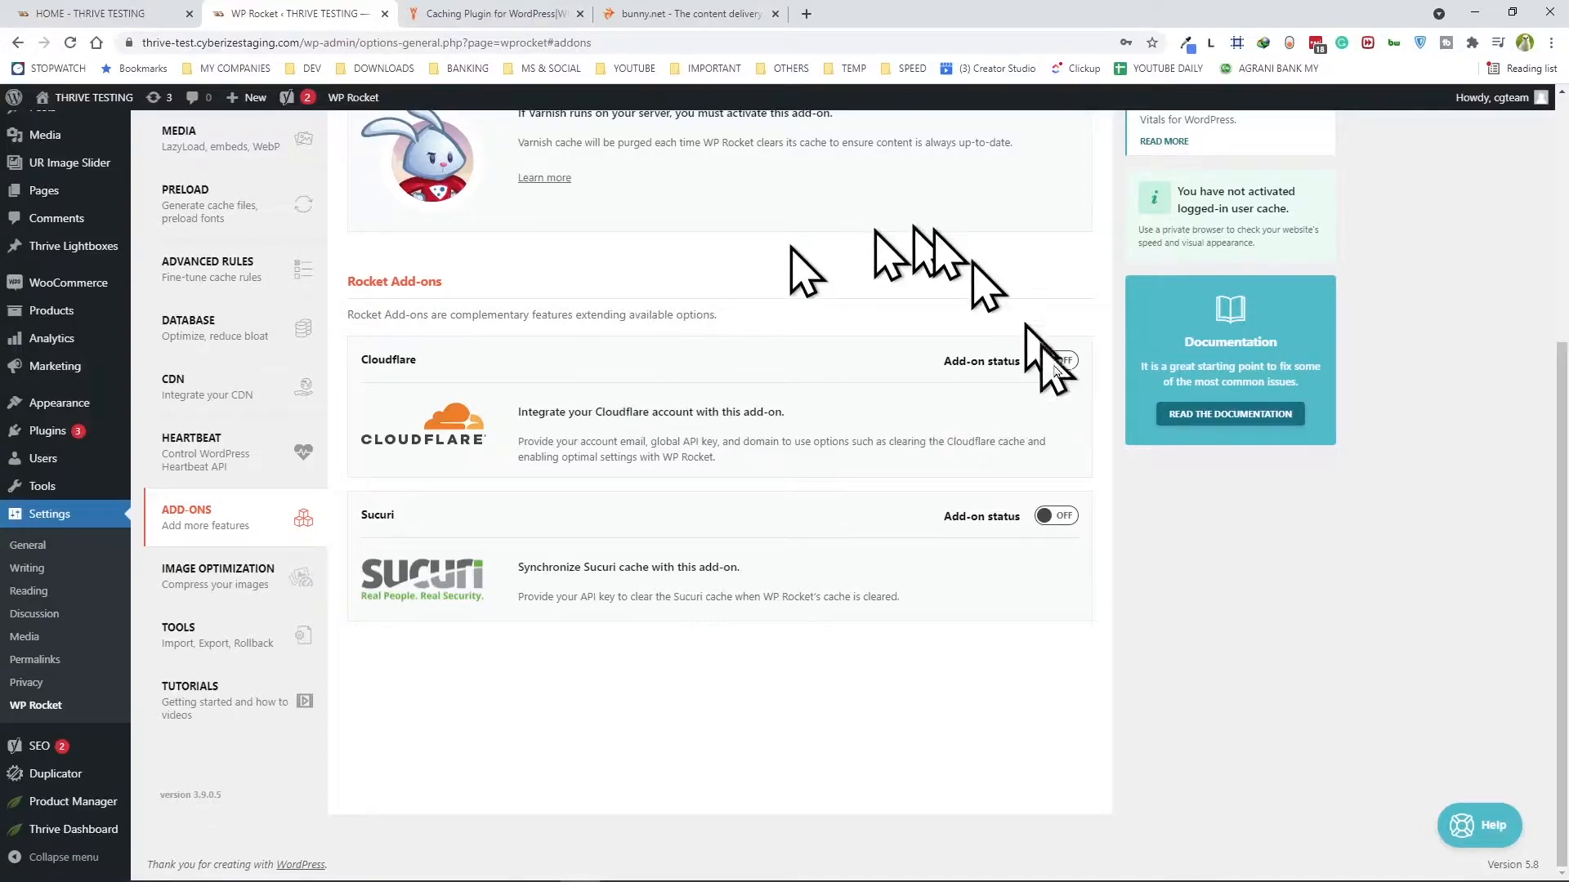
pyautogui.scroll(1, 893, 455)
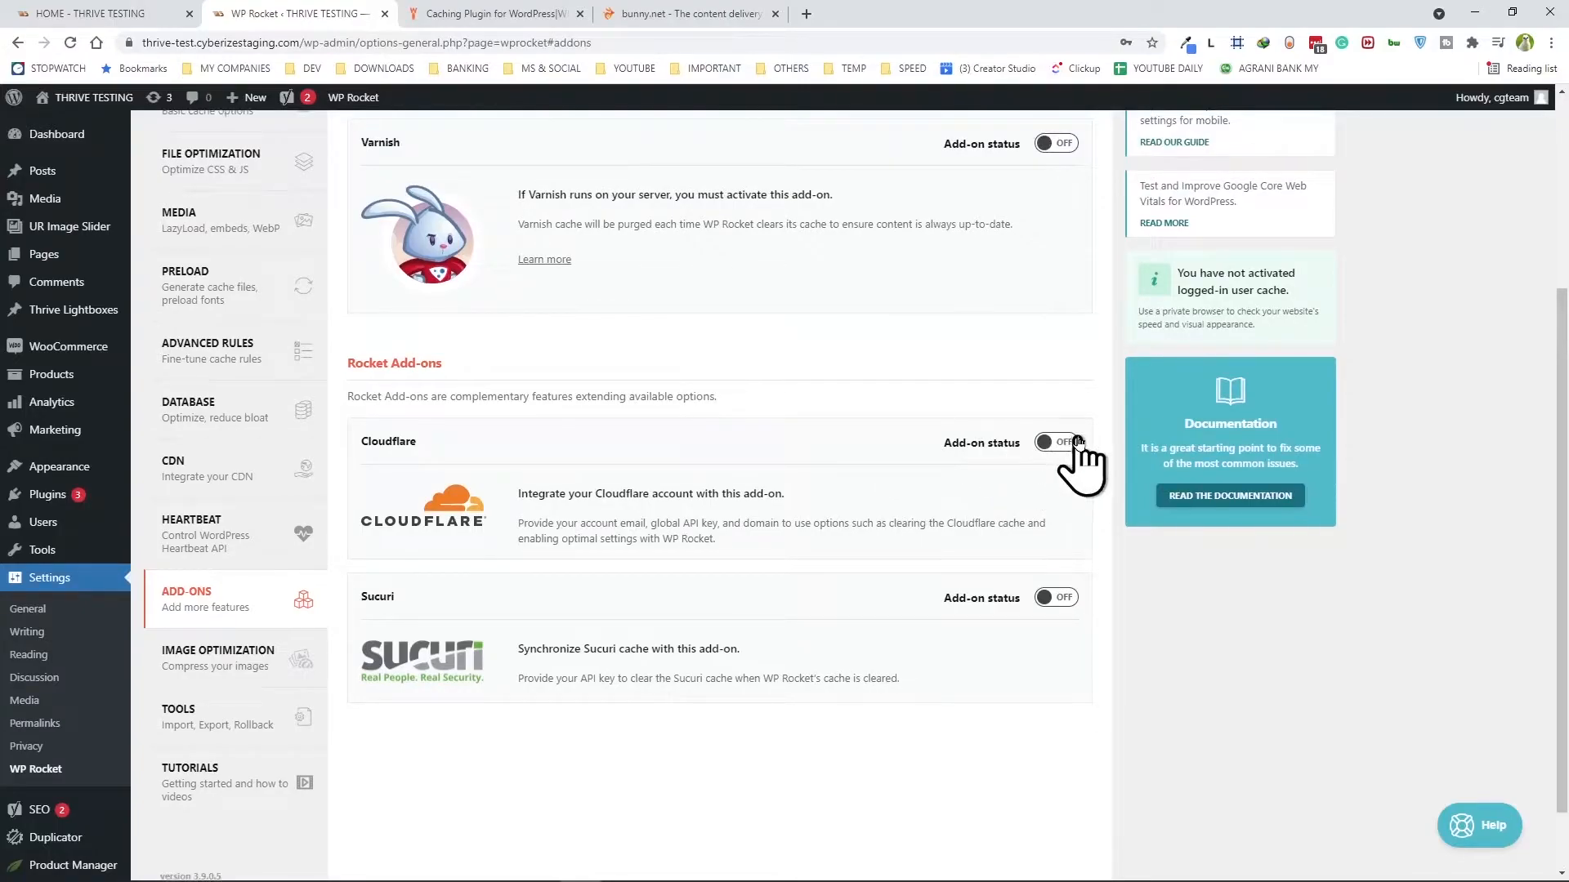
pyautogui.scroll(-1, 368, 631)
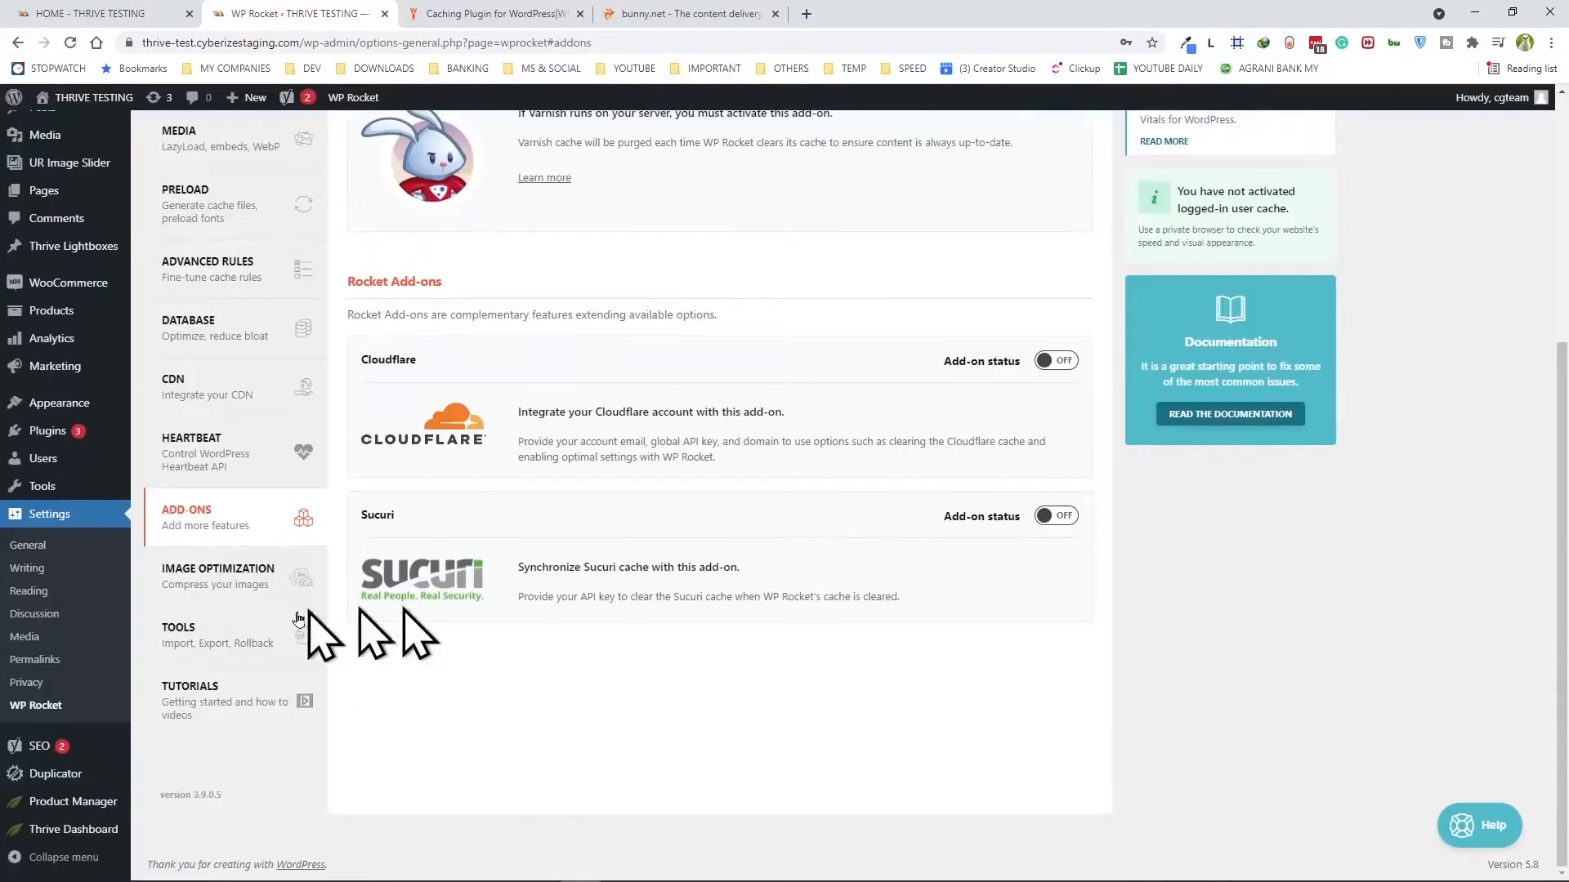
# Review the Imagify offer under Image Optimization and the export, import and rollback options under Tools
pyautogui.click(200, 594)
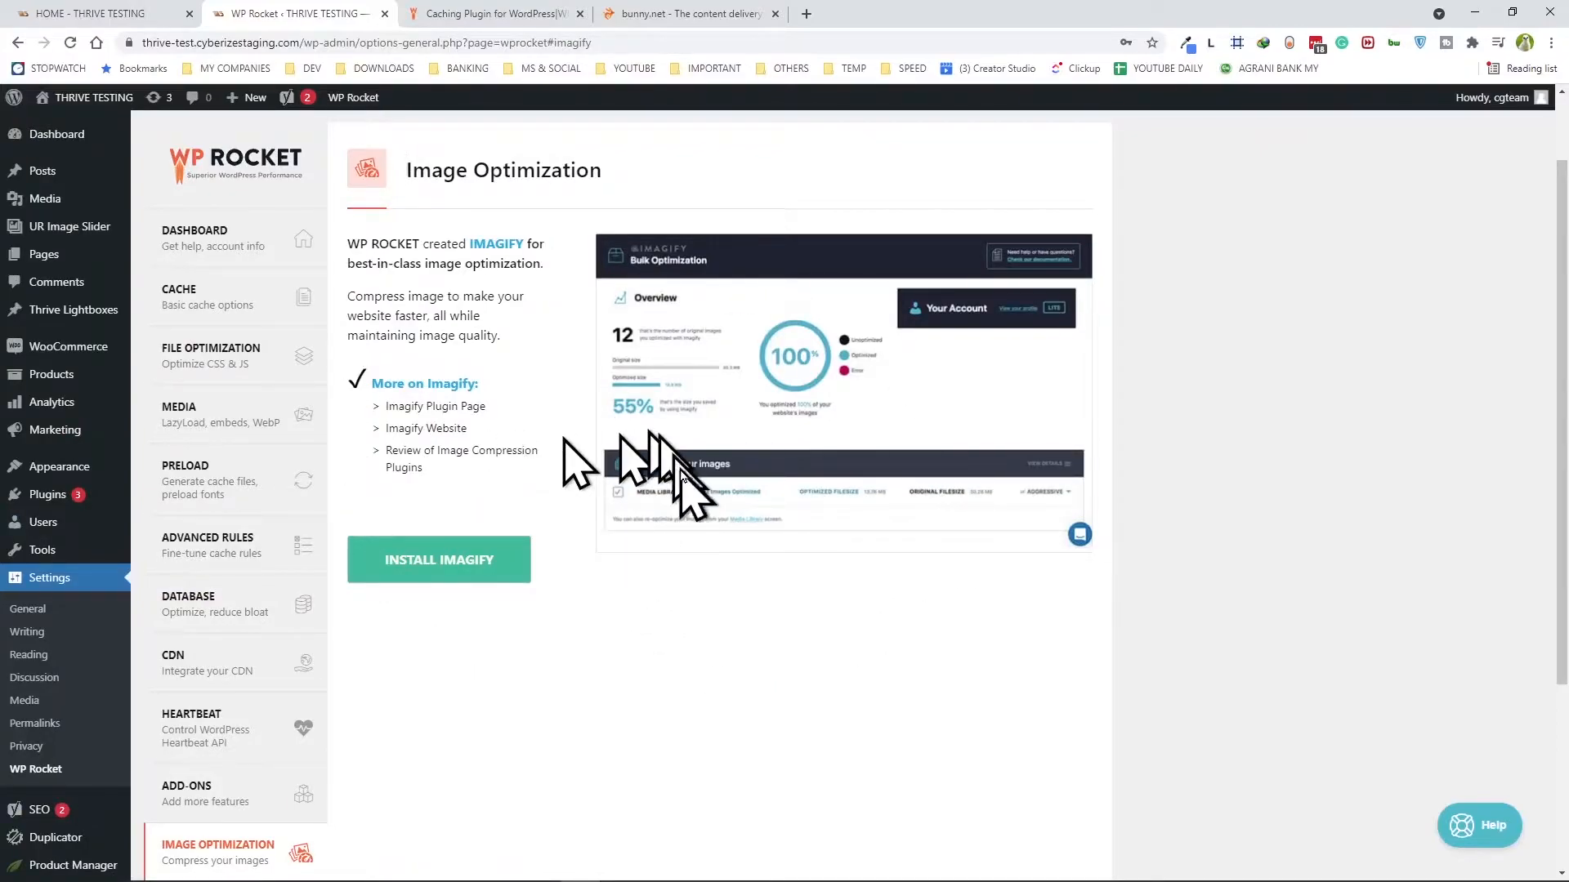
pyautogui.scroll(-3, 686, 490)
pyautogui.click(222, 681)
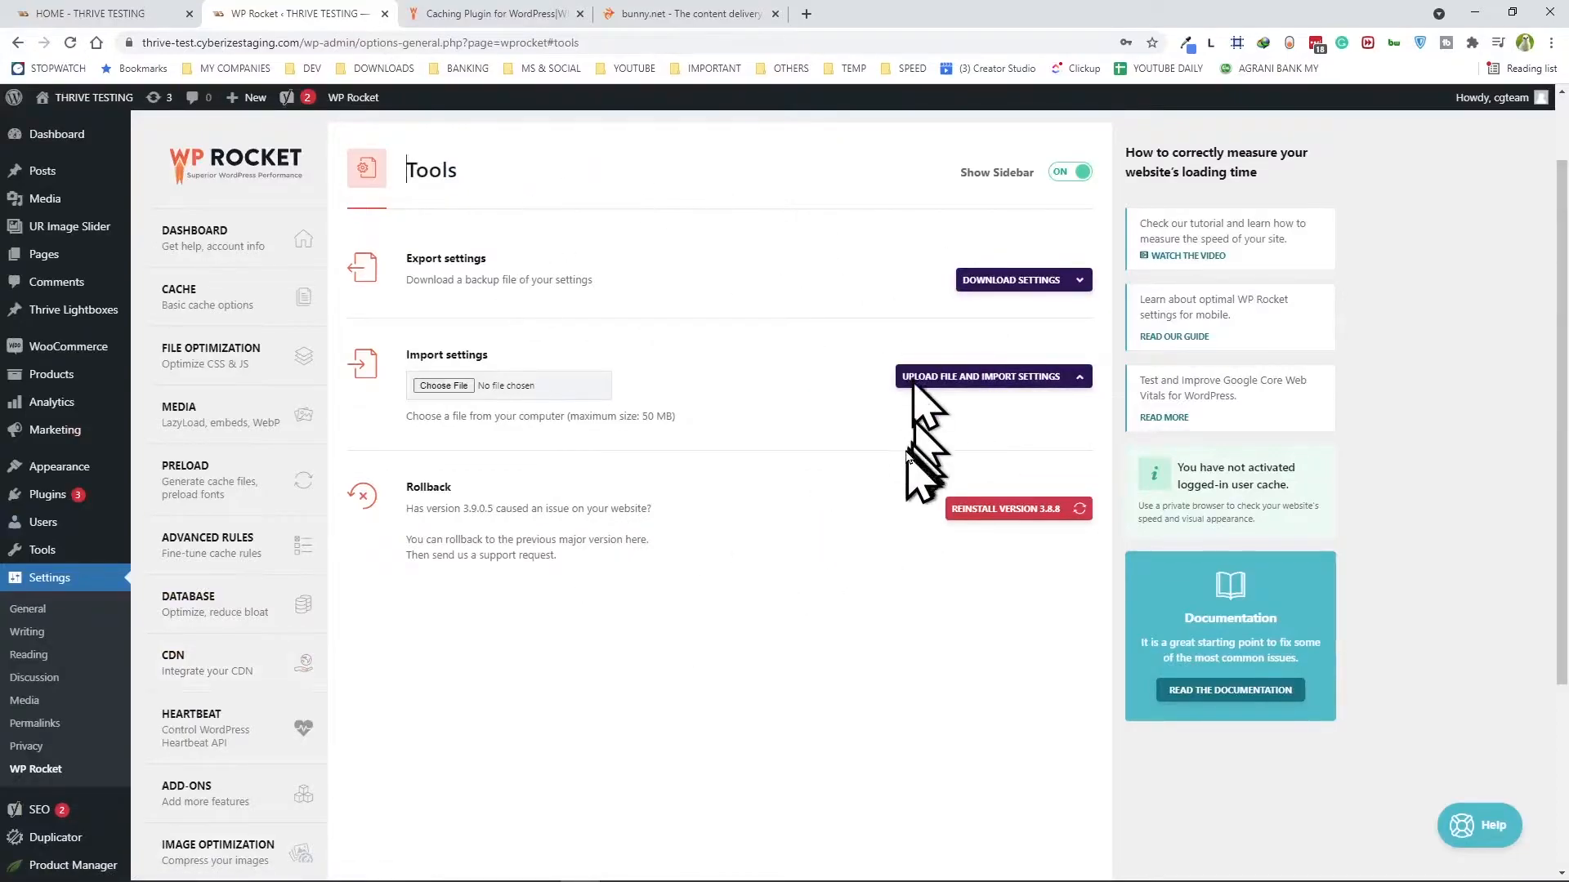
pyautogui.scroll(-3, 883, 450)
pyautogui.scroll(2, 874, 455)
pyautogui.scroll(-2, 875, 455)
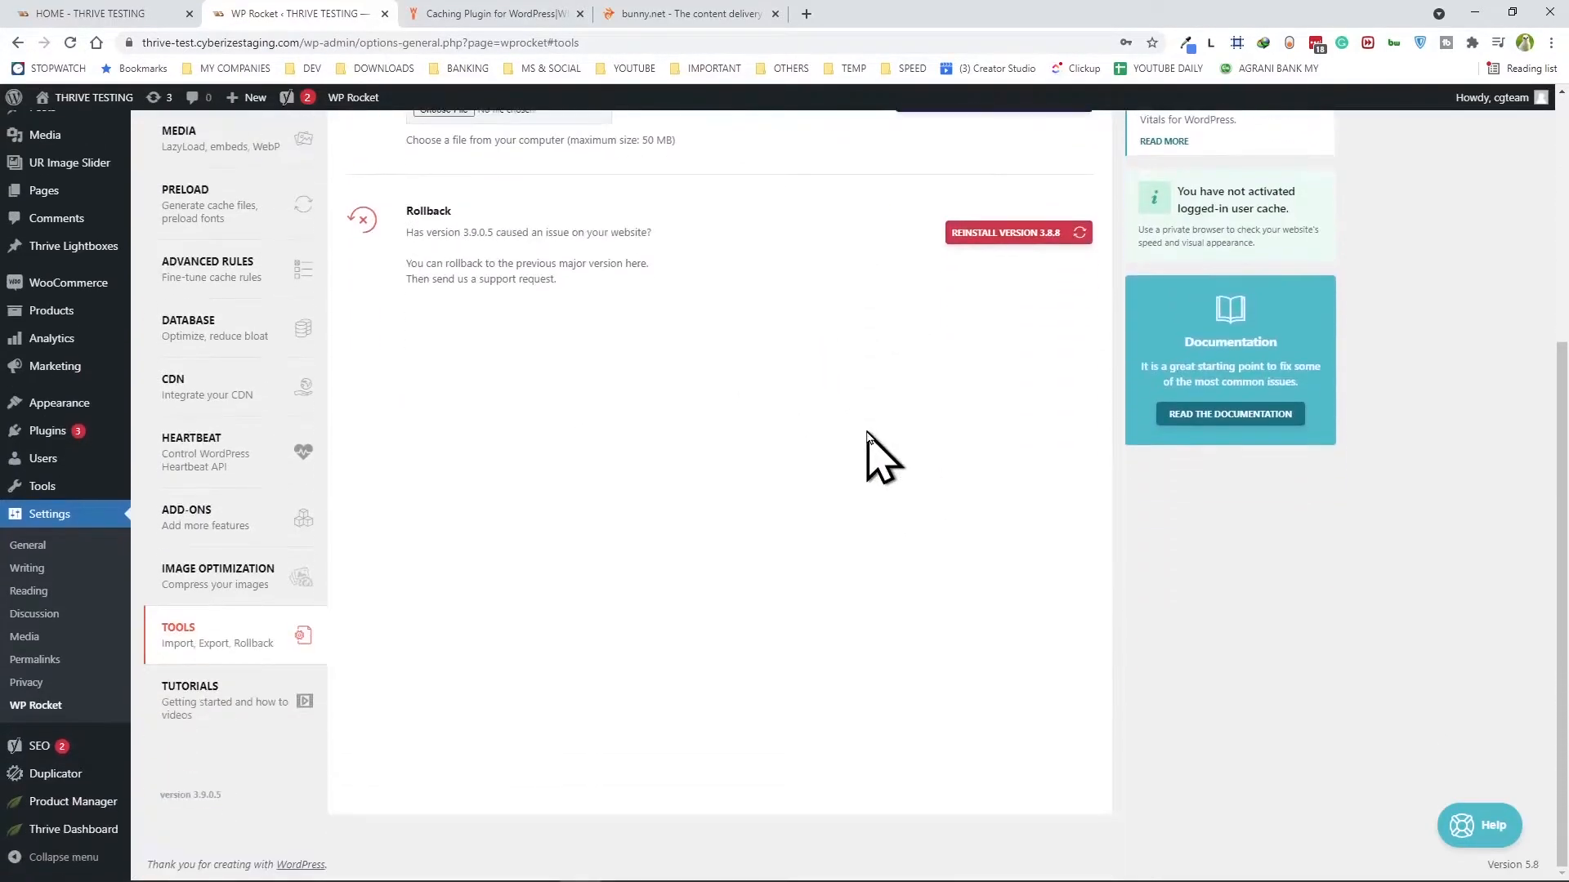
pyautogui.scroll(4, 525, 666)
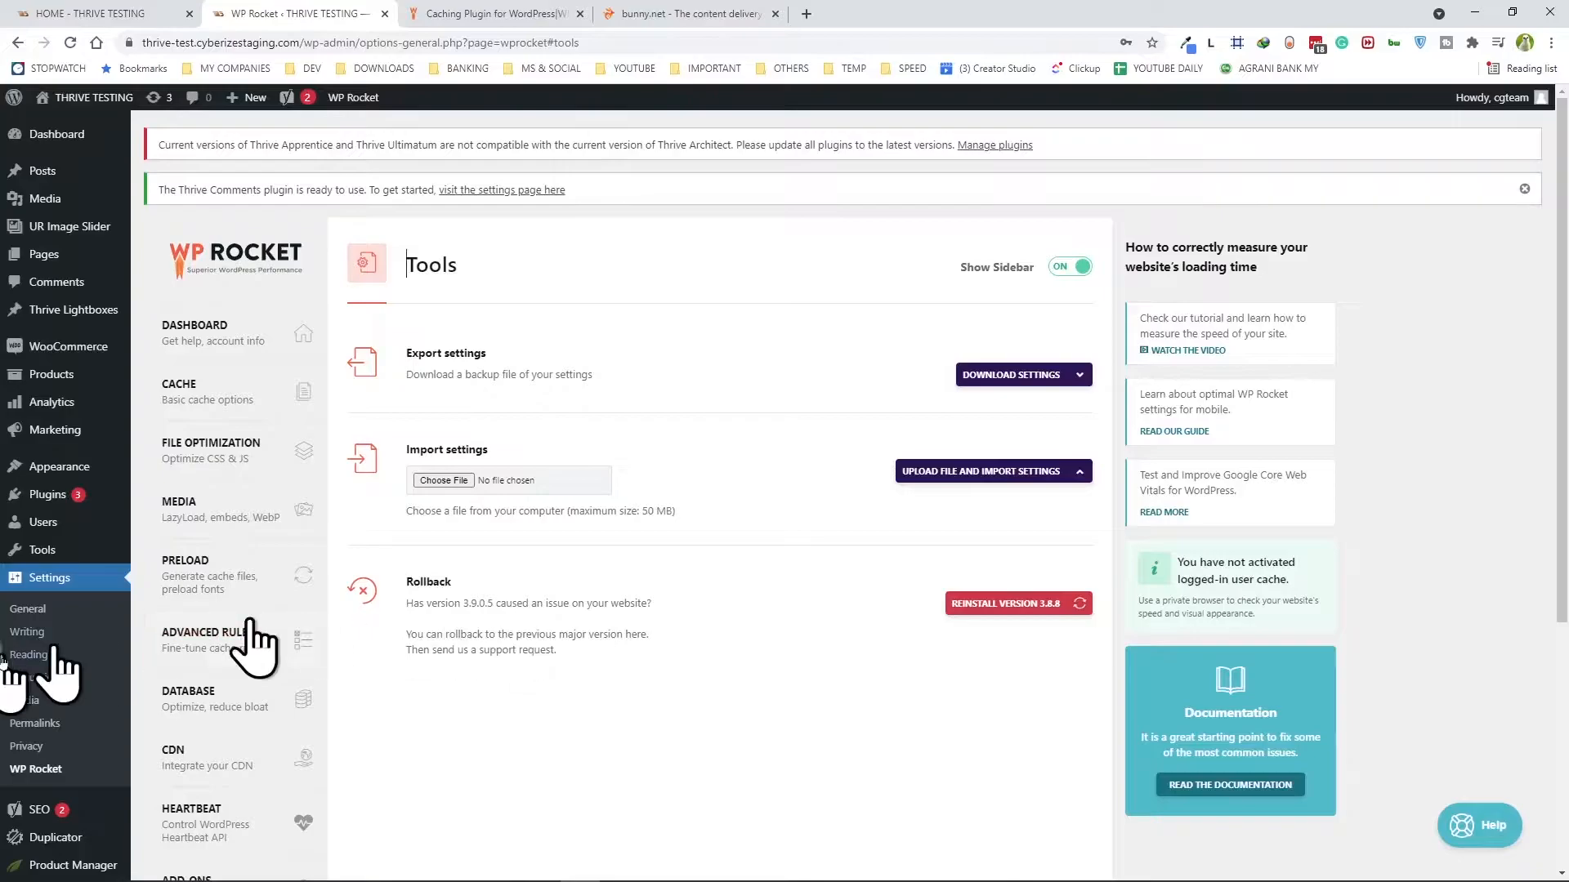
# Open WP Rocket's CDN settings, switch to the bunny.net dashboard and start adding a pull zone named ThriveTest
pyautogui.click(181, 768)
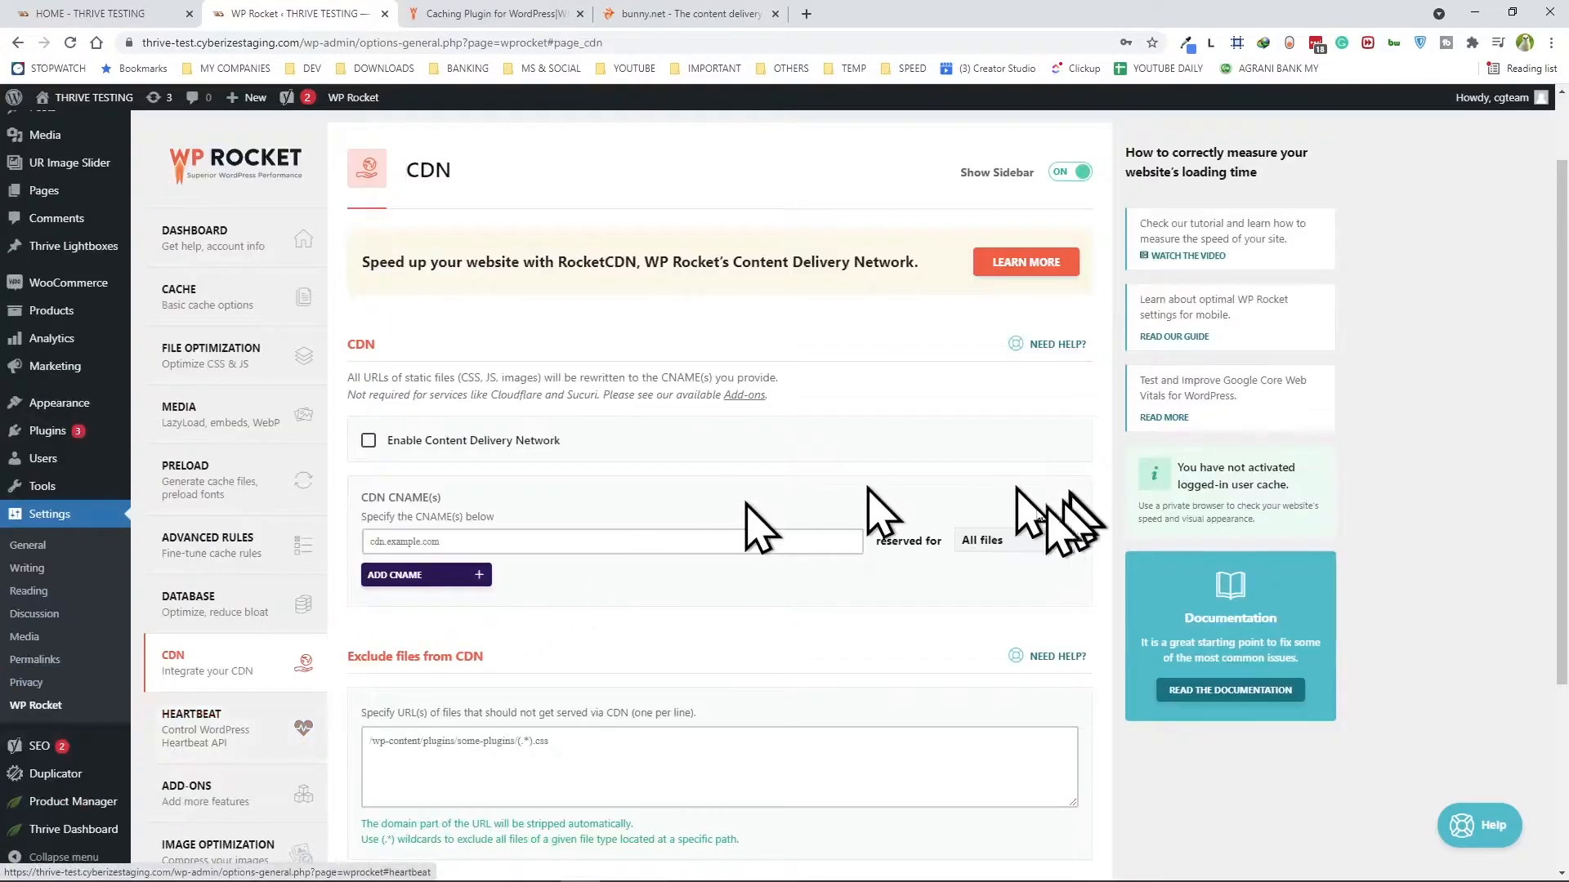
pyautogui.click(699, 14)
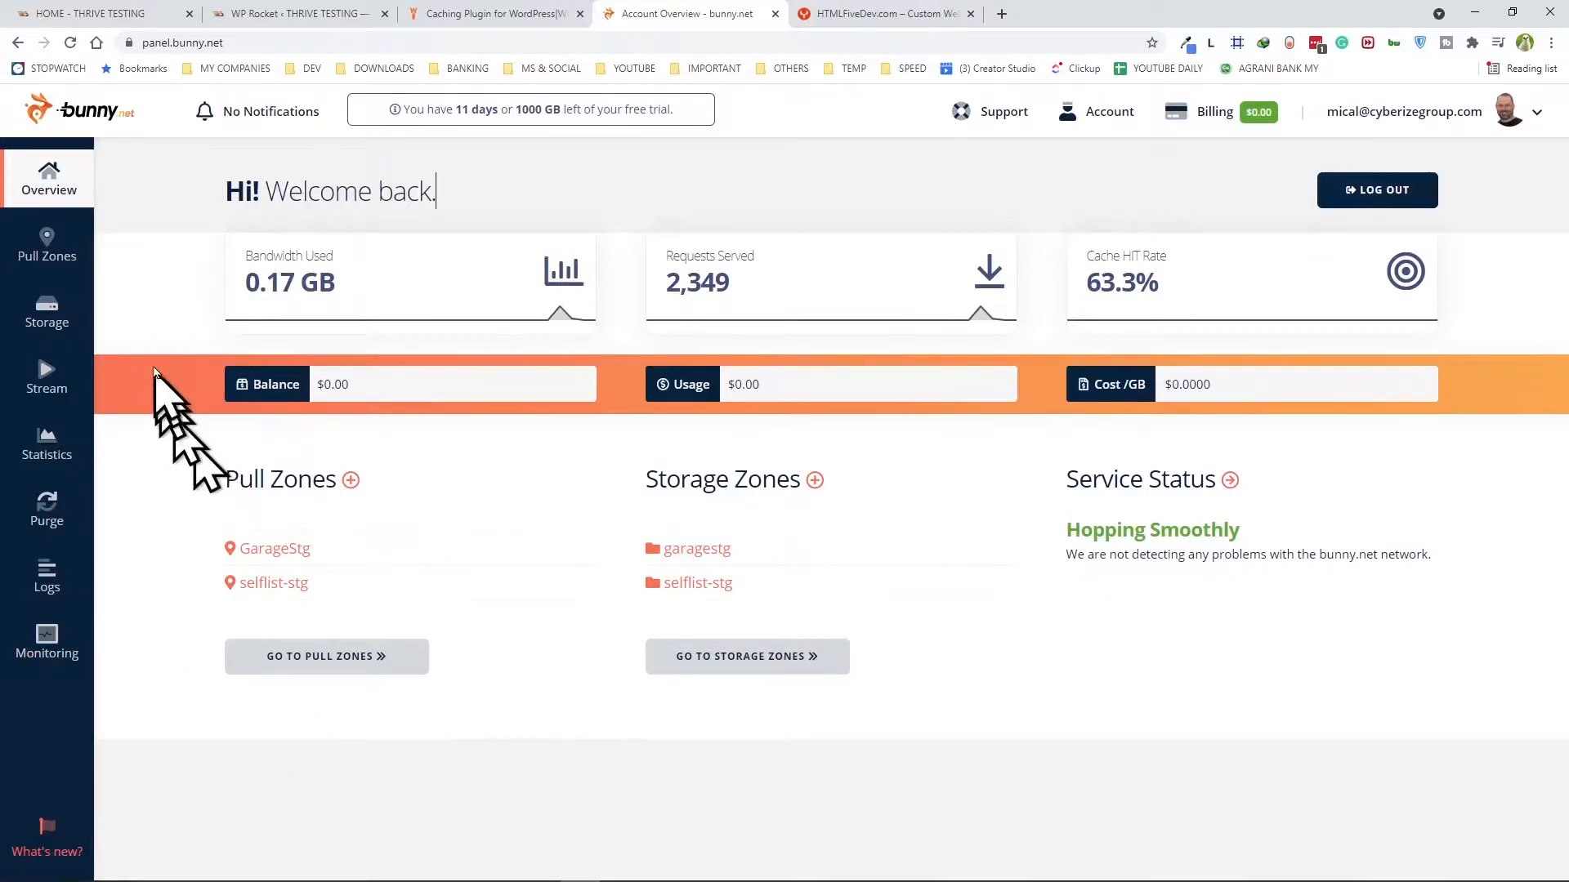
pyautogui.click(47, 249)
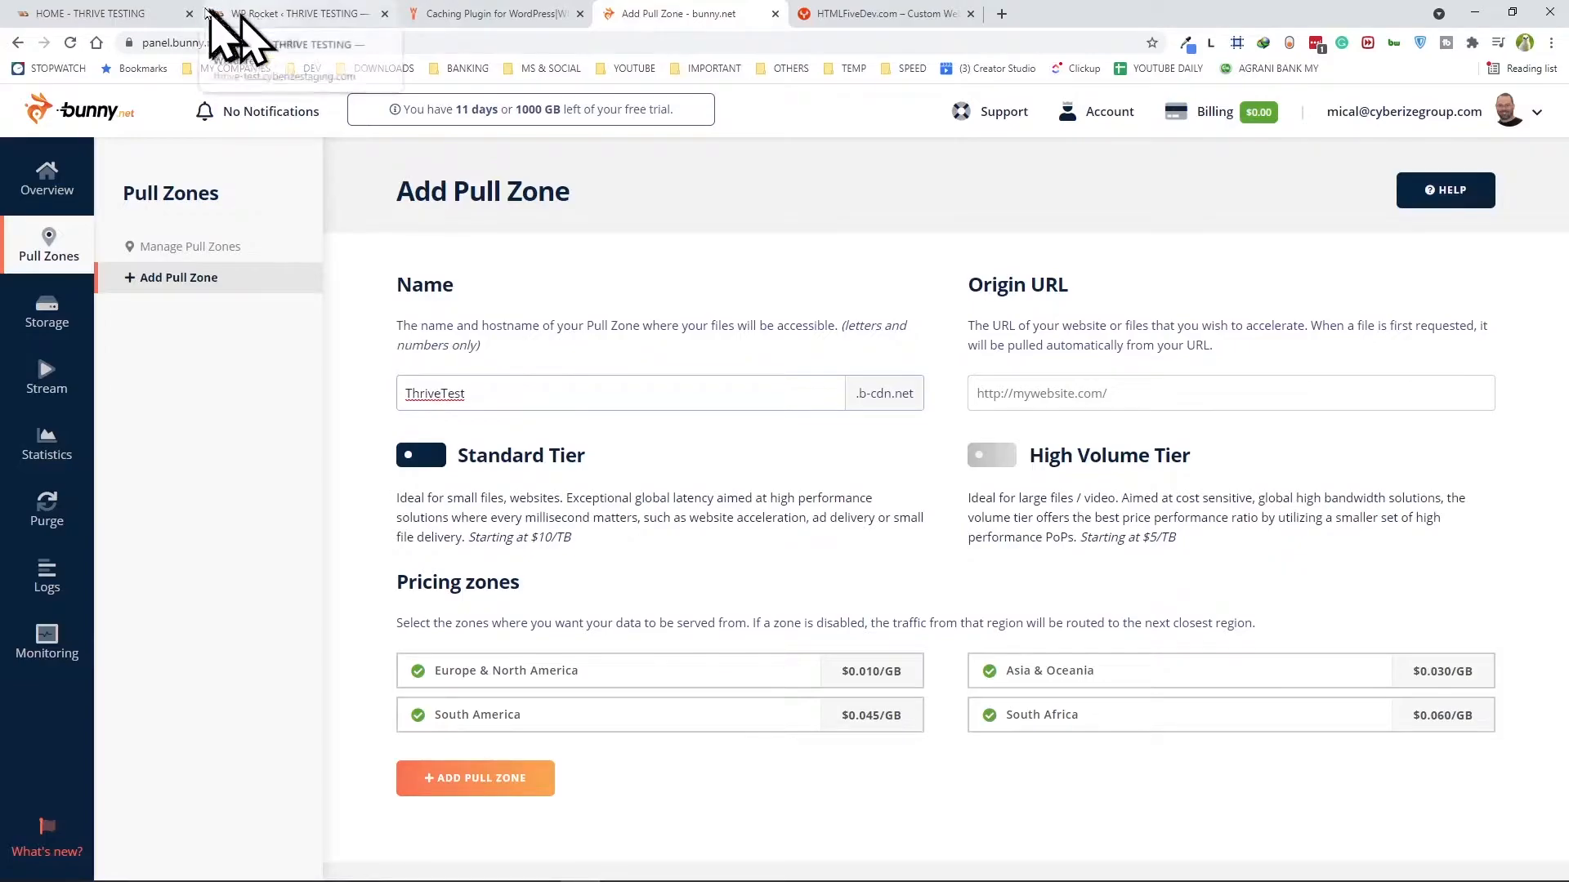
pyautogui.click(114, 13)
pyautogui.click(209, 45)
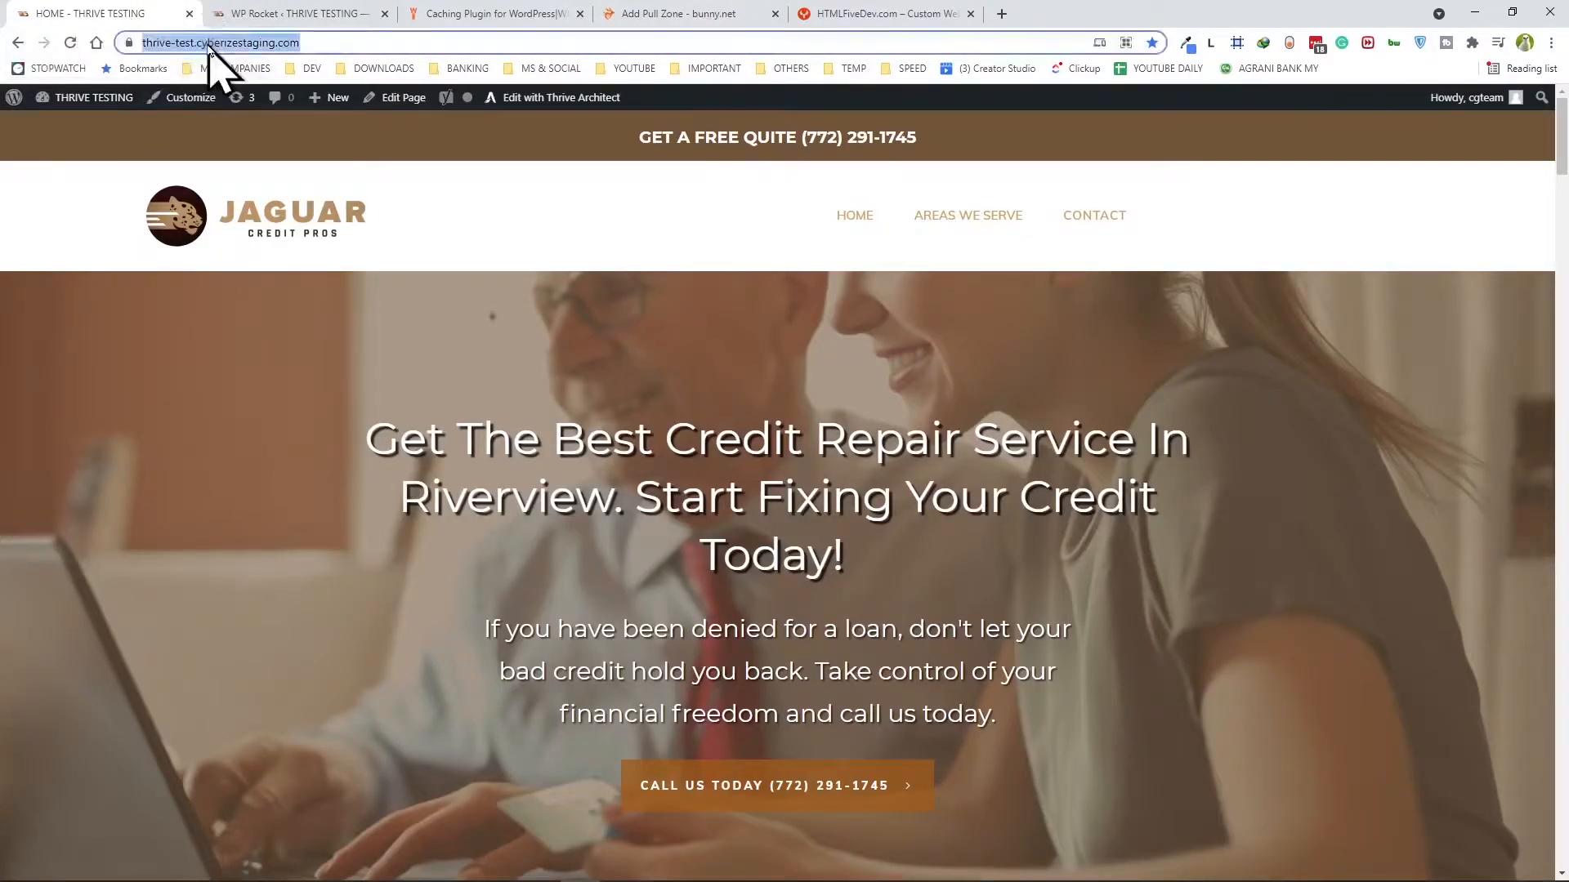
pyautogui.rightClick(209, 47)
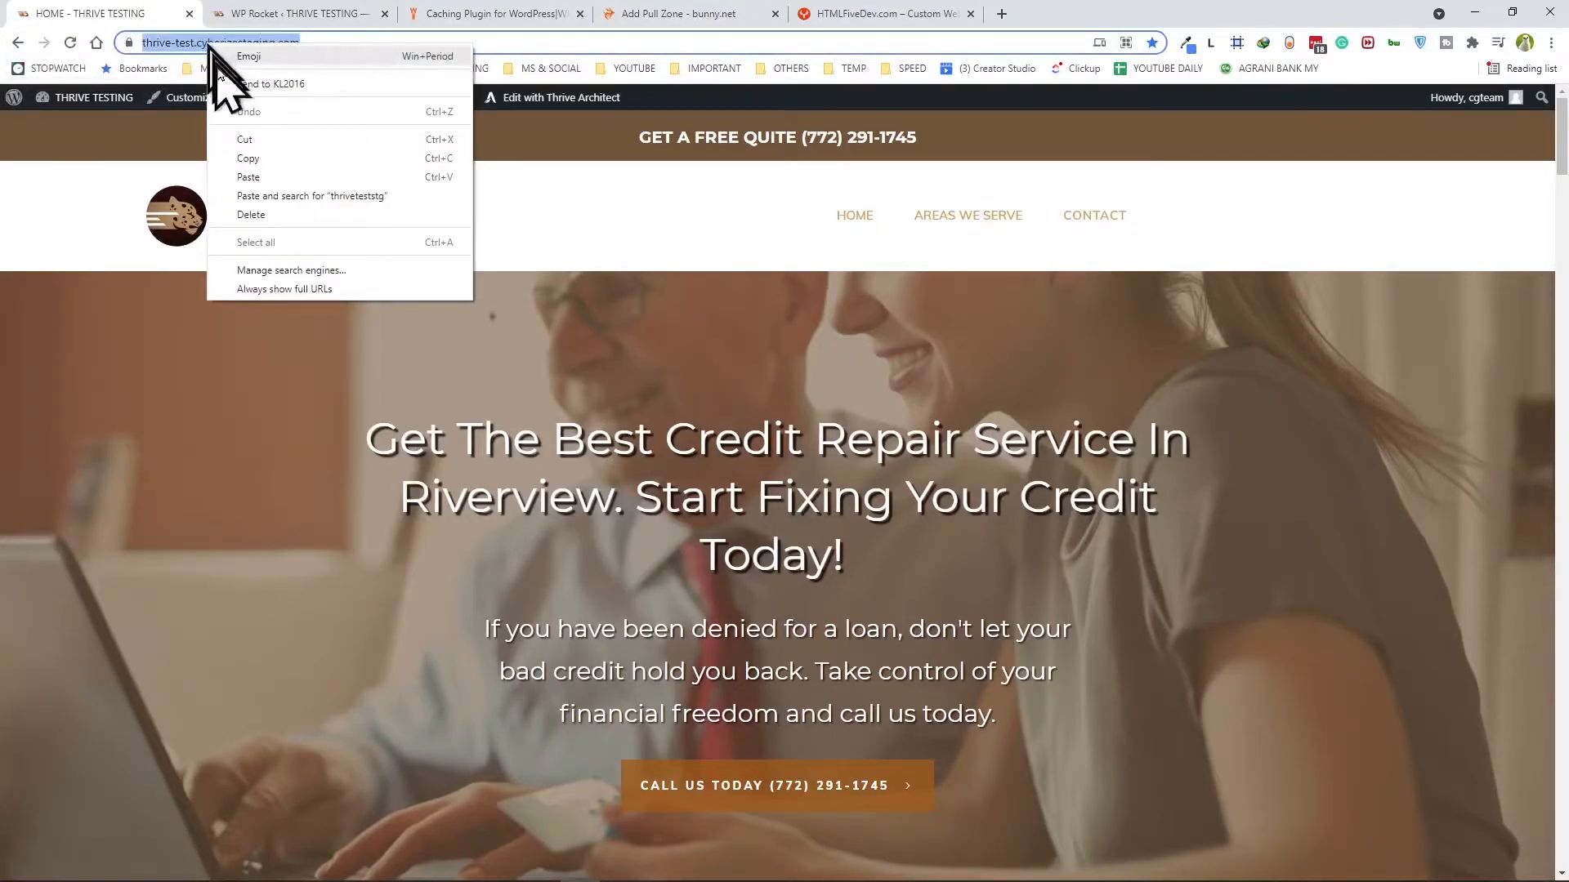
pyautogui.click(253, 162)
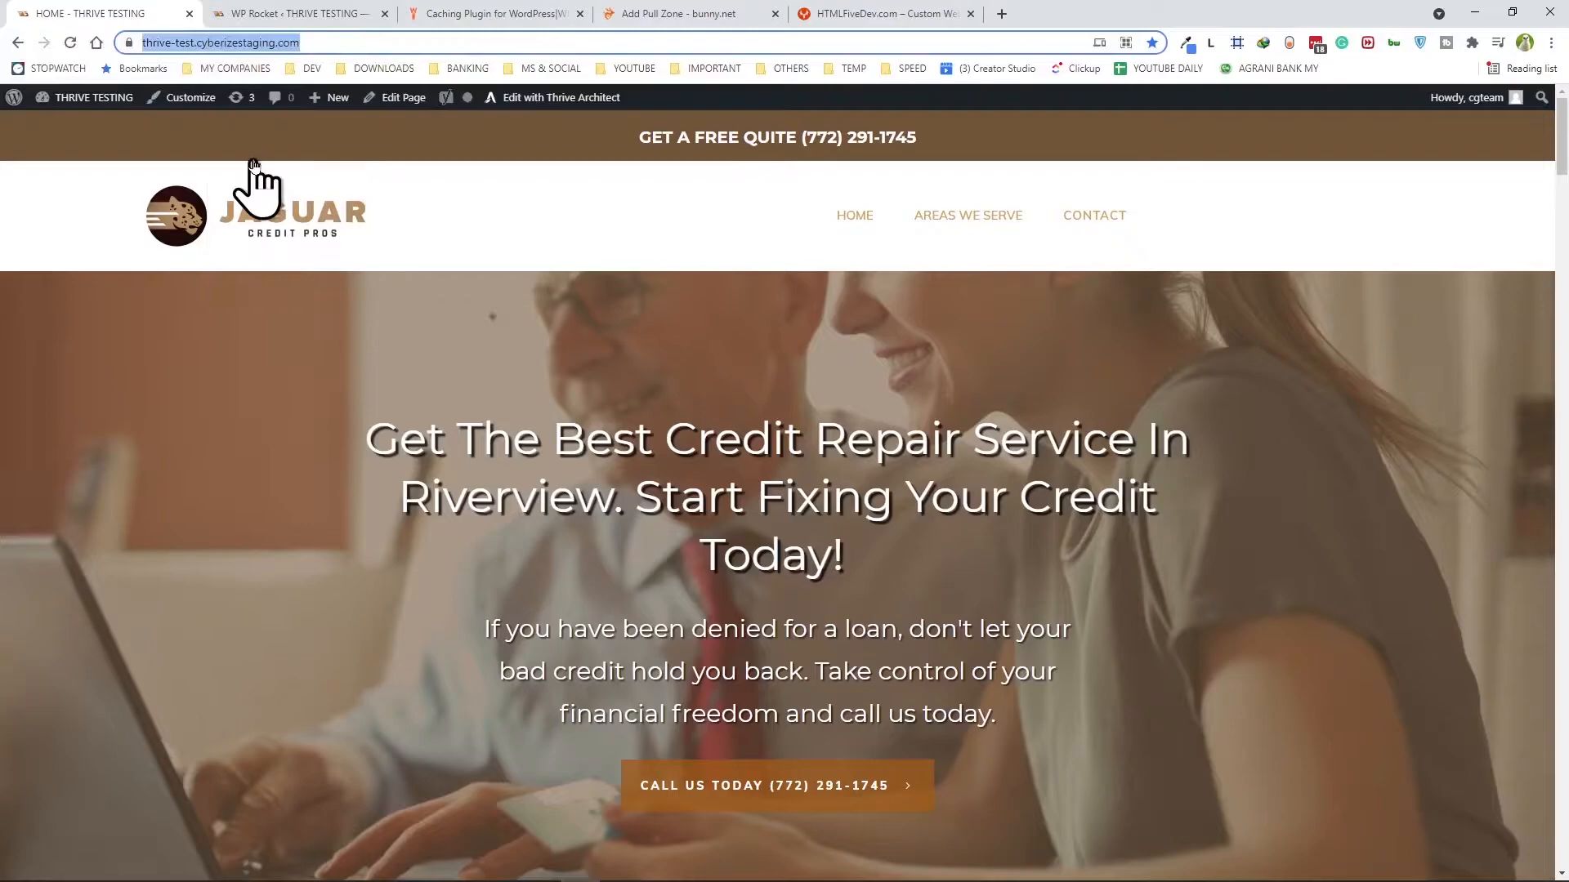
pyautogui.click(666, 25)
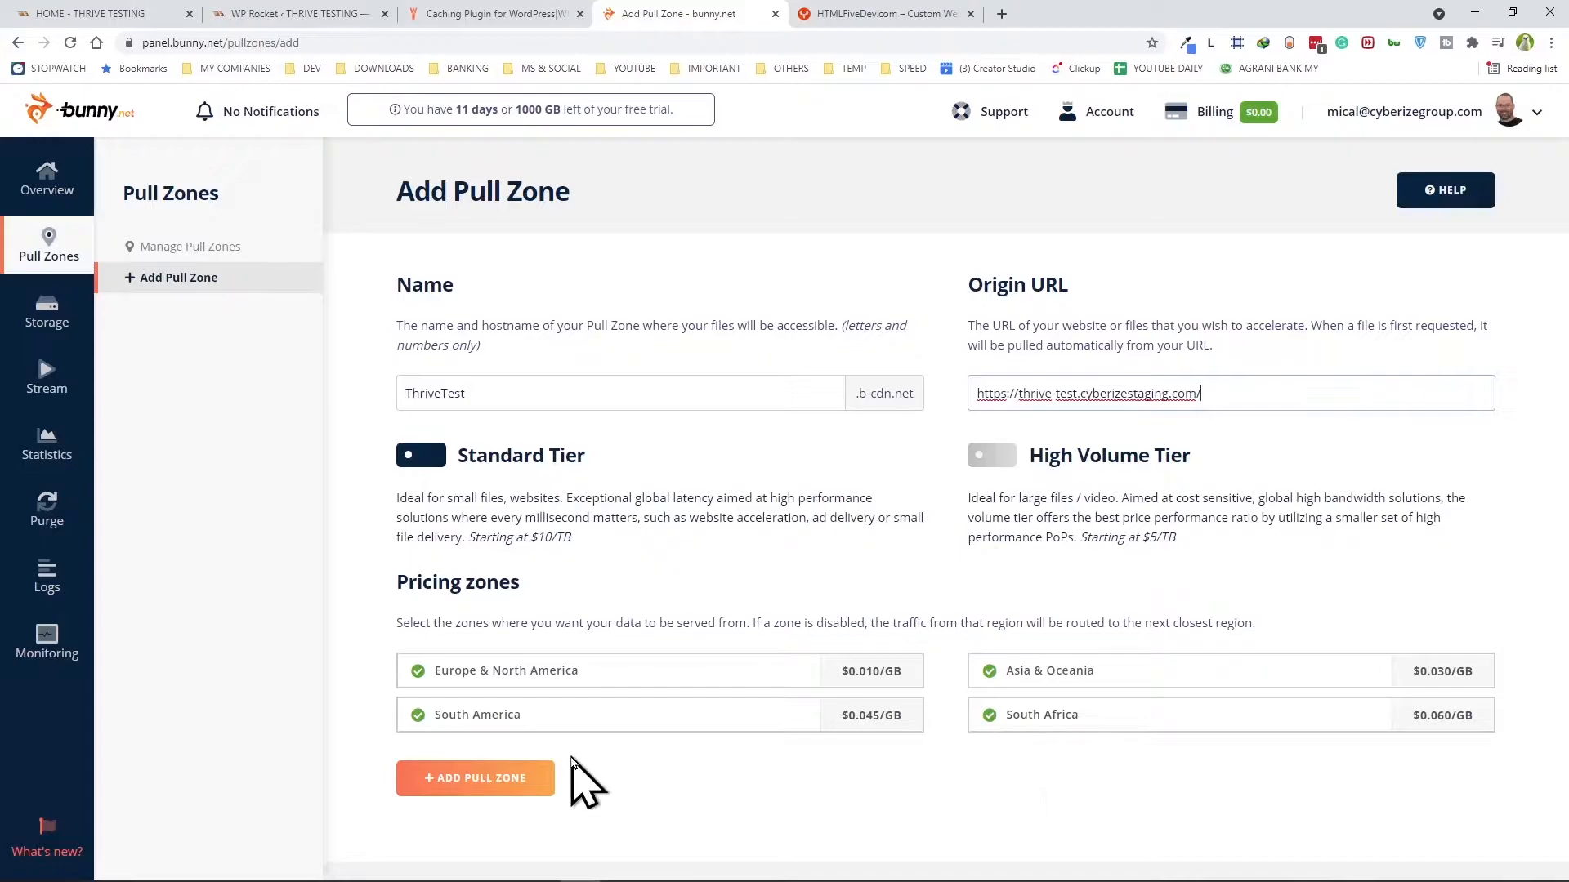
pyautogui.click(476, 780)
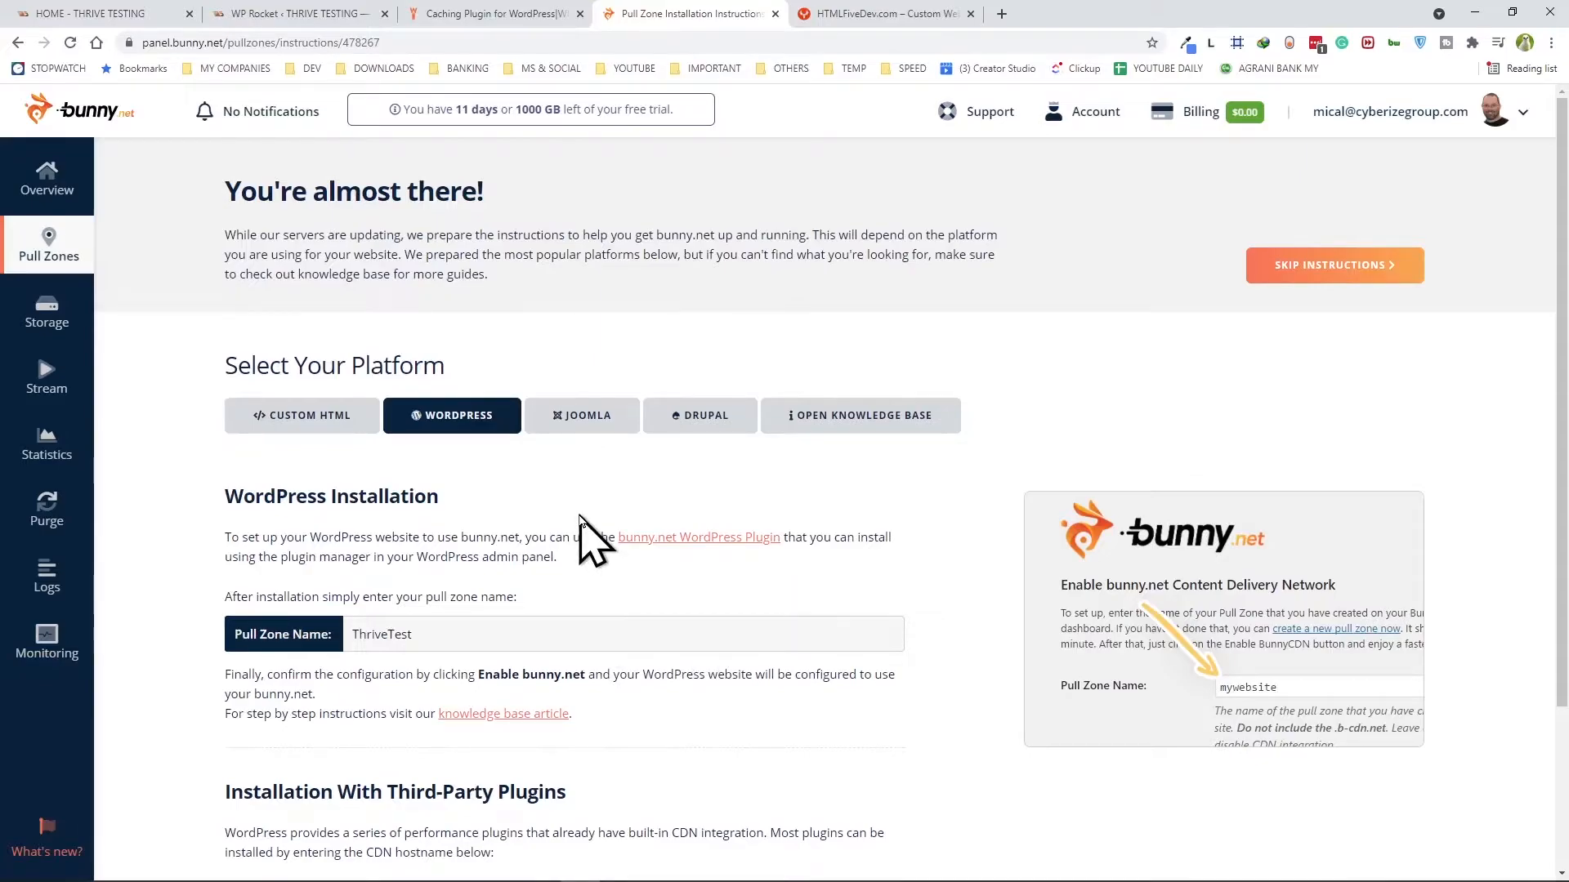
# Open bunny.net's WP Rocket setup article from the WordPress installation instructions in a separate tab and skim its steps
pyautogui.scroll(-3, 585, 540)
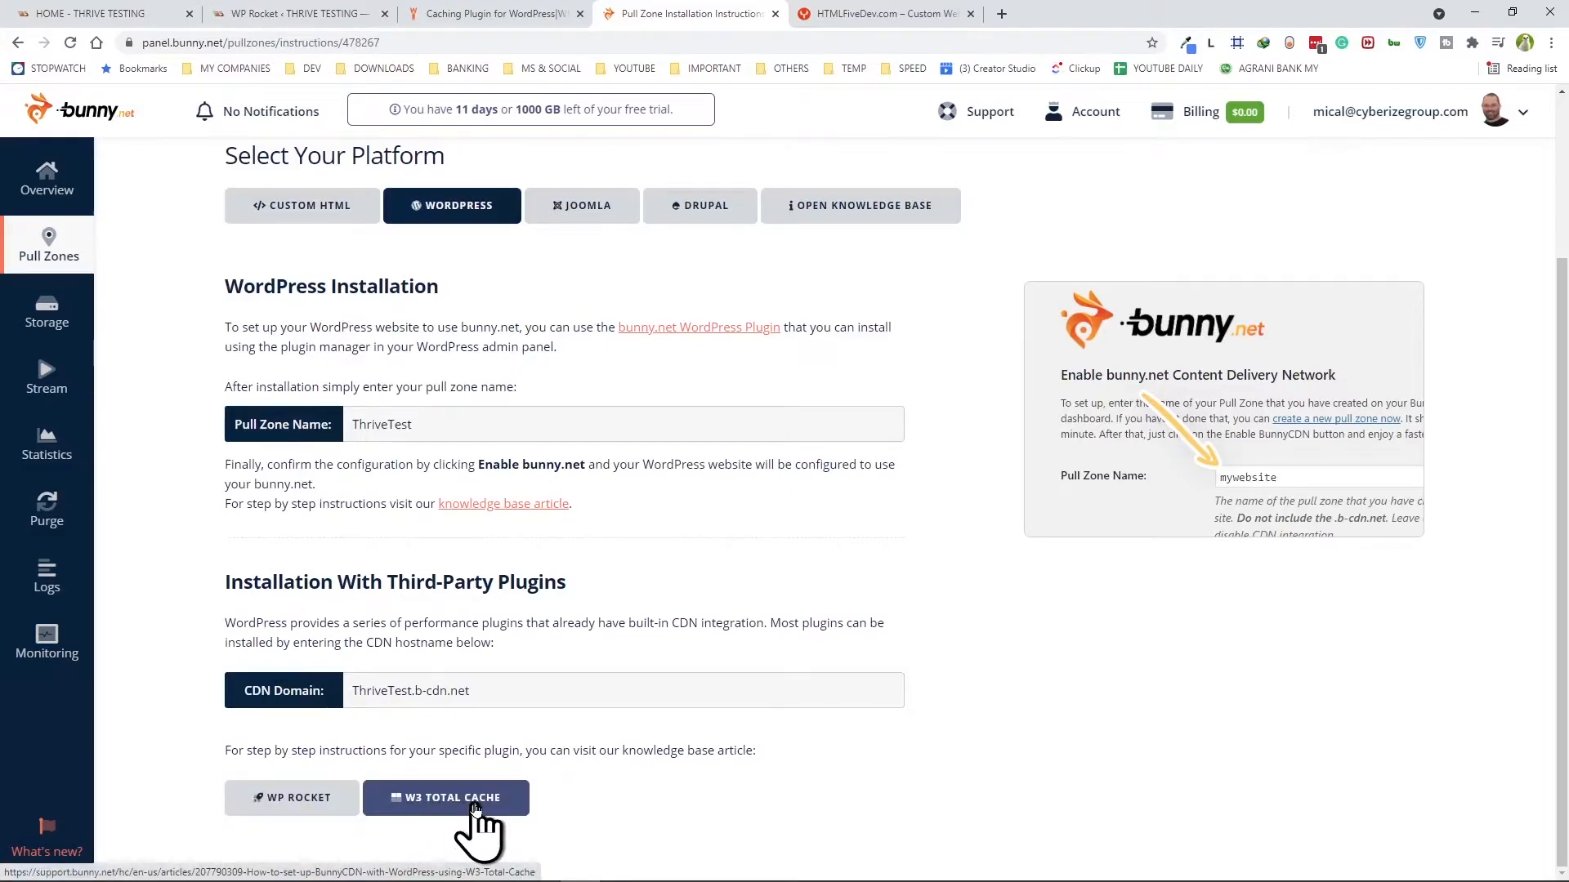
pyautogui.rightClick(267, 804)
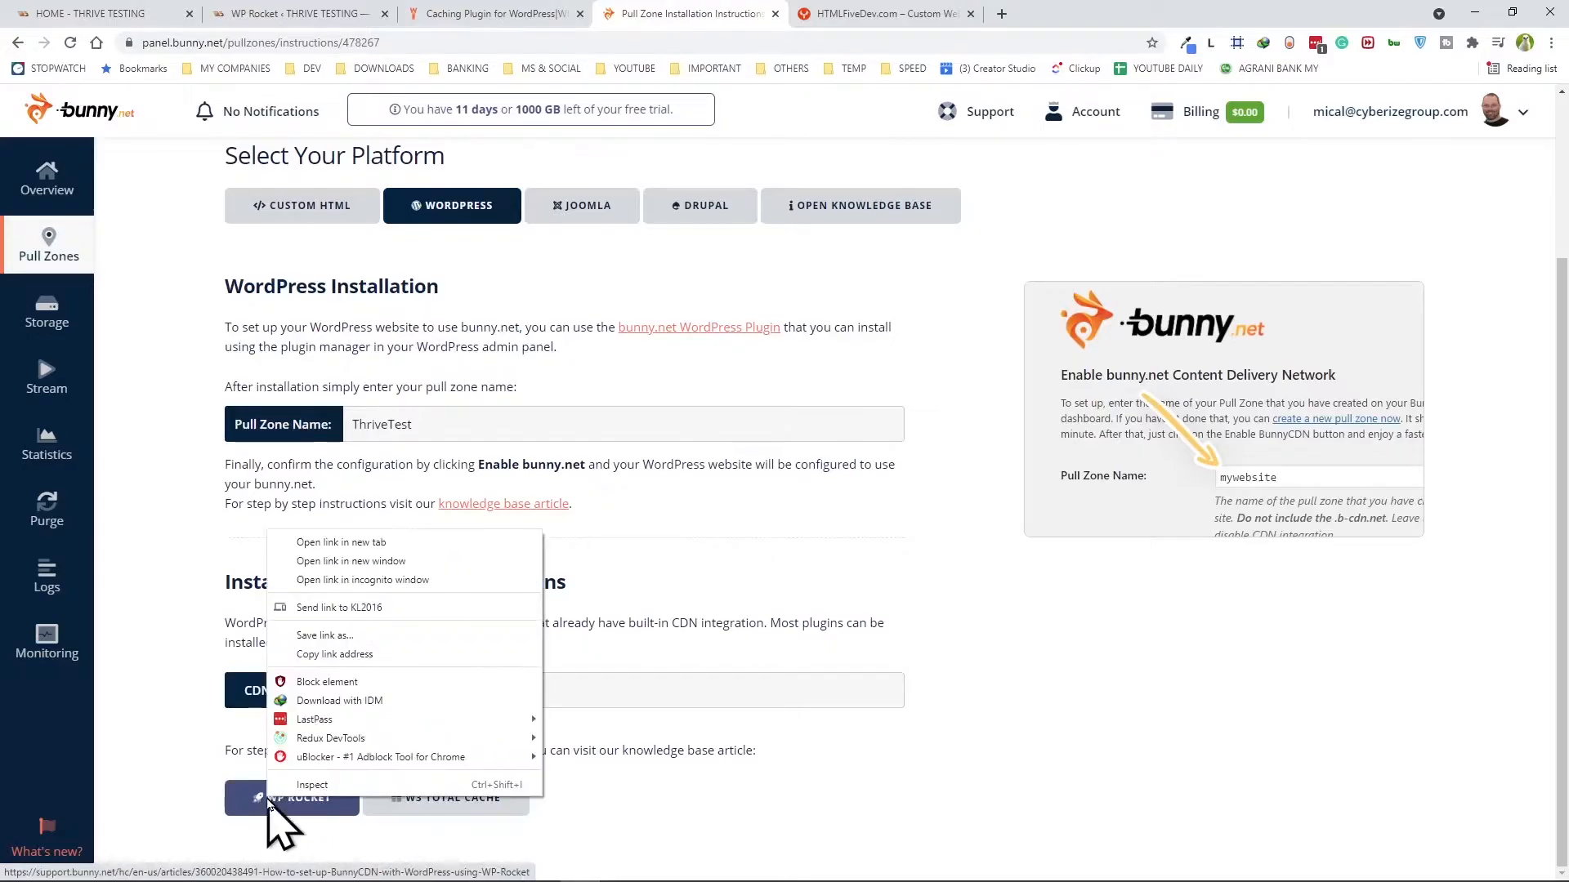
pyautogui.click(338, 542)
pyautogui.click(851, 17)
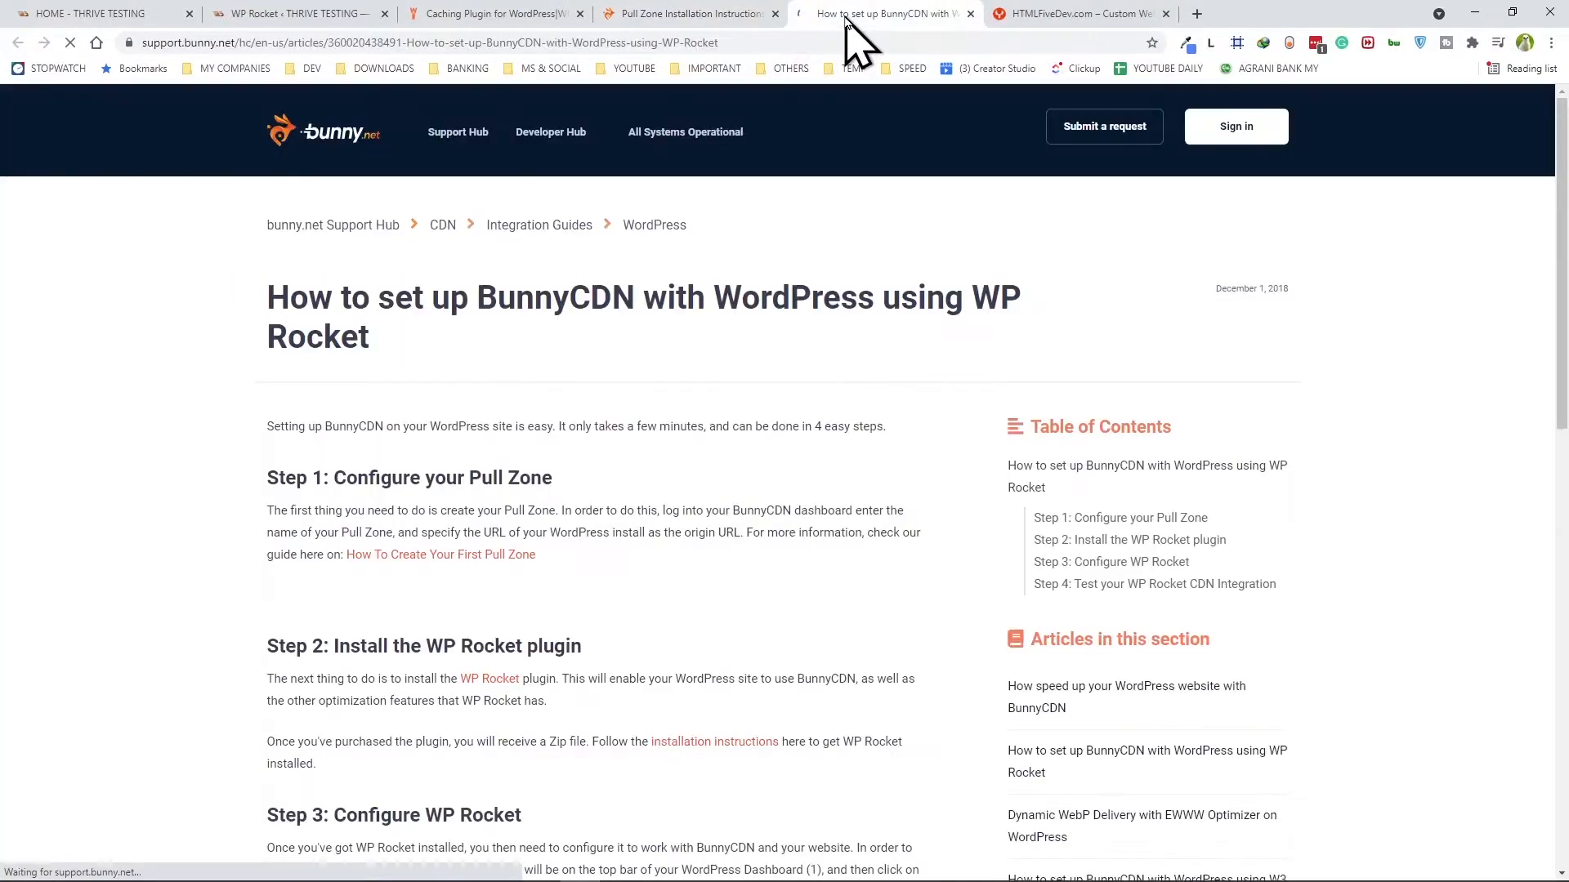
pyautogui.scroll(-15, 469, 219)
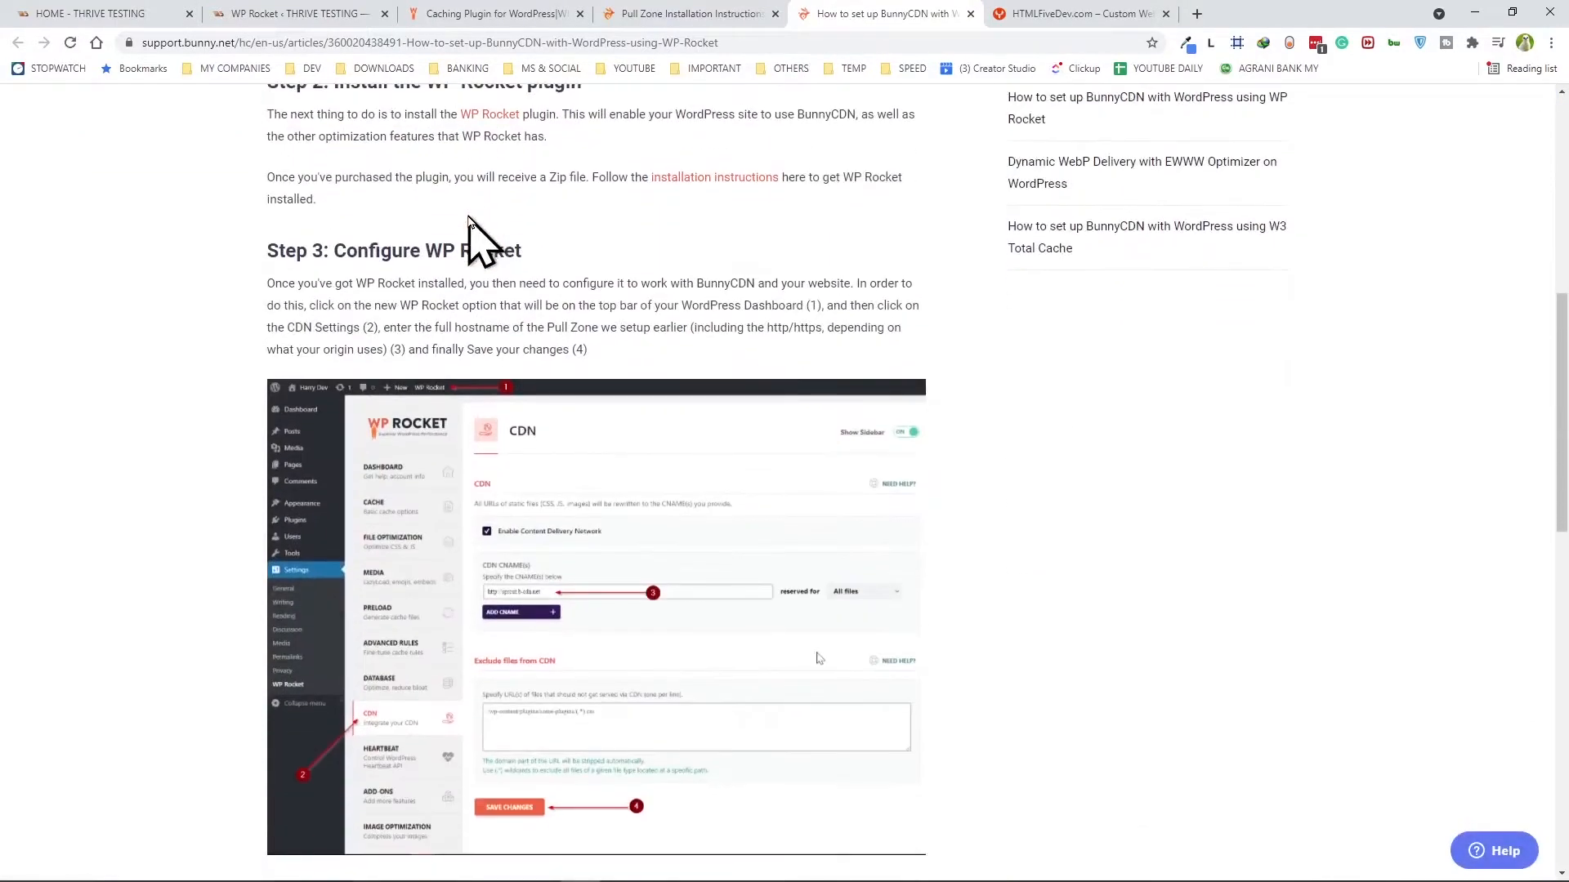
pyautogui.scroll(-5, 470, 221)
pyautogui.scroll(10, 470, 221)
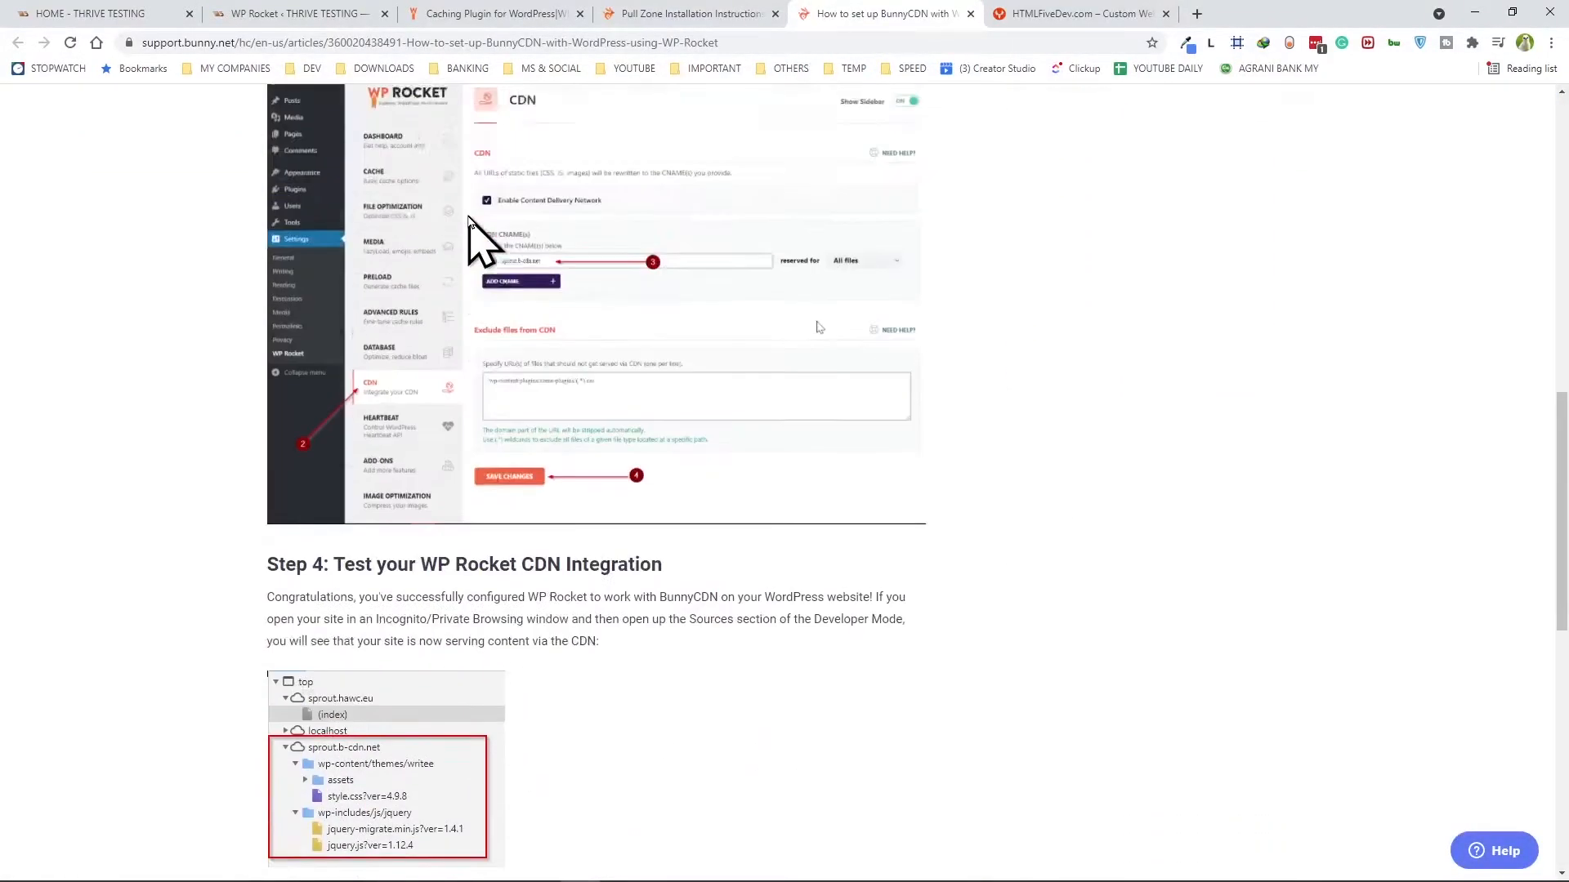
pyautogui.scroll(7, 468, 219)
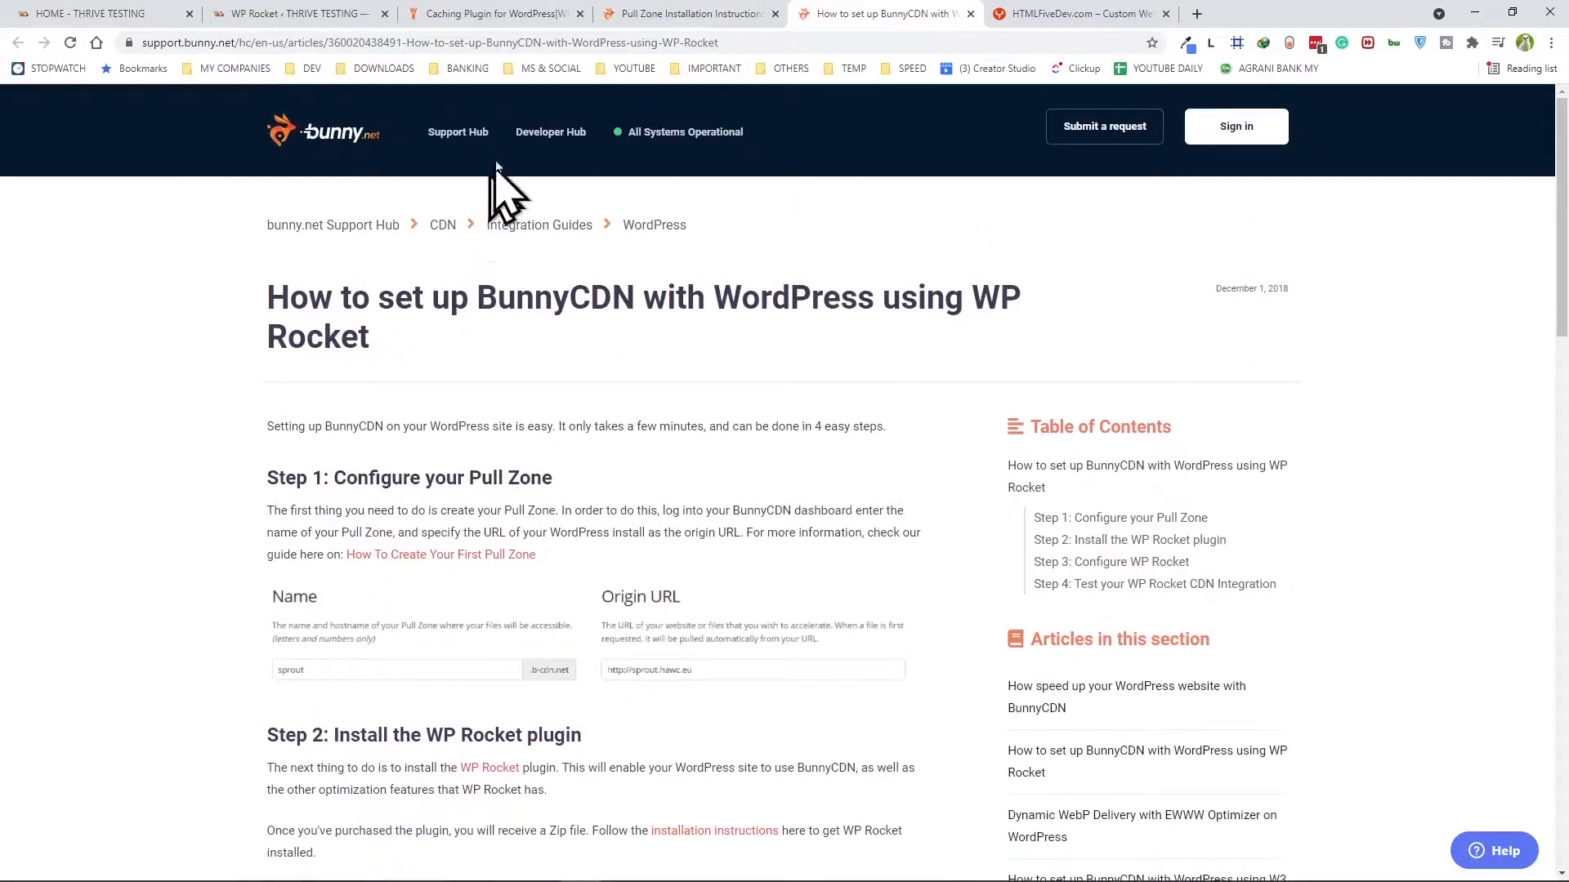
# Return to the bunny.net dashboard and review the ThriveTest pull zone's general caching and Perma-Cache settings
pyautogui.click(649, 14)
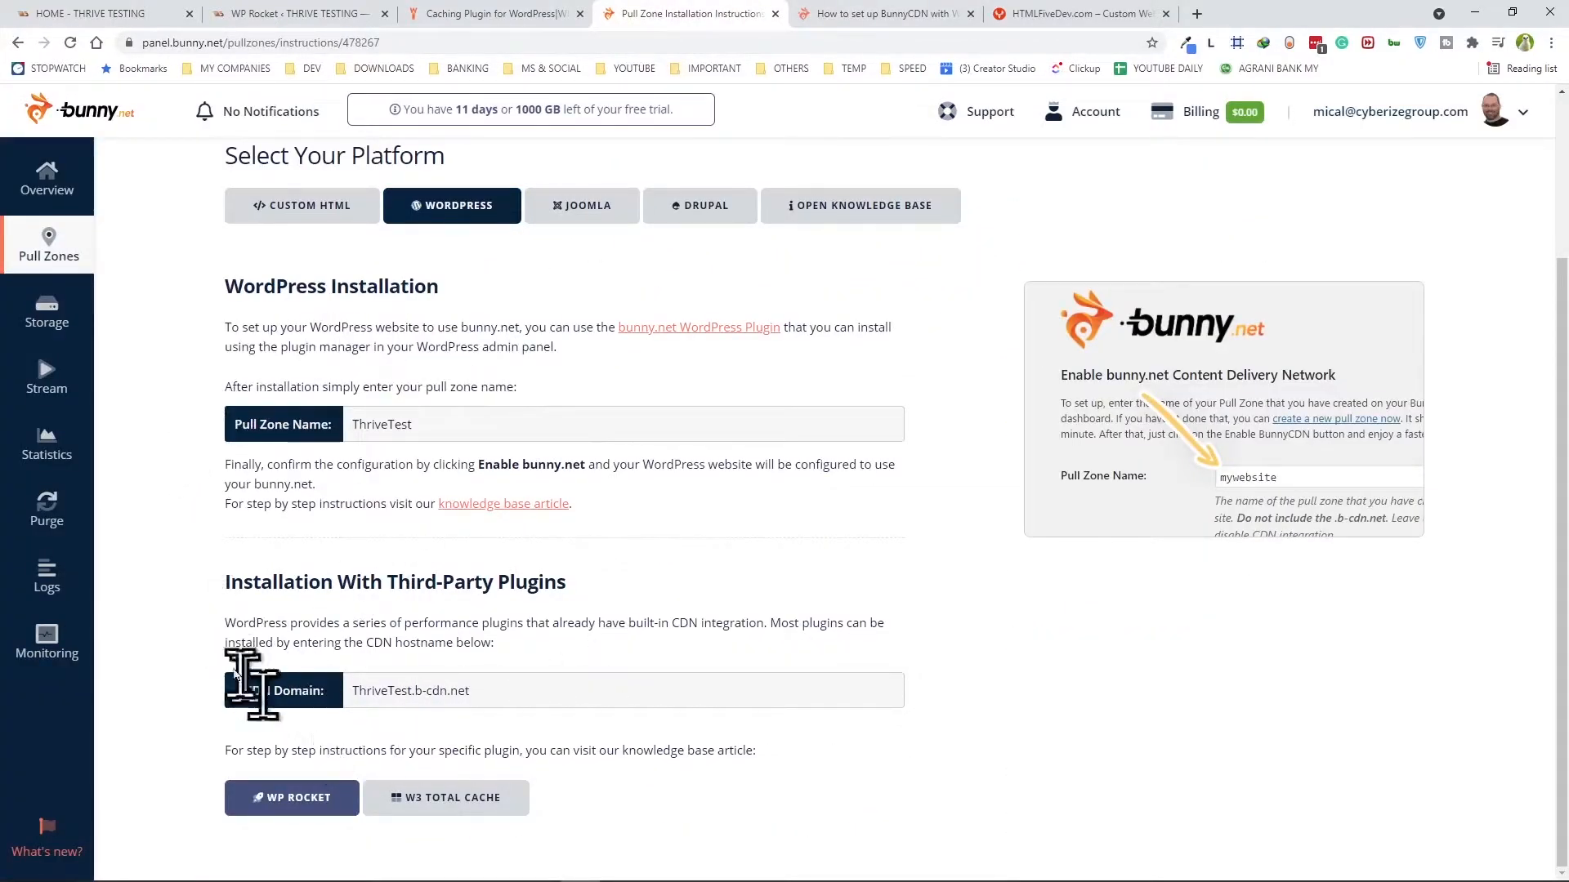
pyautogui.scroll(3, 1328, 311)
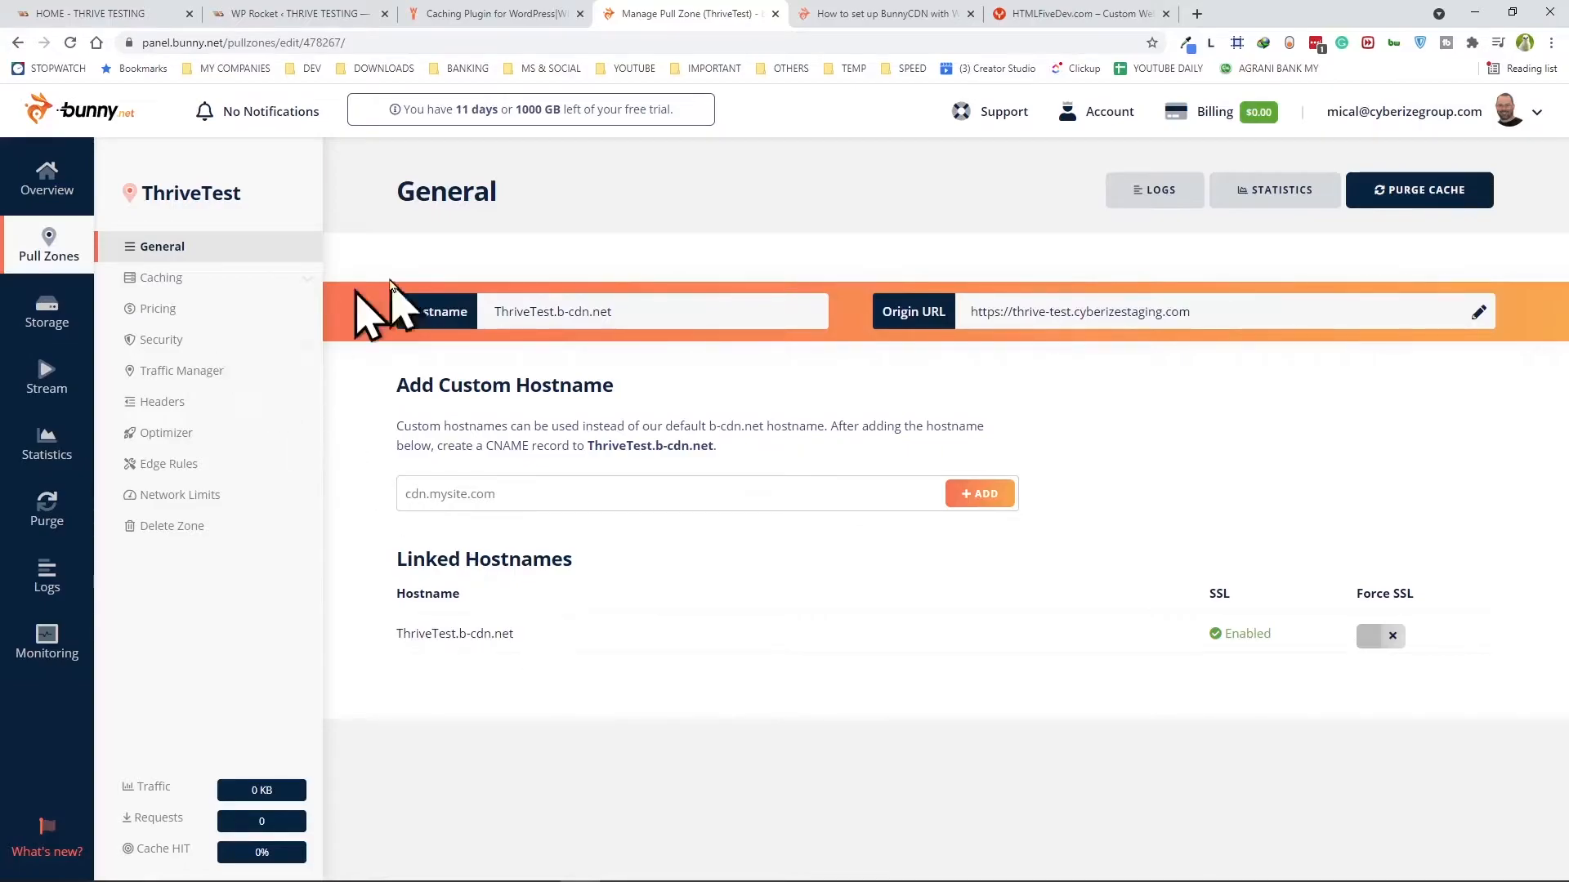
pyautogui.click(177, 280)
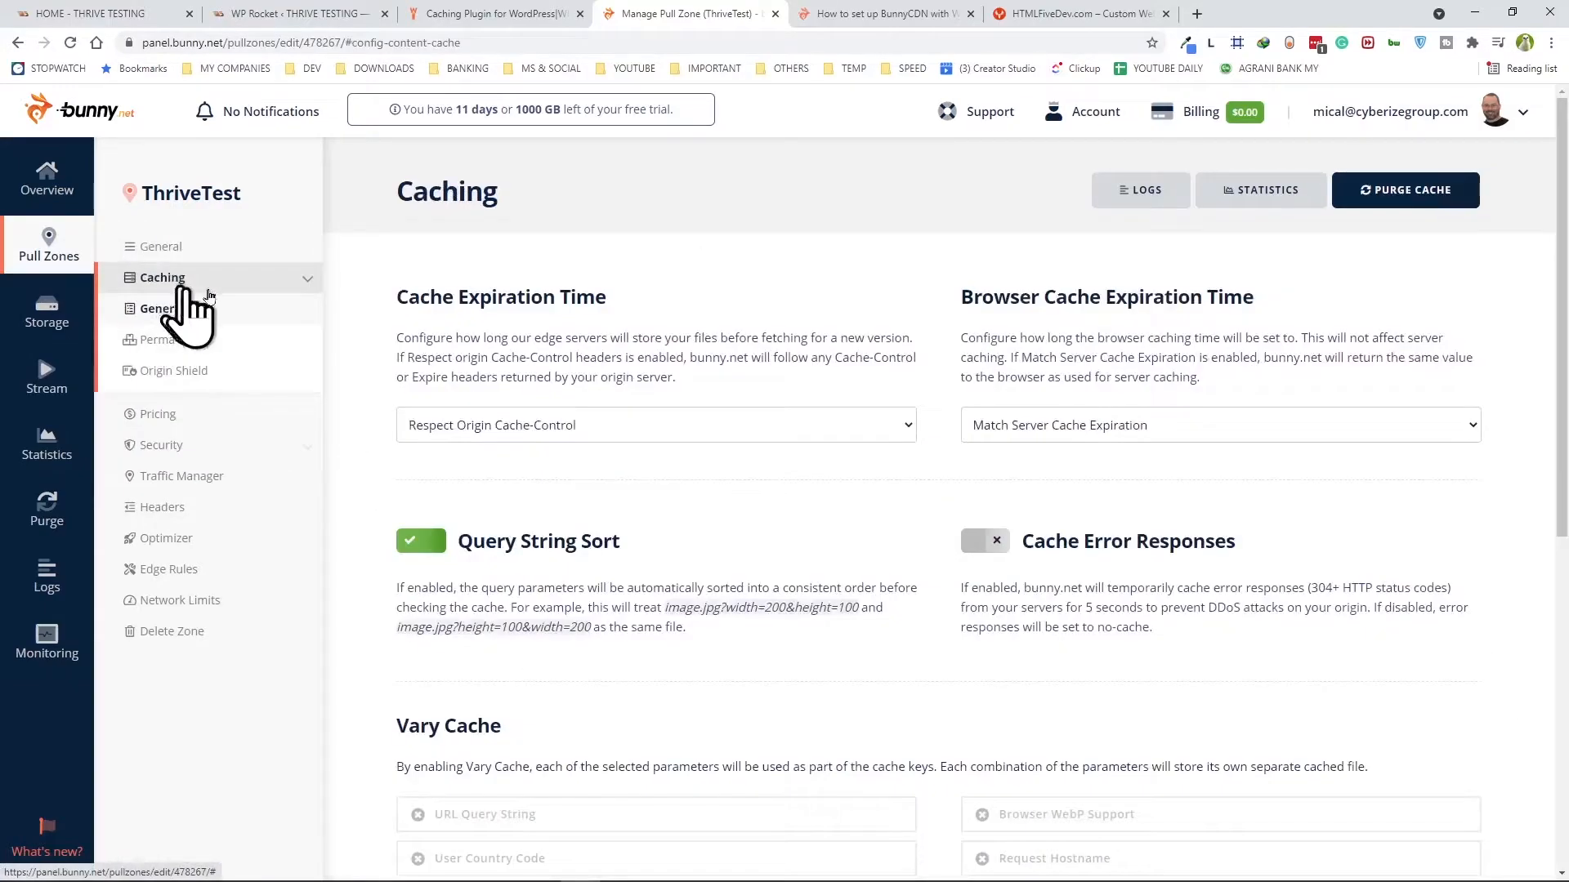
pyautogui.scroll(-6, 985, 466)
pyautogui.scroll(6, 976, 458)
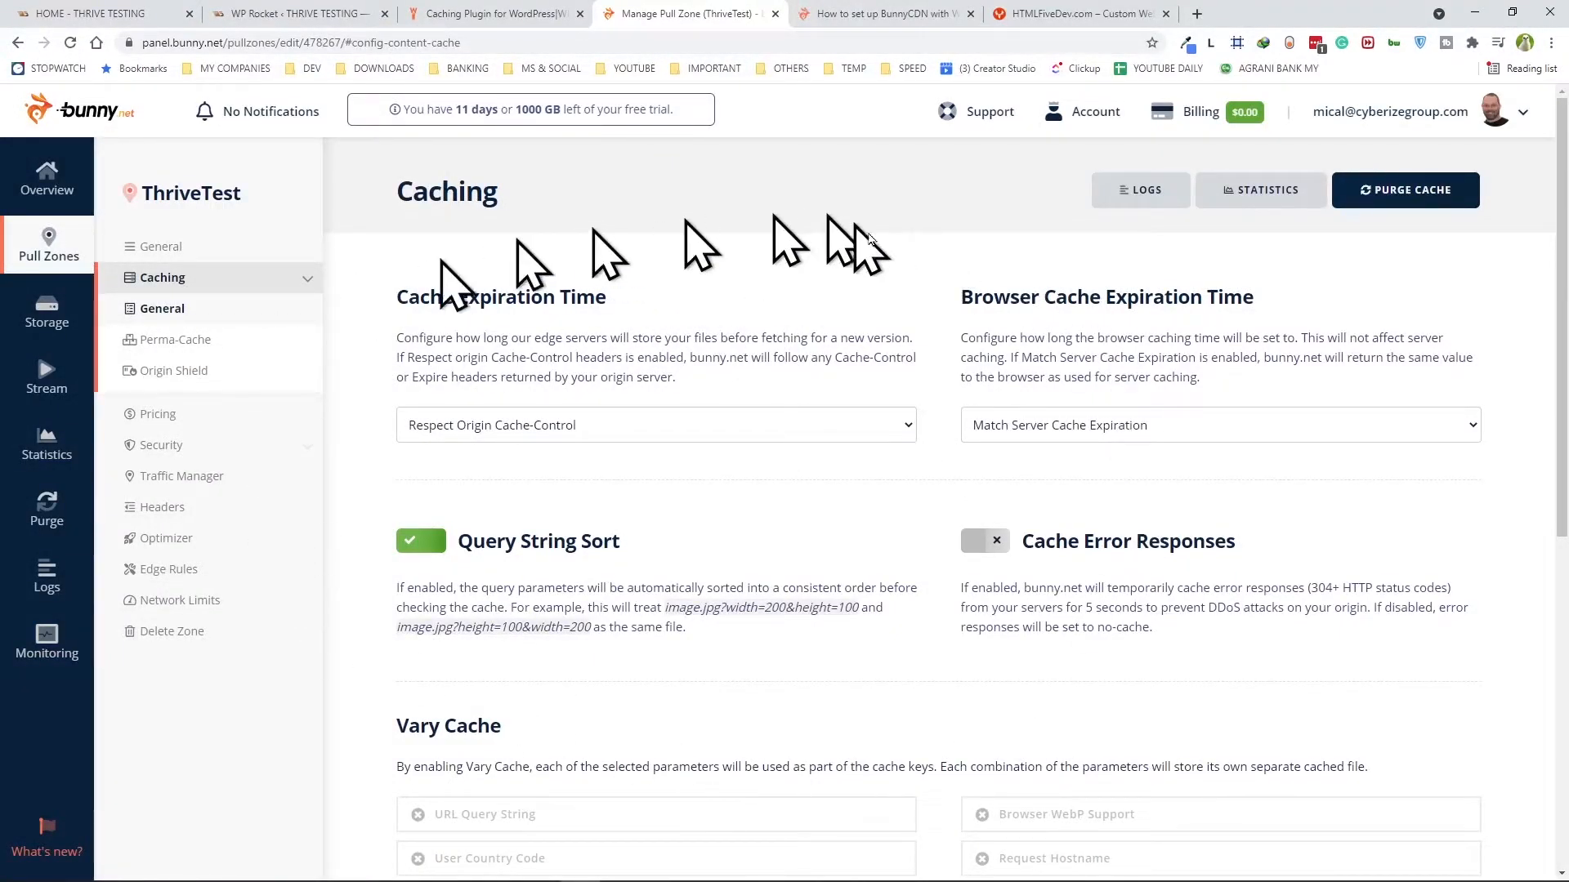
pyautogui.click(177, 340)
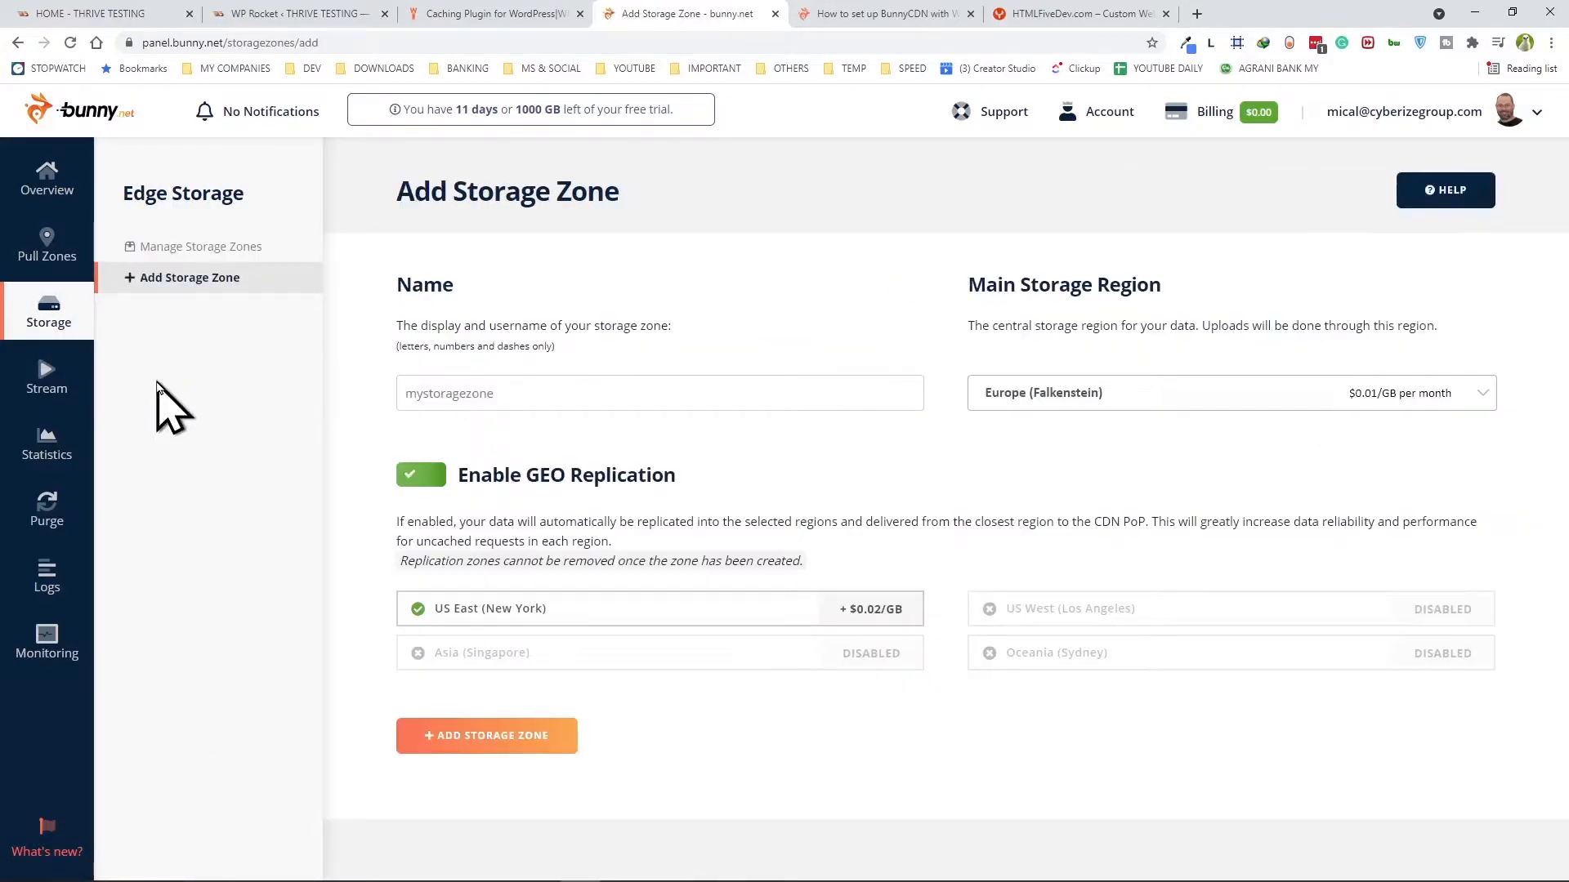
# Add a storage zone named ThriveStorage with GEO replication also enabled for US West (Los Angeles), Oceania (Sydney) and Asia (Singapore)
pyautogui.click(1462, 608)
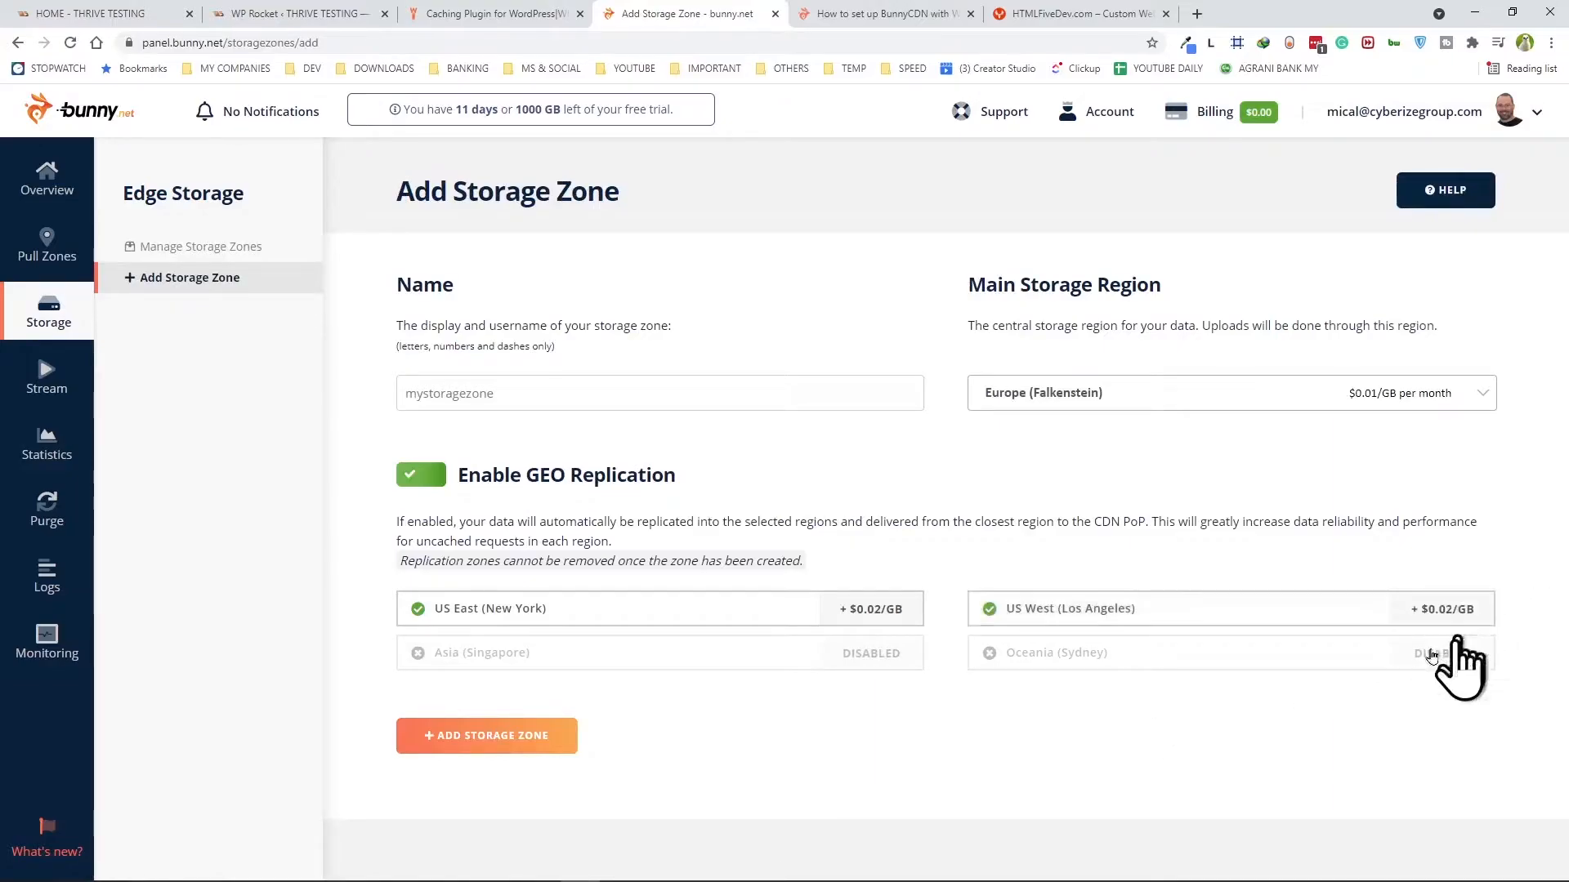
pyautogui.click(1426, 654)
pyautogui.click(883, 667)
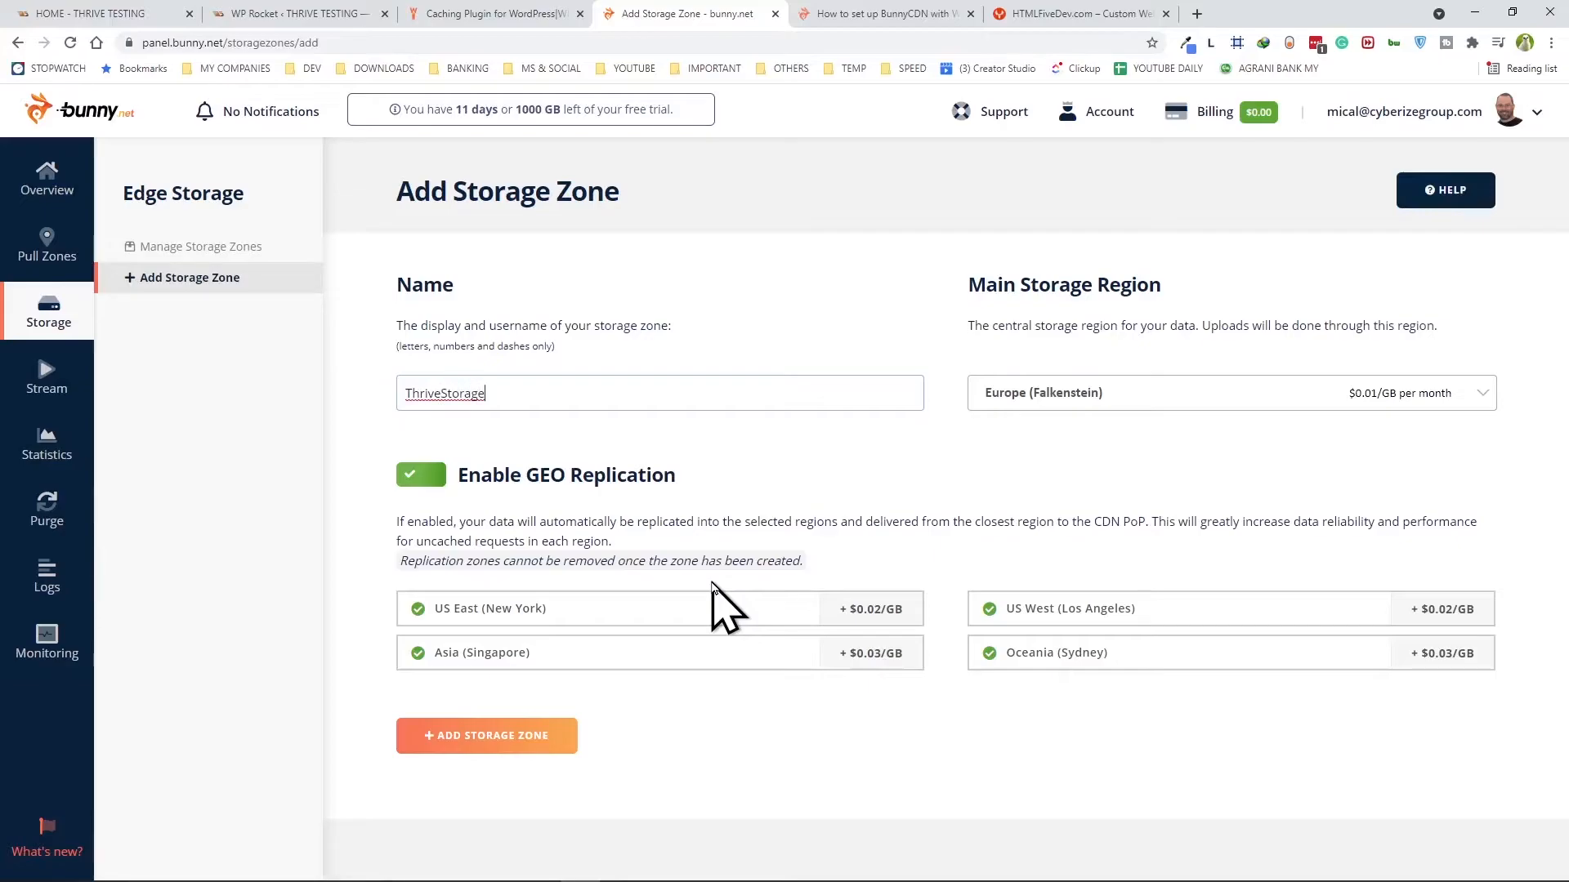
pyautogui.click(497, 739)
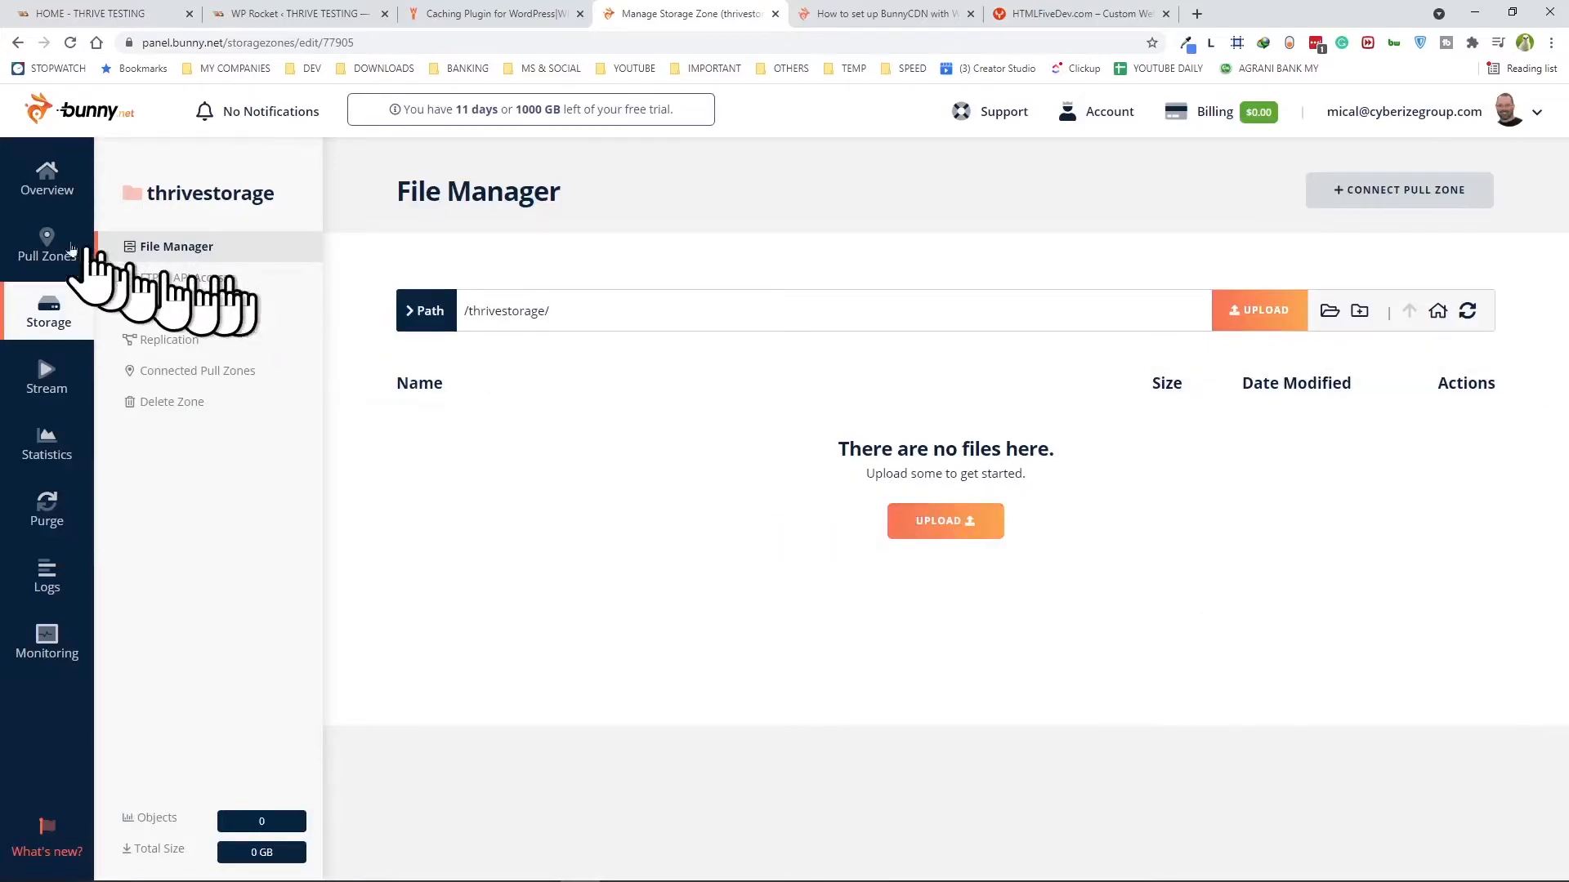
# Enable Perma-Cache for the ThriveTest pull zone using the thrivestorage storage zone
pyautogui.click(47, 255)
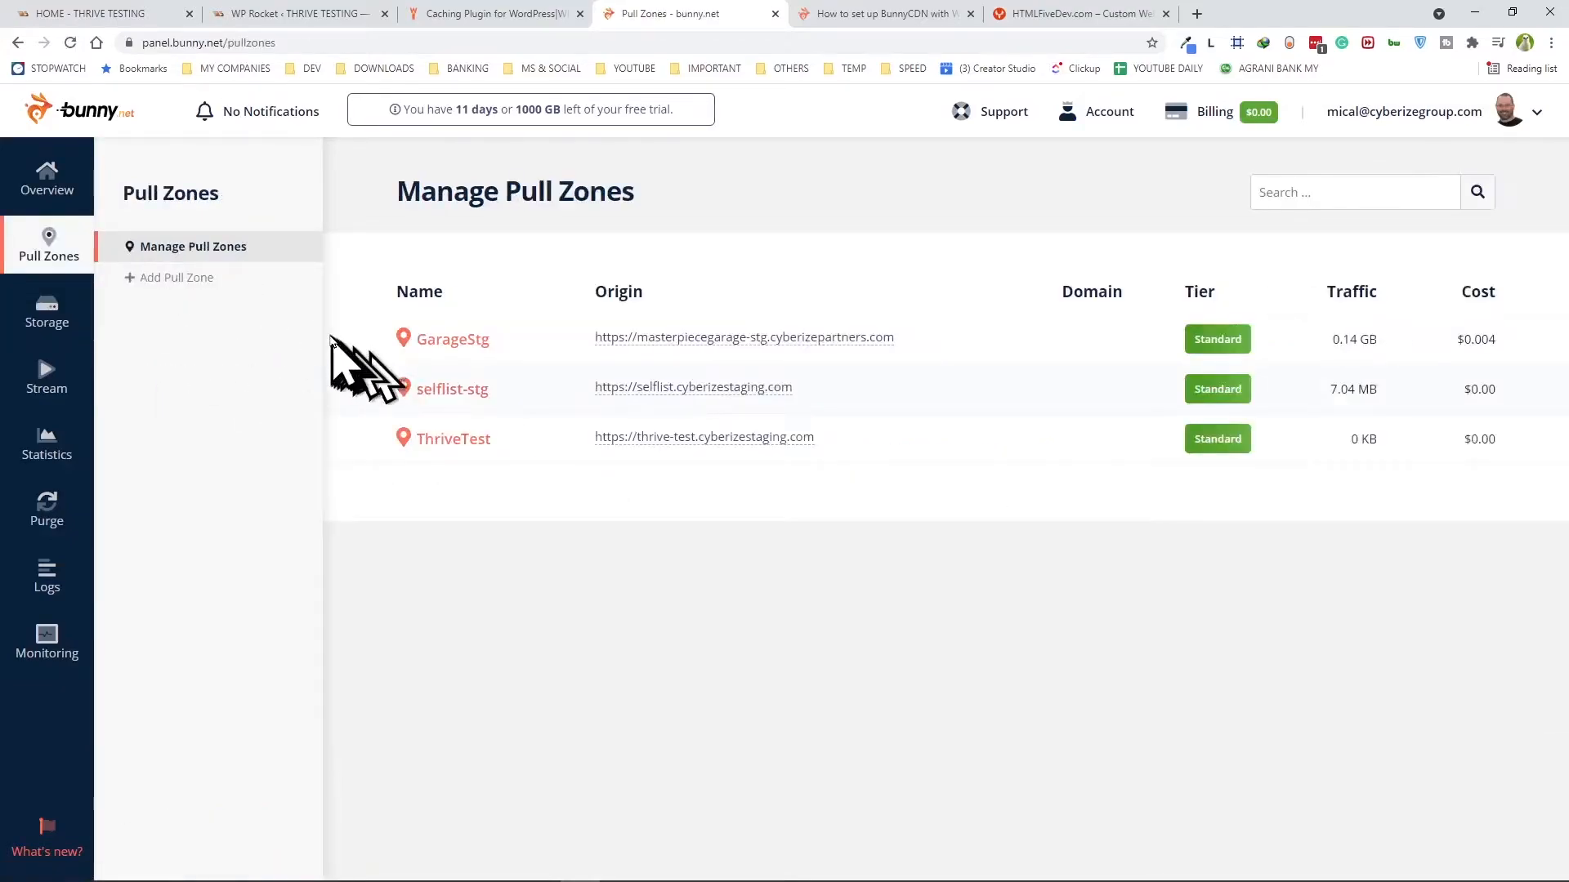
pyautogui.click(452, 439)
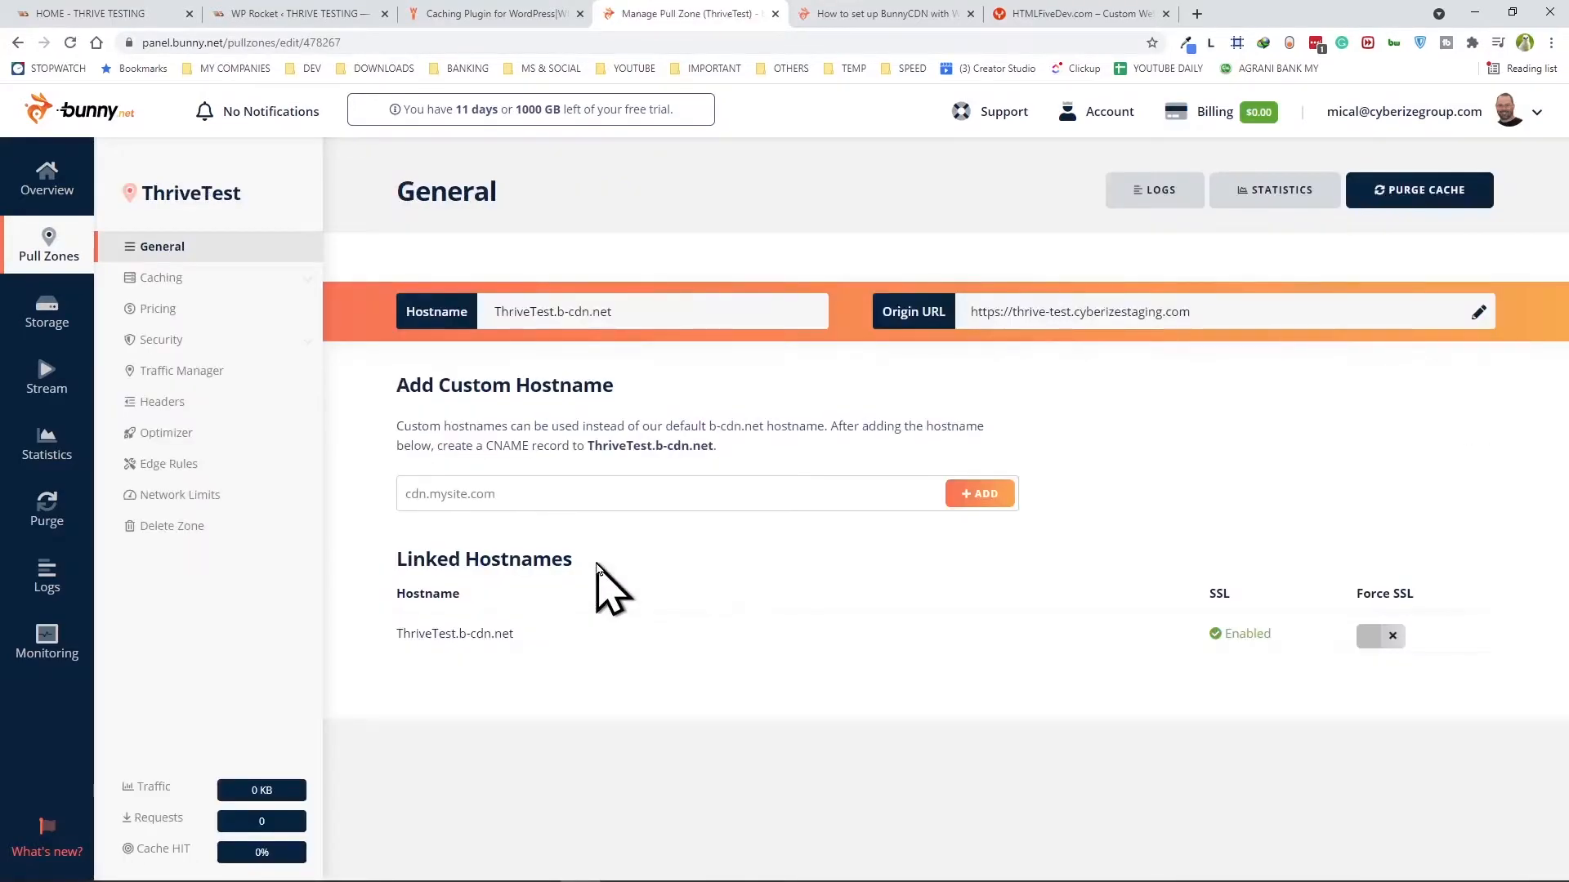
pyautogui.click(160, 278)
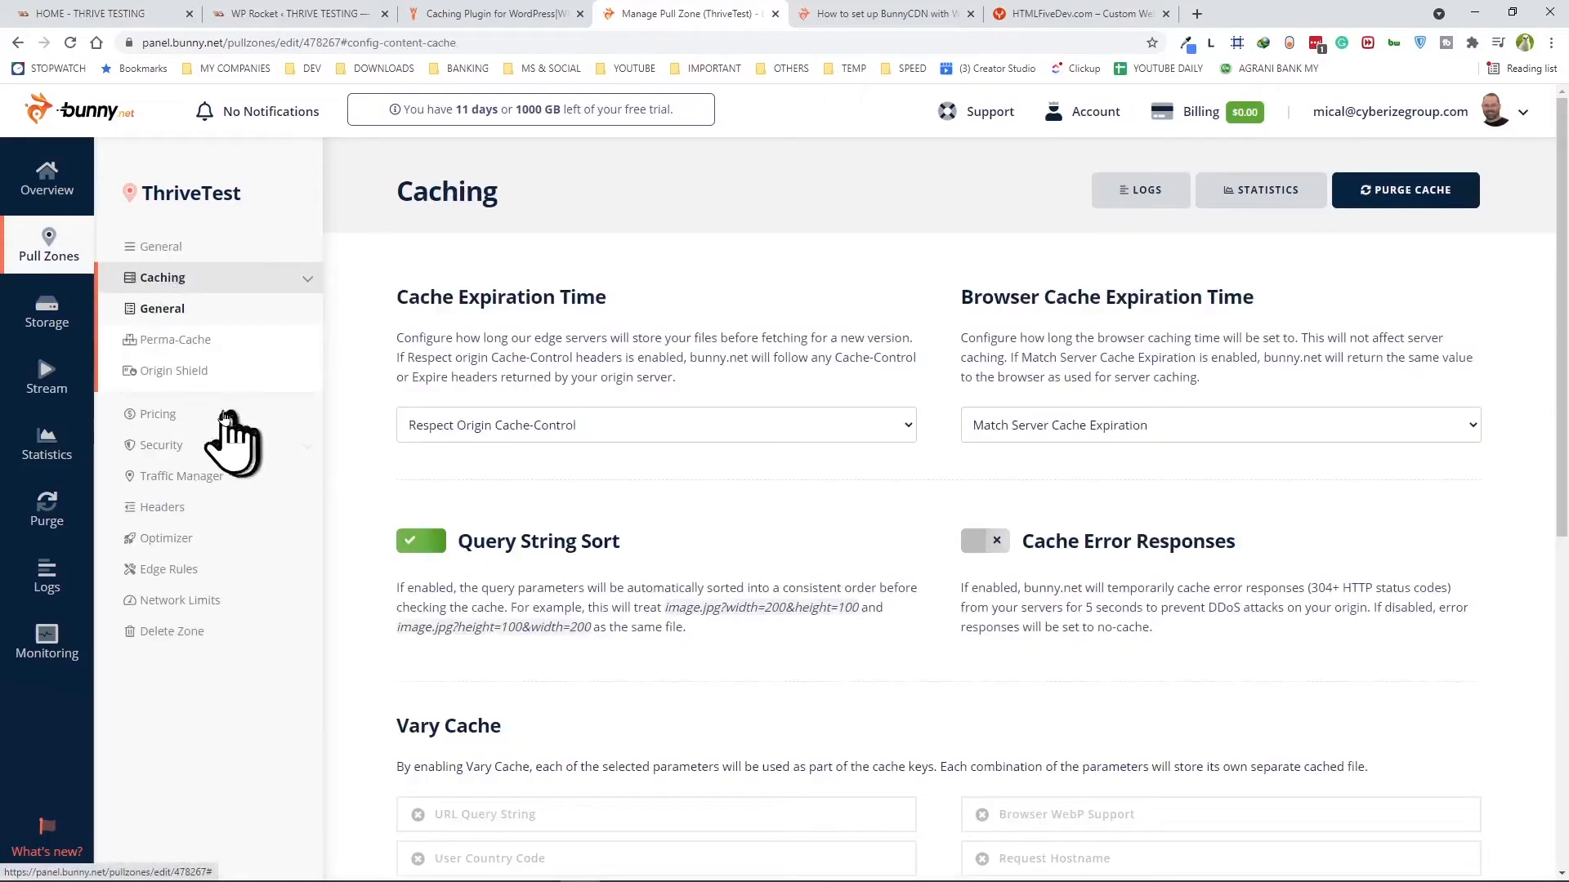
pyautogui.click(175, 340)
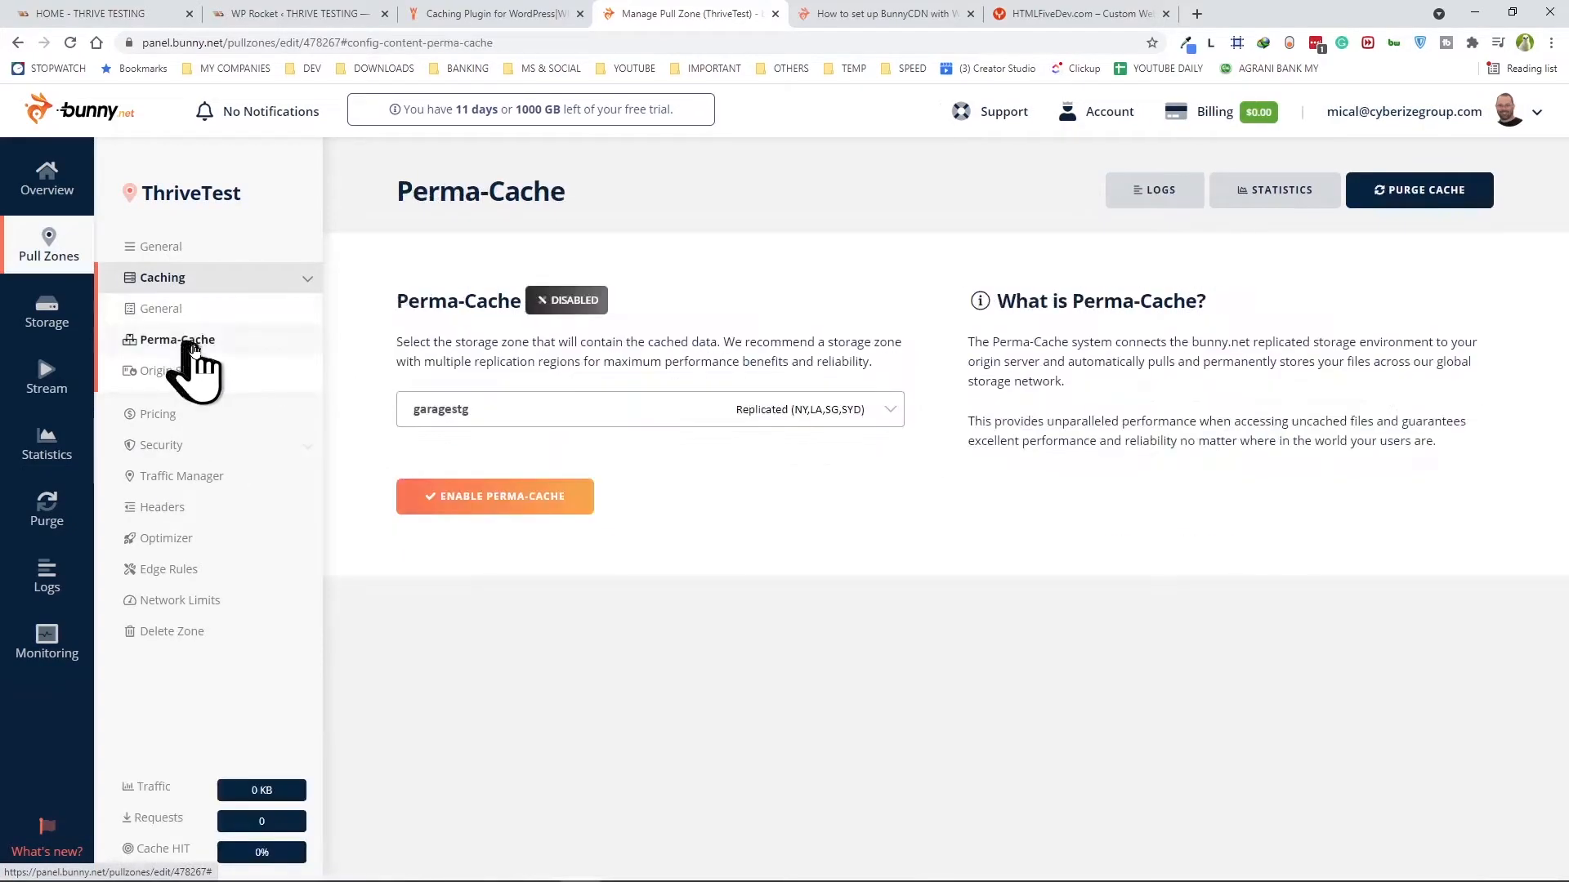
pyautogui.click(876, 415)
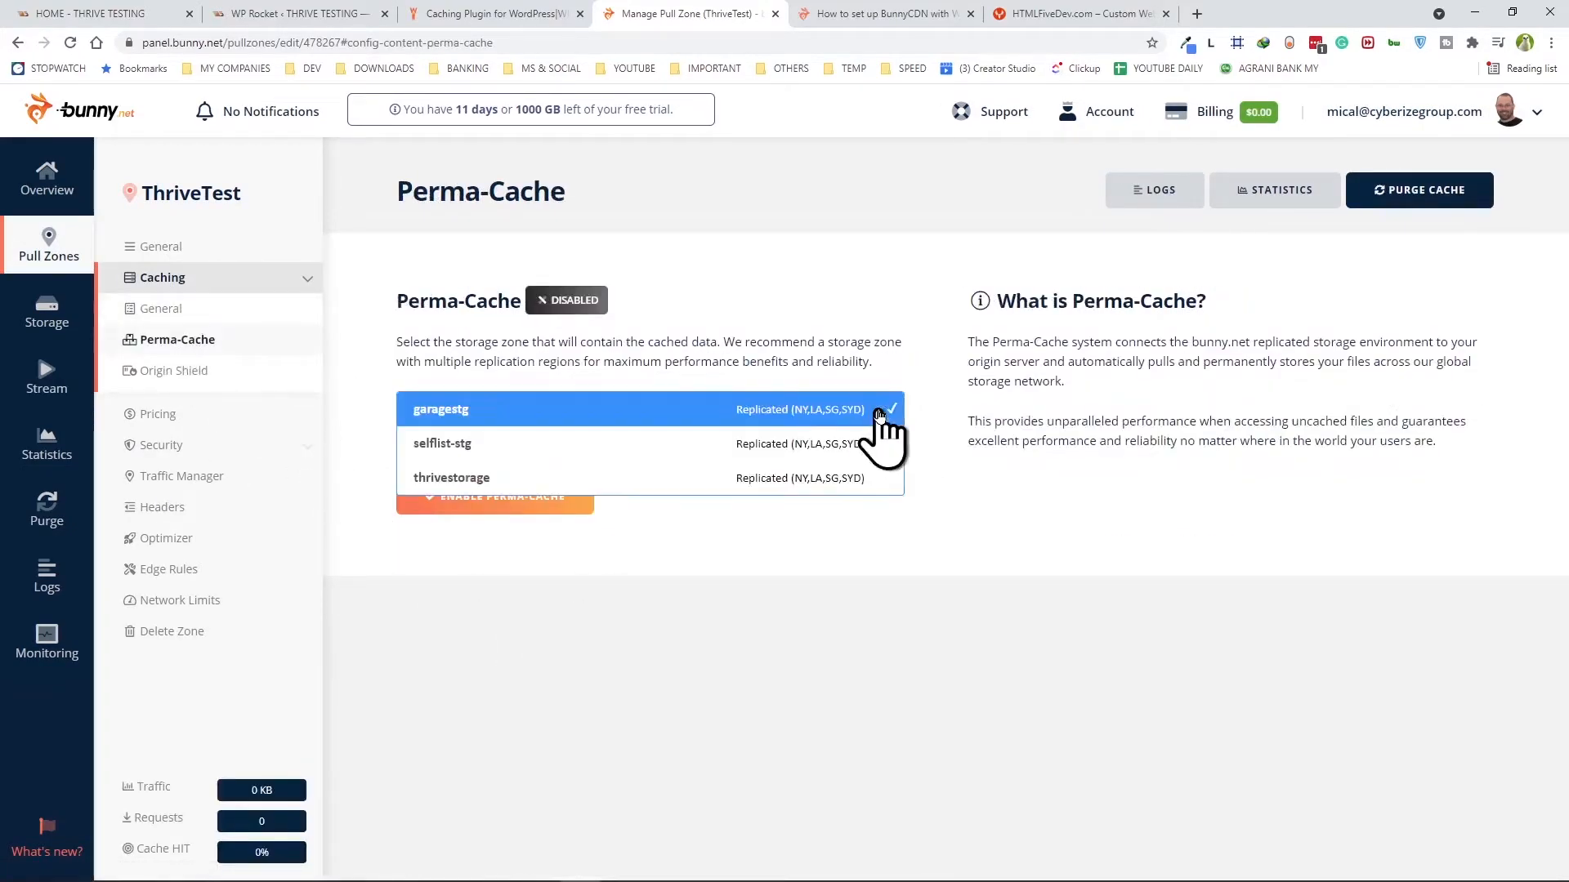
pyautogui.click(458, 480)
pyautogui.click(507, 508)
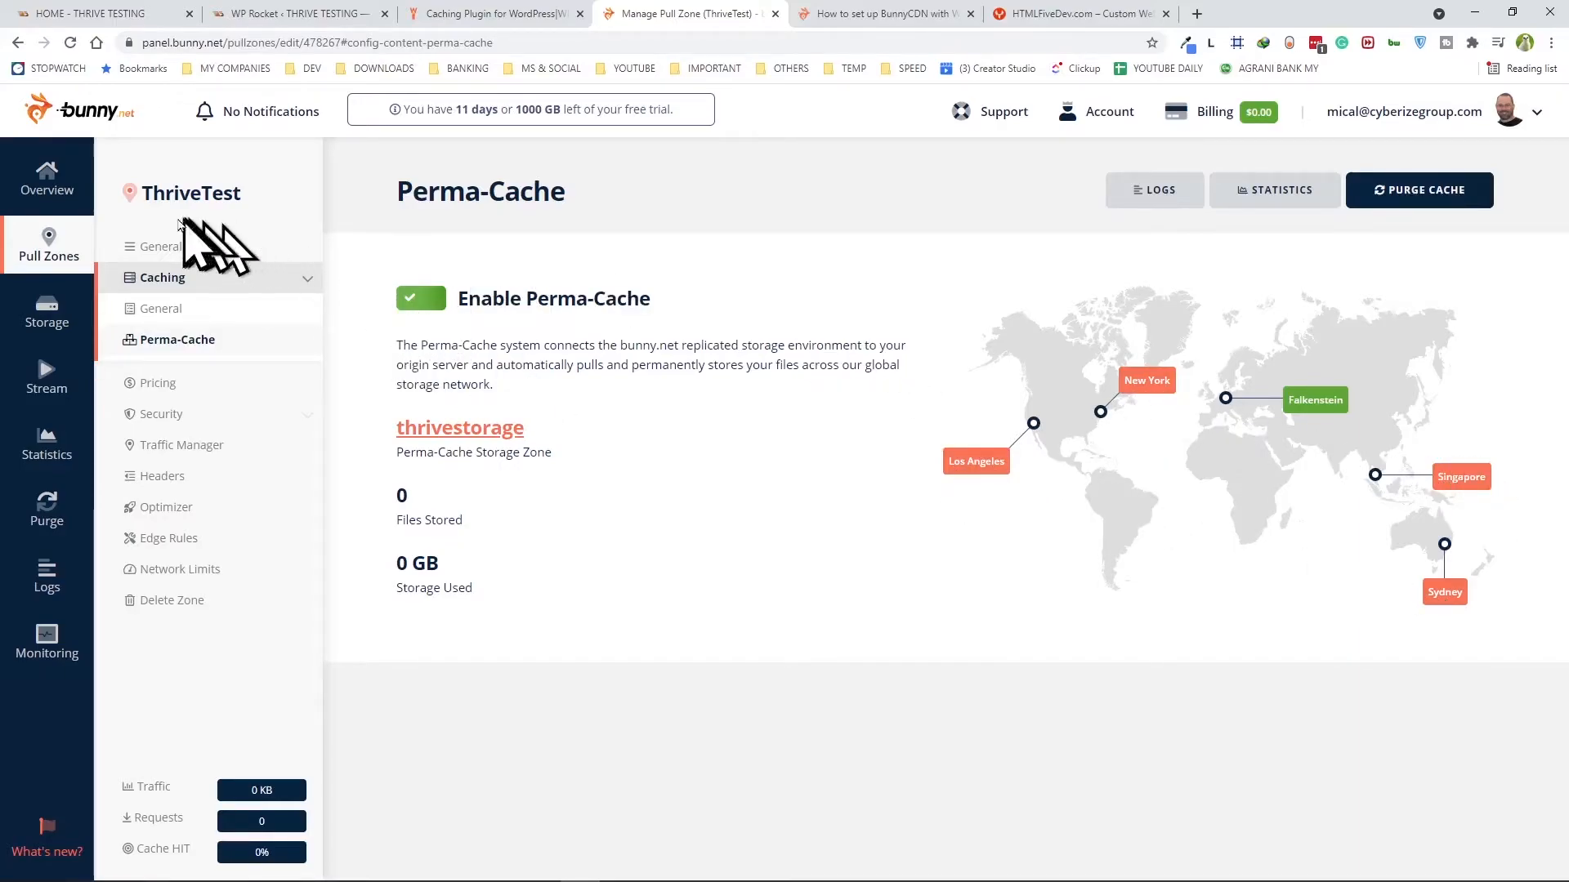
# Copy the linked hostname ThriveTest.b-cdn.net from the ThriveTest pull zone's general settings
pyautogui.click(45, 241)
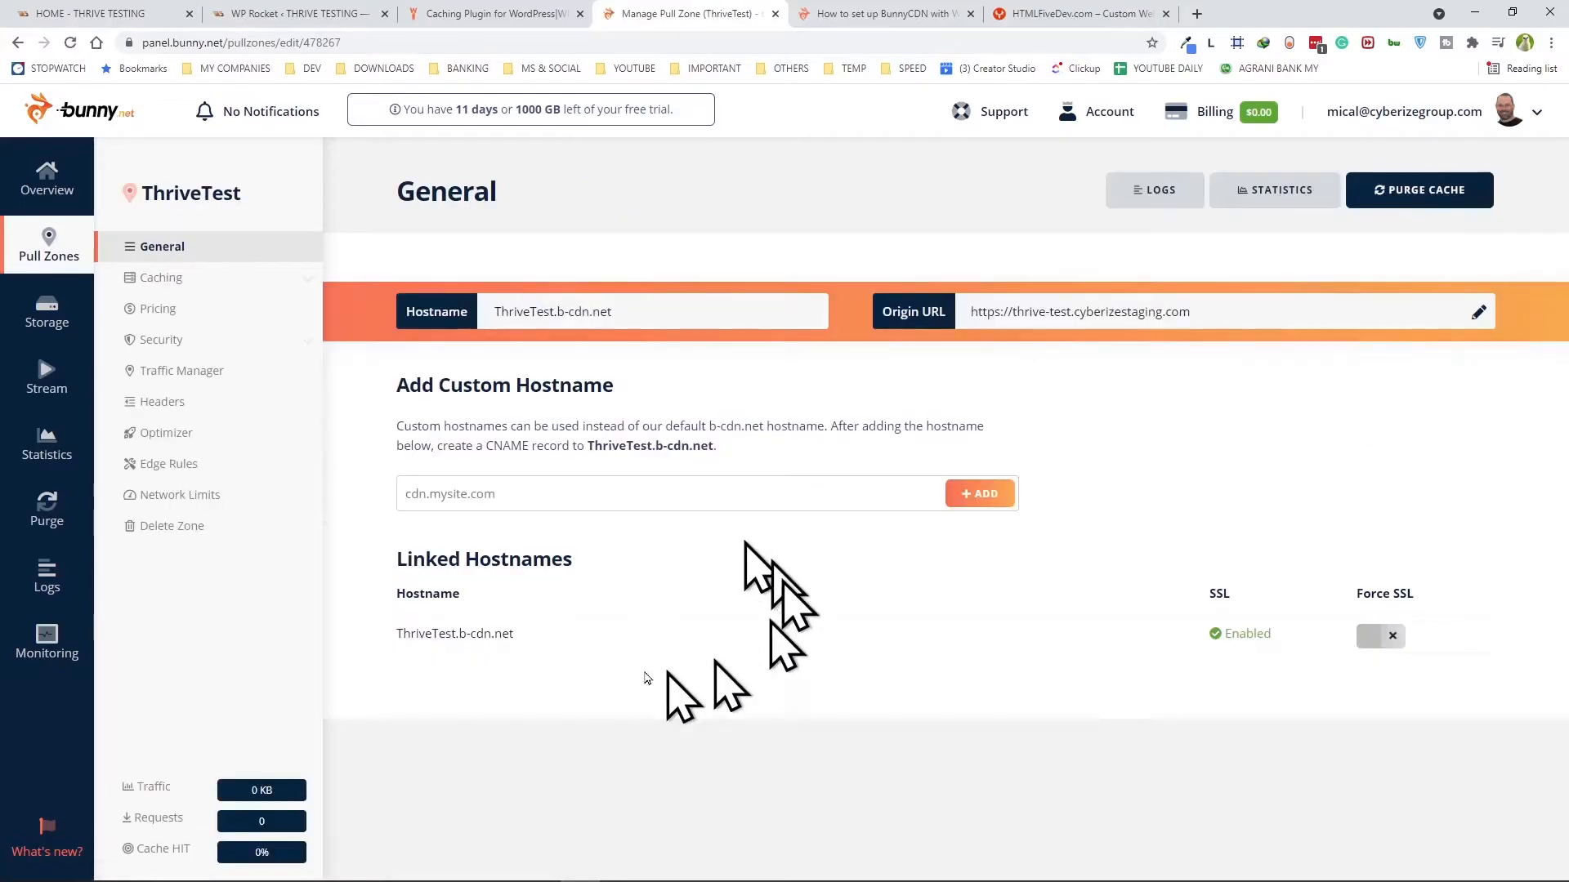
pyautogui.moveTo(489, 631); pyautogui.dragTo(398, 631)
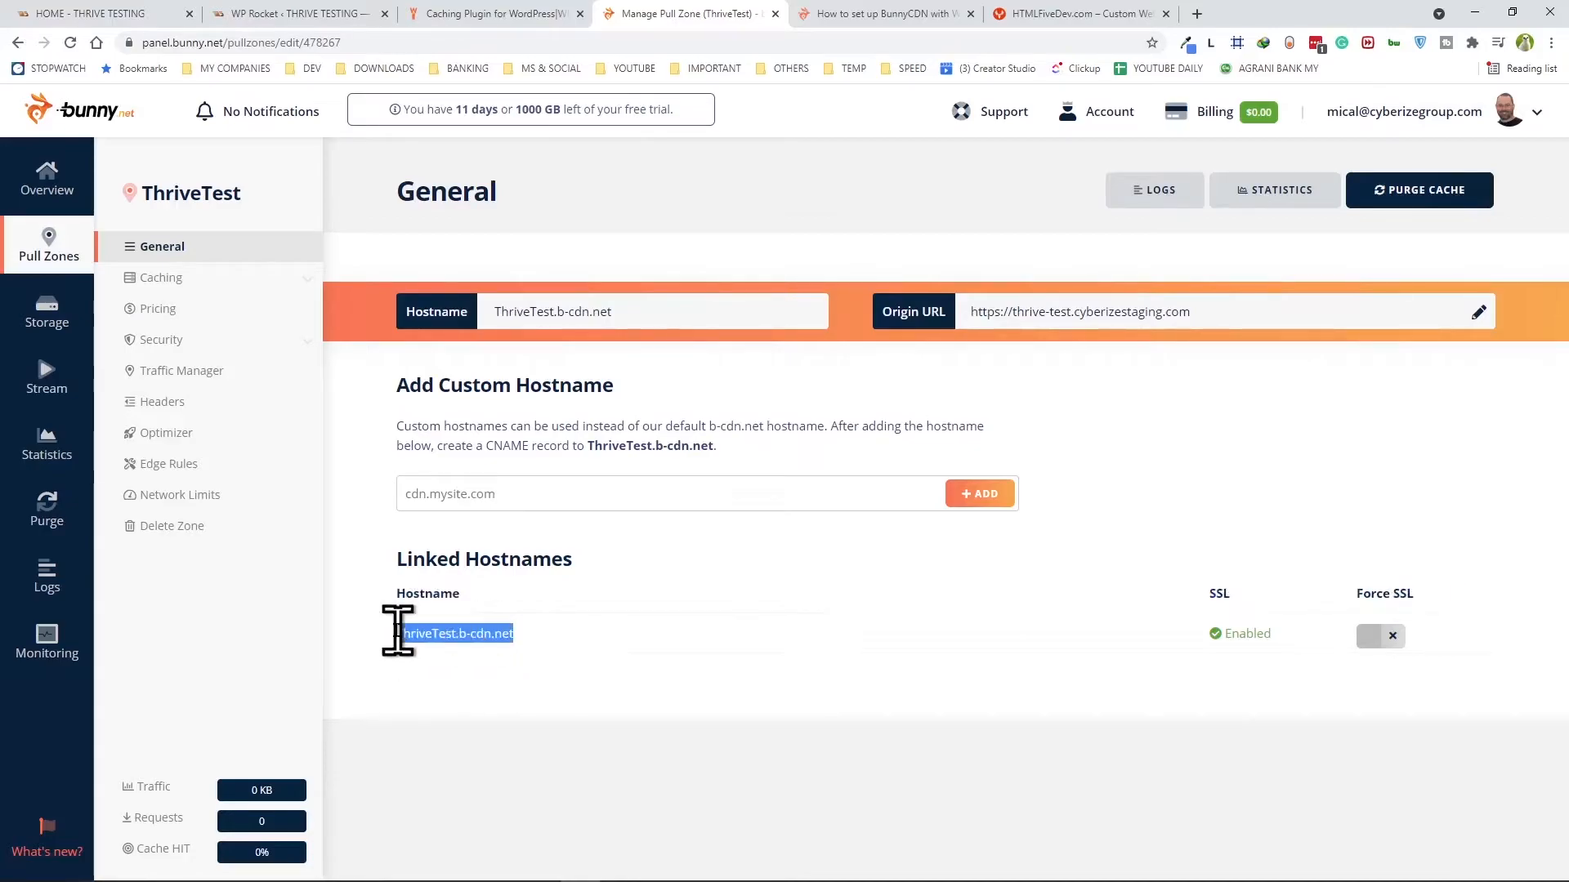
pyautogui.rightClick(431, 636)
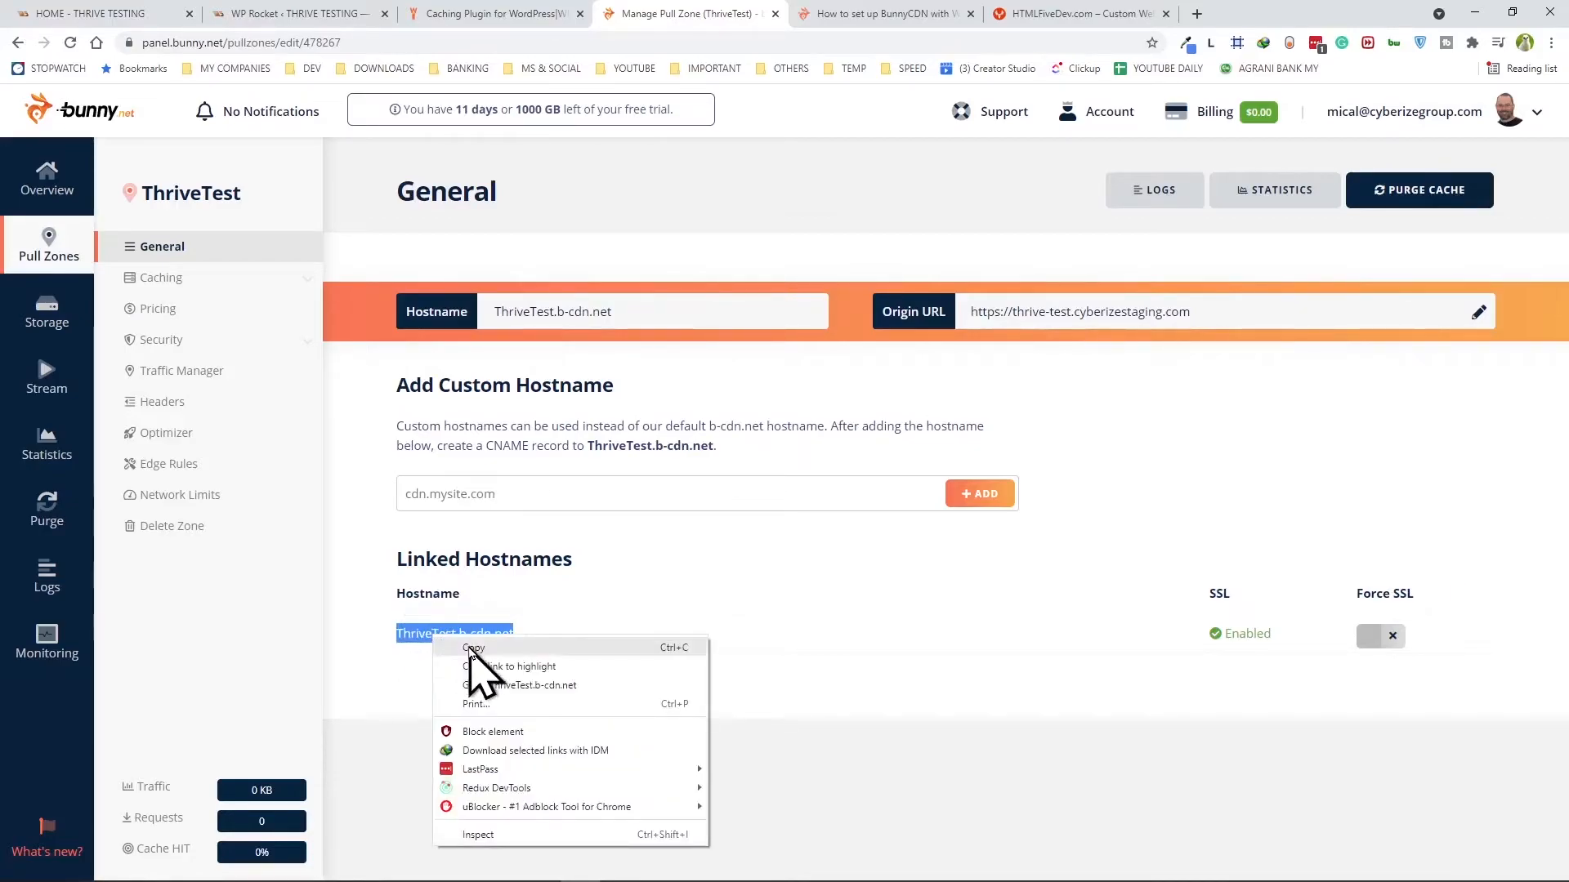
pyautogui.click(474, 649)
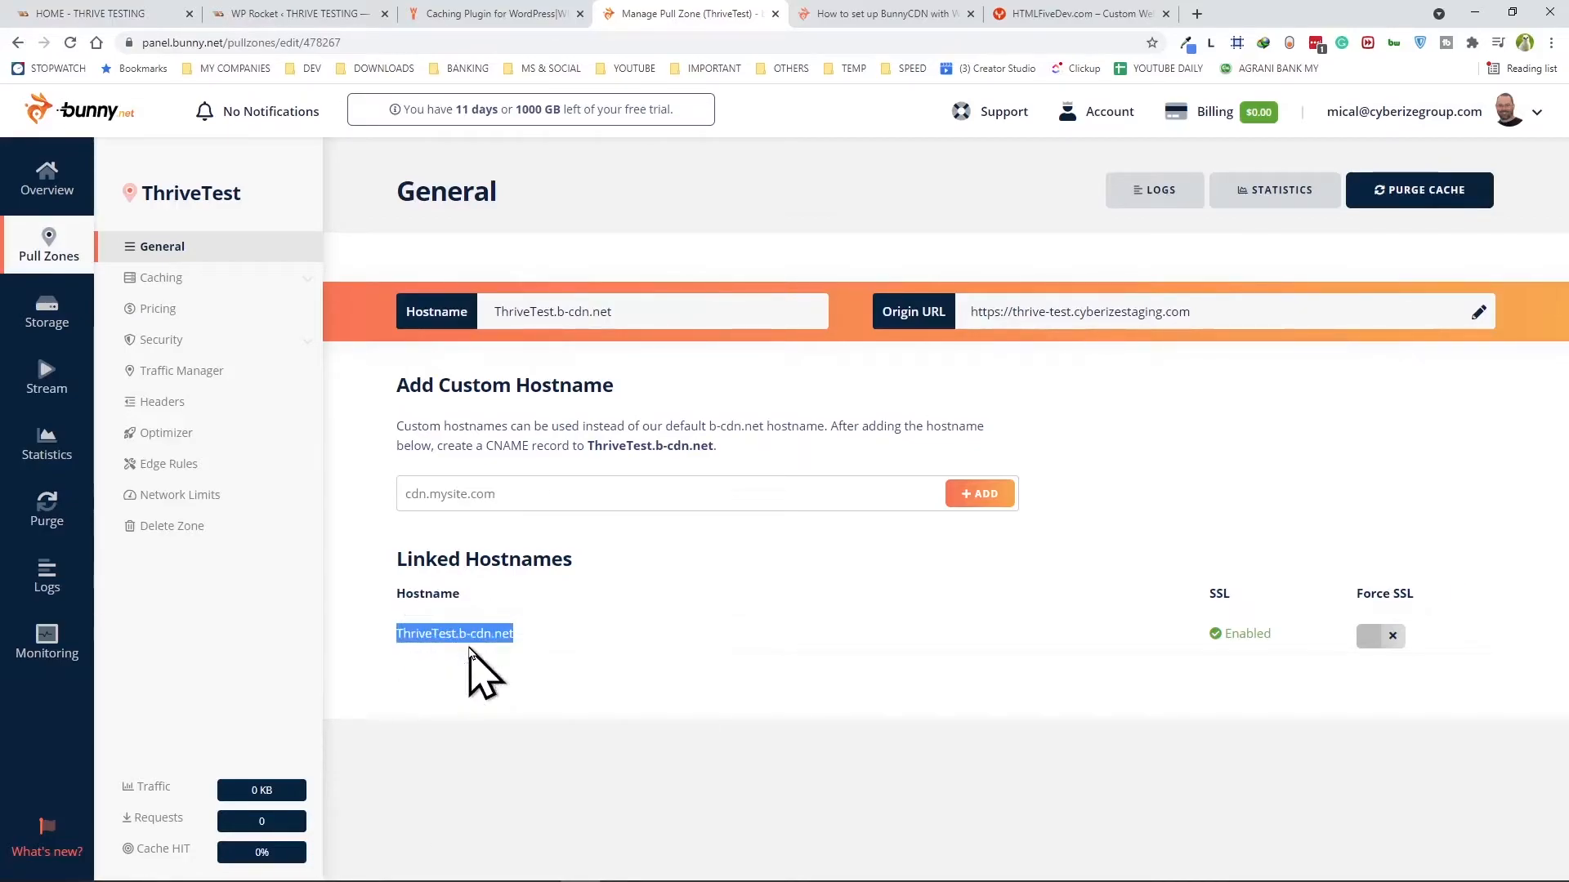
# Enable the Content Delivery Network in WP Rocket with the CNAME ThriveTest.b-cdn.net for all files, and save the changes
pyautogui.click(310, 14)
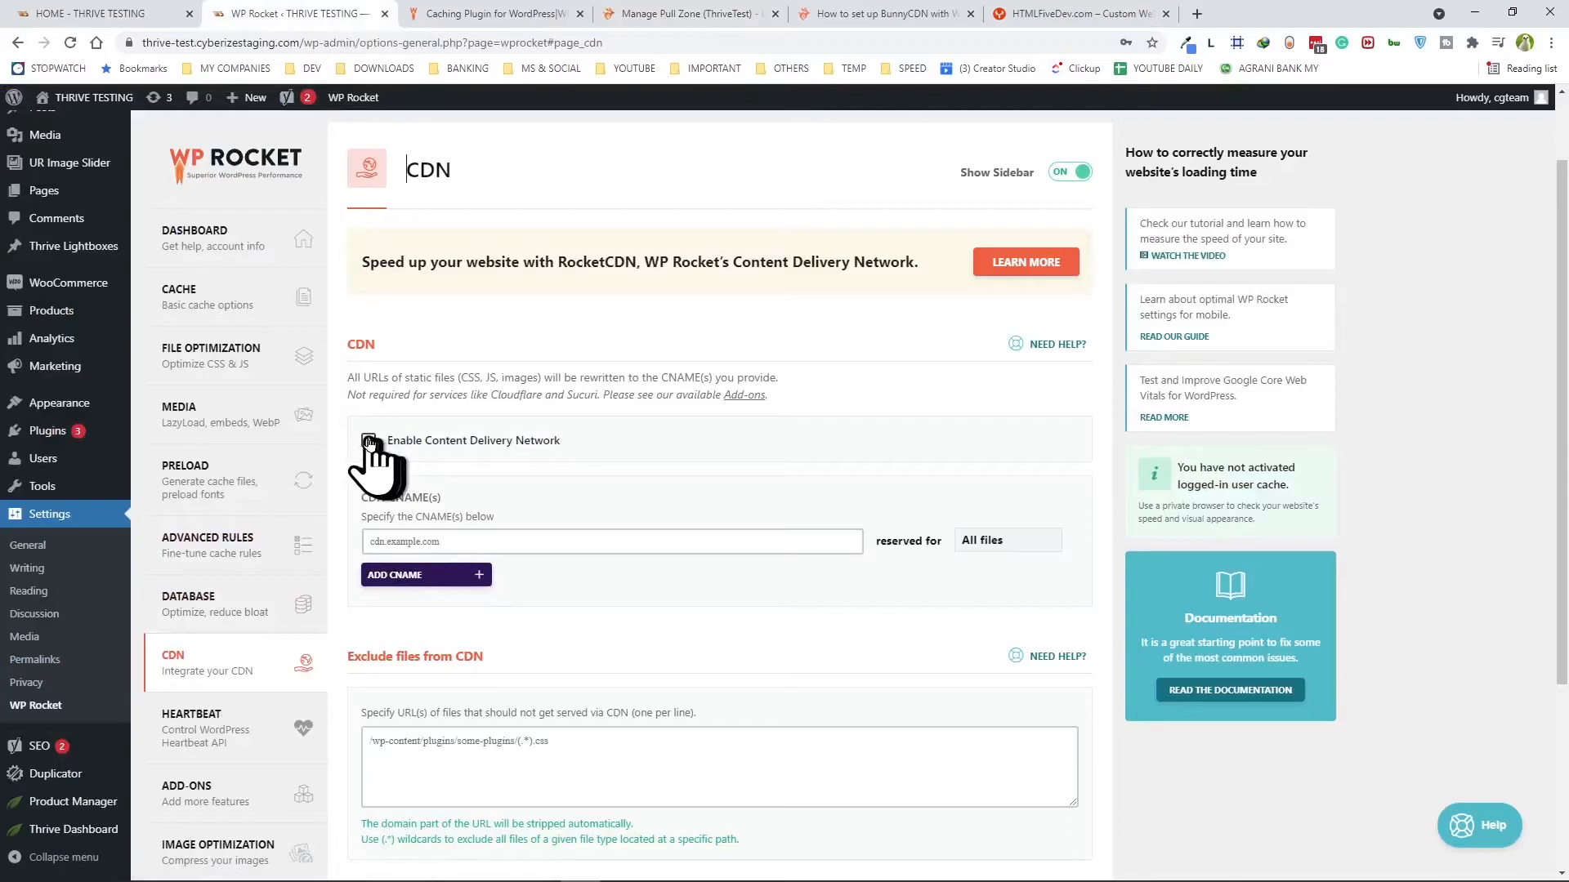
pyautogui.click(463, 545)
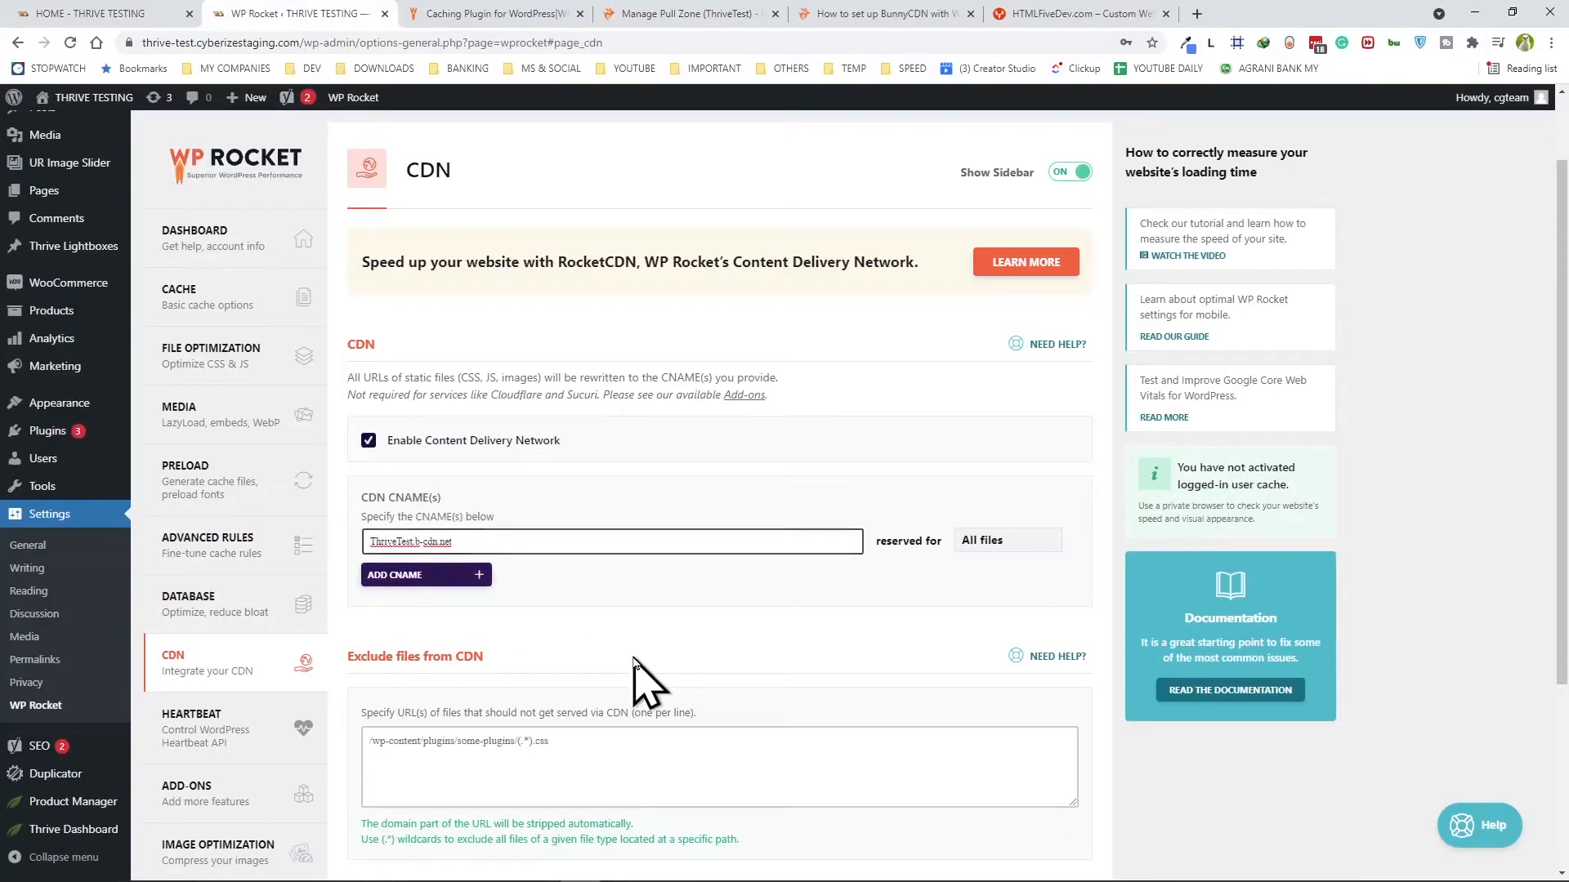
pyautogui.scroll(-2, 788, 511)
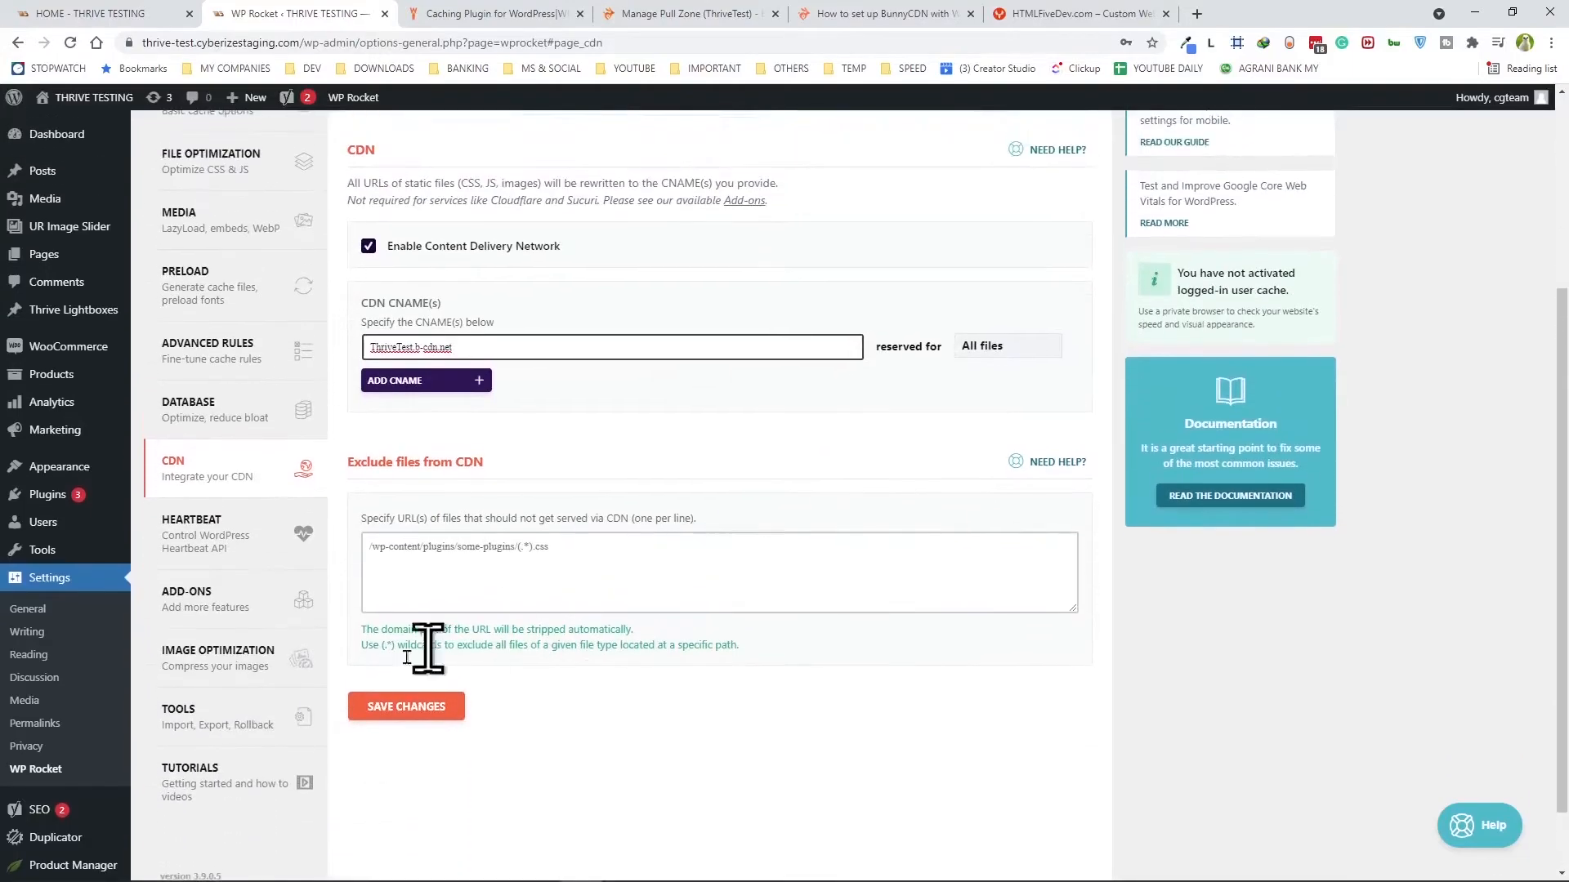
pyautogui.click(396, 706)
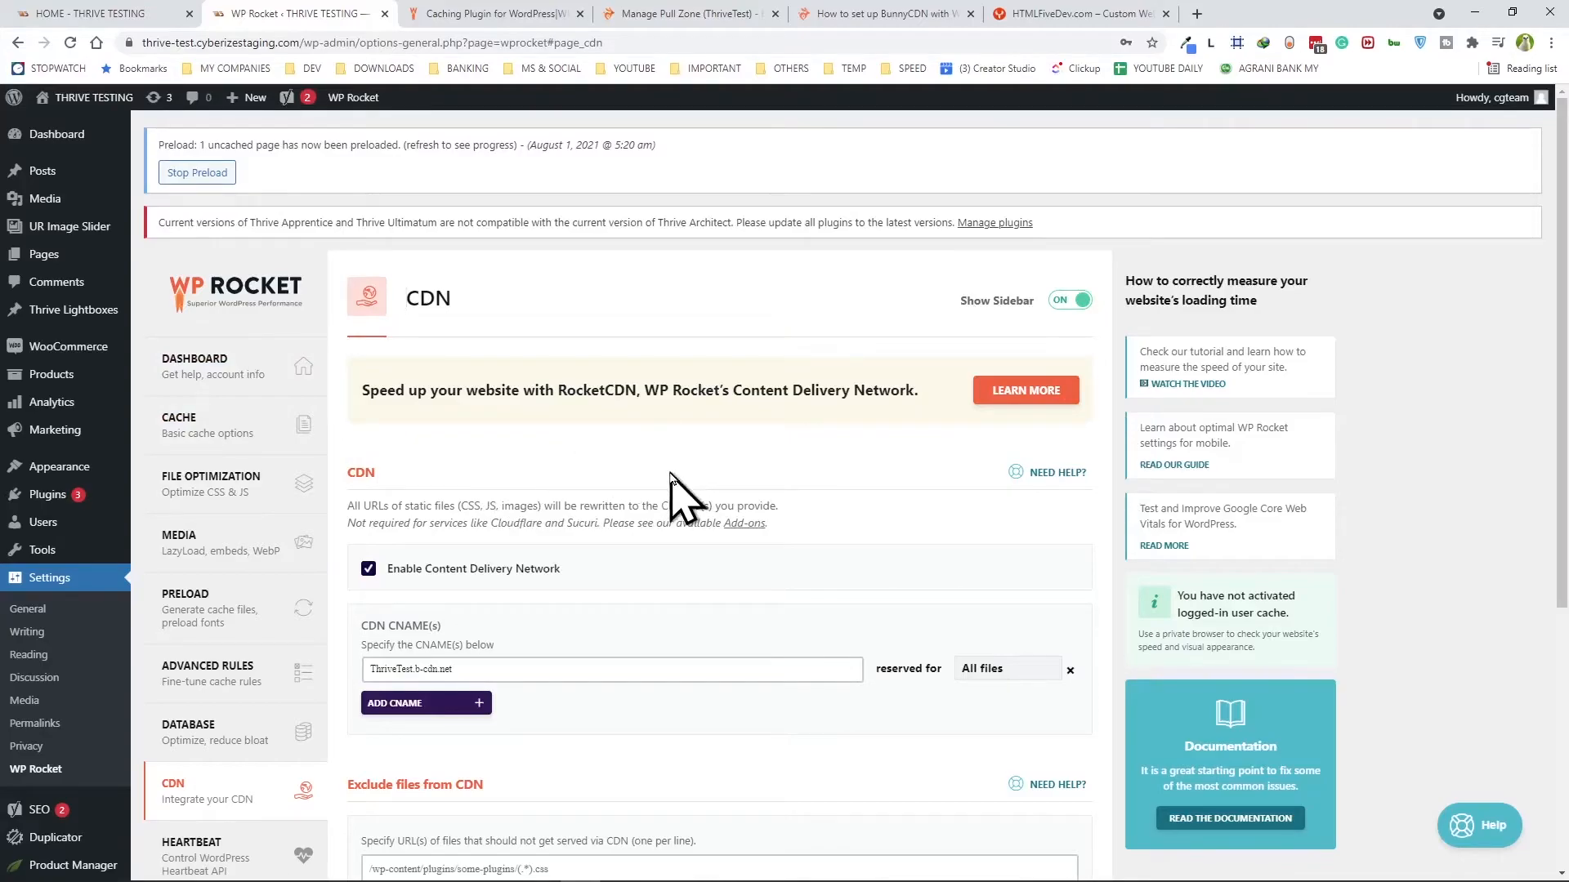
pyautogui.scroll(-1, 465, 413)
pyautogui.scroll(1, 470, 421)
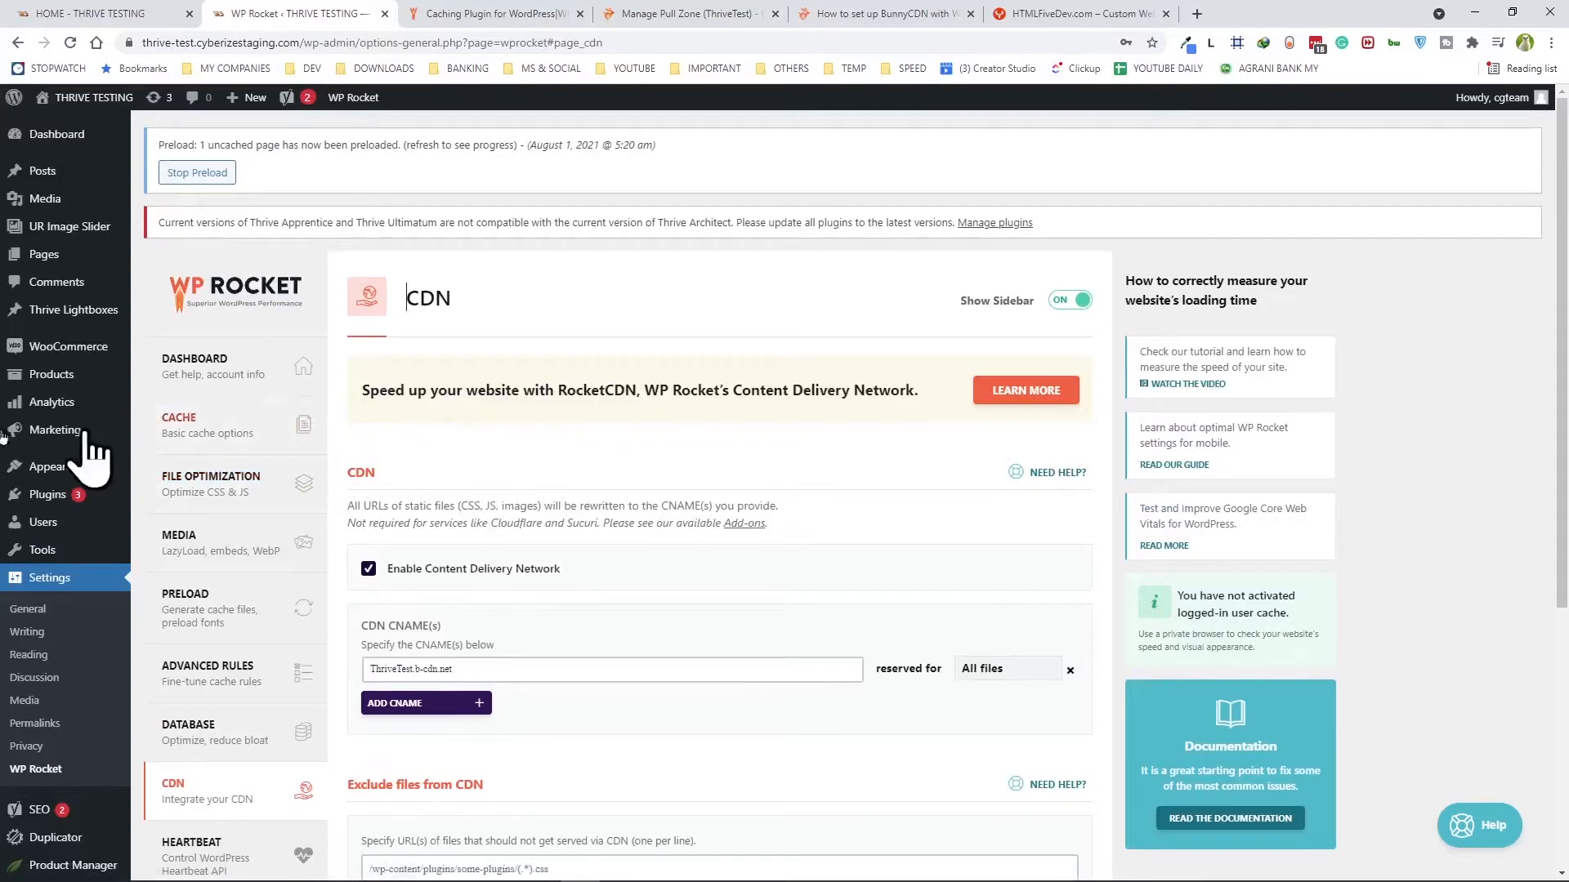
# Open WP Rocket's basic cache options to check the mobile cache, user cache and cache lifespan settings
pyautogui.click(166, 435)
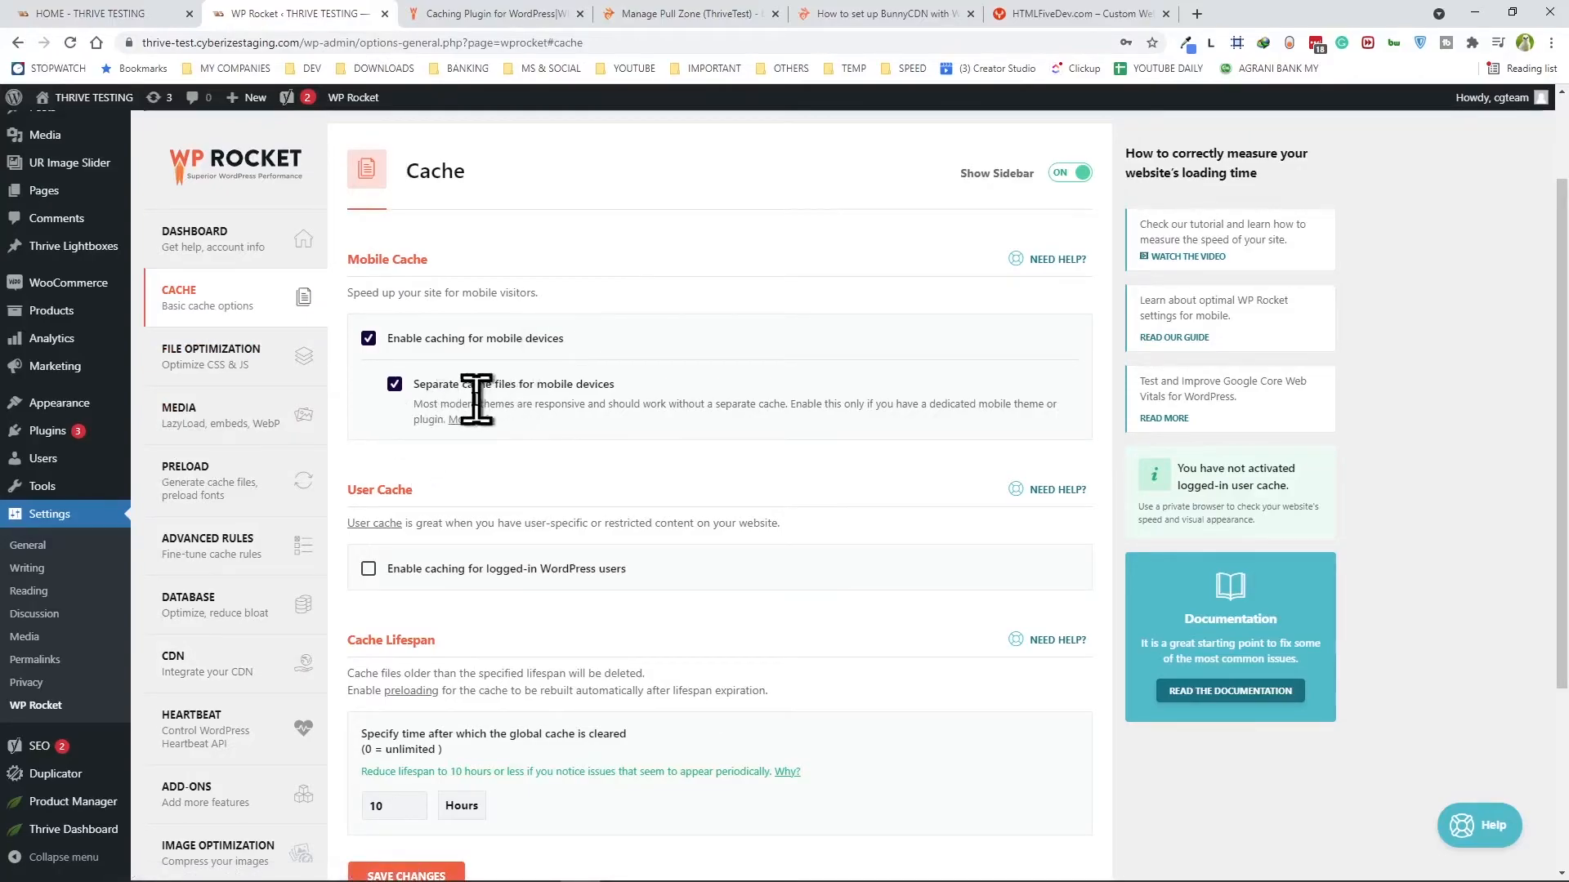
# Review the CSS and JavaScript options in WP Rocket's File Optimization settings
pyautogui.click(229, 360)
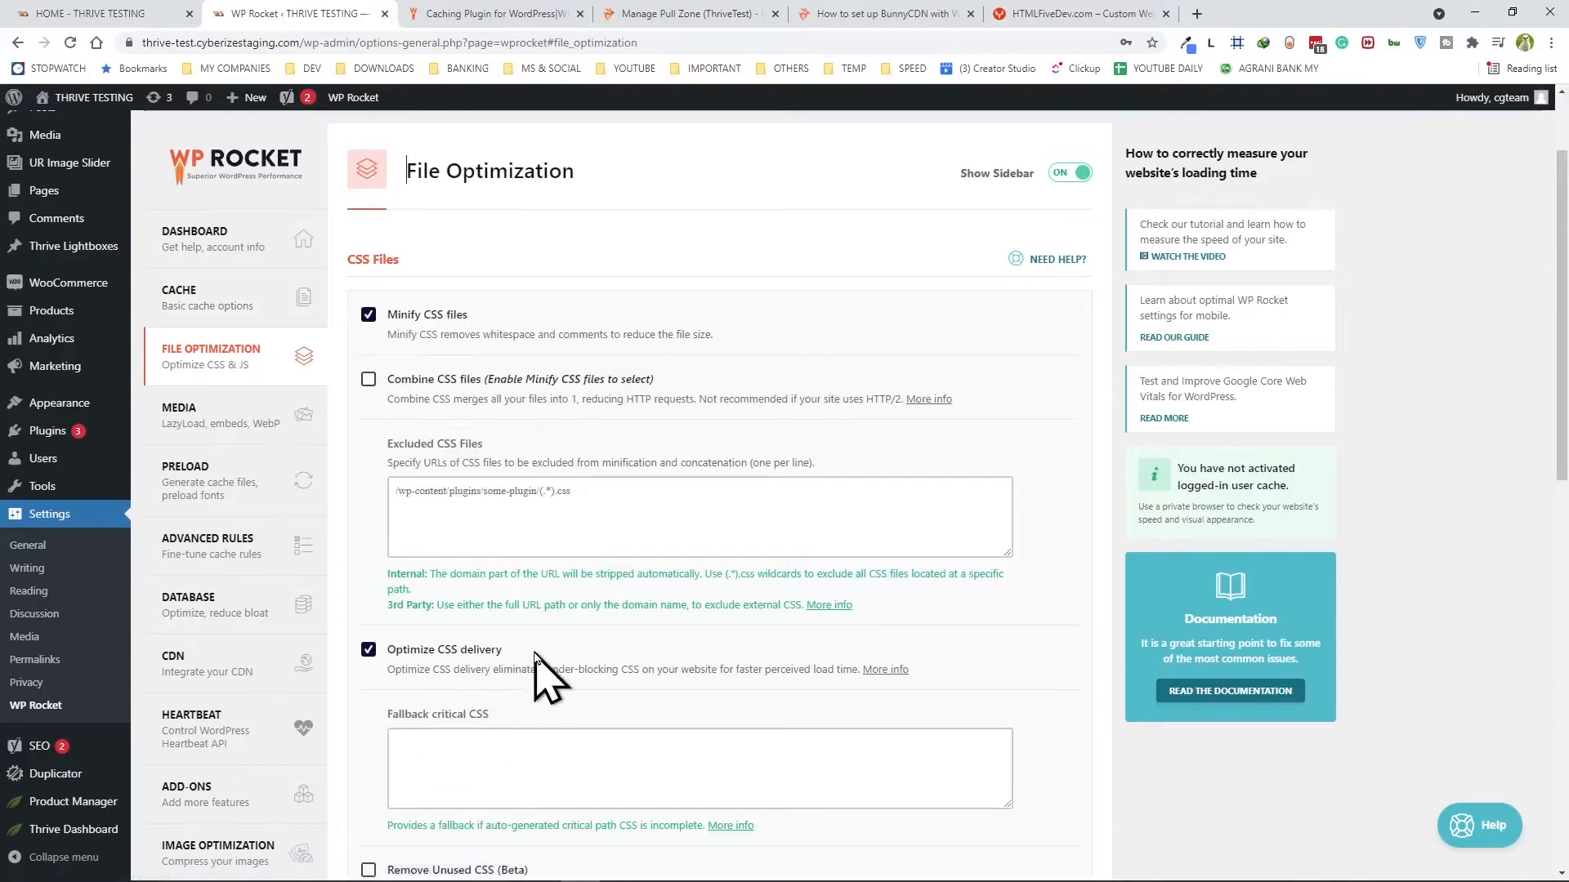
pyautogui.scroll(-4, 535, 654)
pyautogui.scroll(-4, 536, 657)
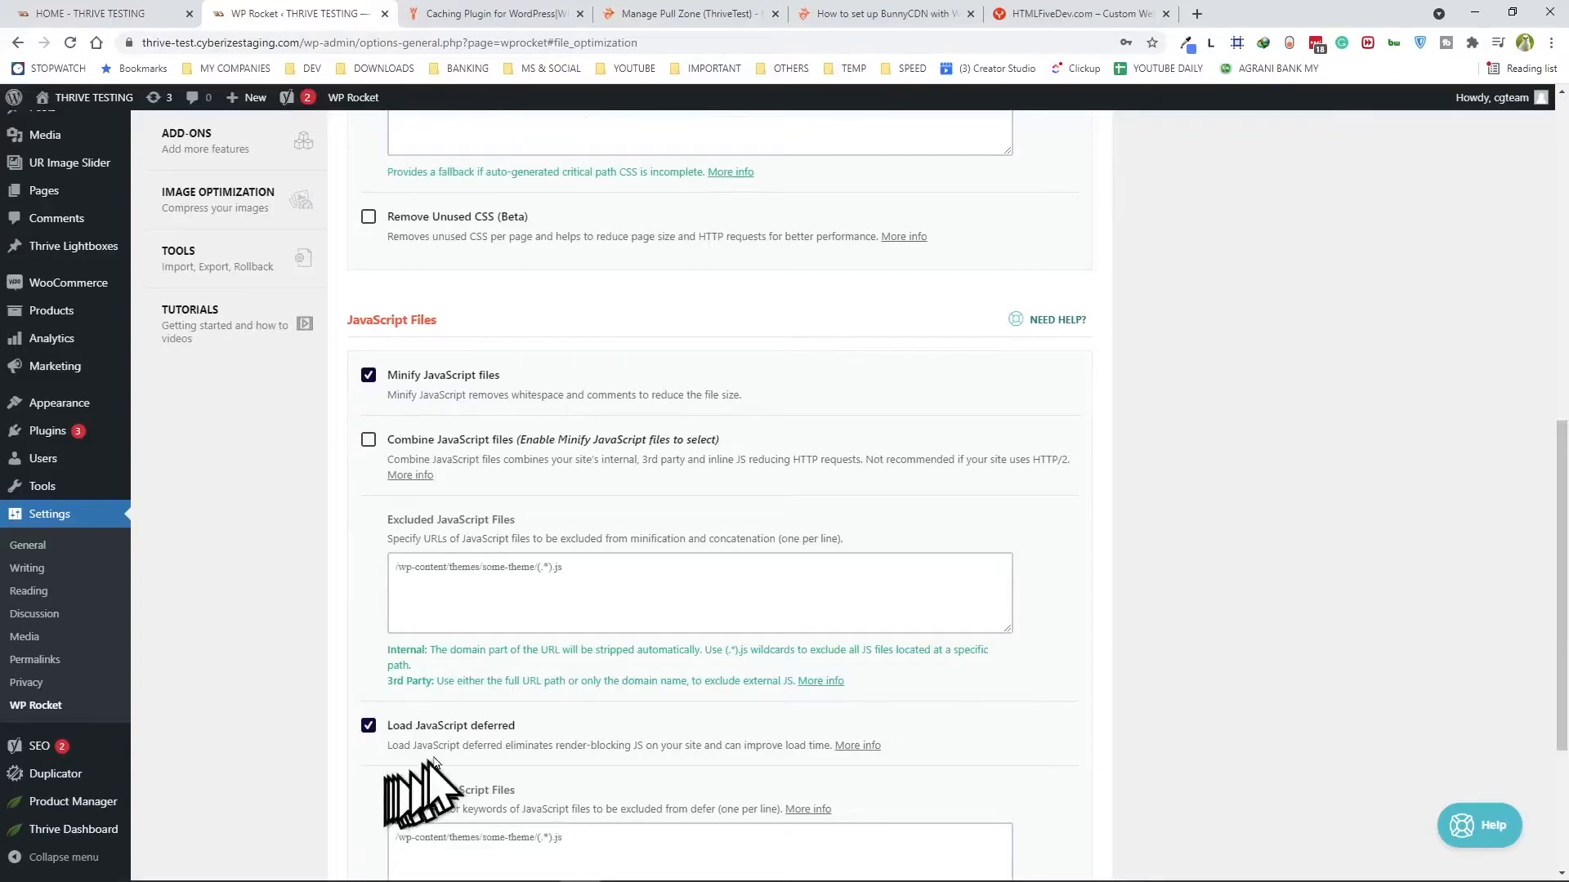
pyautogui.scroll(-3, 613, 752)
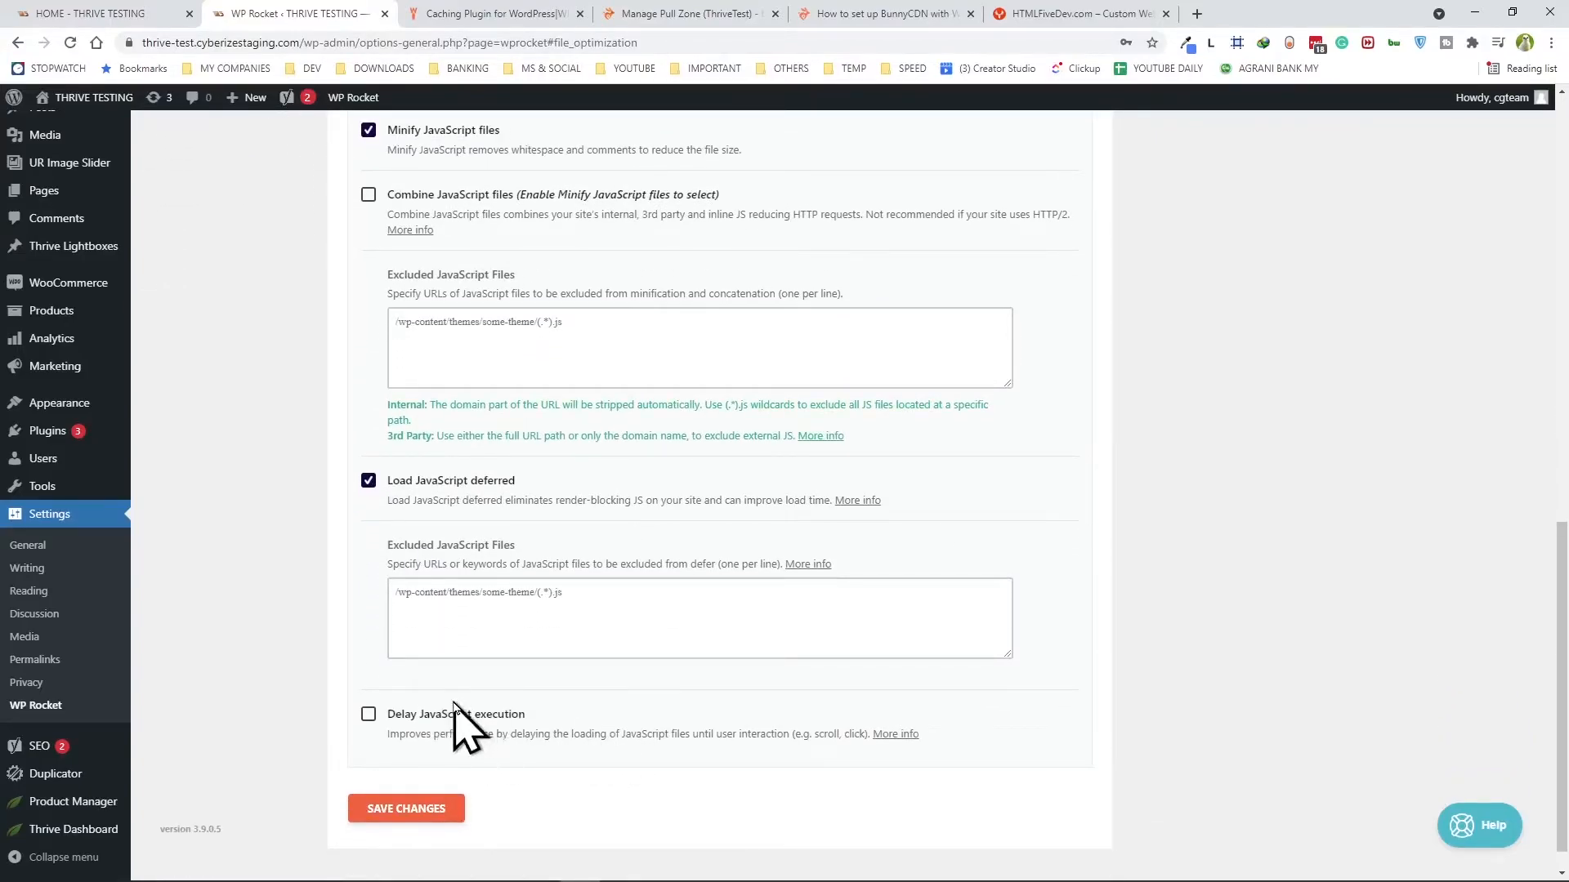
pyautogui.scroll(10, 448, 723)
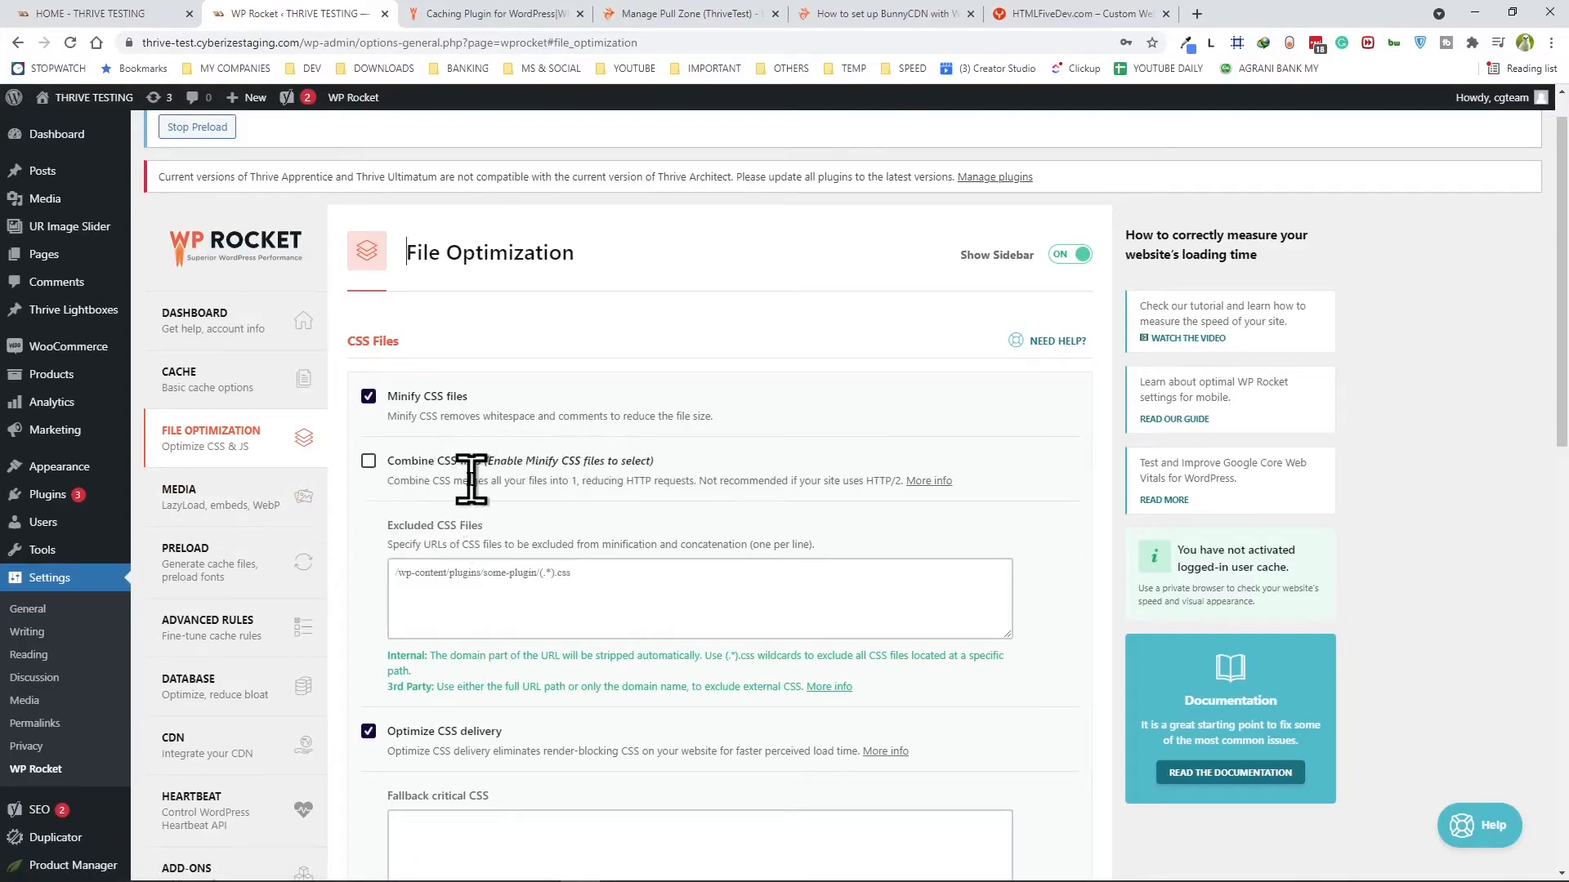
# Review WP Rocket's Media settings for LazyLoad, image dimensions, embeds and WebP compatibility
pyautogui.click(179, 500)
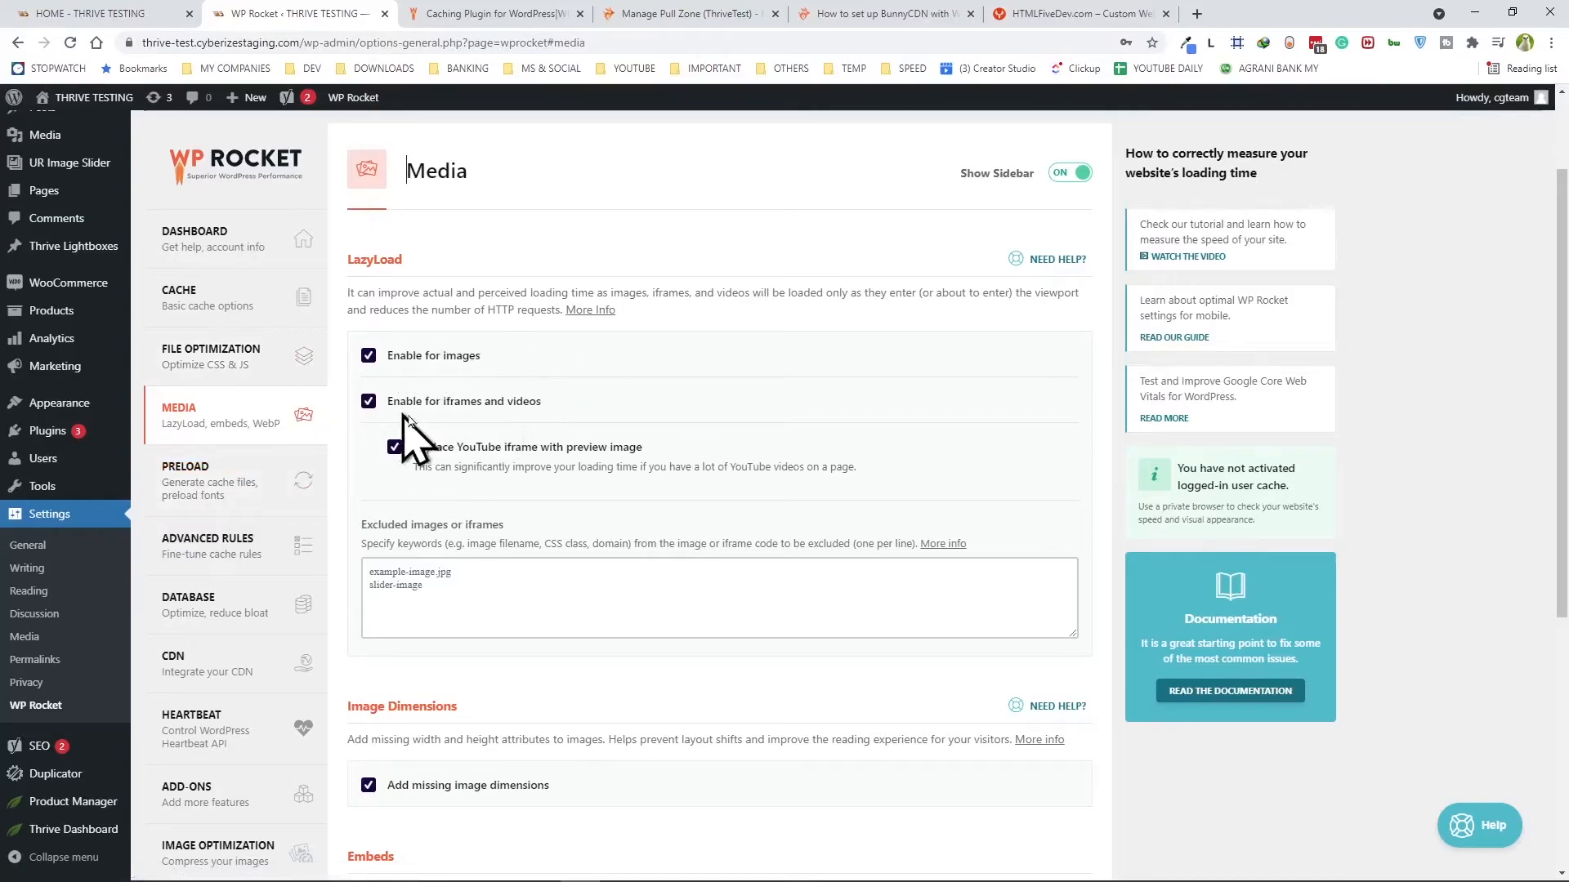
pyautogui.scroll(-6, 597, 490)
pyautogui.scroll(4, 605, 499)
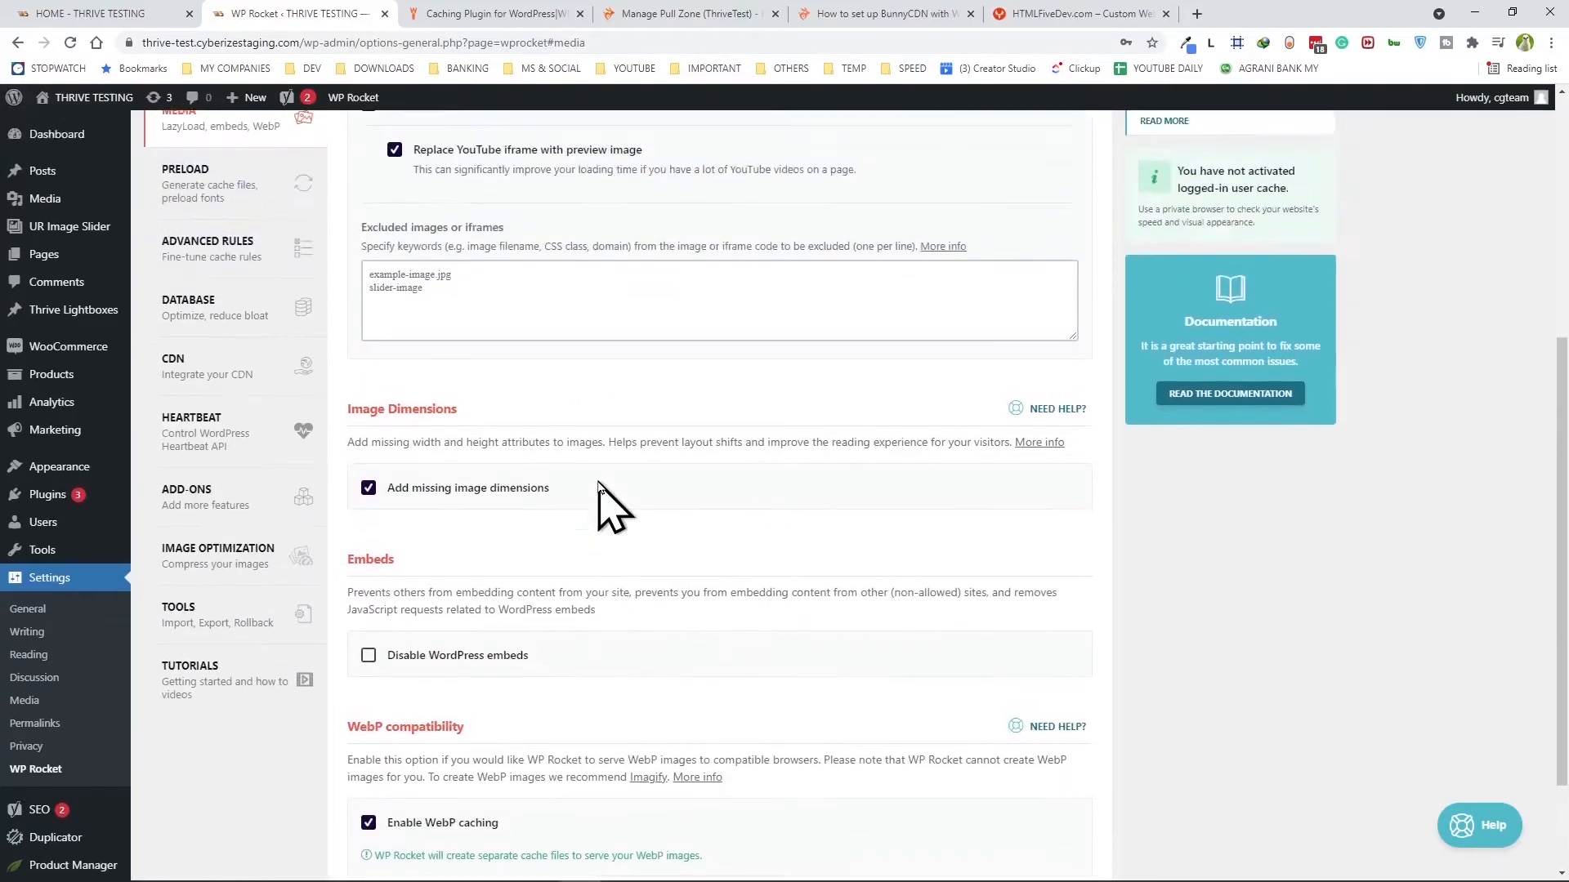
pyautogui.scroll(2, 596, 490)
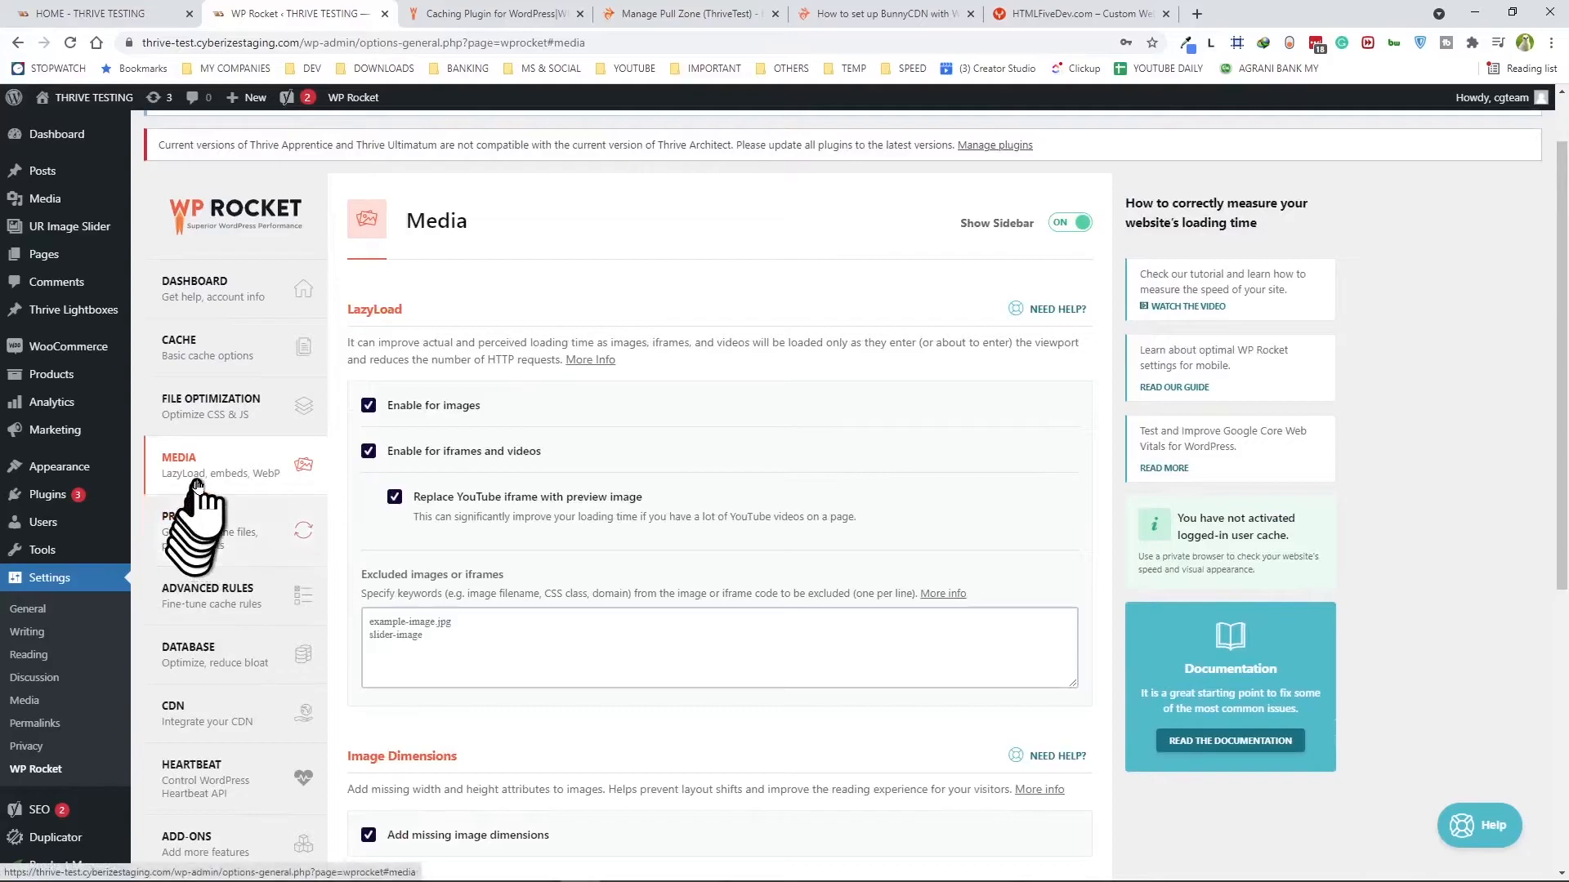
# Review WP Rocket's Preload settings for cache, link, DNS prefetch and font preloading
pyautogui.click(202, 526)
pyautogui.scroll(-2, 931, 425)
pyautogui.scroll(-6, 928, 416)
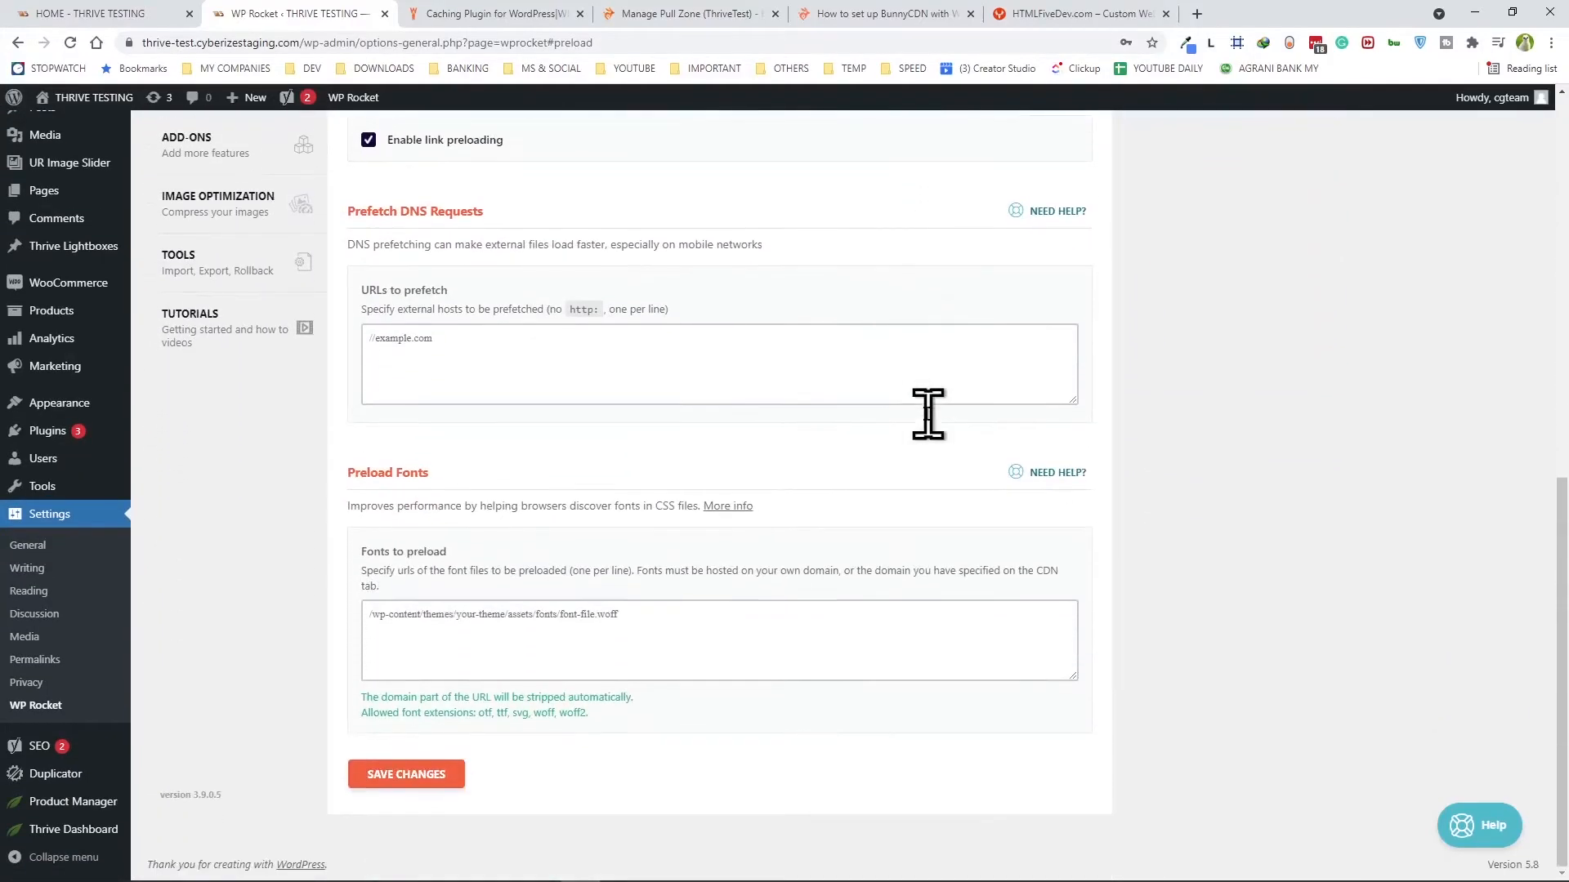
pyautogui.scroll(4, 928, 415)
pyautogui.scroll(4, 936, 433)
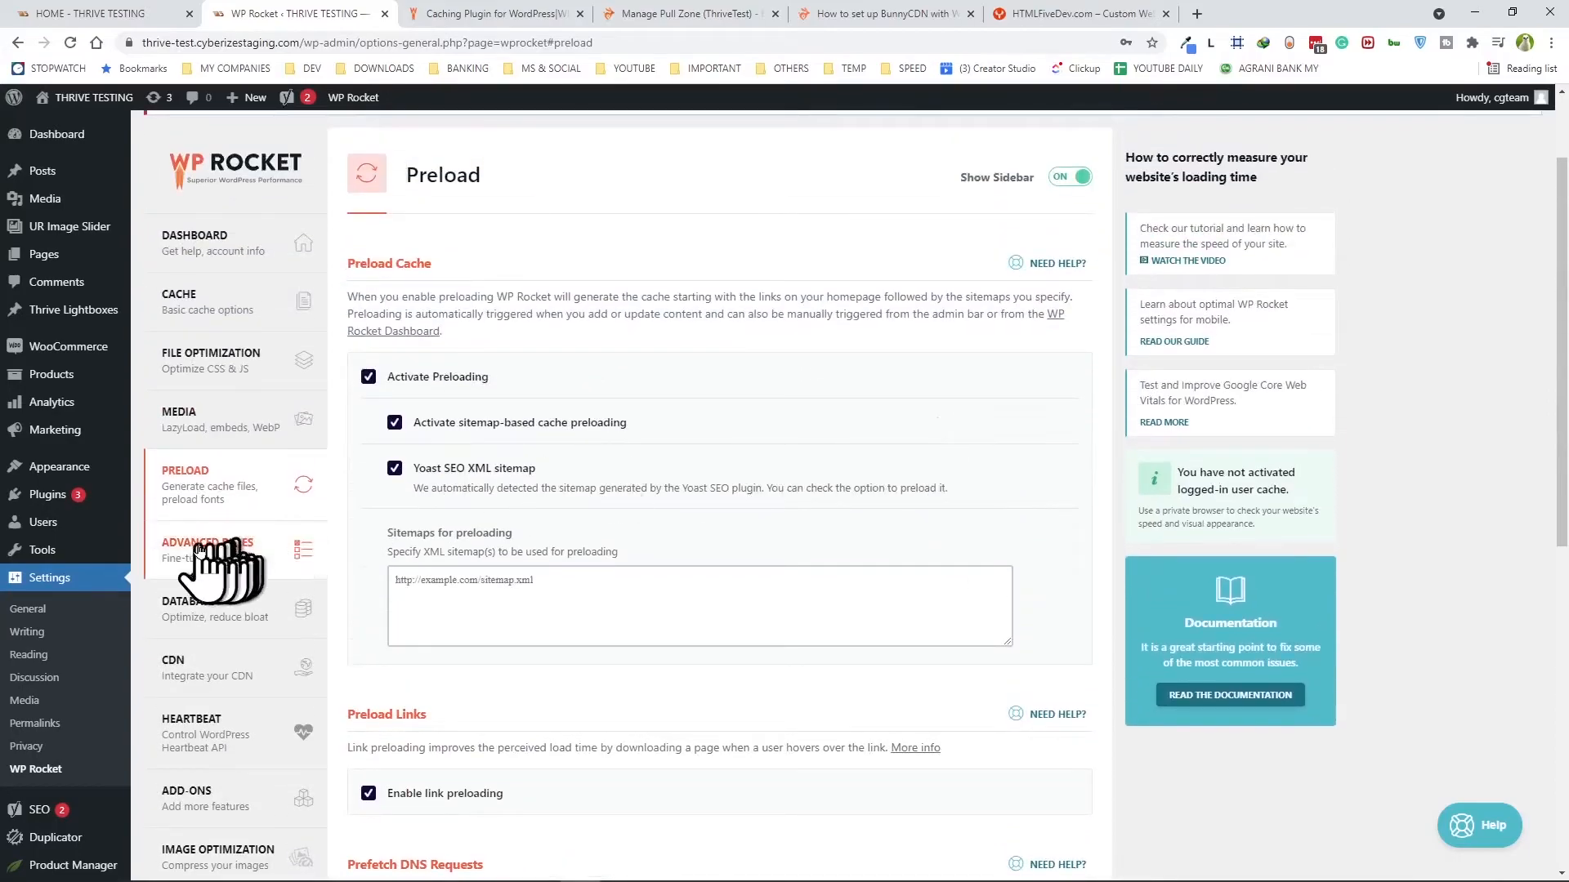
# Review WP Rocket's Database settings for post, comment, transient and automatic cleanup
pyautogui.click(194, 619)
pyautogui.scroll(-2, 972, 621)
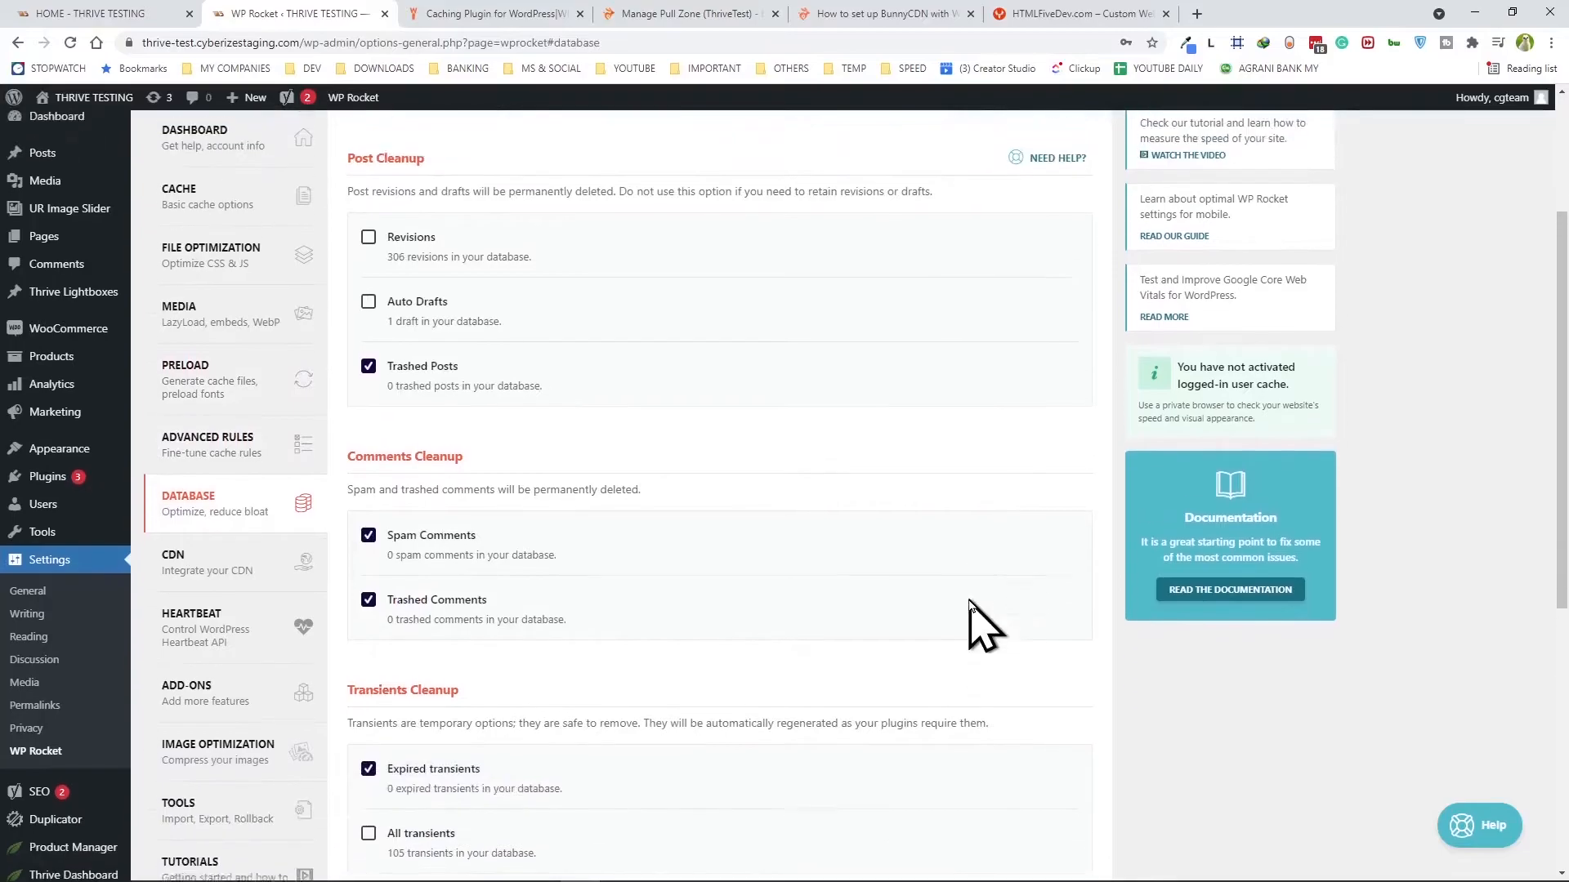
pyautogui.scroll(-4, 973, 625)
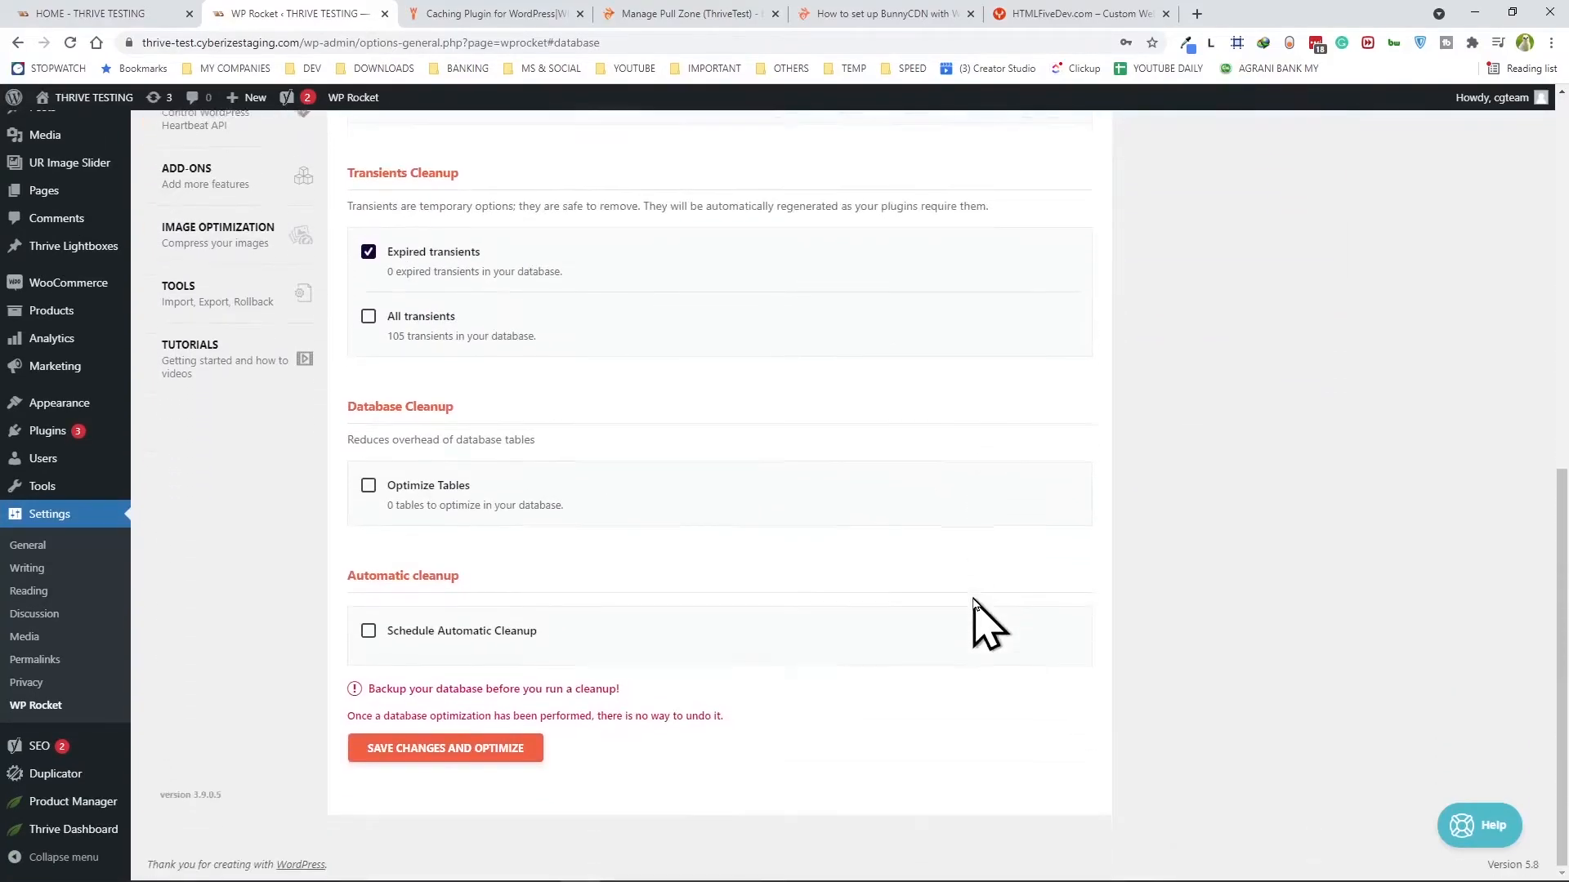
pyautogui.scroll(7, 974, 625)
pyautogui.scroll(1, 979, 623)
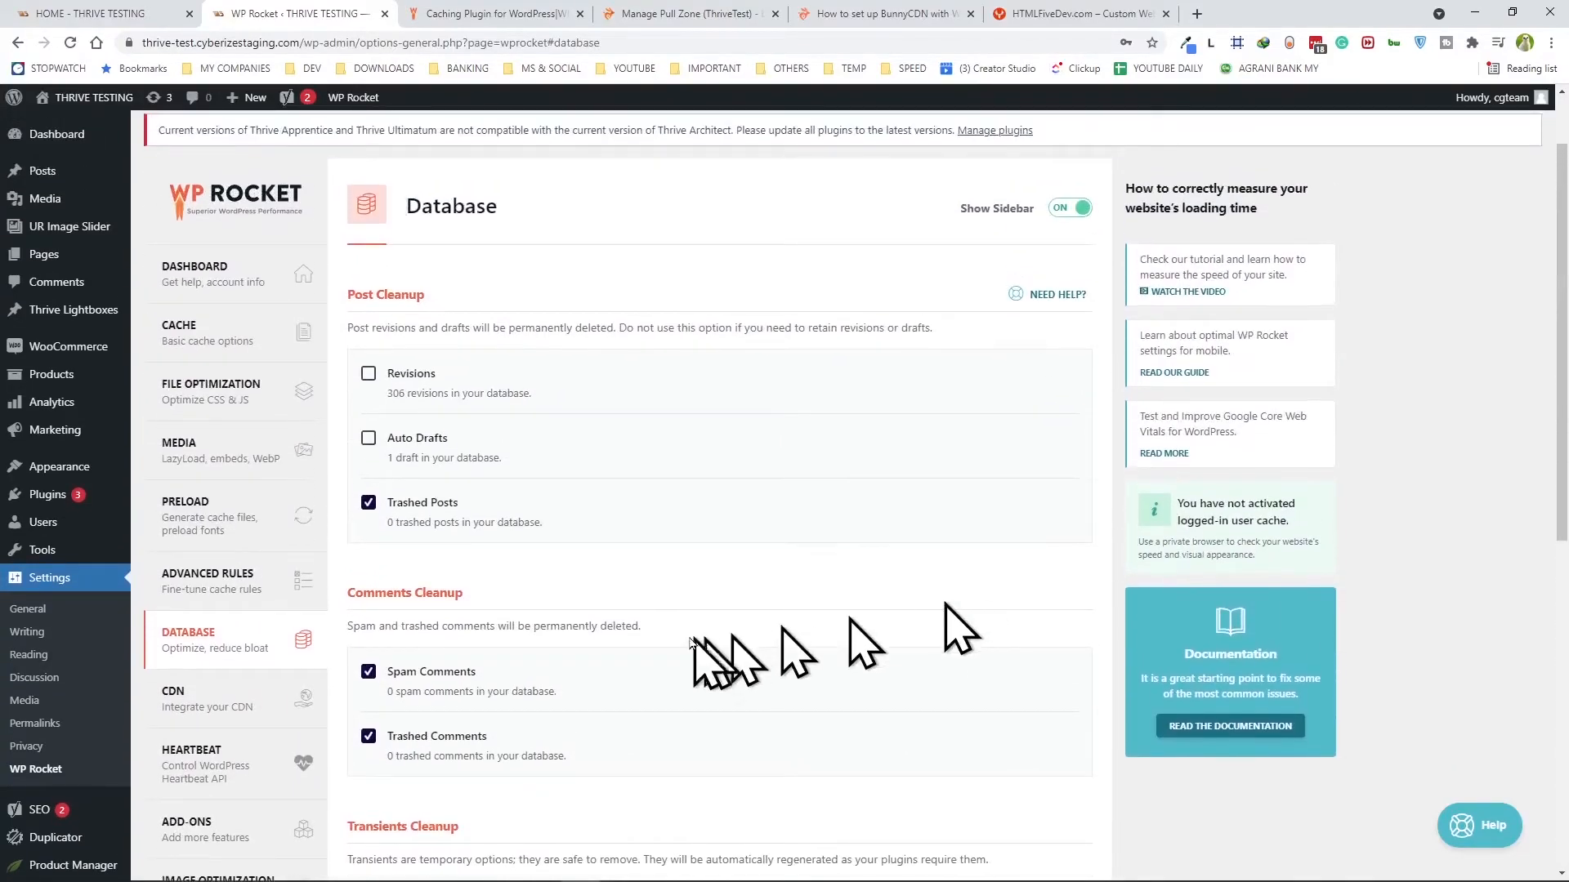
# Check the CNAME and file exclusion settings in WP Rocket's CDN section
pyautogui.click(216, 707)
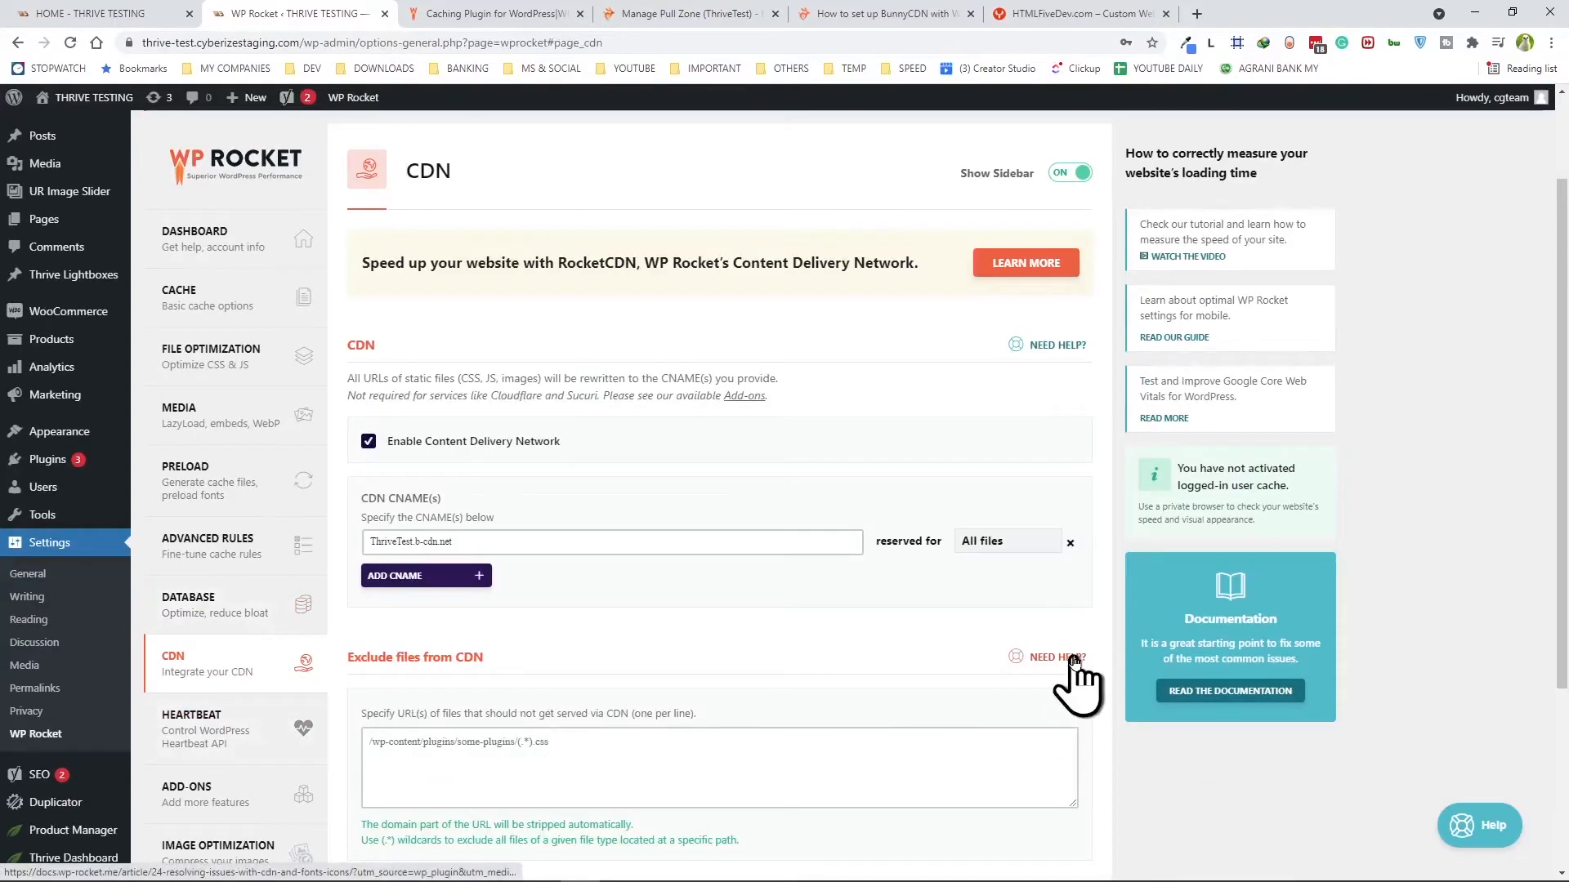
pyautogui.scroll(-3, 1078, 683)
pyautogui.scroll(4, 1075, 660)
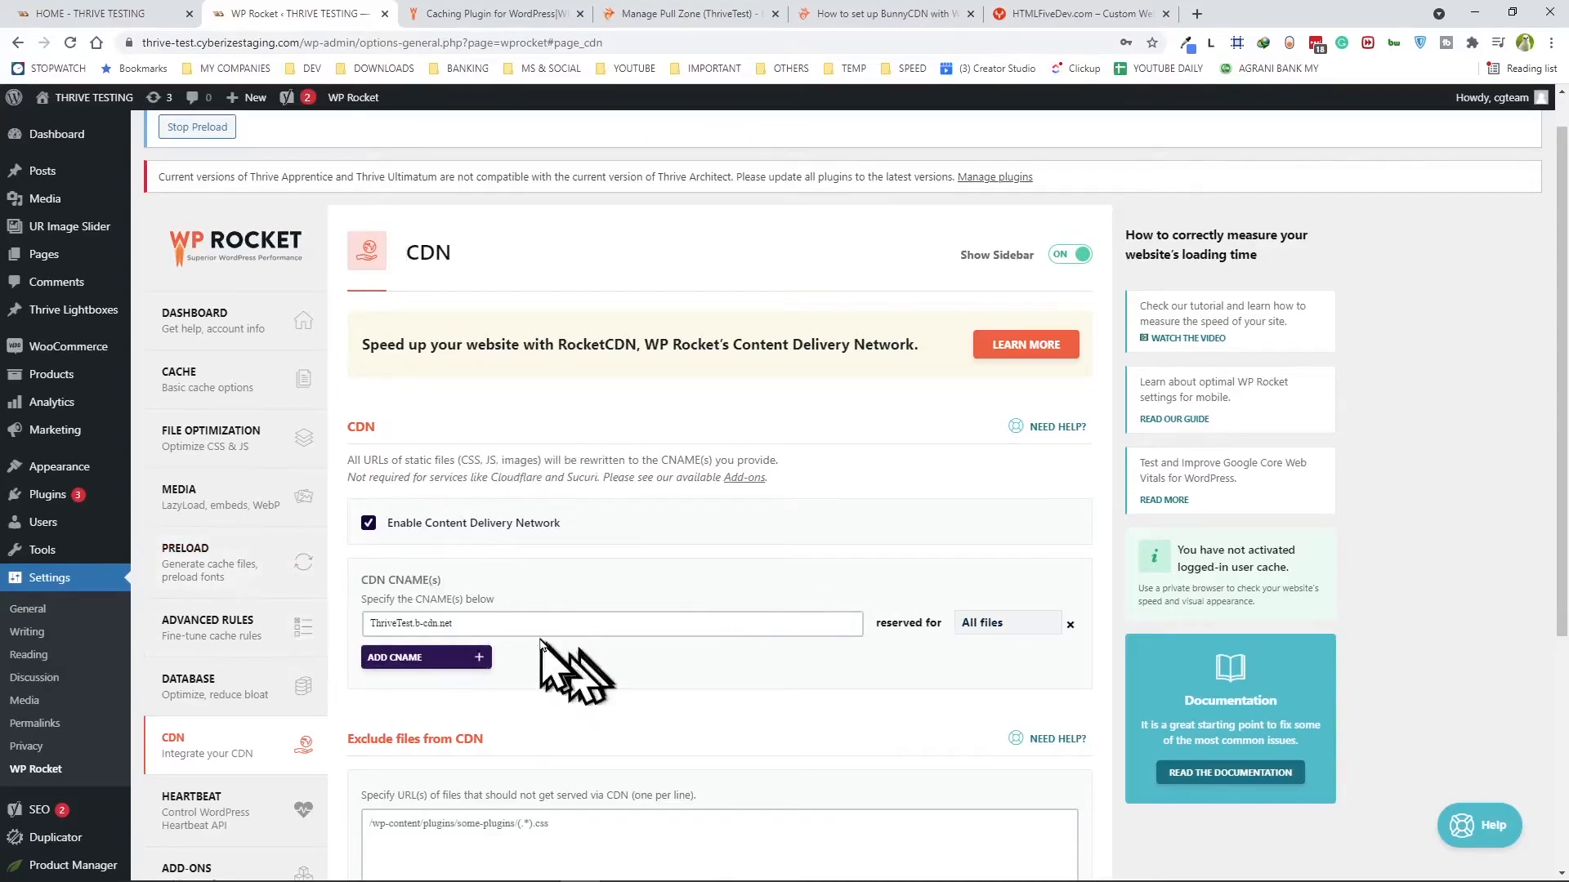
# Switch to the bunny.net account overview, and reload the test site's home page
pyautogui.click(872, 18)
pyautogui.click(710, 17)
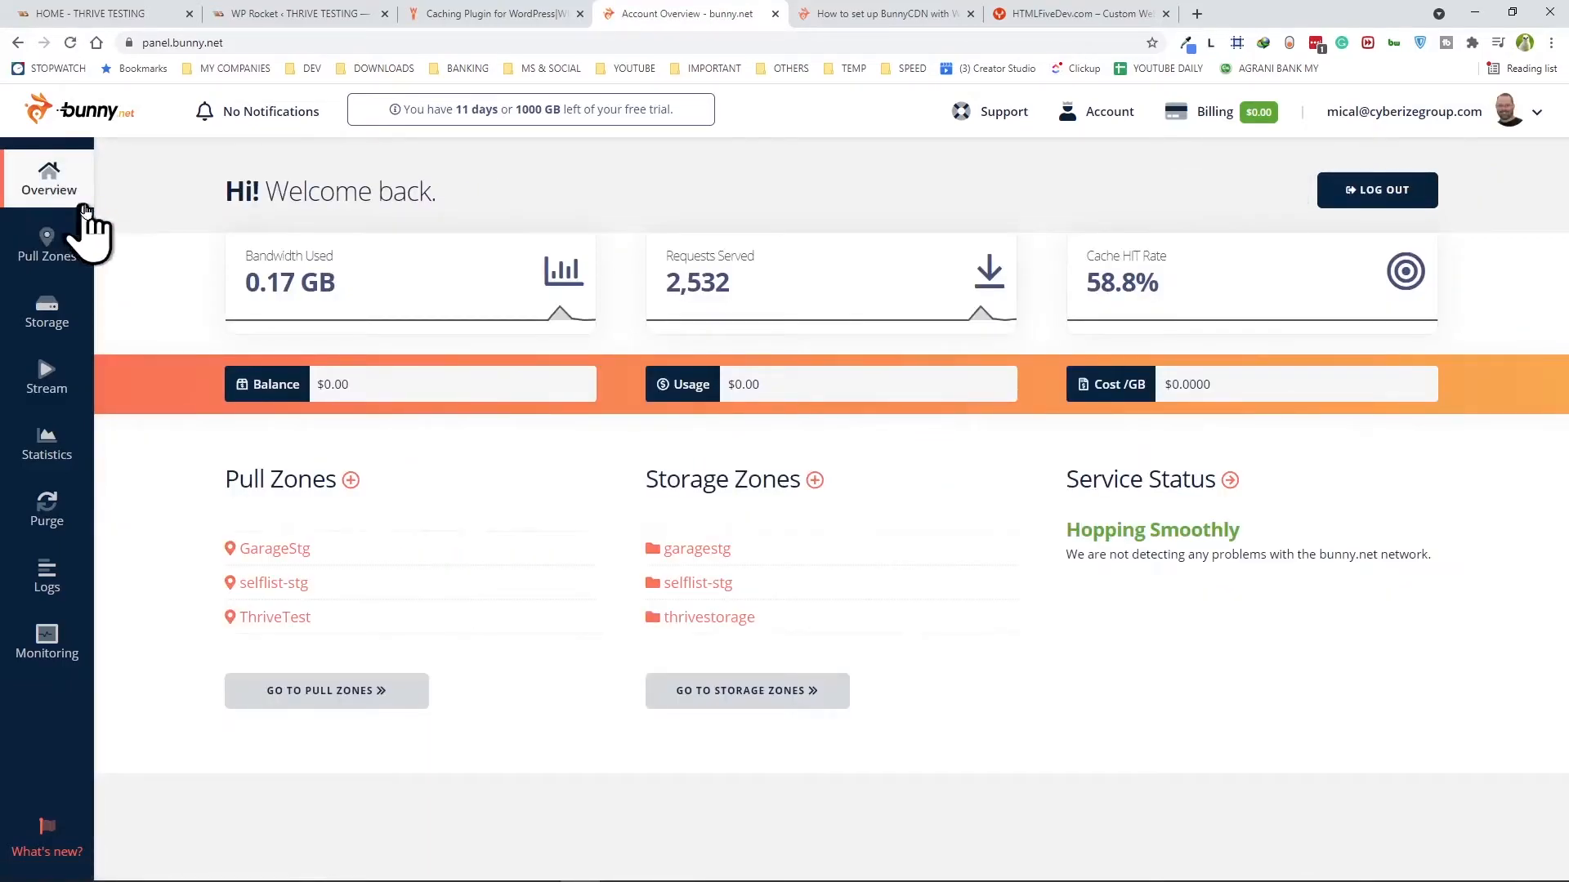
pyautogui.click(94, 14)
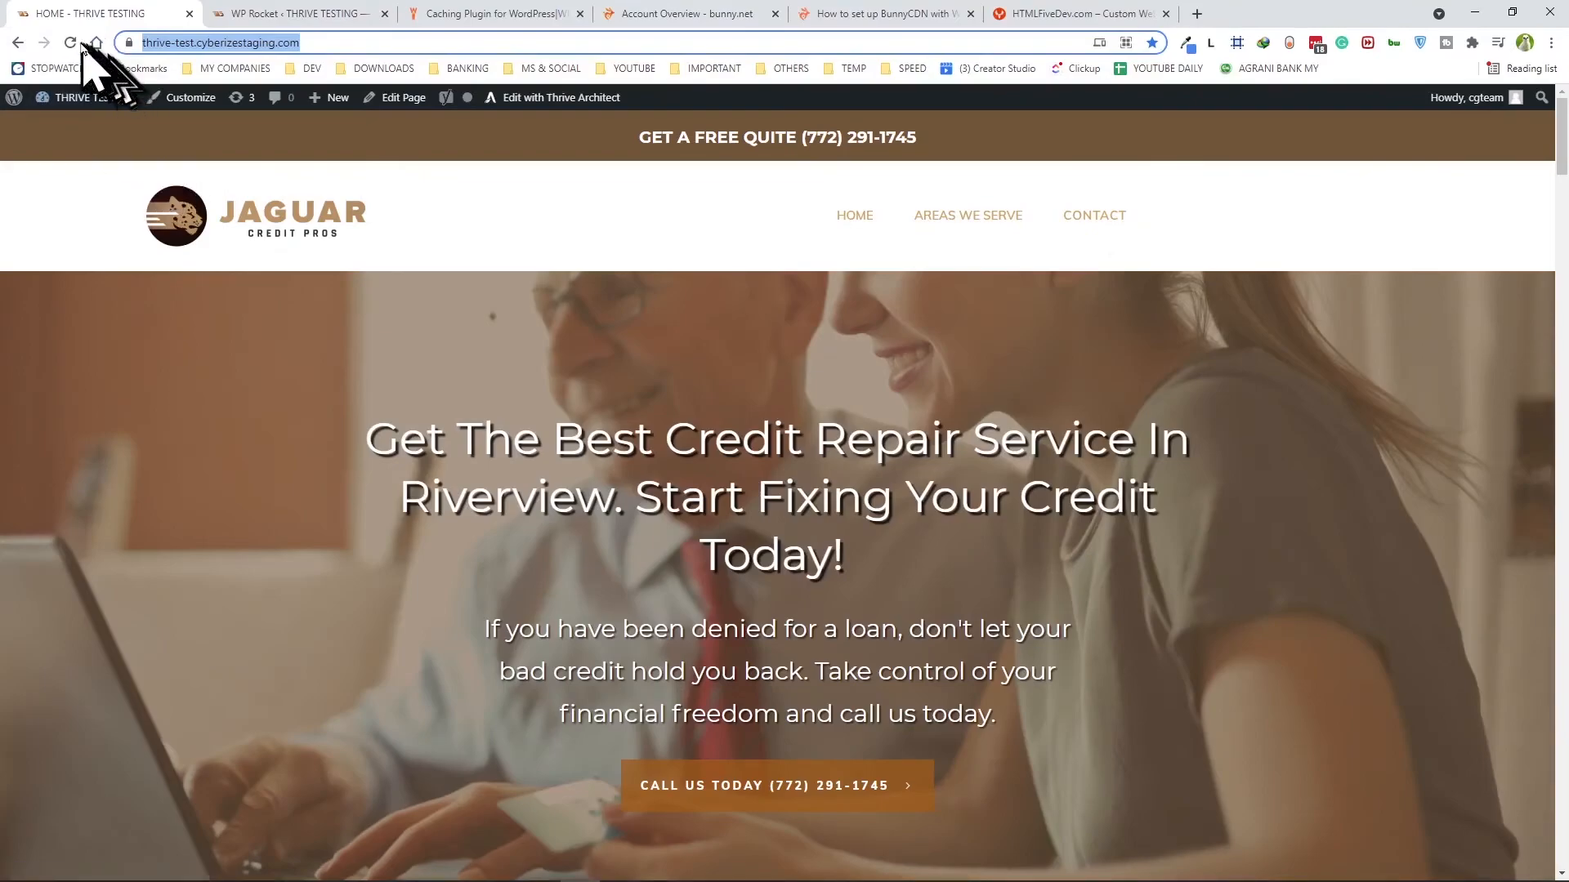
pyautogui.click(70, 42)
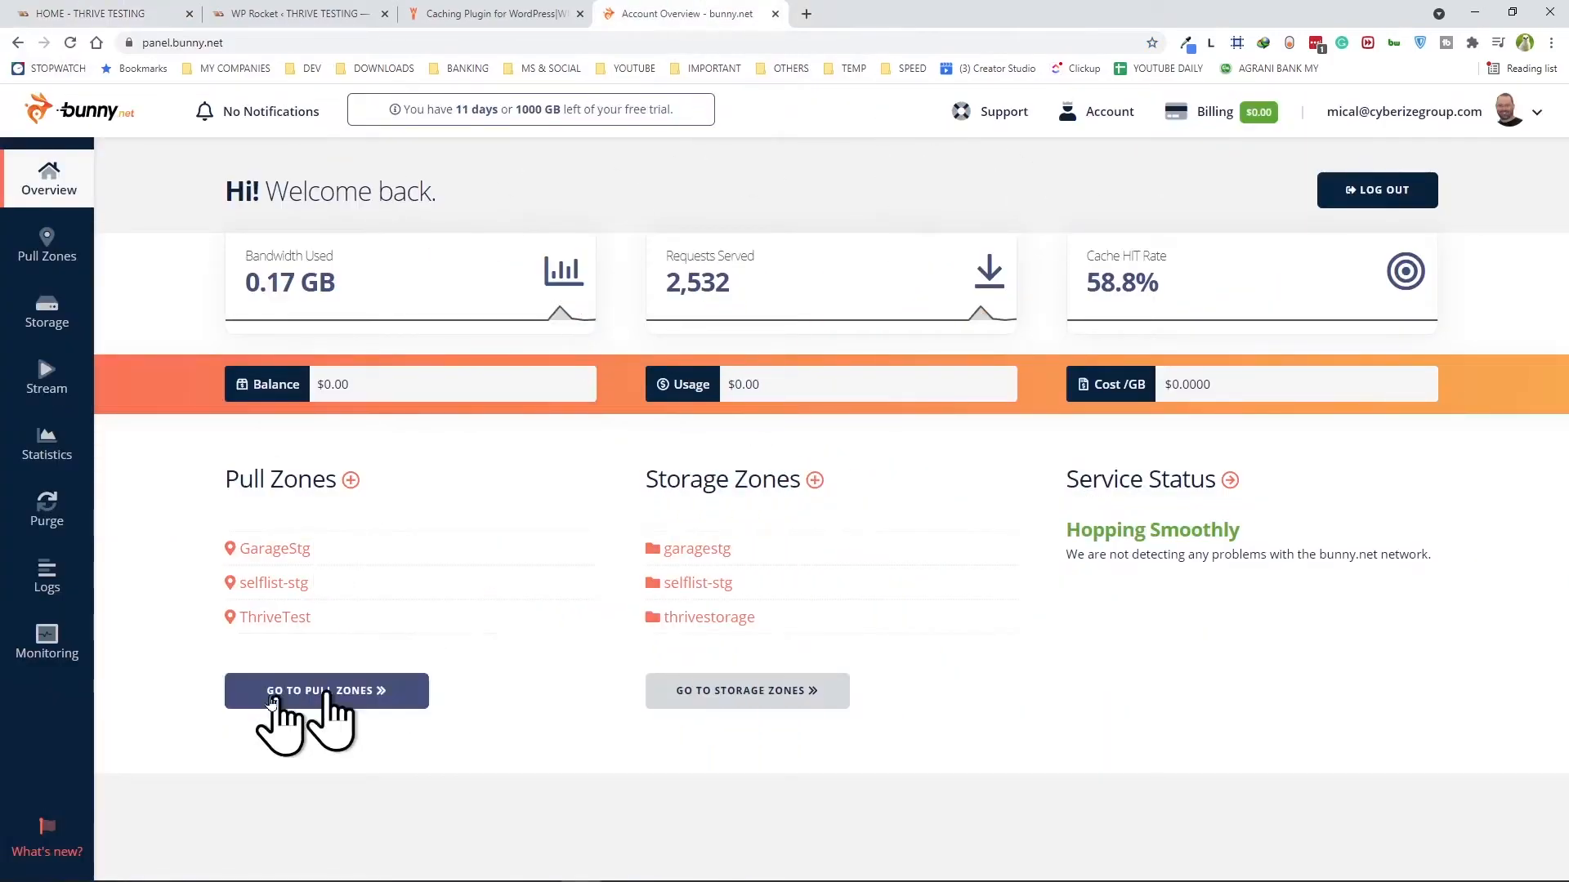
# Open the ThriveTest pull zone in bunny.net and examine its bandwidth, requests and datacenter traffic statistics for the last 30 days
pyautogui.click(274, 619)
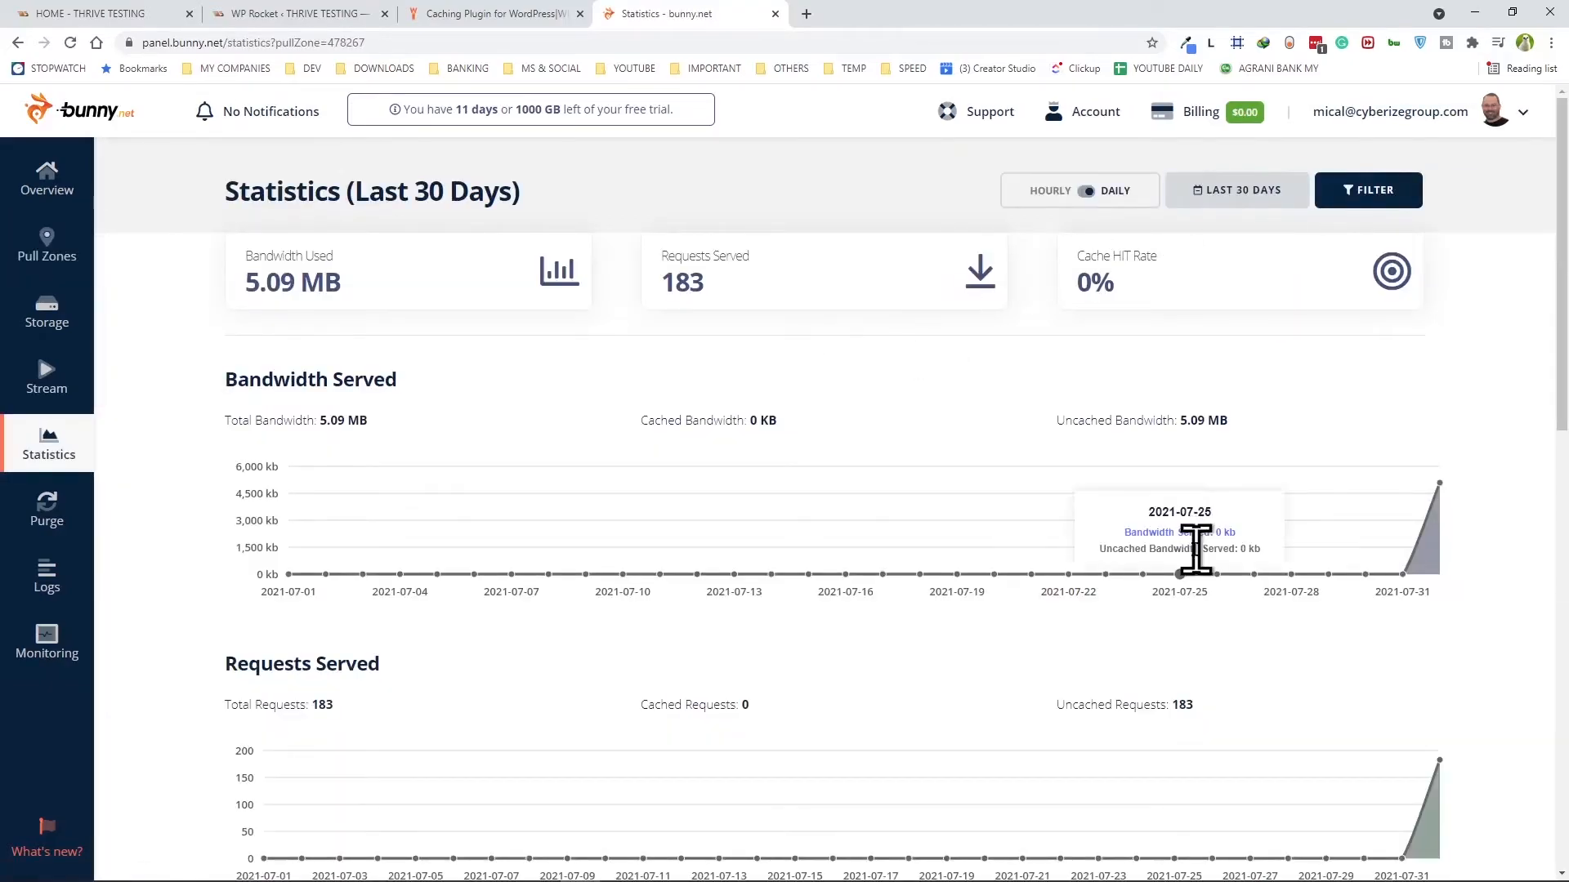
pyautogui.scroll(-6, 1185, 625)
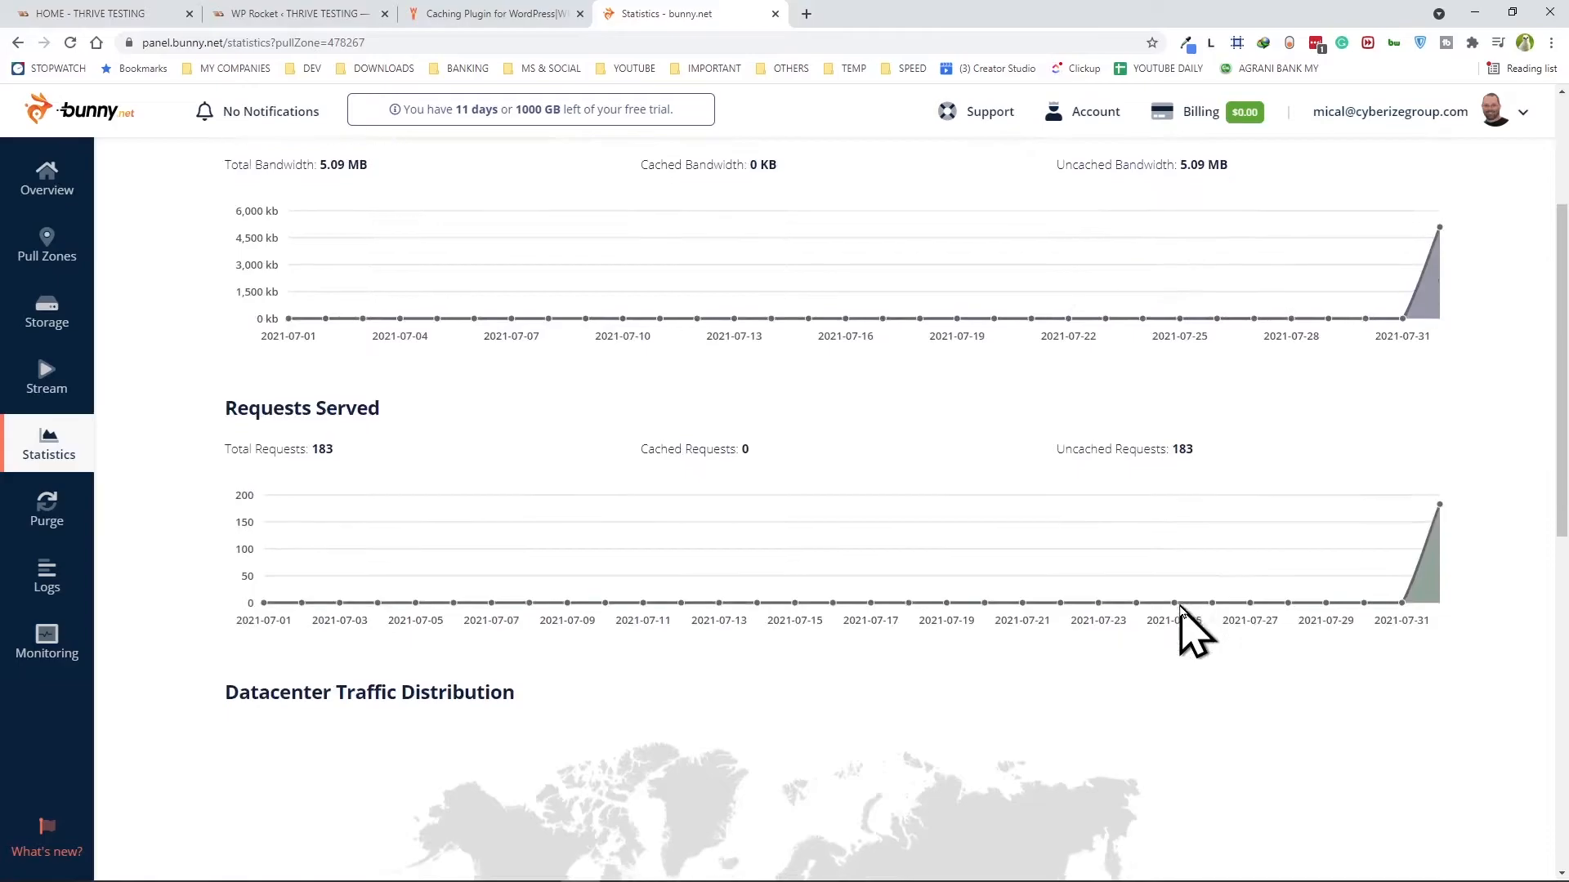
pyautogui.scroll(-3, 1185, 634)
pyautogui.scroll(9, 1188, 629)
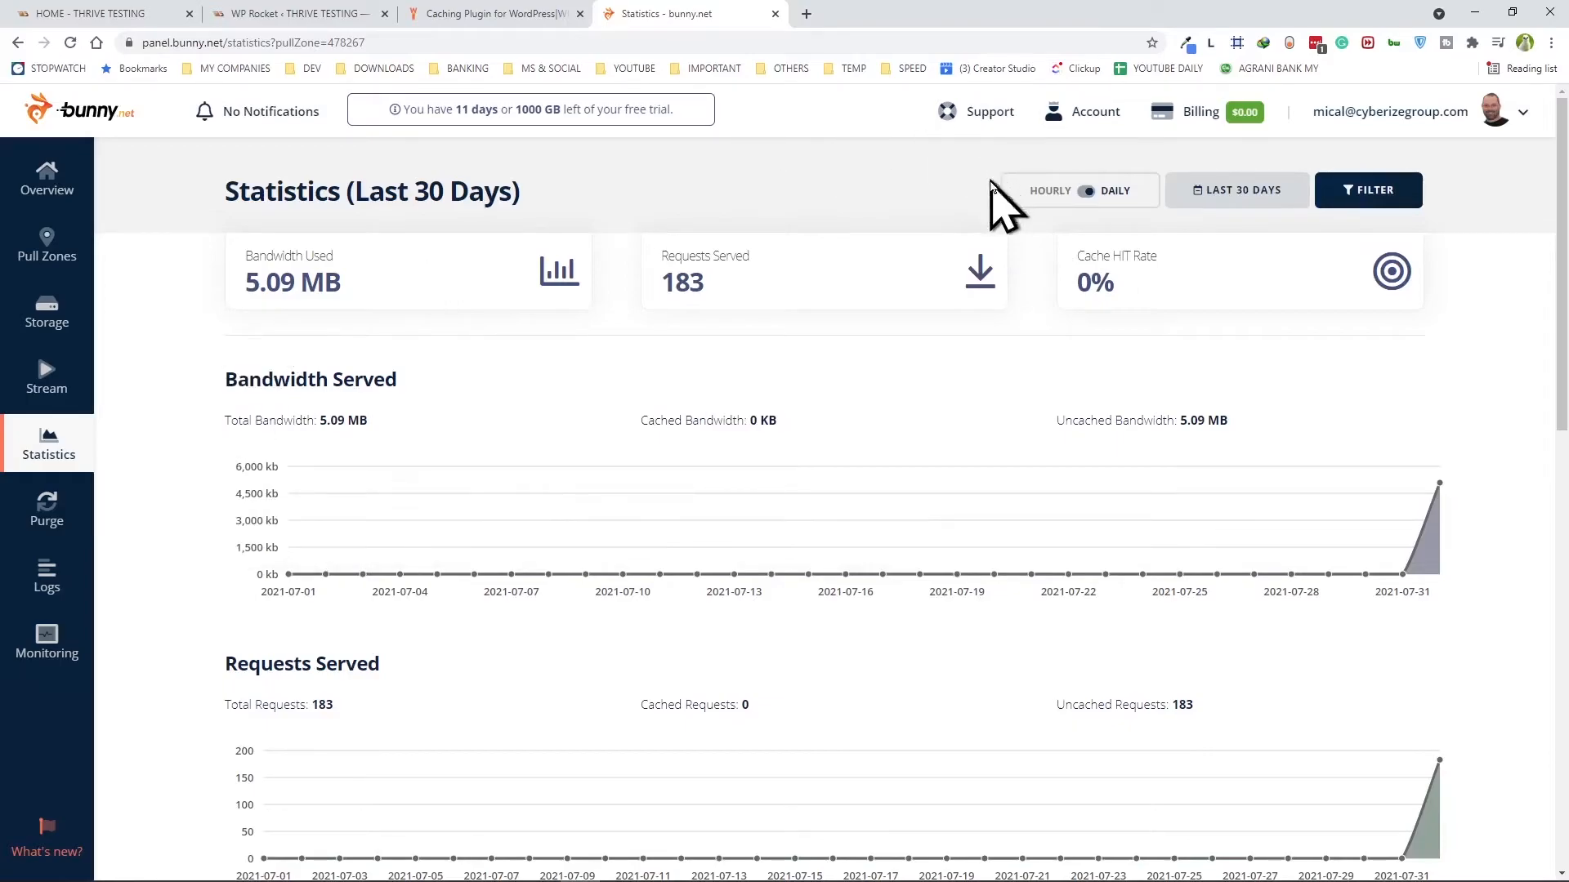
# Return to the site tabs, and check the mobile and desktop scores in the existing PageSpeed Insights report beside the GTmetrix report
pyautogui.click(317, 15)
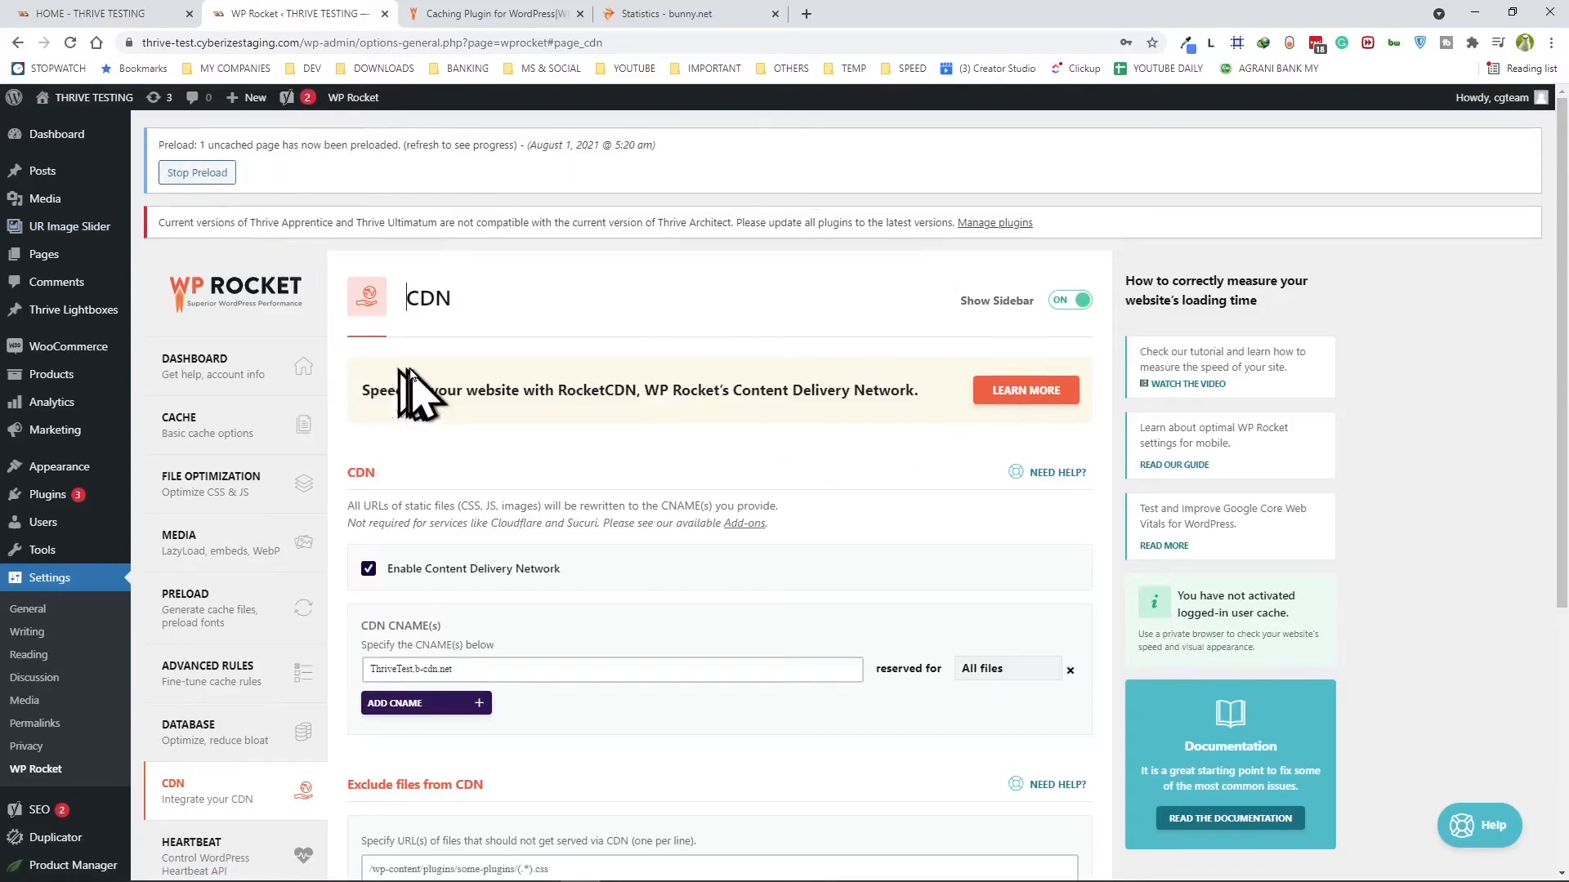
pyautogui.click(94, 17)
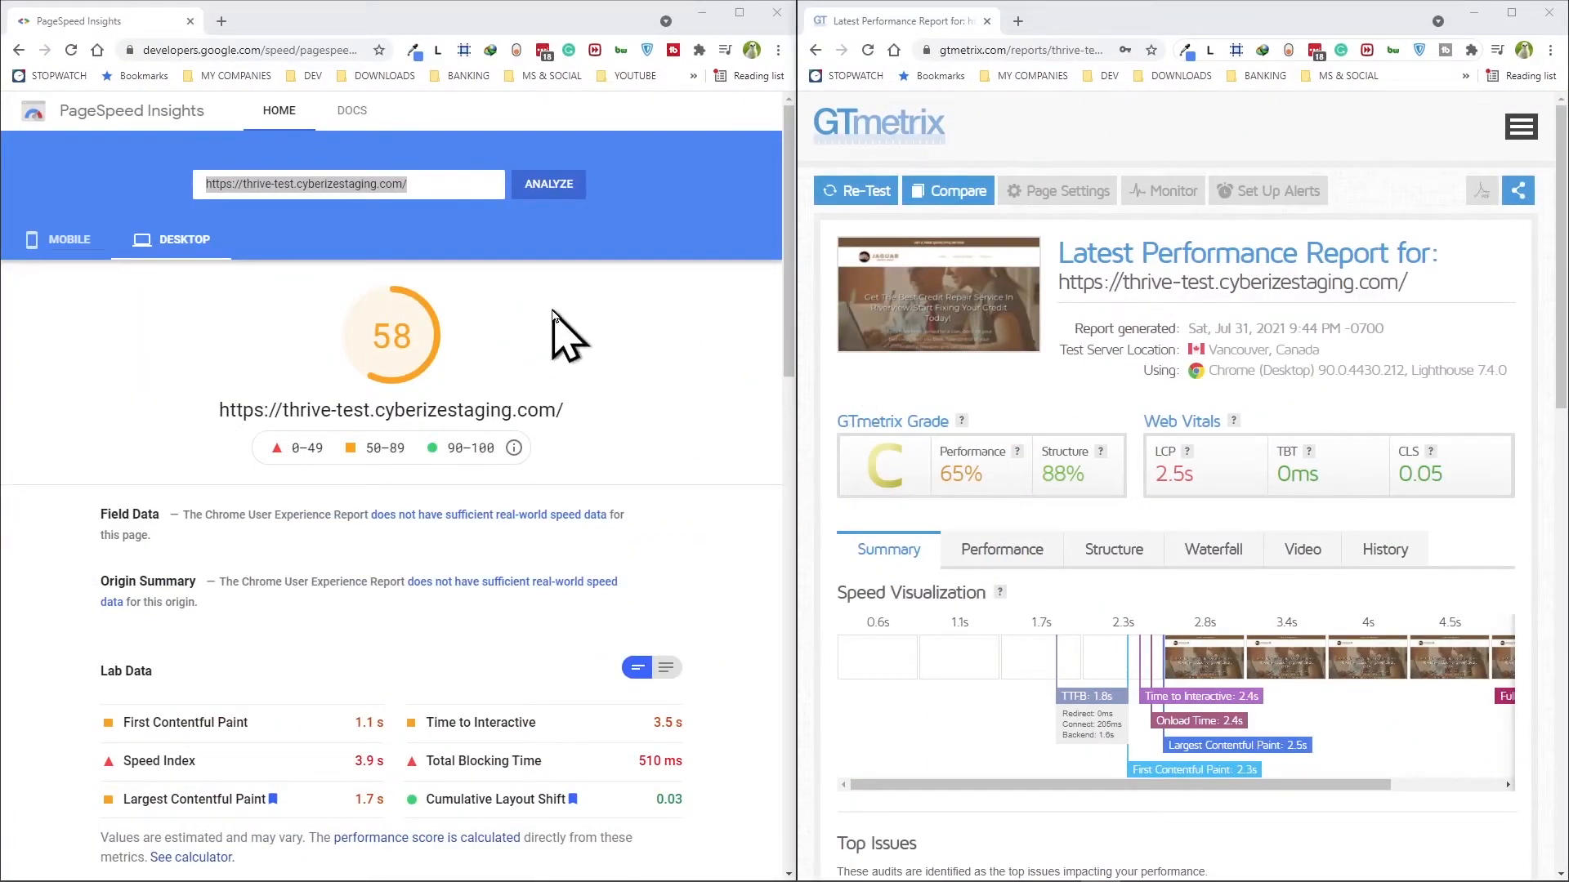
pyautogui.click(63, 241)
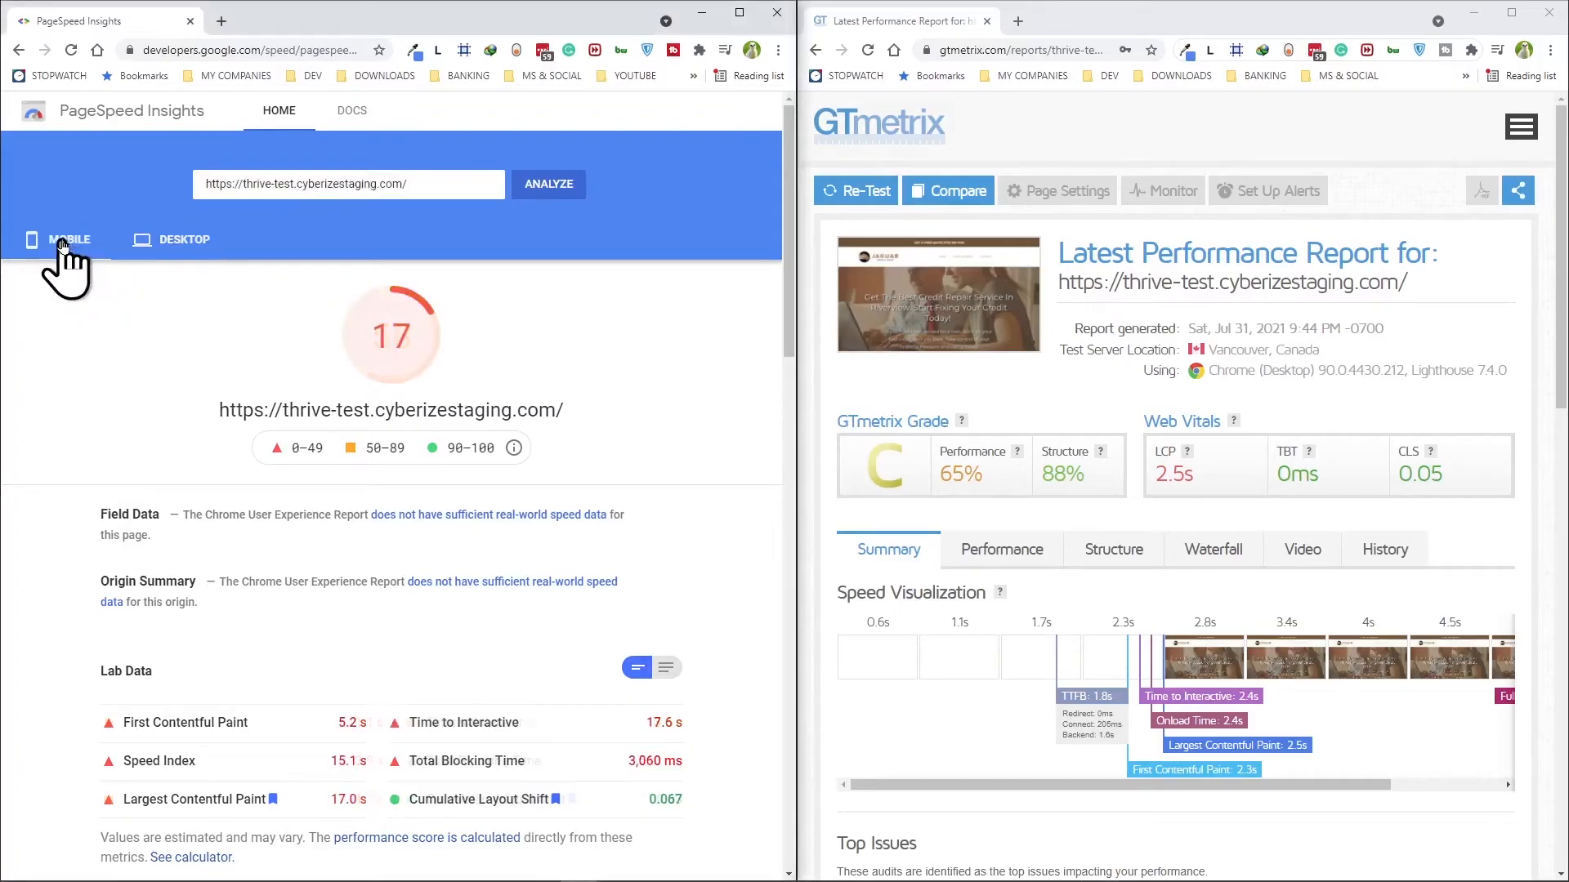
pyautogui.click(179, 241)
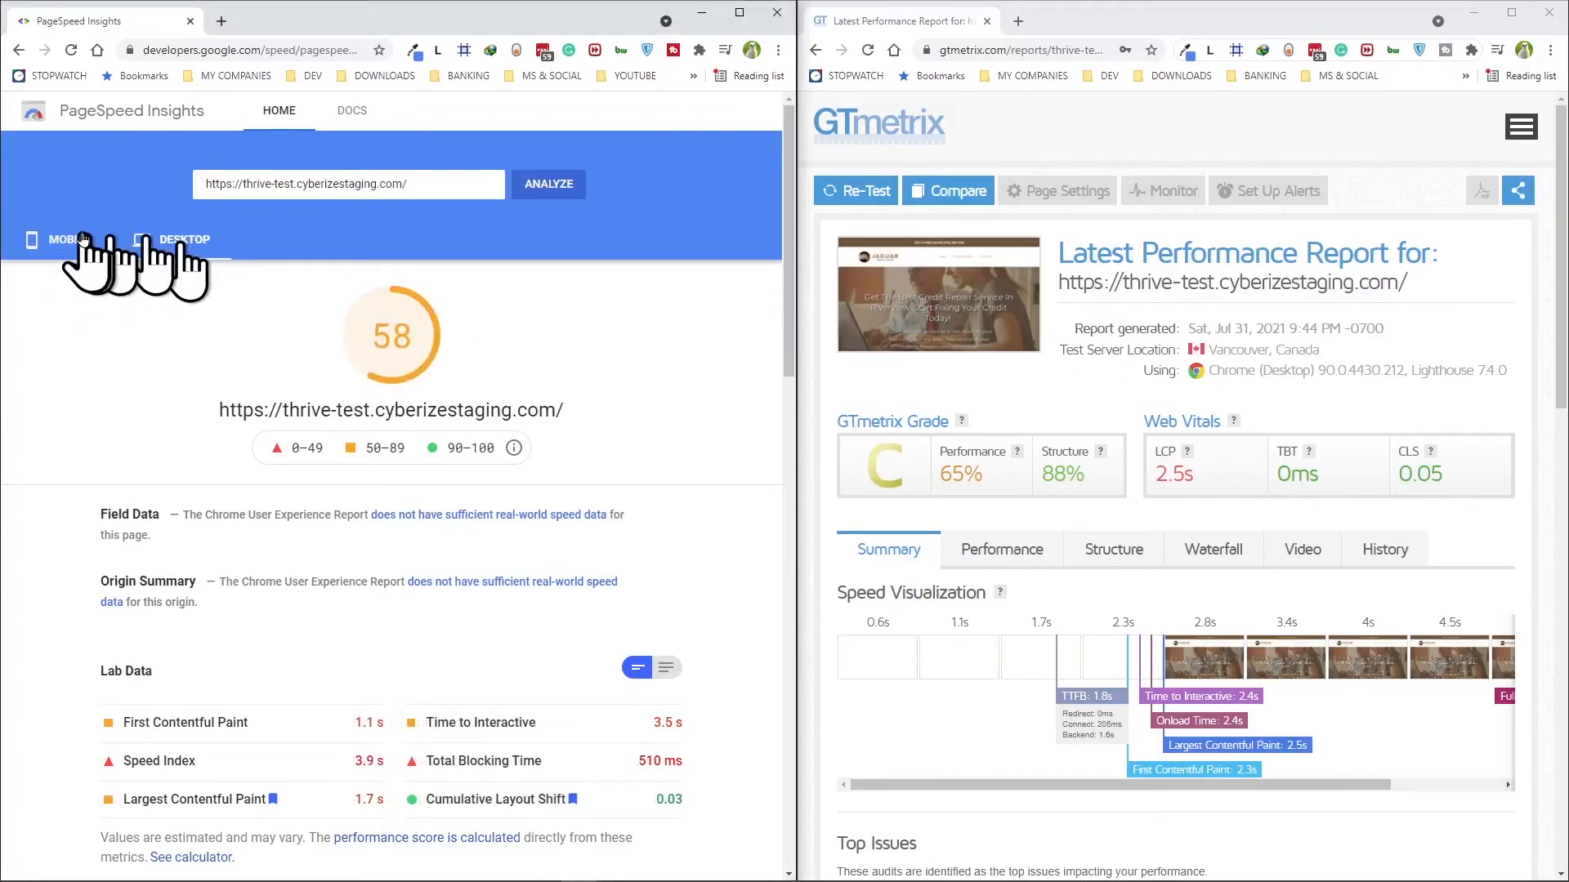
pyautogui.moveTo(1568, 91)
pyautogui.mouseDown()
pyautogui.moveTo(646, 220)
pyautogui.moveTo(444, 119)
pyautogui.moveTo(746, 140)
pyautogui.moveTo(1568, 131)
pyautogui.mouseUp()
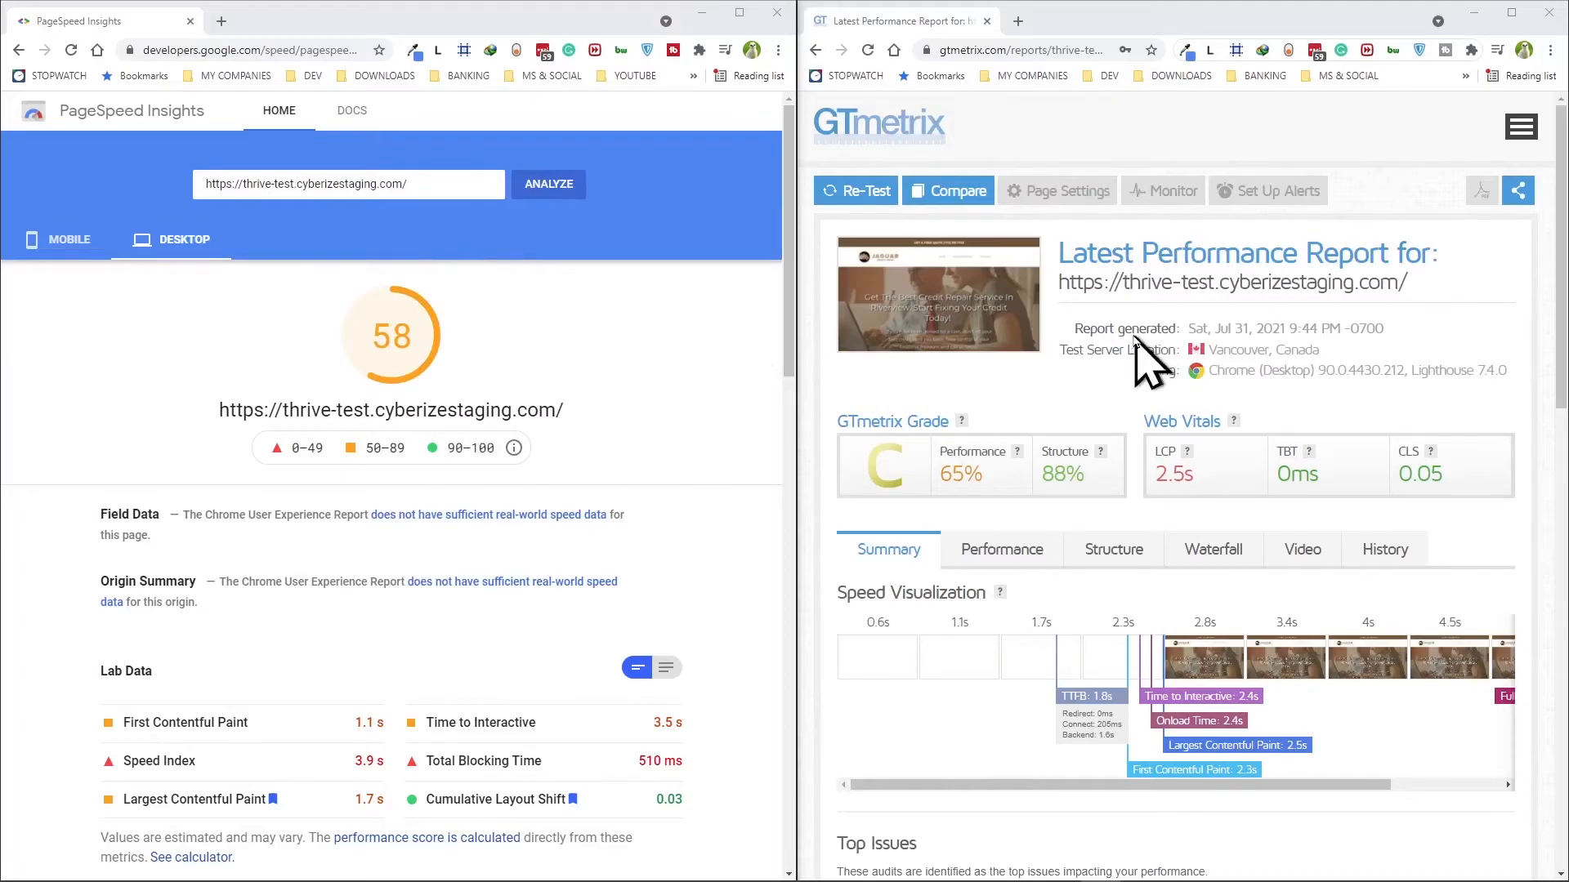
# Return GTmetrix to its home page for a new test, and copy the test site's URL from PageSpeed Insights
pyautogui.click(878, 121)
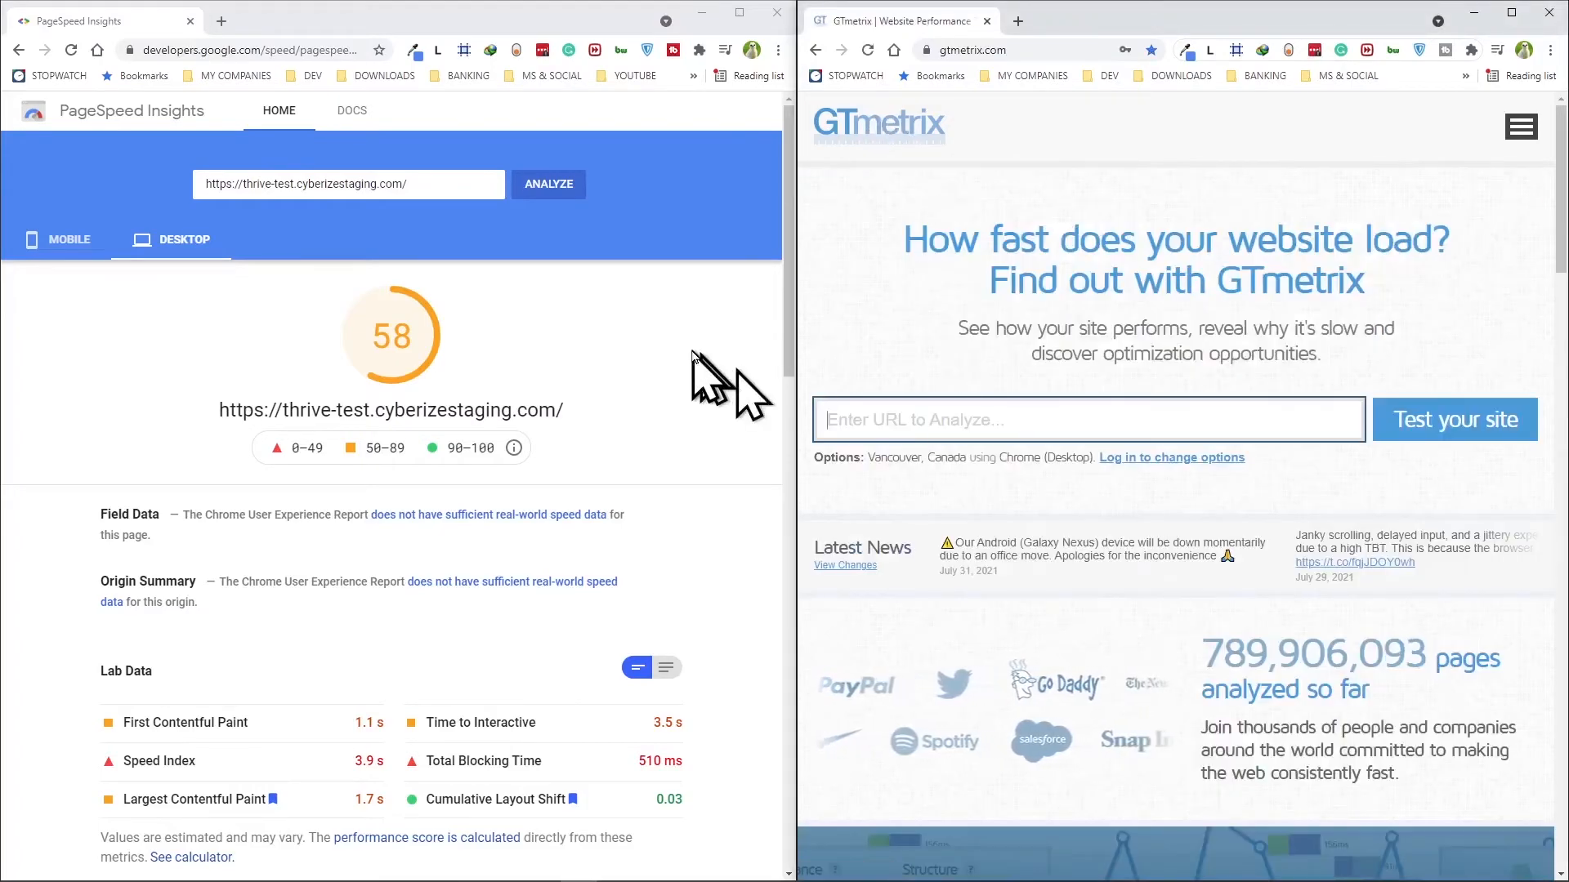
pyautogui.moveTo(420, 193); pyautogui.dragTo(73, 173)
pyautogui.hotkey('ctrl', 'c')
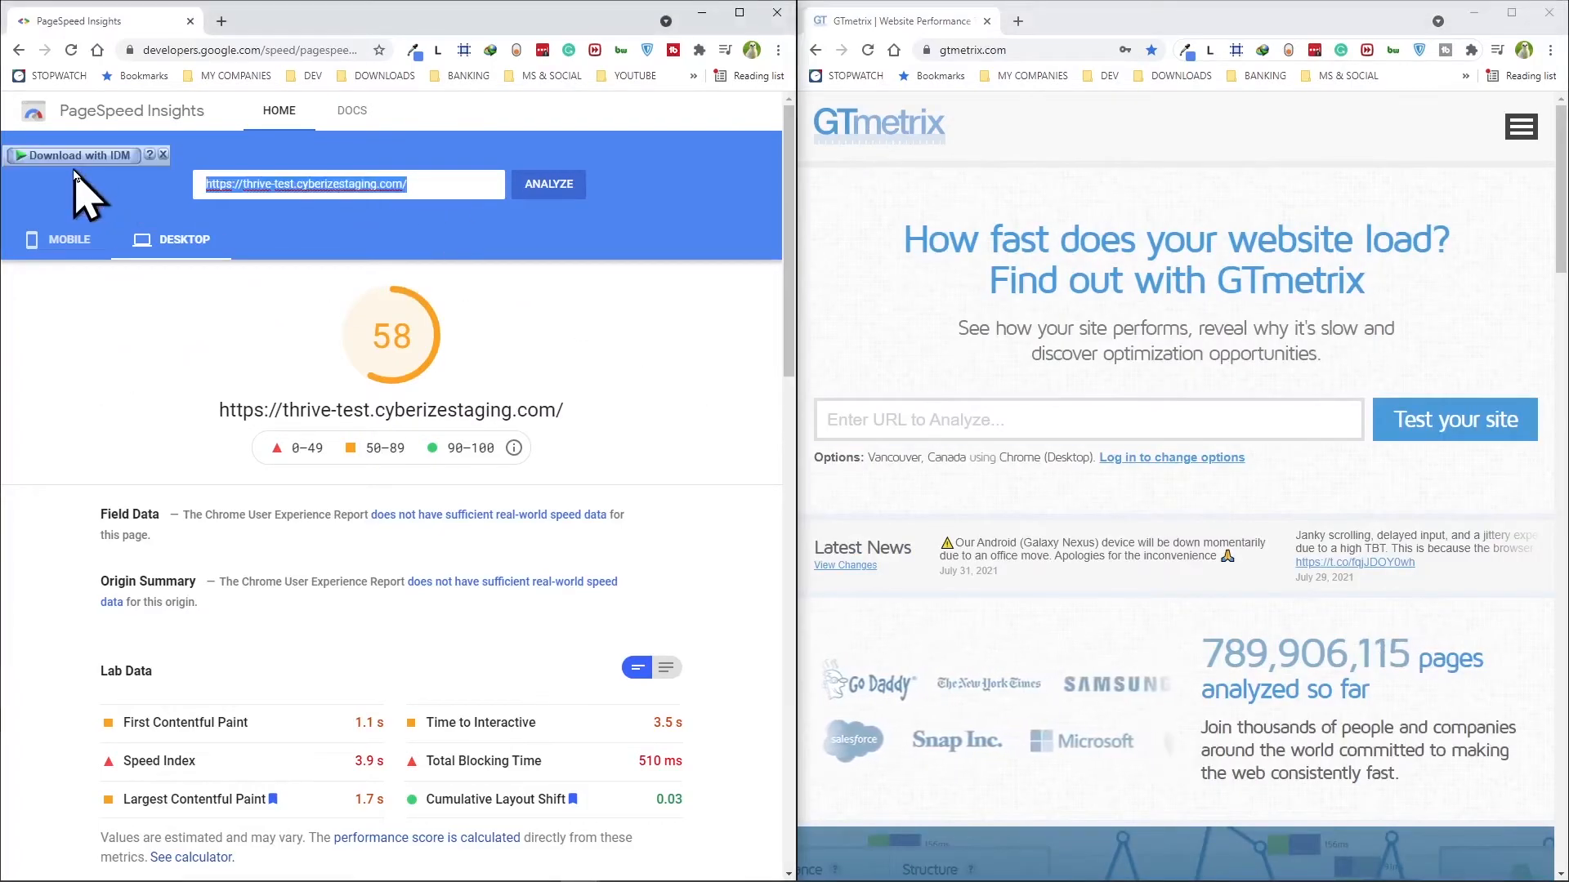
# Search Google for page speed insights and open a fresh PageSpeed Insights page
pyautogui.click(97, 50)
pyautogui.click(421, 416)
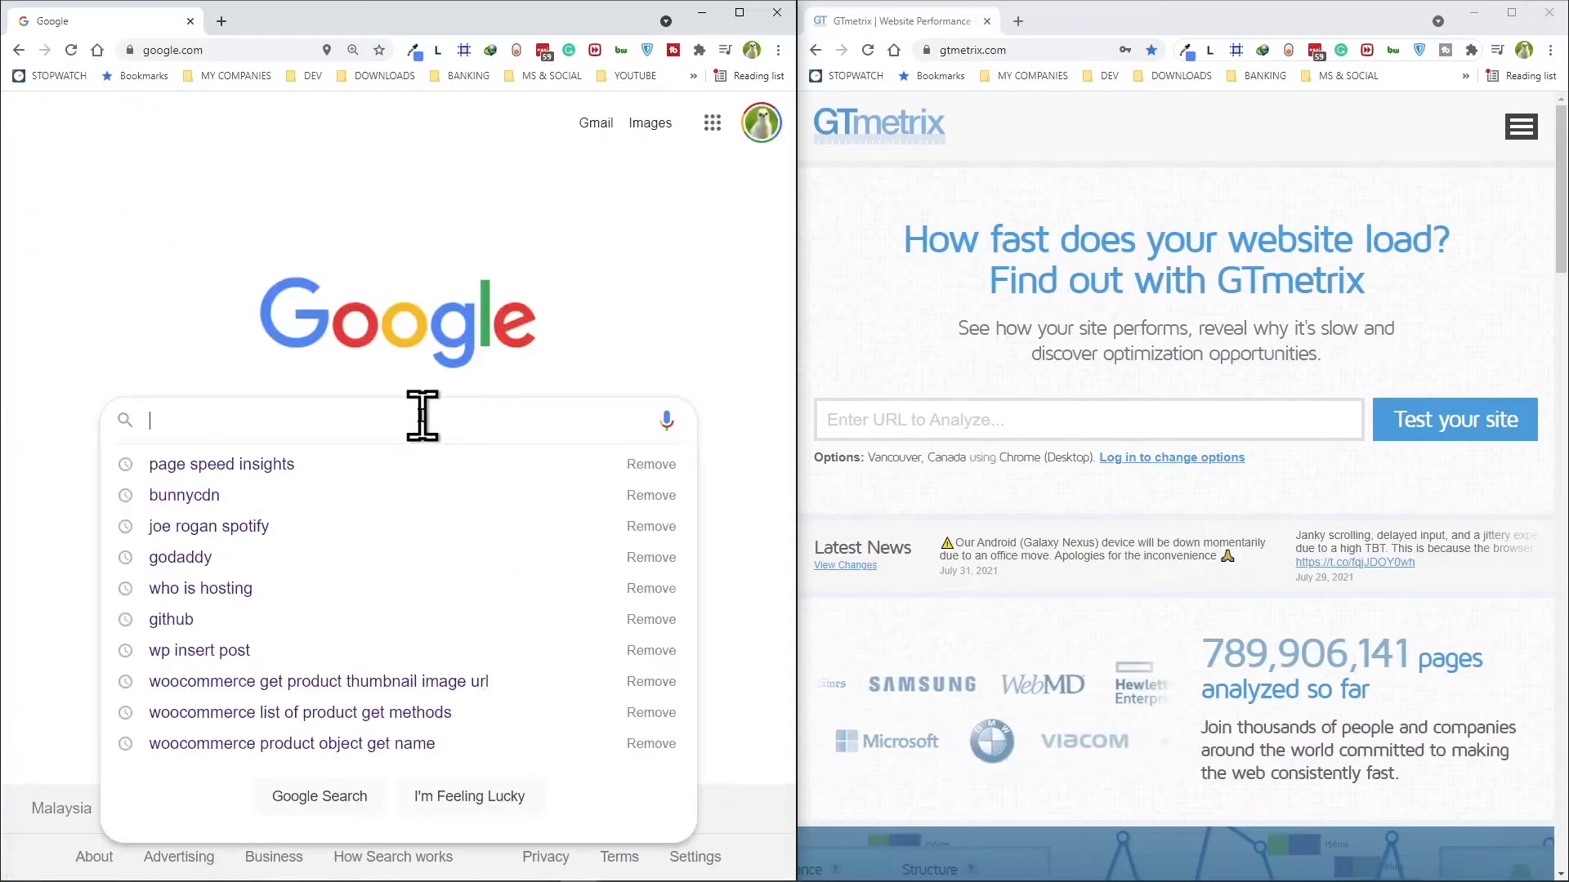
pyautogui.click(304, 467)
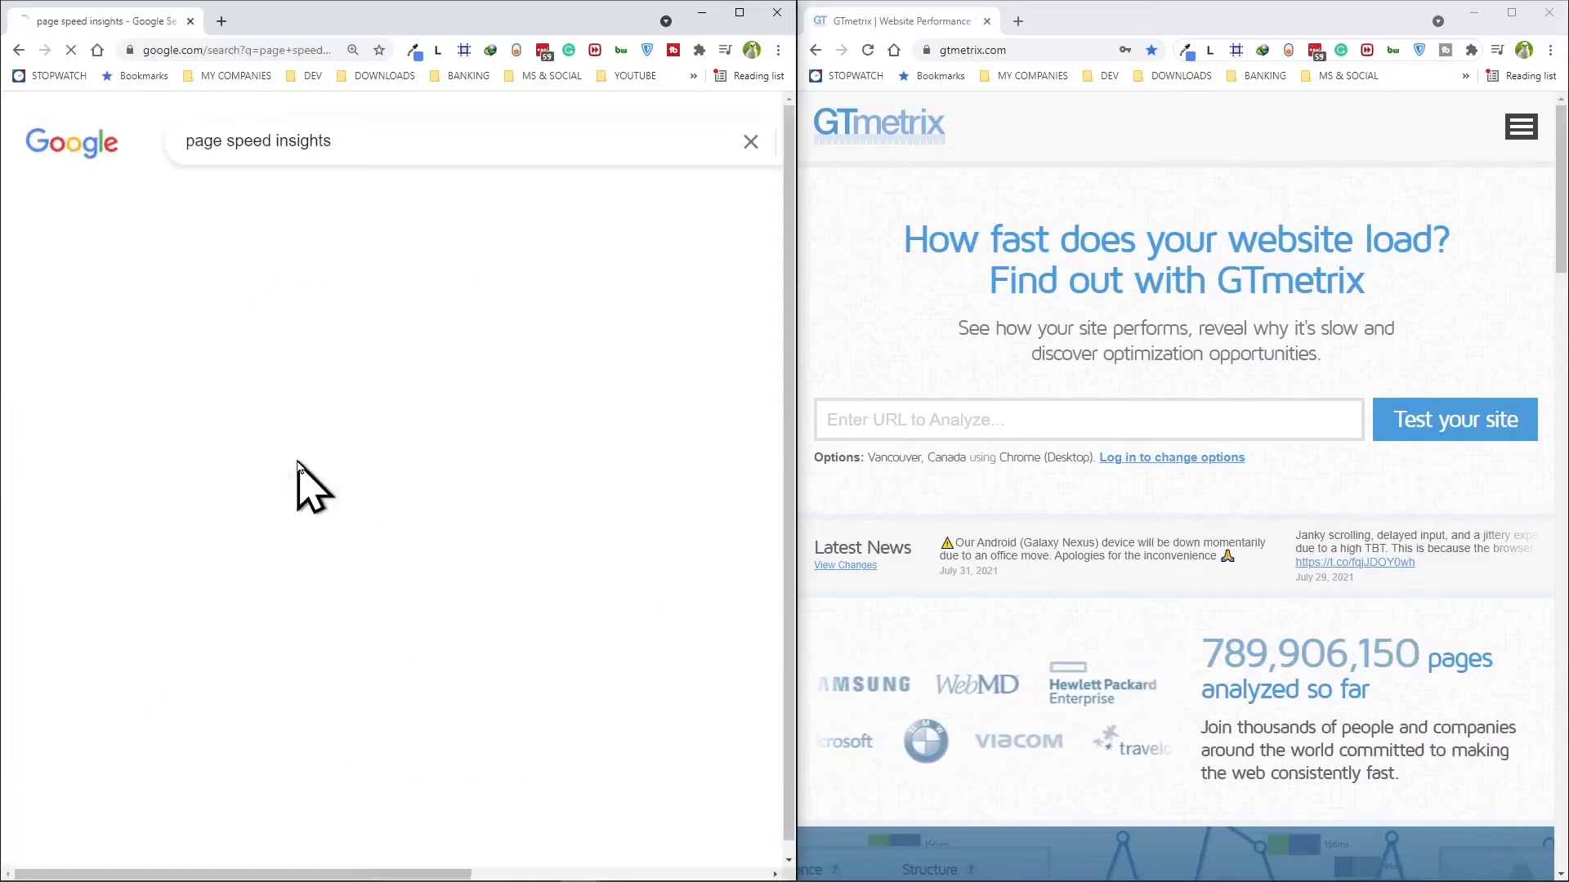
pyautogui.click(362, 317)
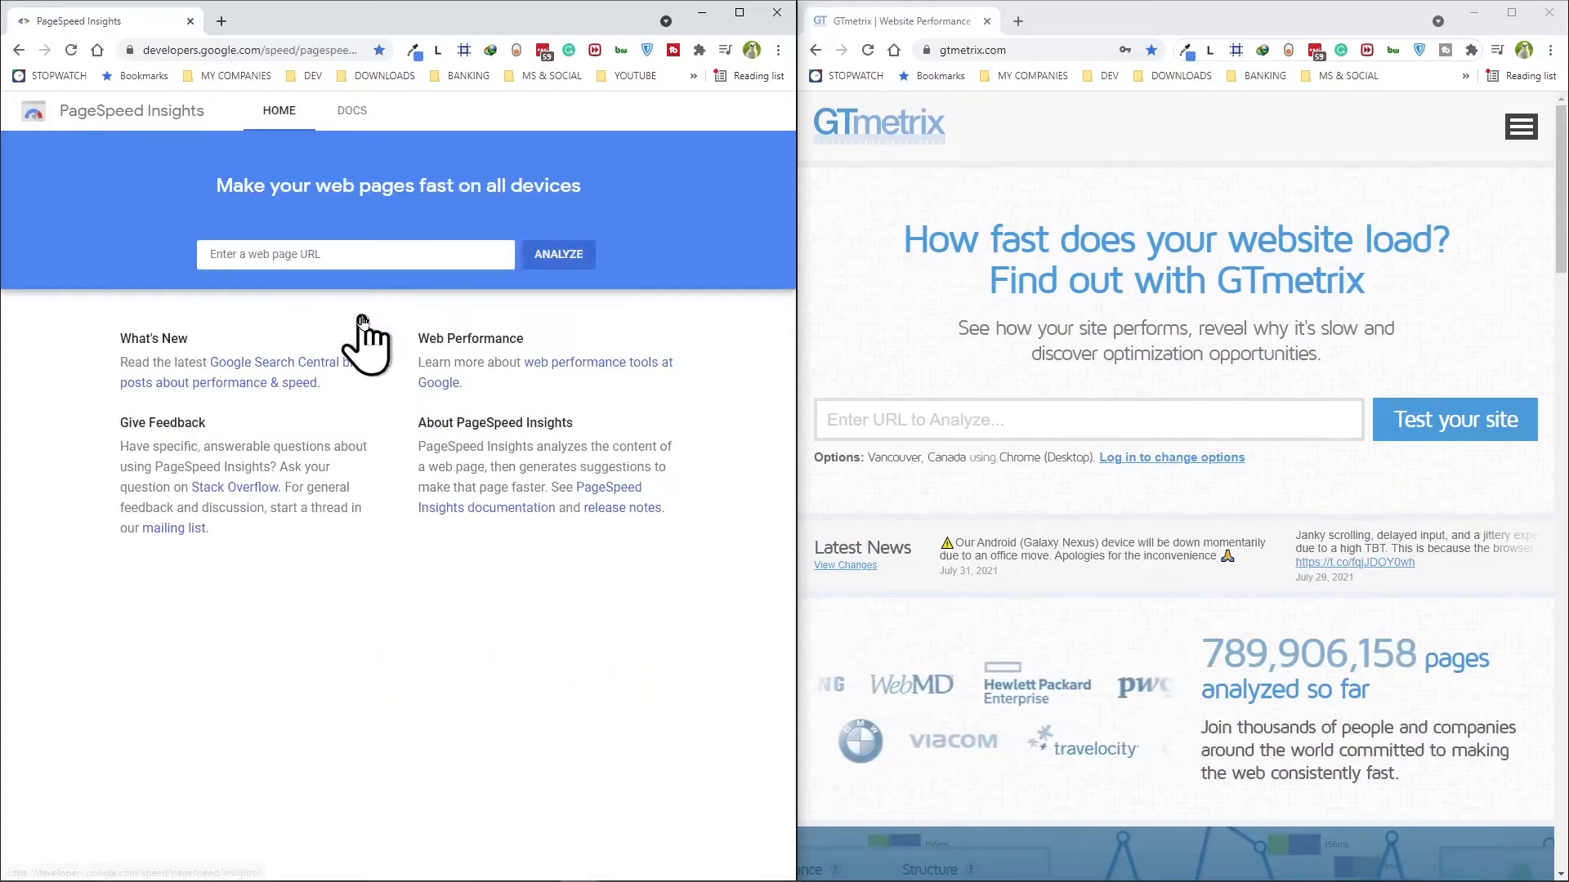
pyautogui.click(339, 257)
pyautogui.rightClick(339, 256)
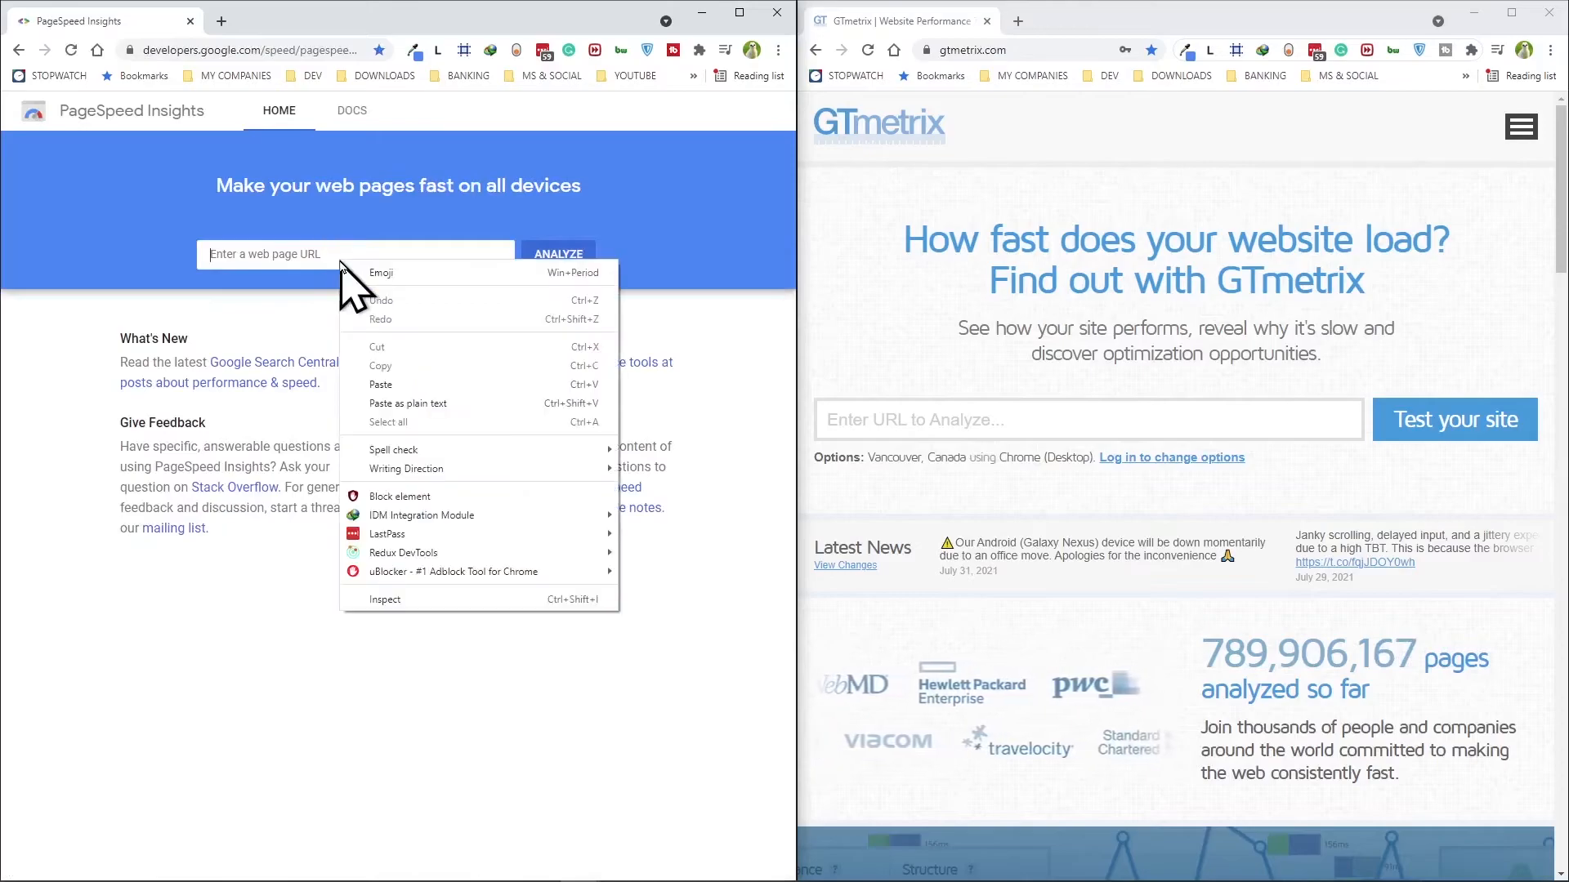
pyautogui.click(389, 391)
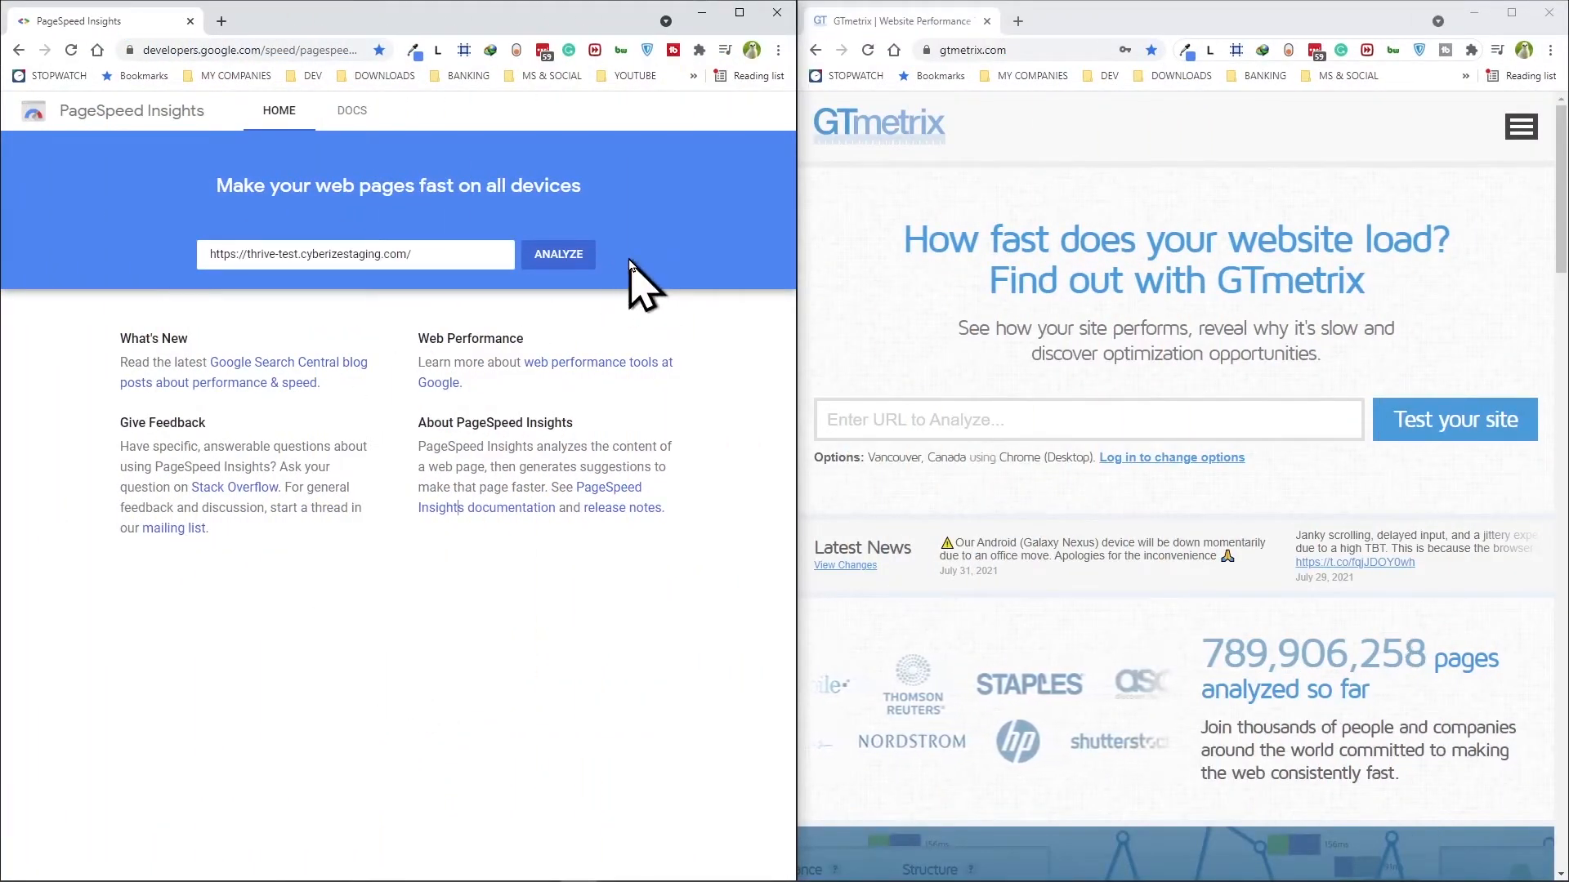
pyautogui.click(564, 255)
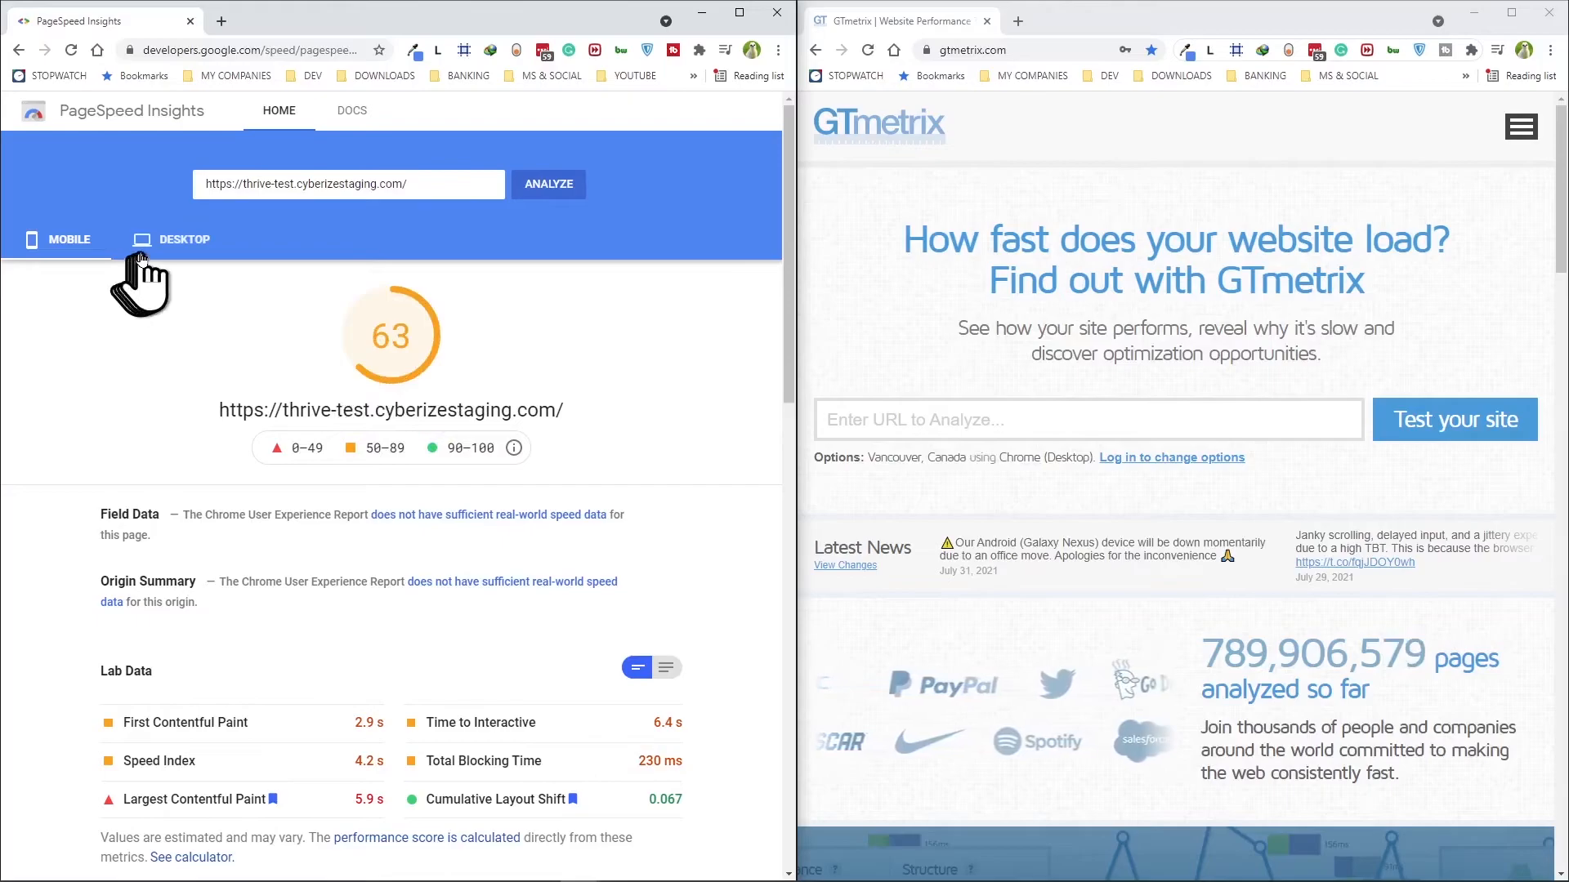
# Show the new desktop results and bring up the Snip & Sketch capture of the earlier reports for comparison
pyautogui.click(168, 249)
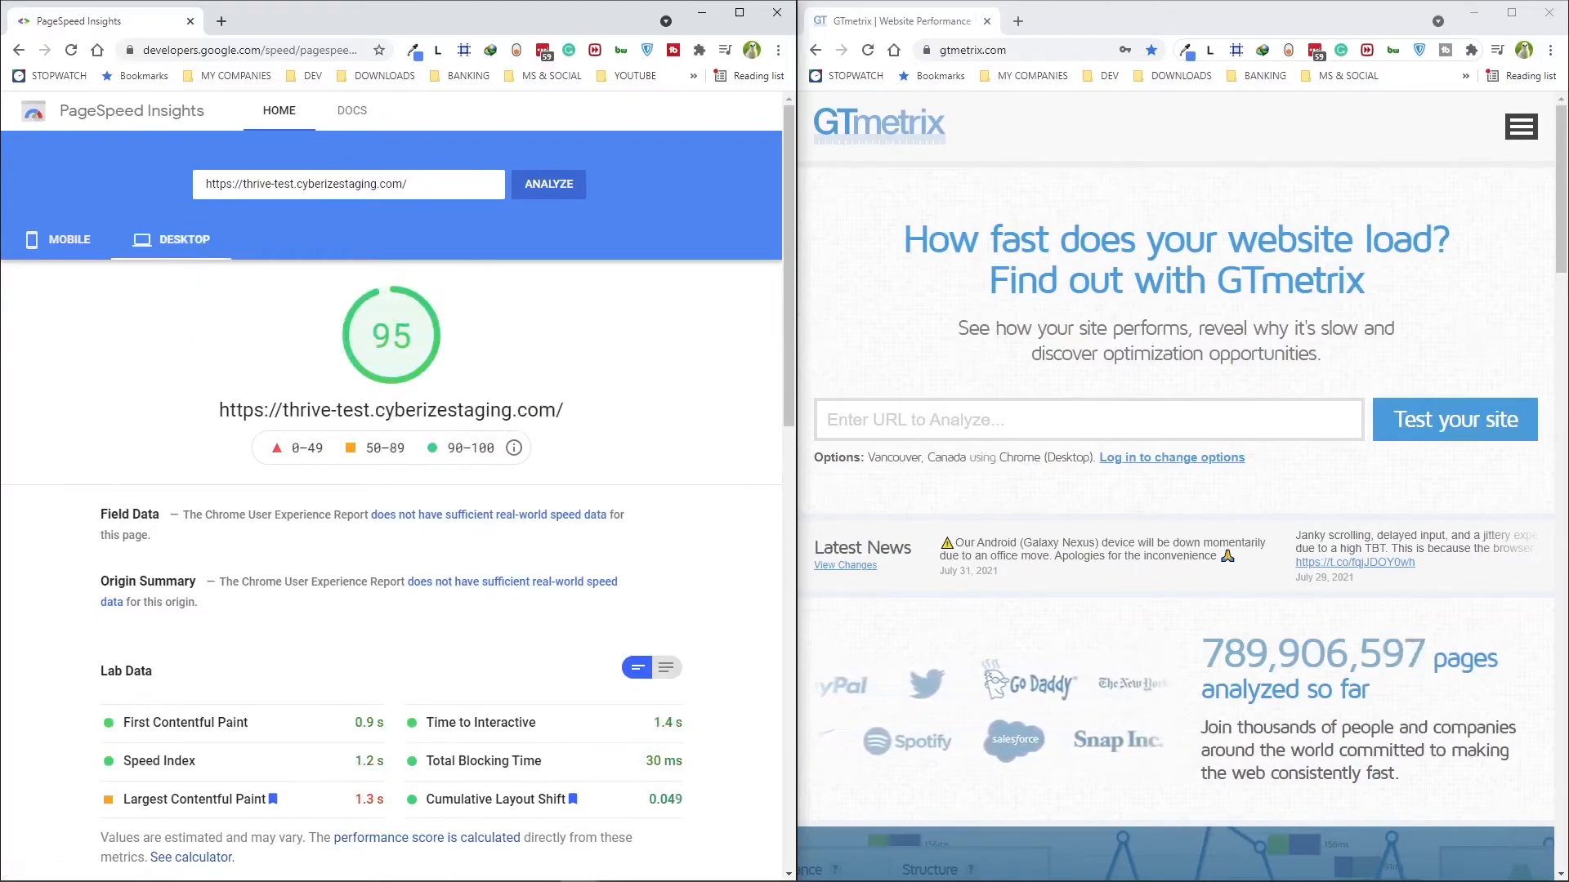
pyautogui.moveTo(1568, 135)
pyautogui.mouseDown()
pyautogui.moveTo(935, 136)
pyautogui.moveTo(613, 90)
pyautogui.mouseUp()
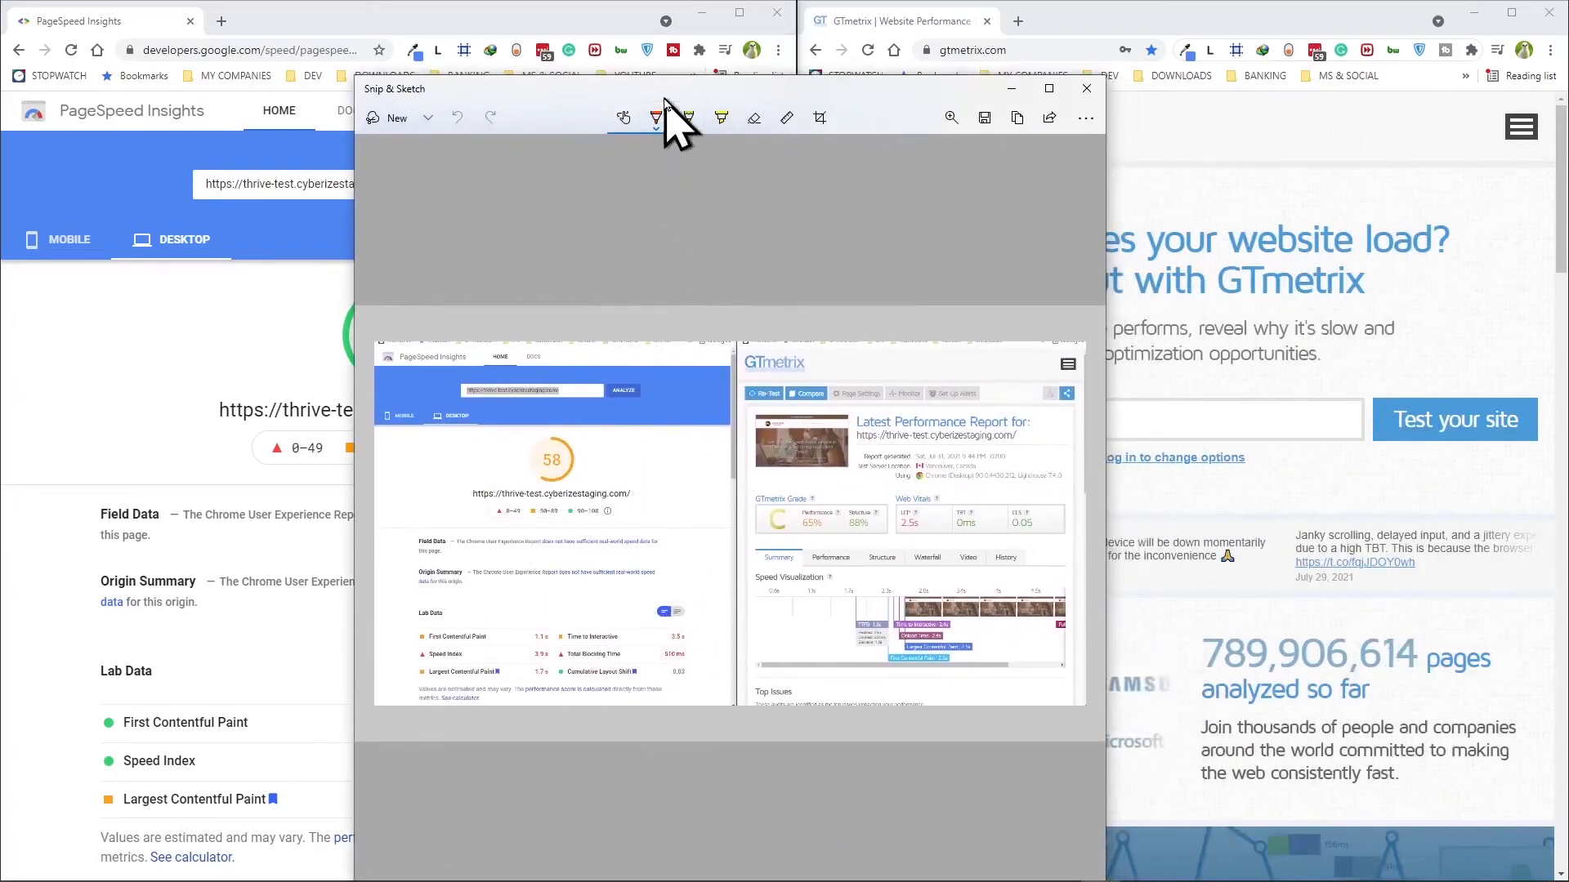
# Enlarge the Snip & Sketch capture to compare the earlier reports with the new desktop results, and move it off both browser windows
pyautogui.moveTo(665, 92); pyautogui.dragTo(856, 90)
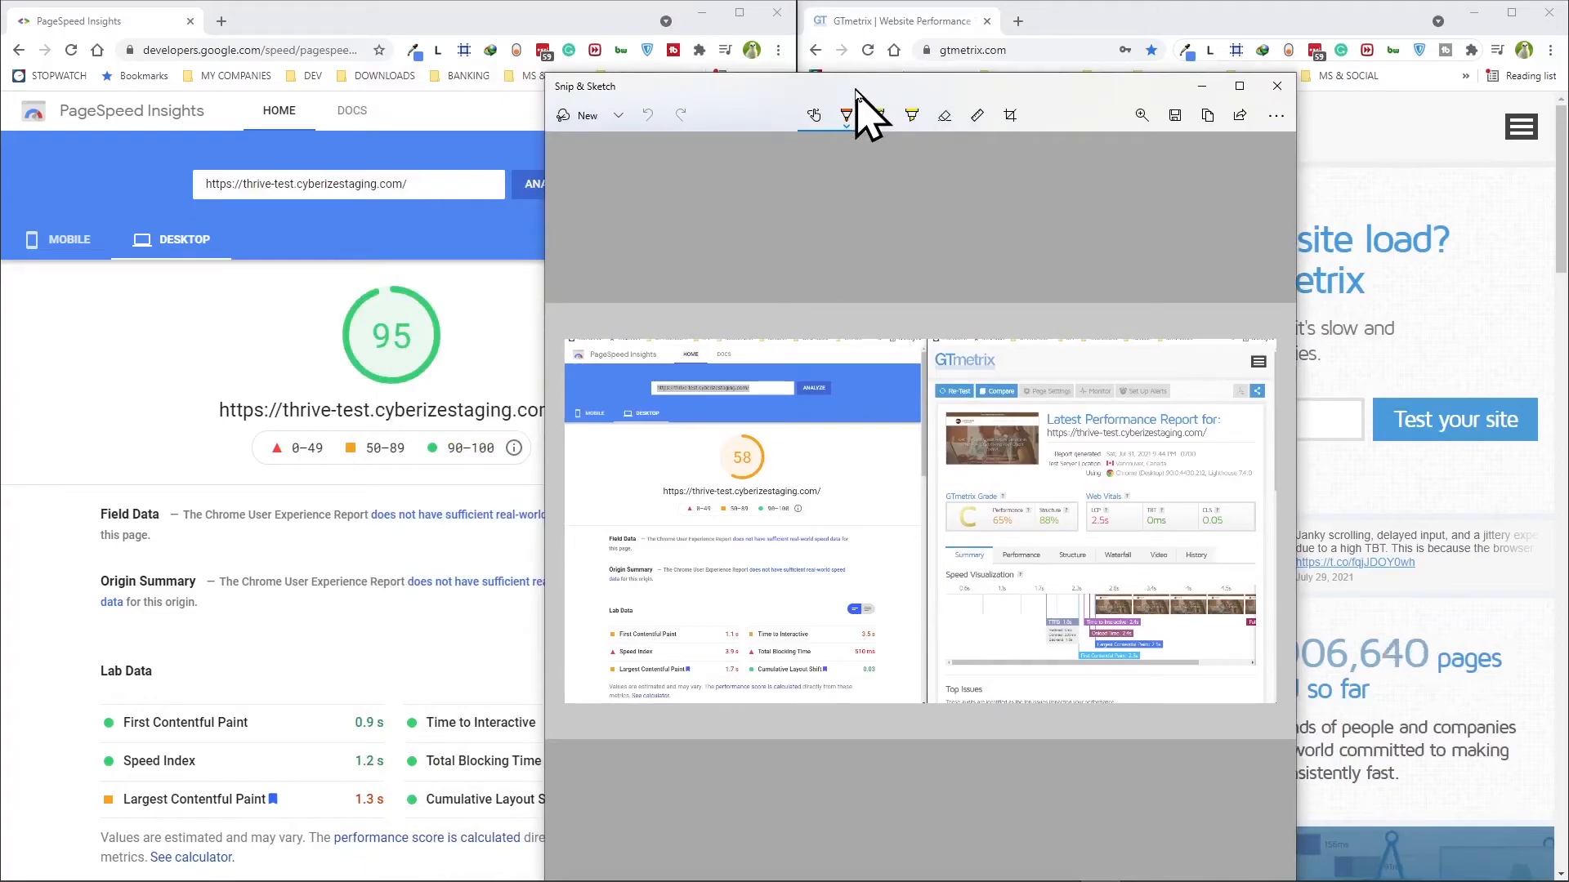
pyautogui.moveTo(856, 90)
pyautogui.mouseDown()
pyautogui.moveTo(1568, 98)
pyautogui.moveTo(466, 28)
pyautogui.moveTo(541, 56)
pyautogui.mouseUp()
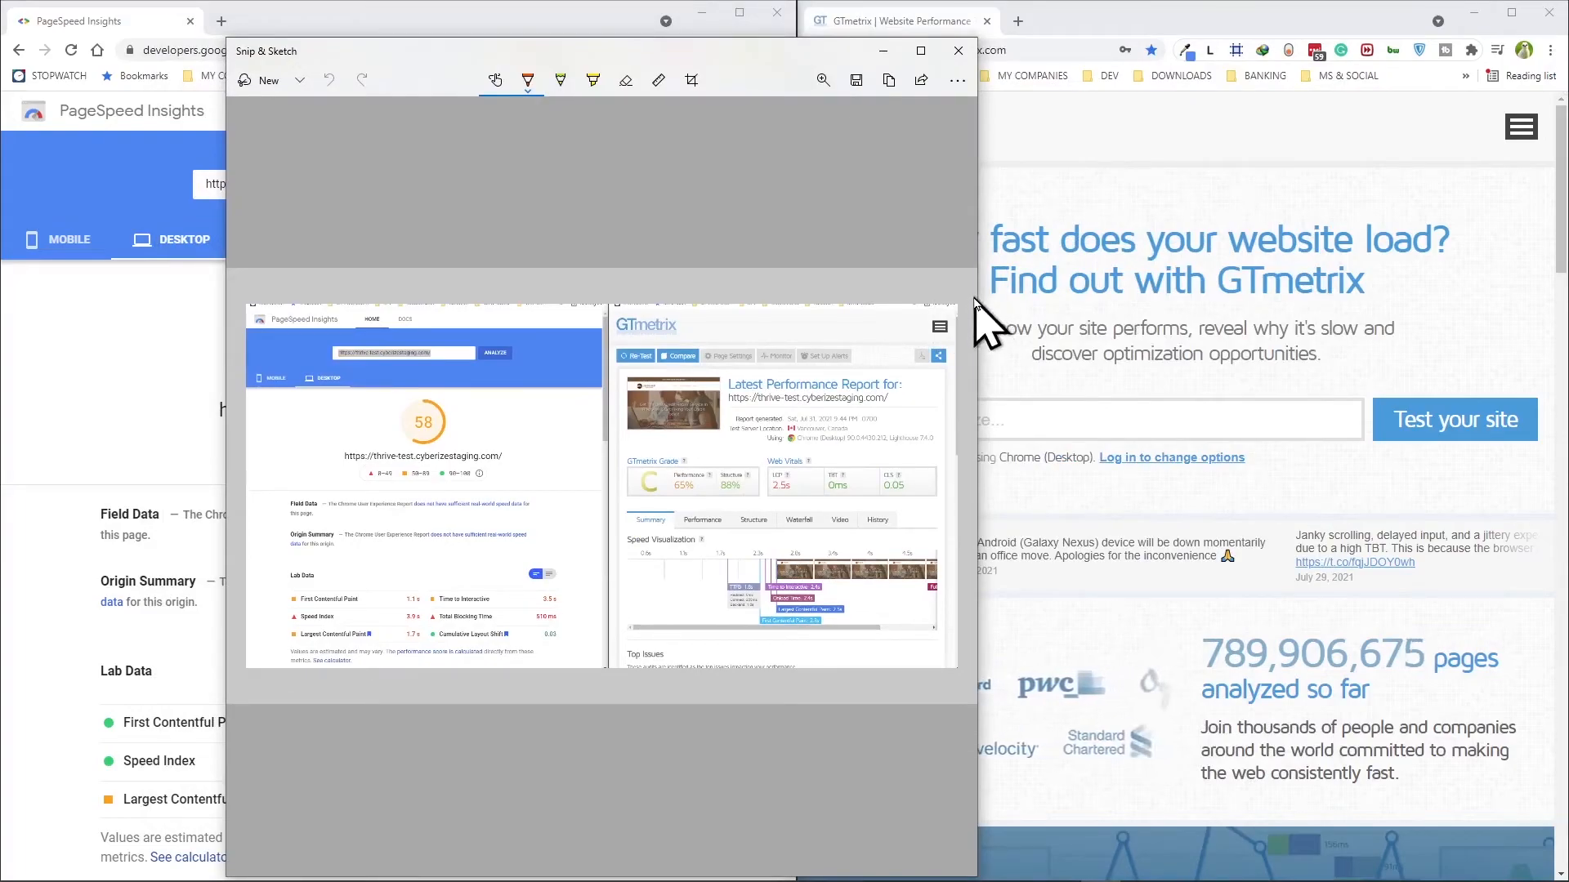
pyautogui.moveTo(982, 301)
pyautogui.mouseDown()
pyautogui.moveTo(1225, 315)
pyautogui.moveTo(1392, 361)
pyautogui.mouseUp()
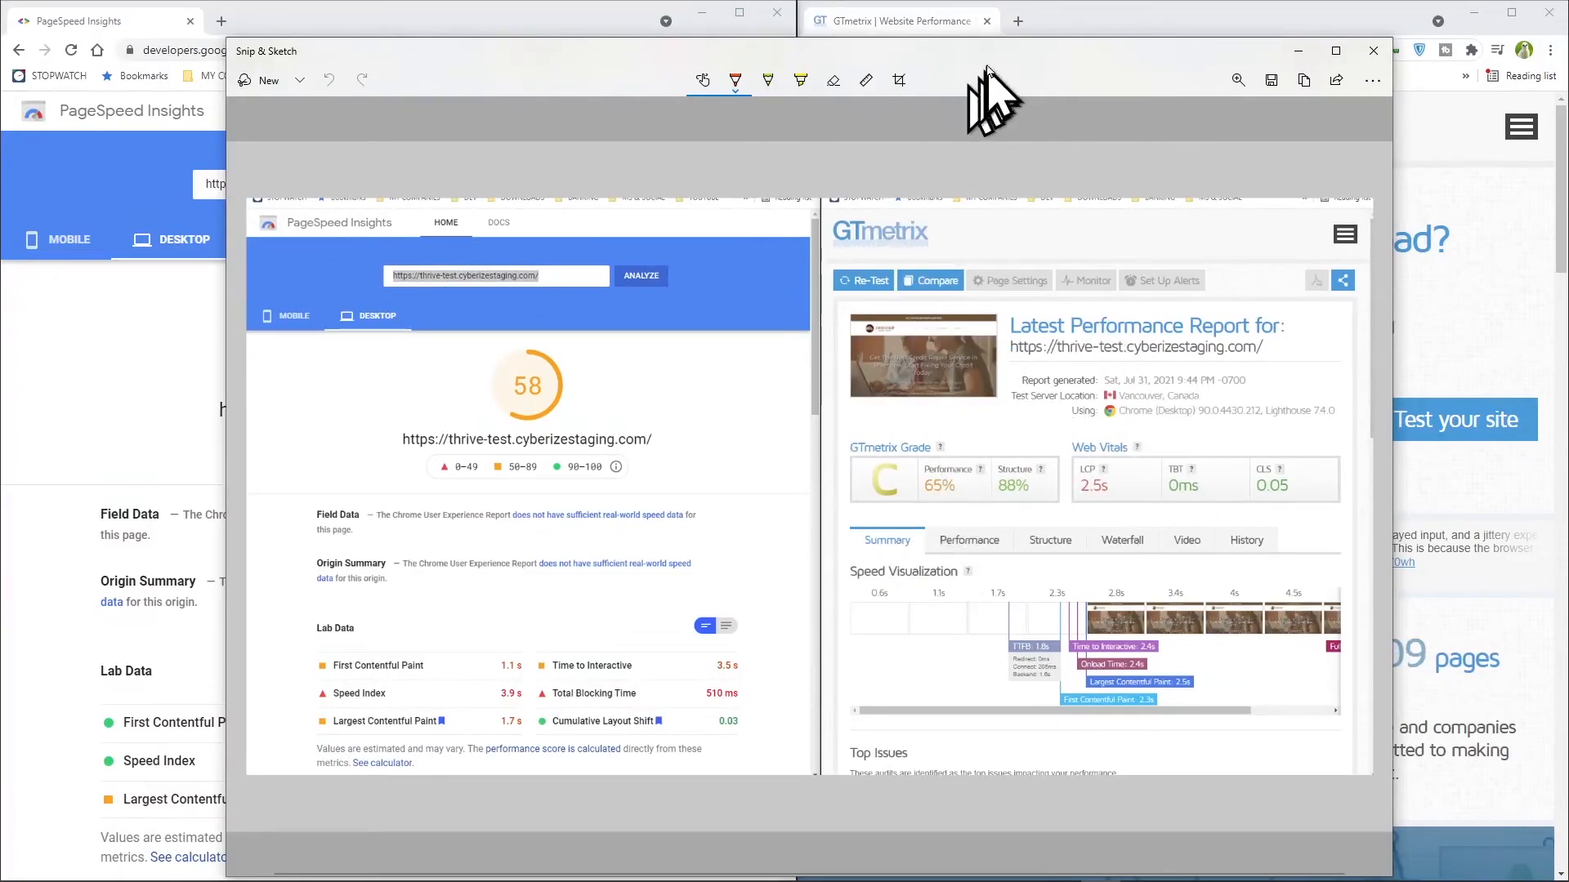
pyautogui.moveTo(988, 46); pyautogui.dragTo(1568, 55)
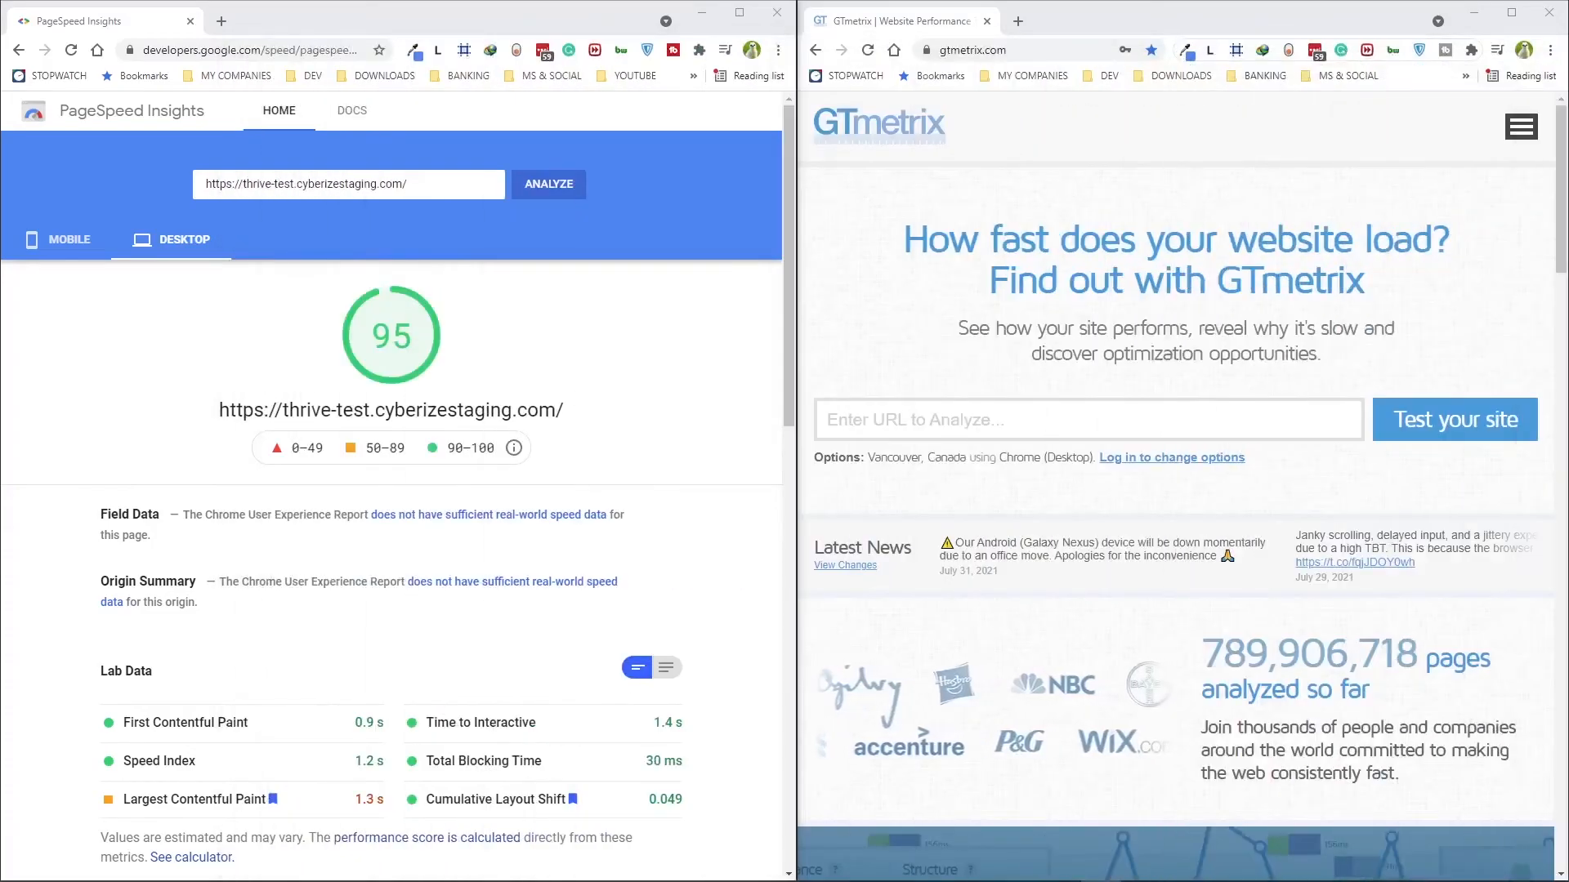
pyautogui.rightClick(1097, 421)
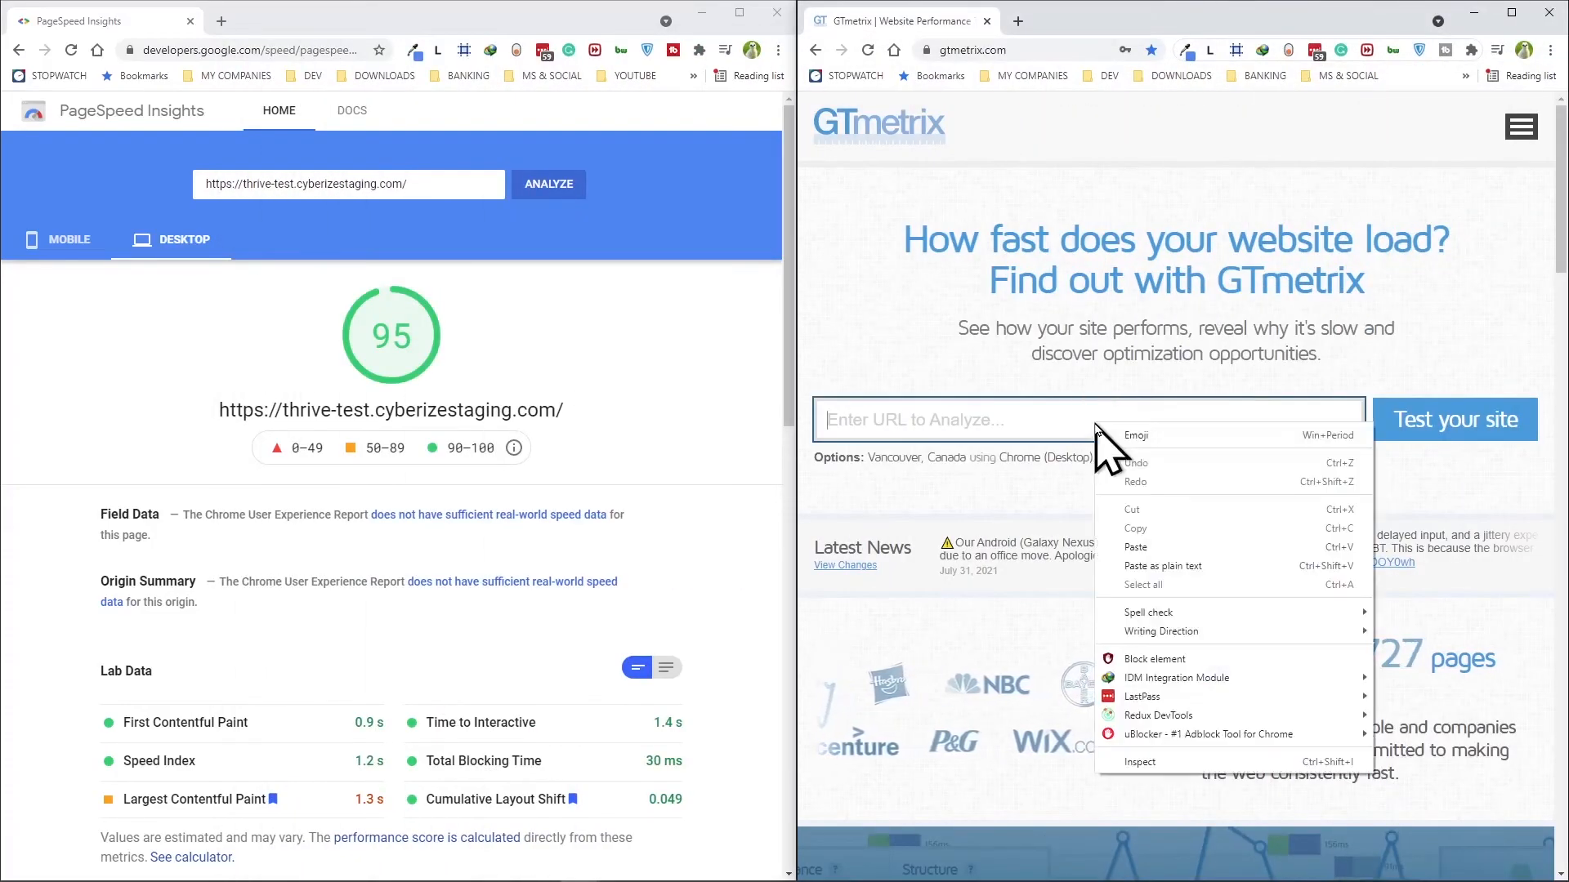
pyautogui.click(1168, 547)
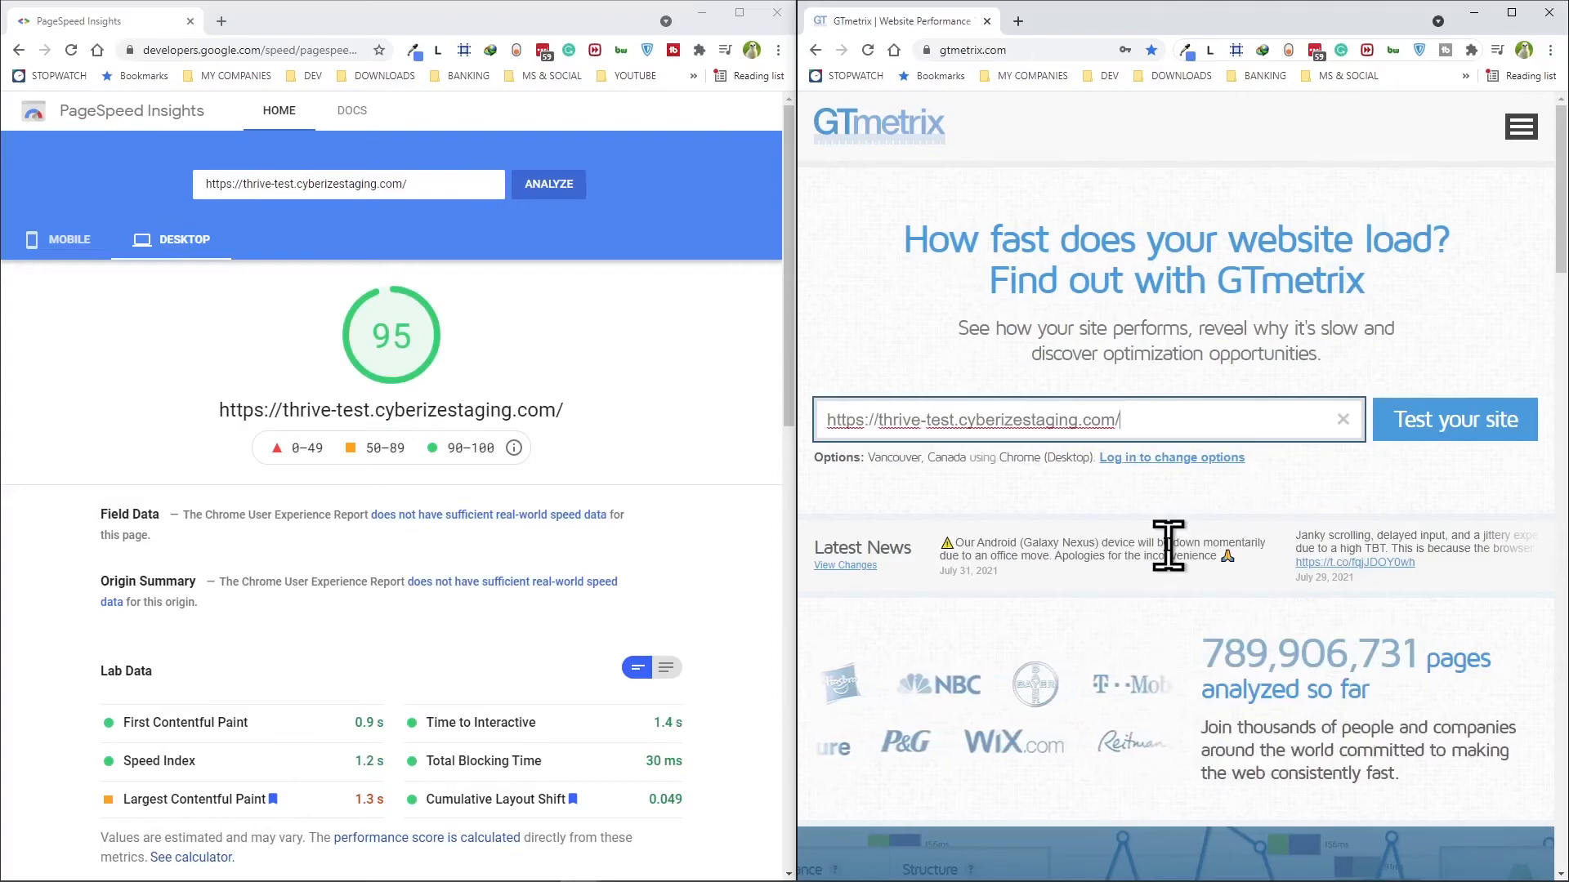
pyautogui.click(1447, 420)
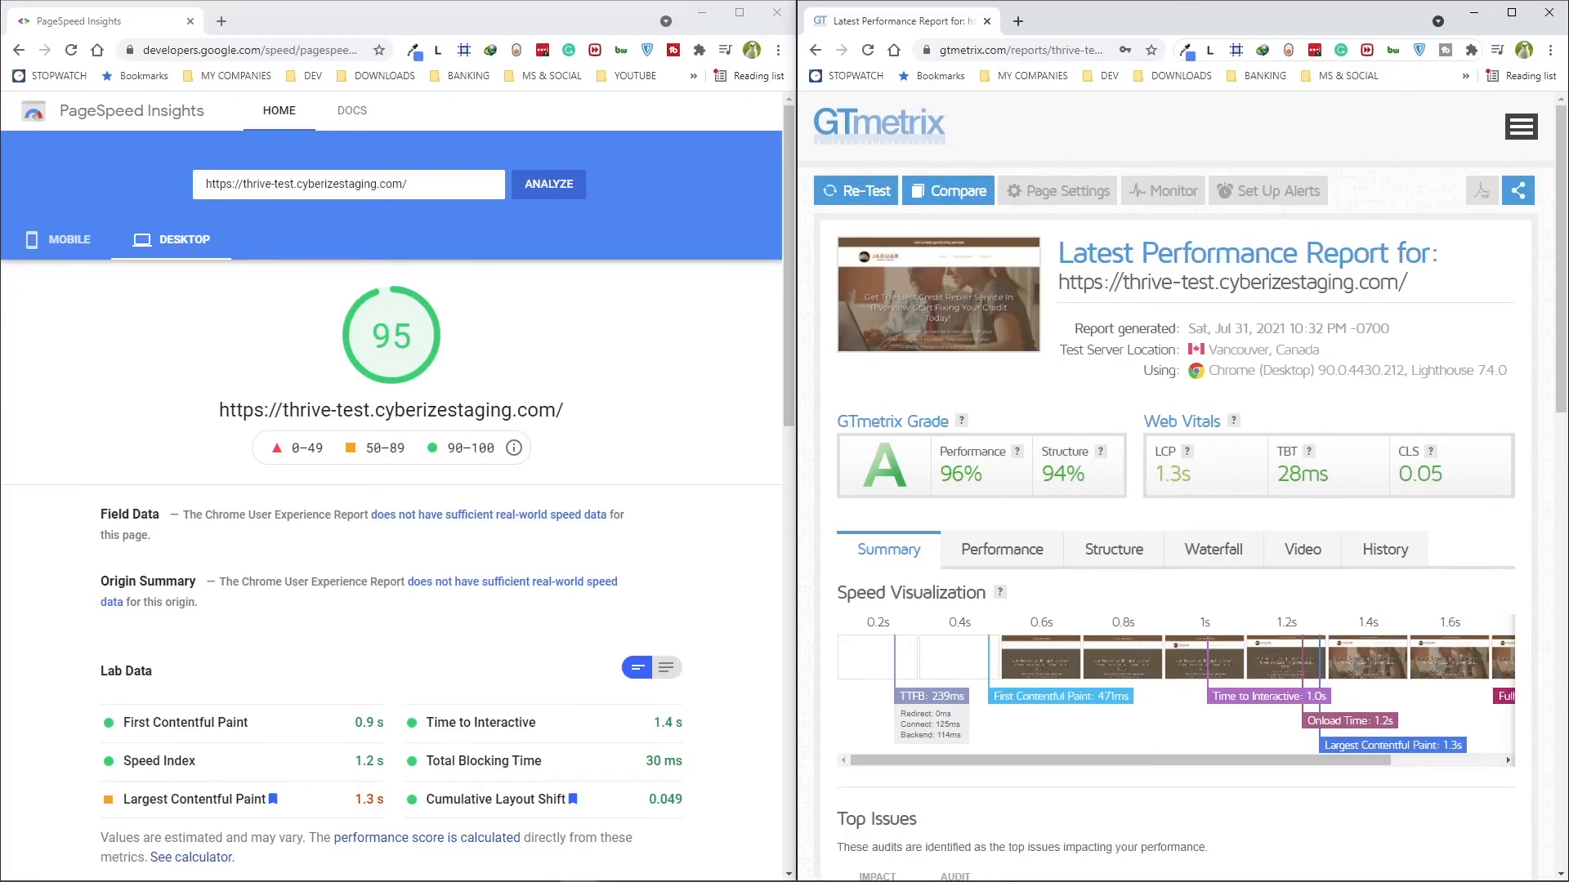
# Bring the earlier reports' capture over the browsers to compare it with the new GTmetrix report, and move it away again
pyautogui.moveTo(1568, 196)
pyautogui.mouseDown()
pyautogui.moveTo(956, 238)
pyautogui.moveTo(830, 106)
pyautogui.mouseUp()
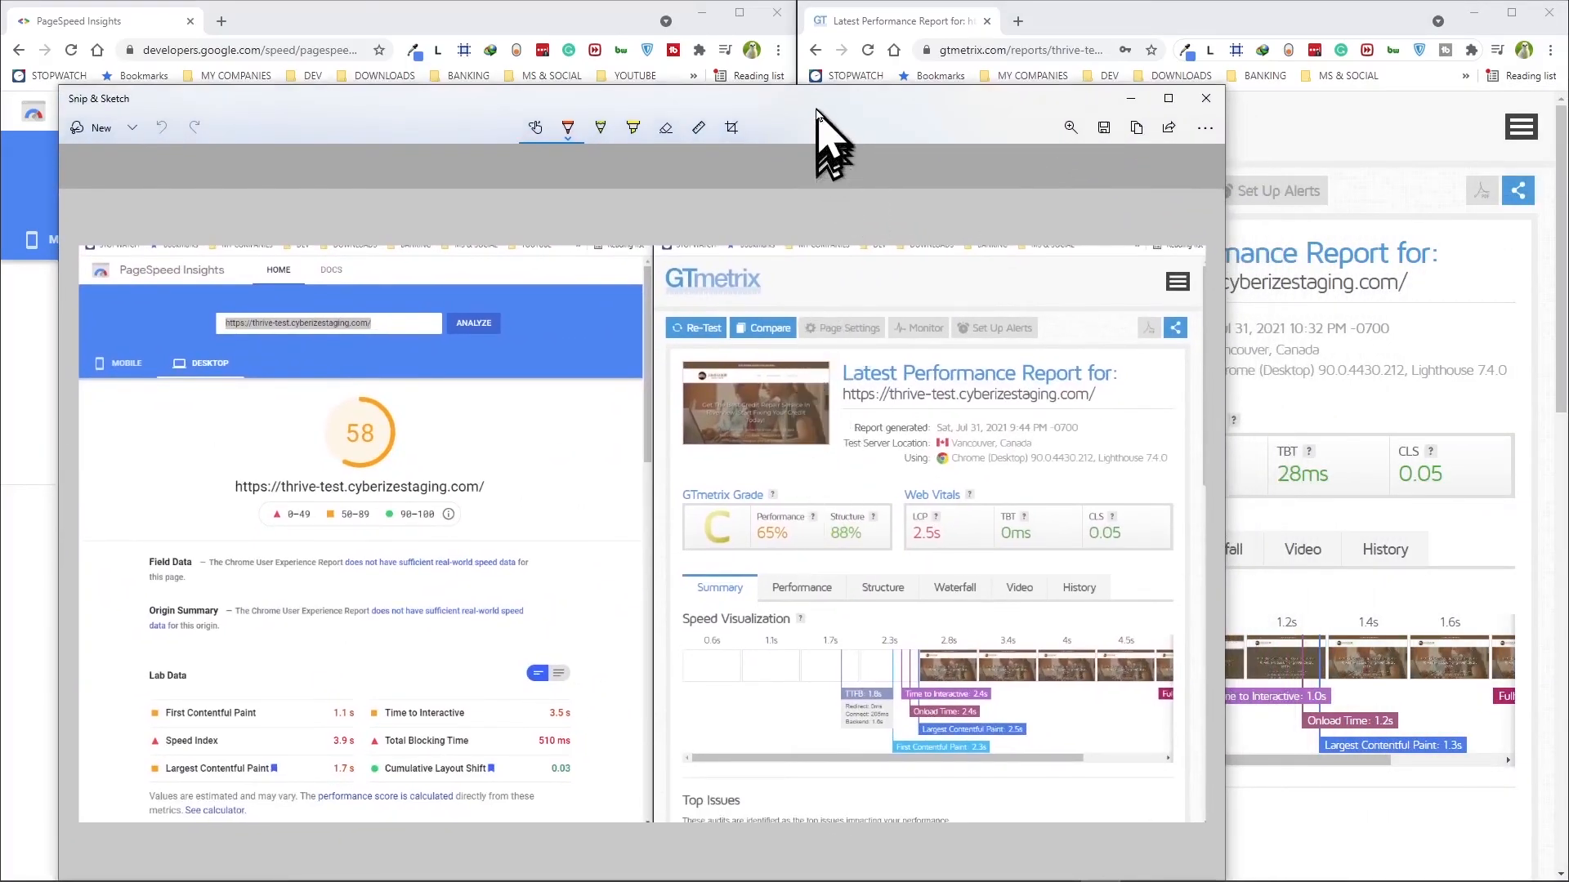
pyautogui.moveTo(816, 104); pyautogui.dragTo(1568, 184)
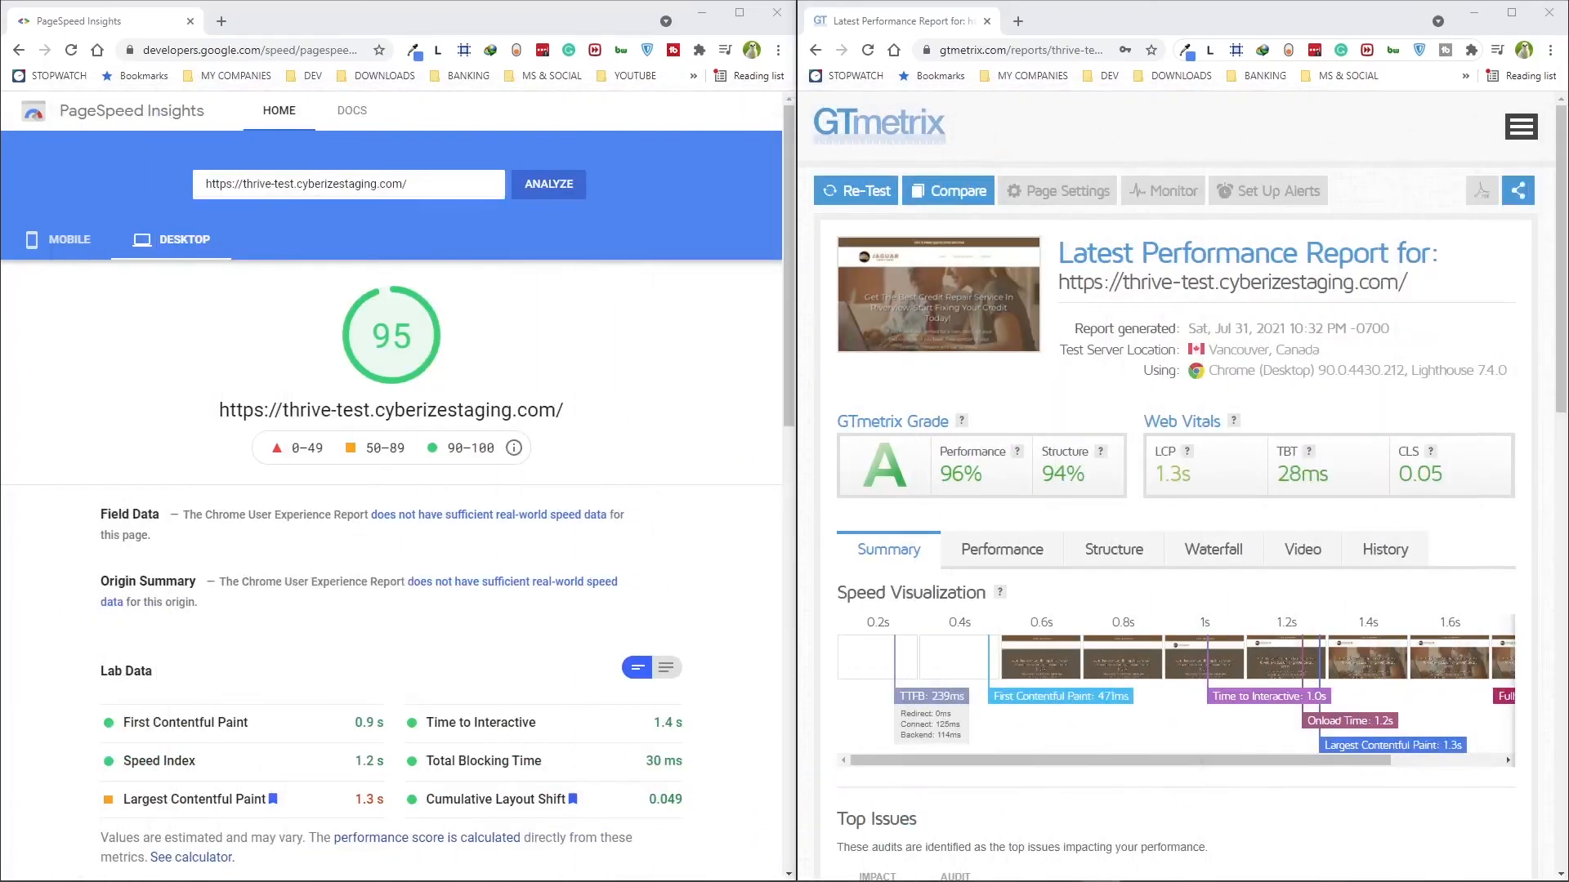